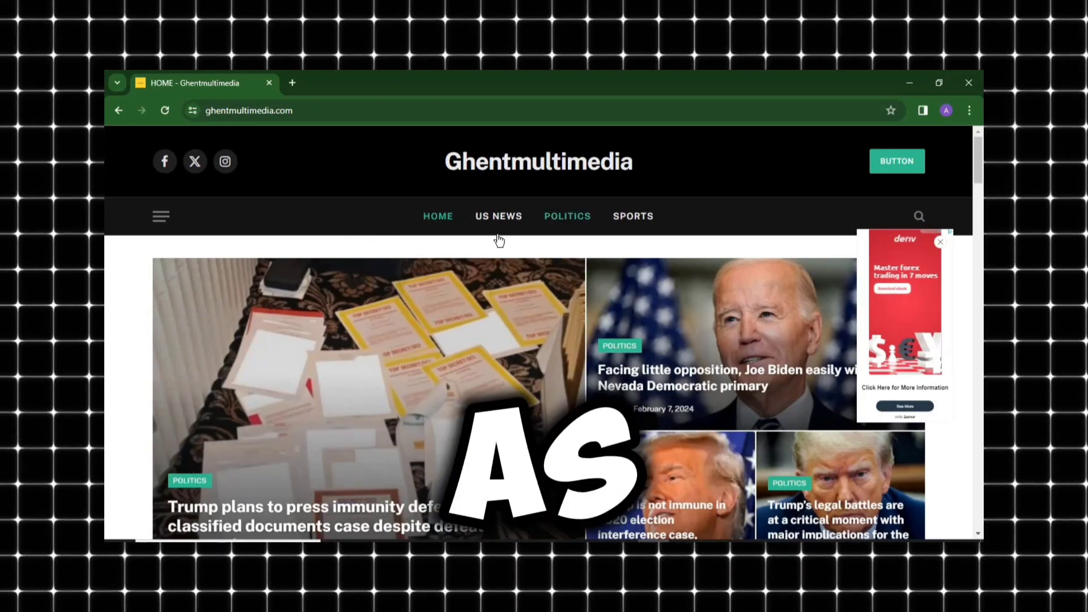
Step: Examine the Ghentmultimedia news site's home page, including its latest news, politics and lifestyle sections and footer
{"action": "scroll", "coordinate": [555, 335], "scroll_direction": "down", "scroll_amount": 7}
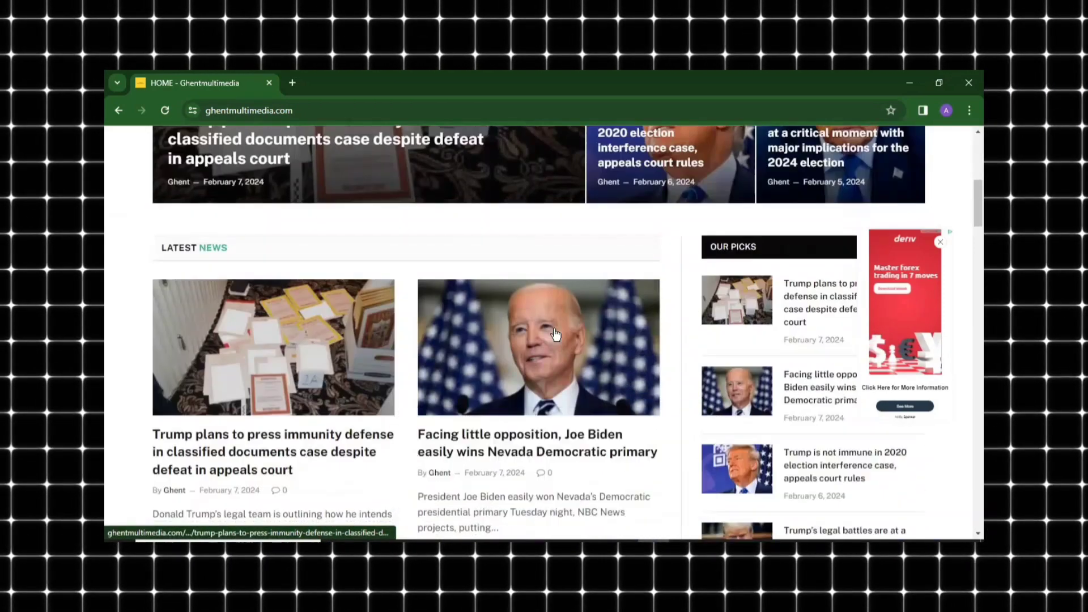
{"action": "scroll", "coordinate": [555, 335], "scroll_direction": "down", "scroll_amount": 6}
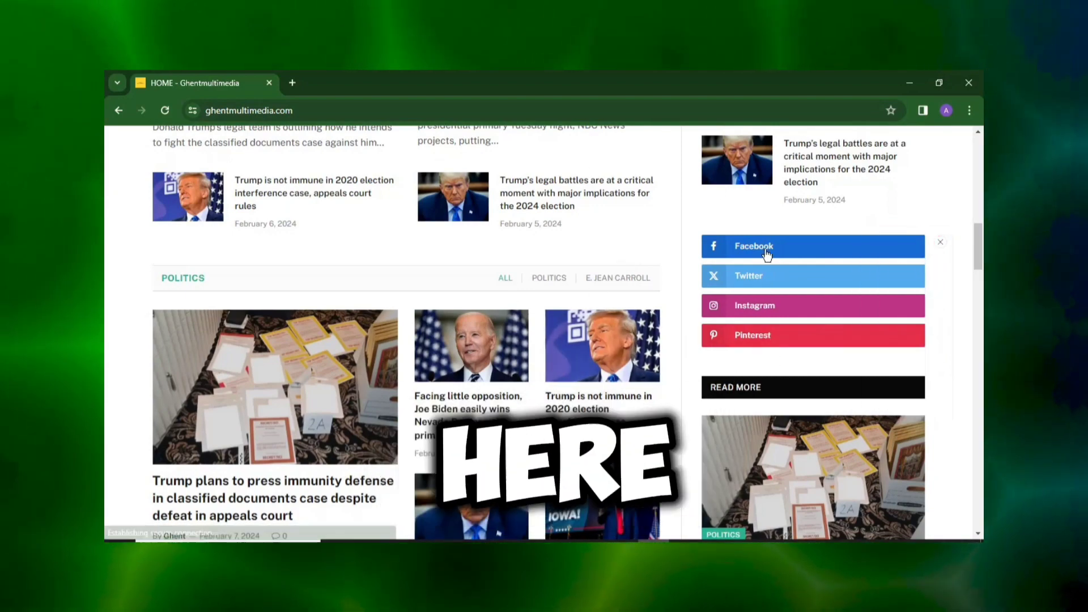
{"action": "scroll", "coordinate": [596, 322], "scroll_direction": "down", "scroll_amount": 3}
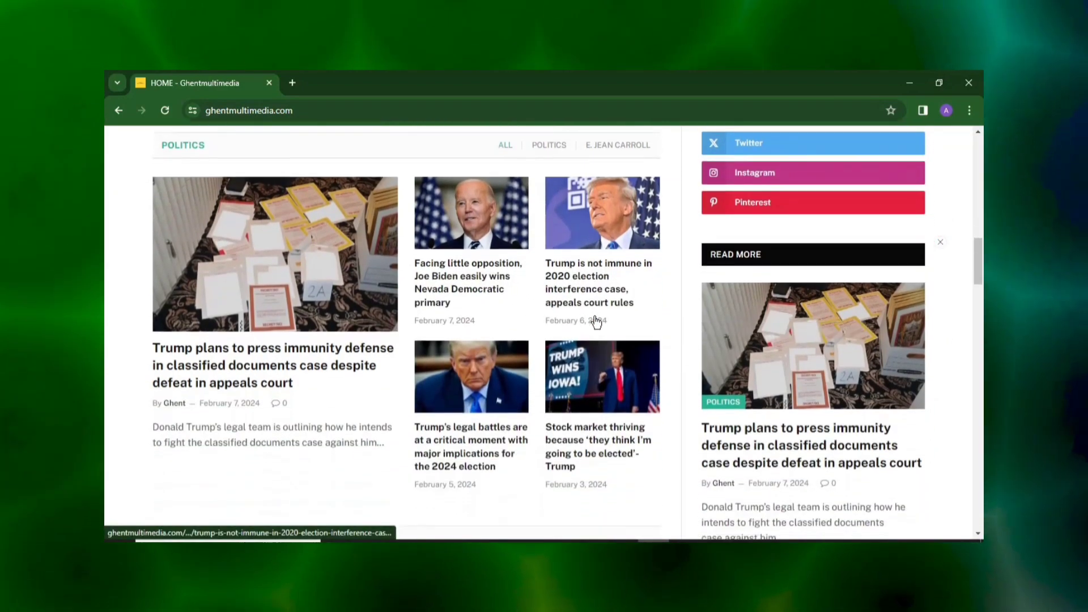
{"action": "scroll", "coordinate": [596, 322], "scroll_direction": "down", "scroll_amount": 3}
{"action": "scroll", "coordinate": [596, 322], "scroll_direction": "up", "scroll_amount": 3}
{"action": "scroll", "coordinate": [521, 357], "scroll_direction": "down", "scroll_amount": 5}
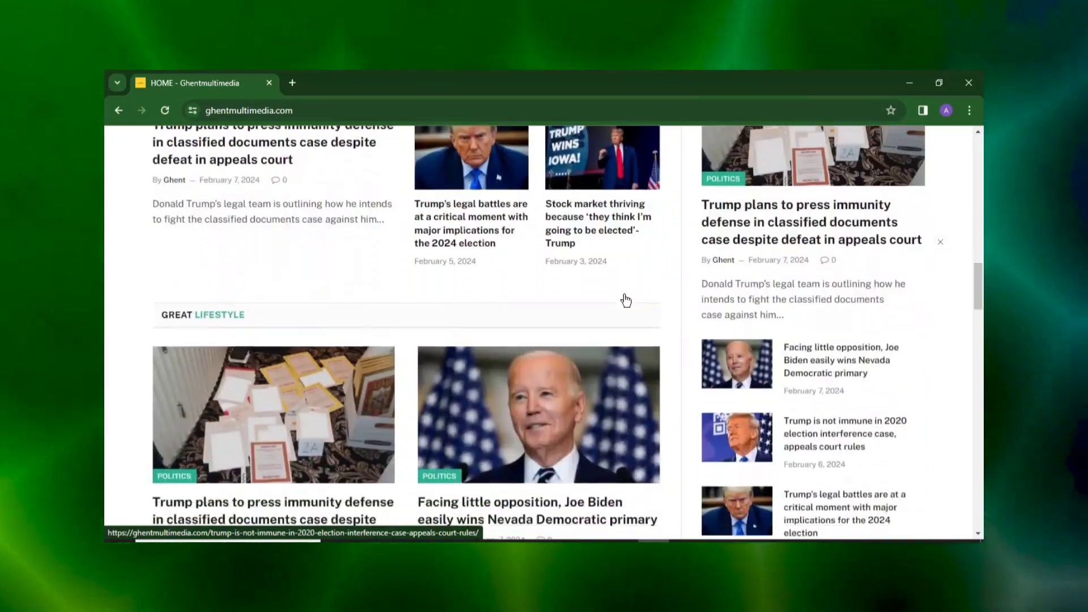
{"action": "scroll", "coordinate": [626, 300], "scroll_direction": "down", "scroll_amount": 15}
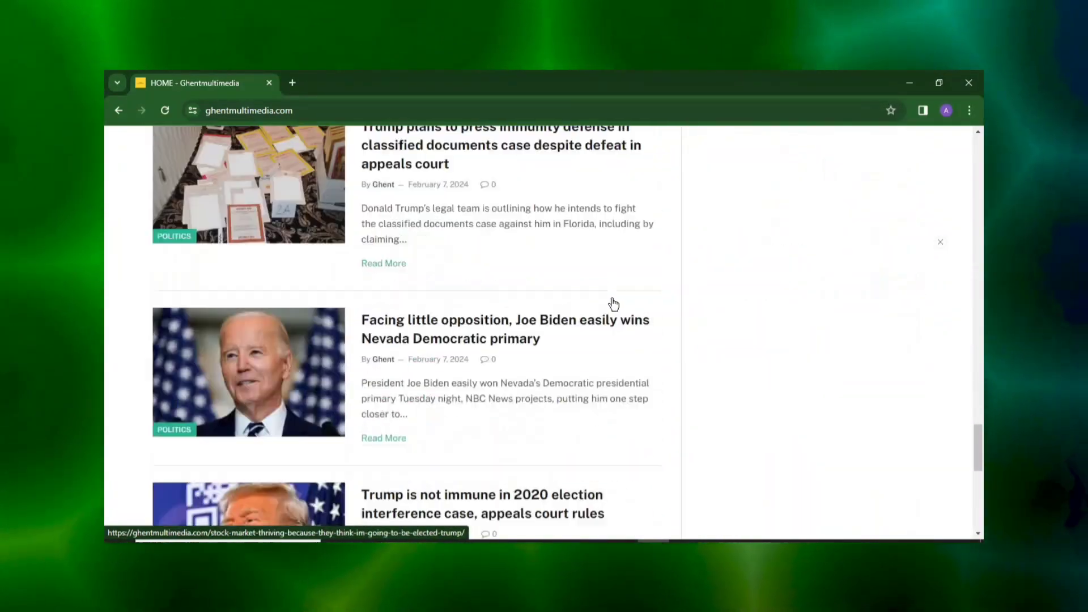
{"action": "scroll", "coordinate": [614, 304], "scroll_direction": "down", "scroll_amount": 8}
{"action": "scroll", "coordinate": [613, 308], "scroll_direction": "up", "scroll_amount": 1}
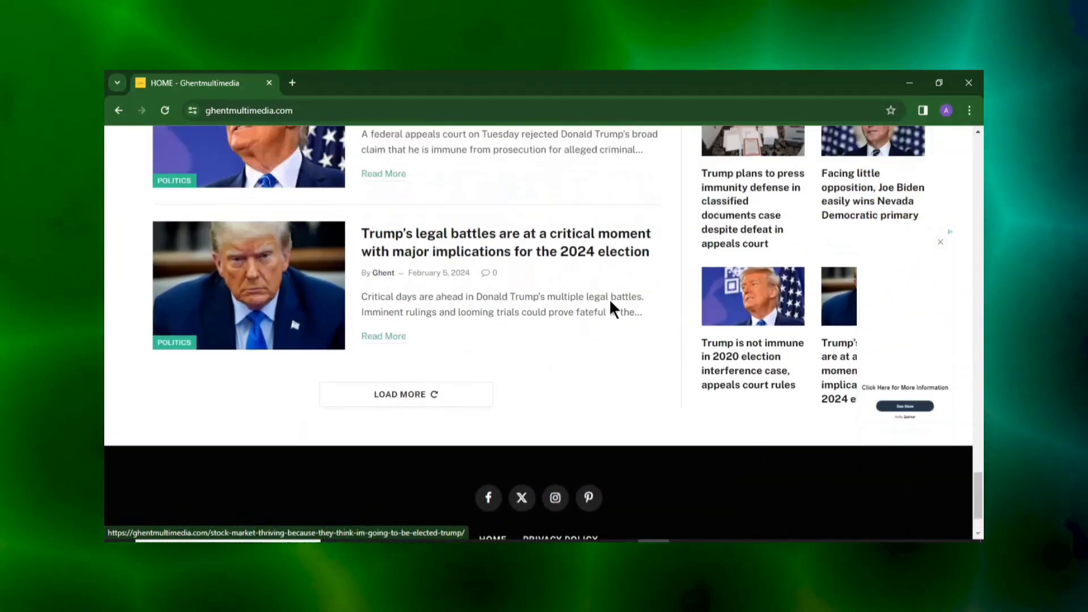
{"action": "scroll", "coordinate": [611, 304], "scroll_direction": "up", "scroll_amount": 8}
{"action": "scroll", "coordinate": [611, 306], "scroll_direction": "up", "scroll_amount": 2}
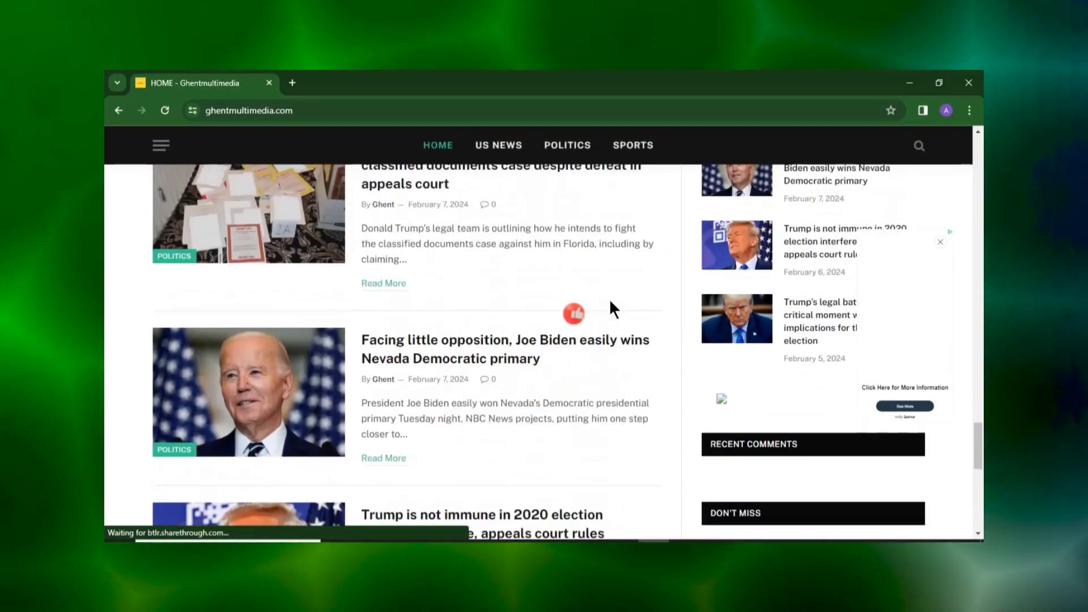
{"action": "scroll", "coordinate": [614, 309], "scroll_direction": "up", "scroll_amount": 3}
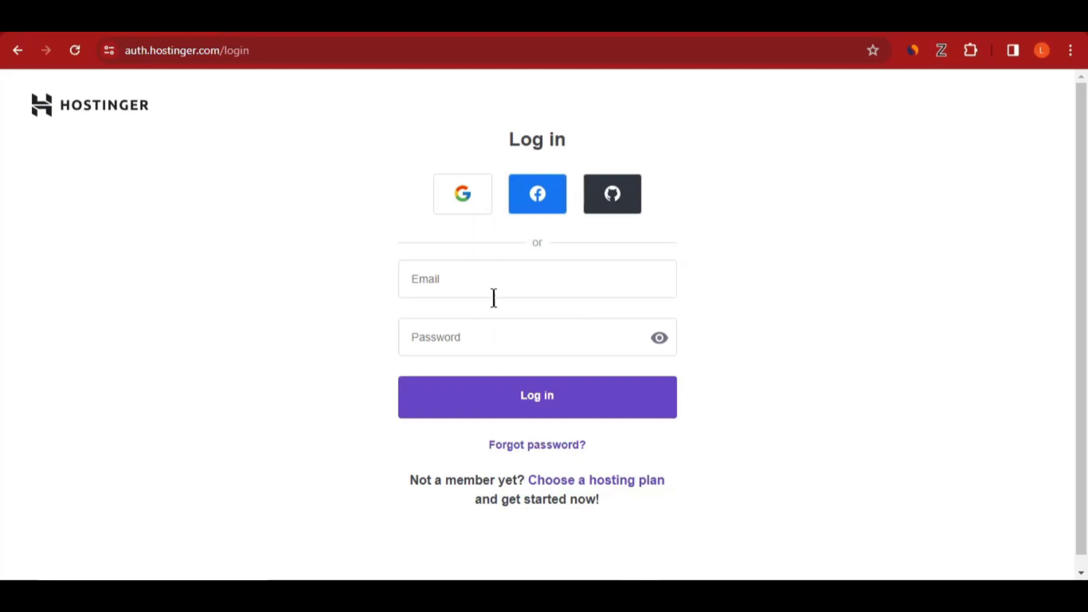
Step: Log in to Hostinger with a Google account and review the hosting, domain and email services on the home page
{"action": "left_click", "coordinate": [470, 197]}
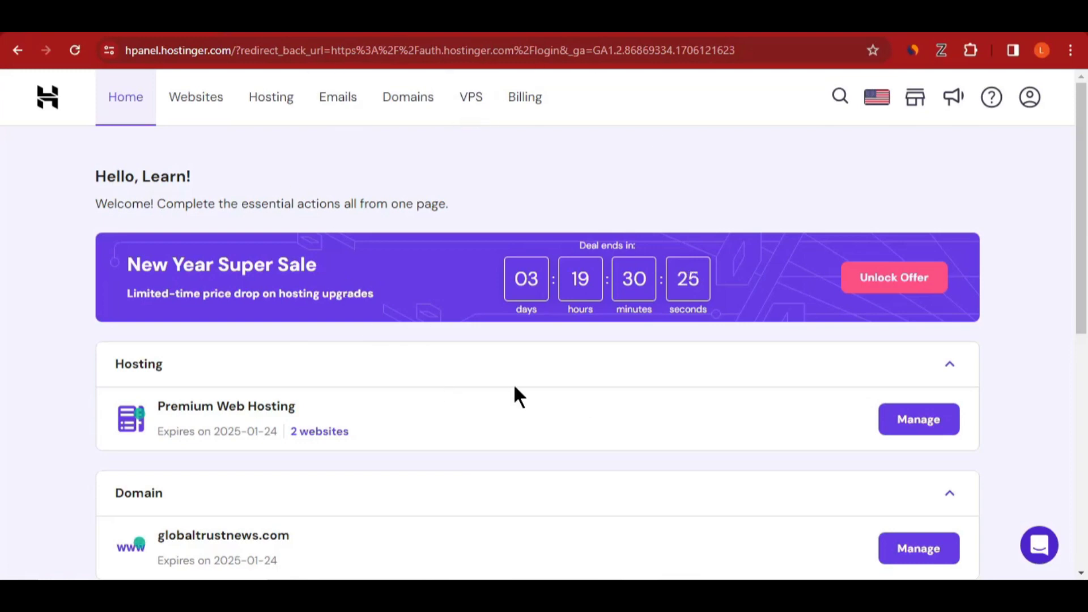
{"action": "scroll", "coordinate": [538, 311], "scroll_direction": "down", "scroll_amount": 4}
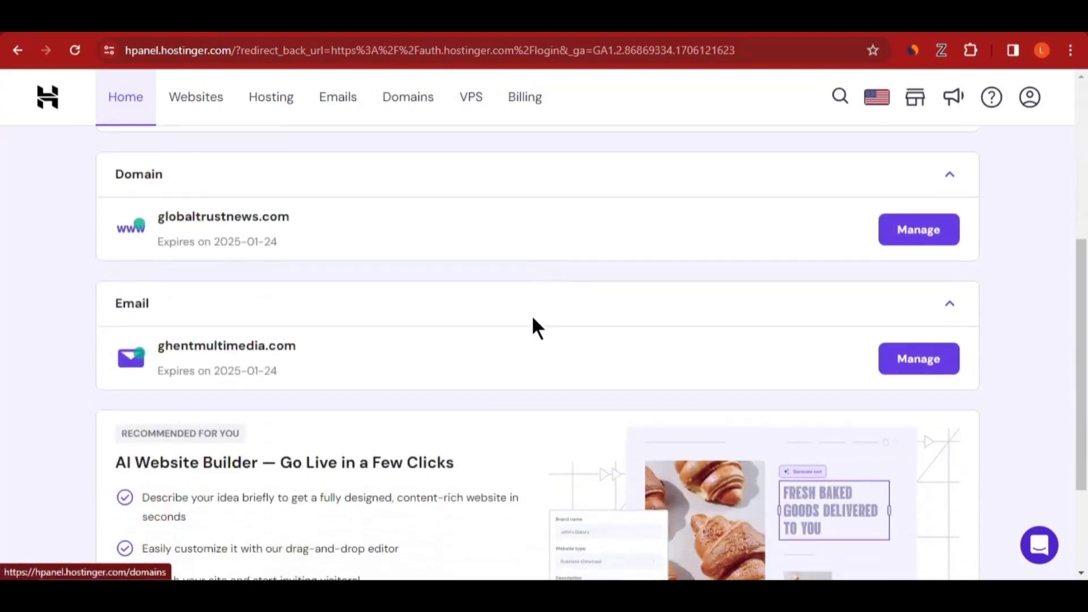
{"action": "scroll", "coordinate": [536, 332], "scroll_direction": "up", "scroll_amount": 4}
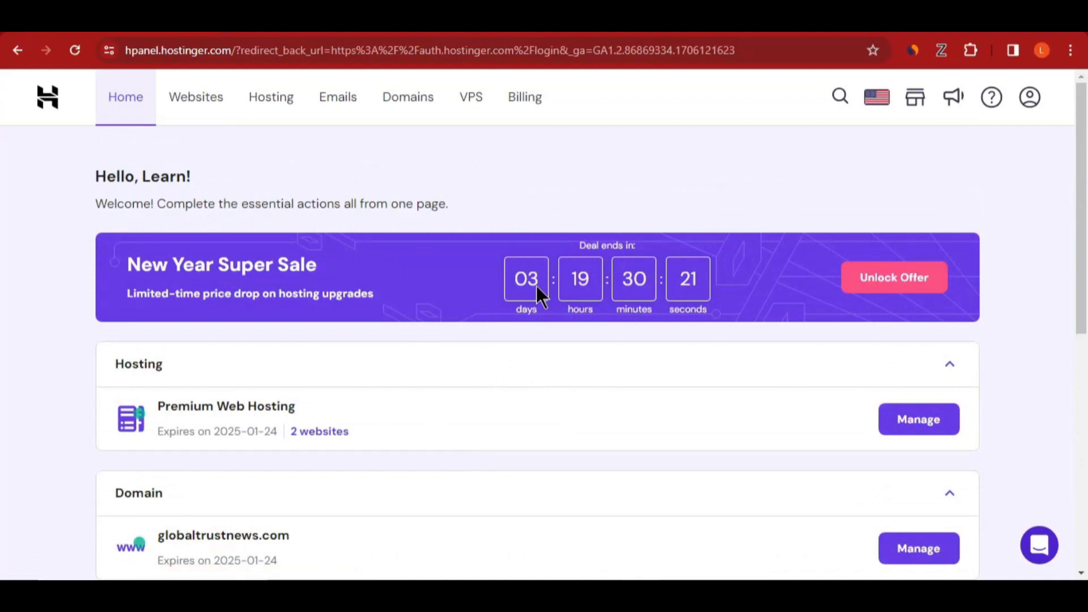
{"action": "scroll", "coordinate": [503, 335], "scroll_direction": "down", "scroll_amount": 4}
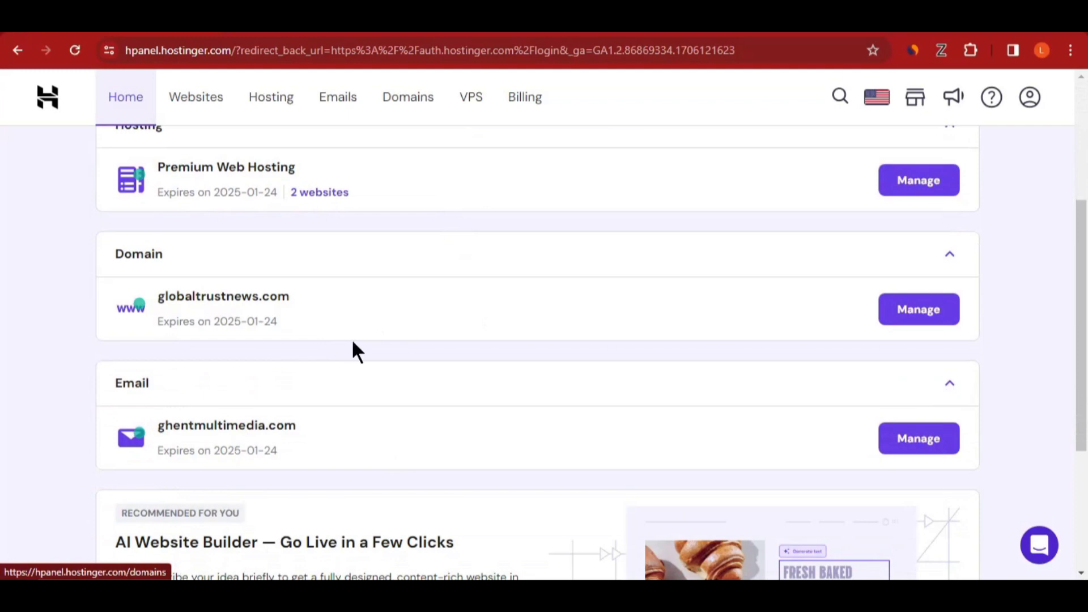
{"action": "left_click", "coordinate": [352, 342]}
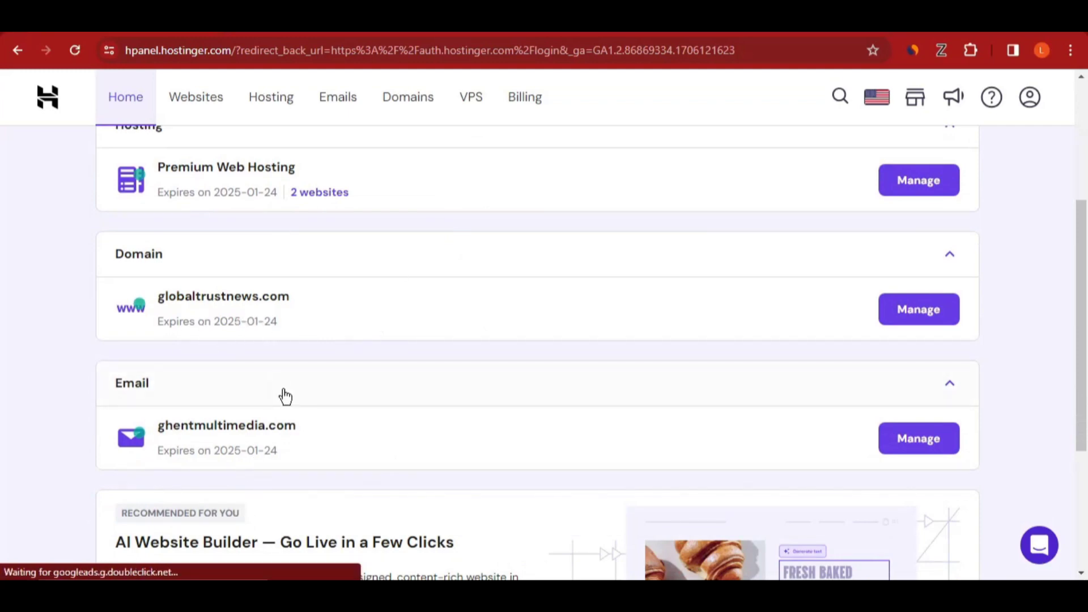
{"action": "scroll", "coordinate": [283, 397], "scroll_direction": "up", "scroll_amount": 4}
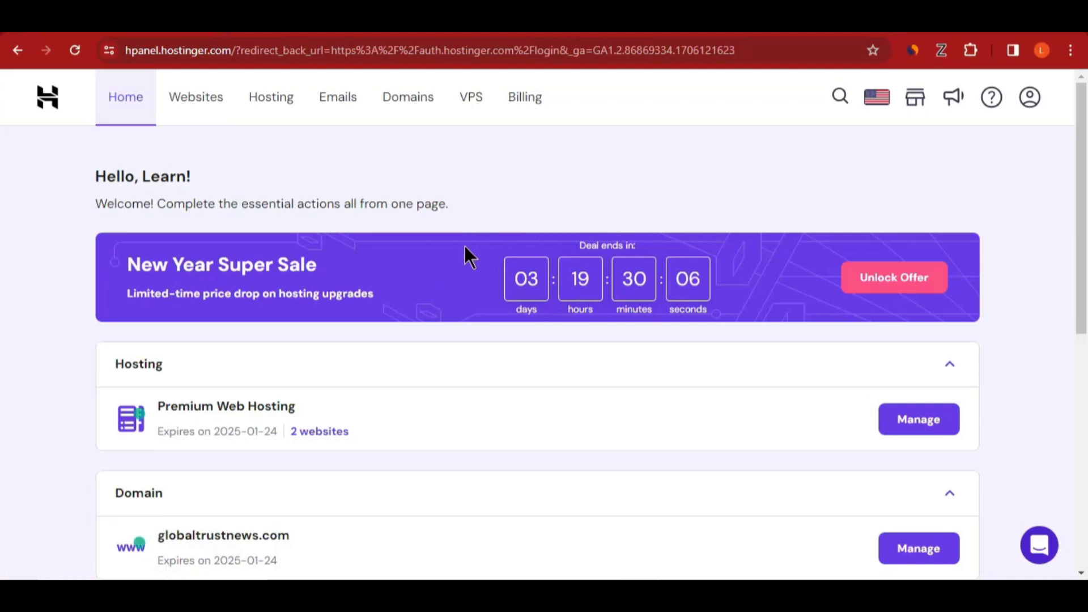
Step: Go to the Hosting section and open the page for getting a new hosting plan
{"action": "left_click", "coordinate": [272, 109]}
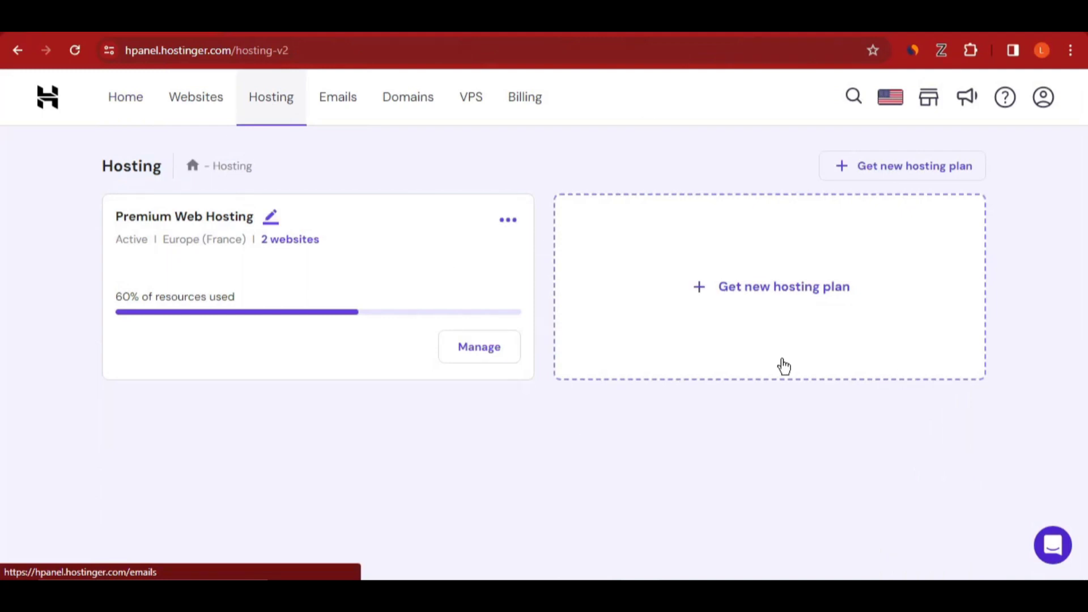
{"action": "left_click", "coordinate": [884, 170]}
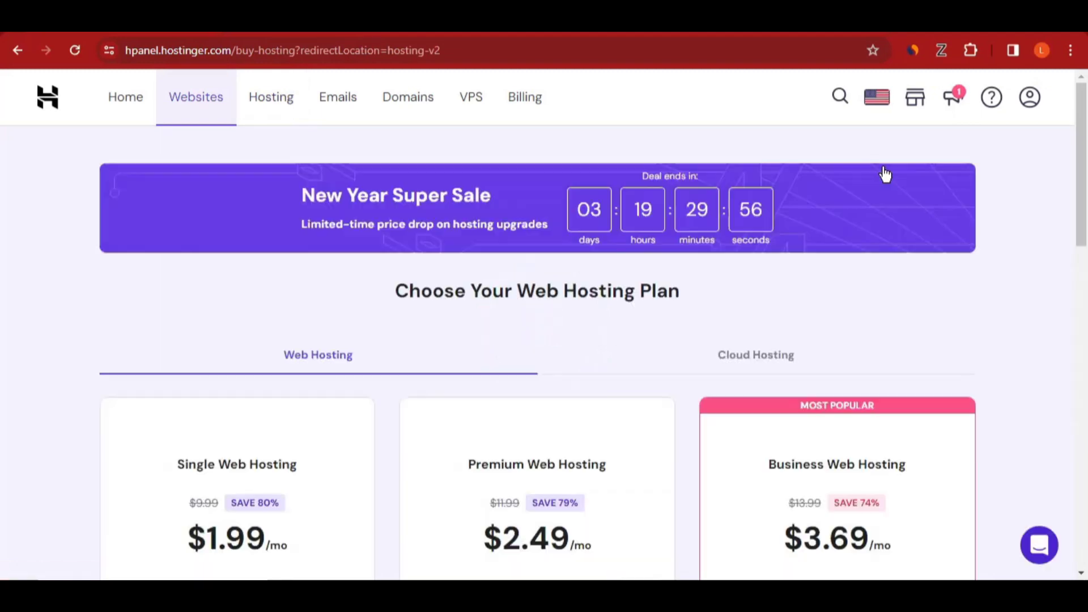
Step: Compare the prices and features of the Single, Premium and Business Web Hosting plans
{"action": "scroll", "coordinate": [662, 310], "scroll_direction": "down", "scroll_amount": 3}
{"action": "scroll", "coordinate": [662, 310], "scroll_direction": "down", "scroll_amount": 3}
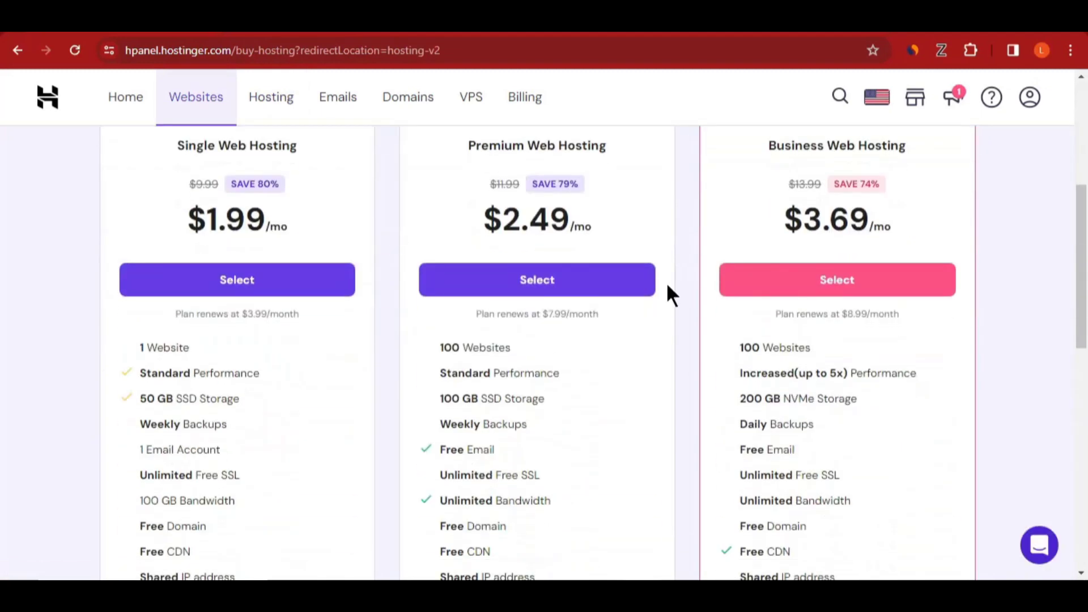
{"action": "scroll", "coordinate": [226, 396], "scroll_direction": "up", "scroll_amount": 2}
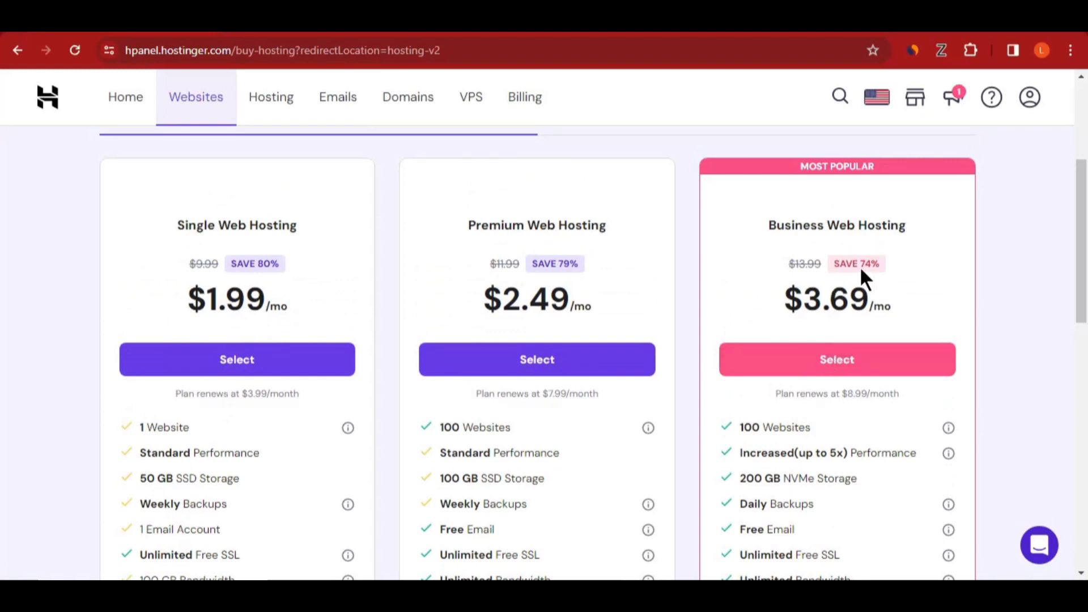
{"action": "scroll", "coordinate": [801, 338], "scroll_direction": "down", "scroll_amount": 2}
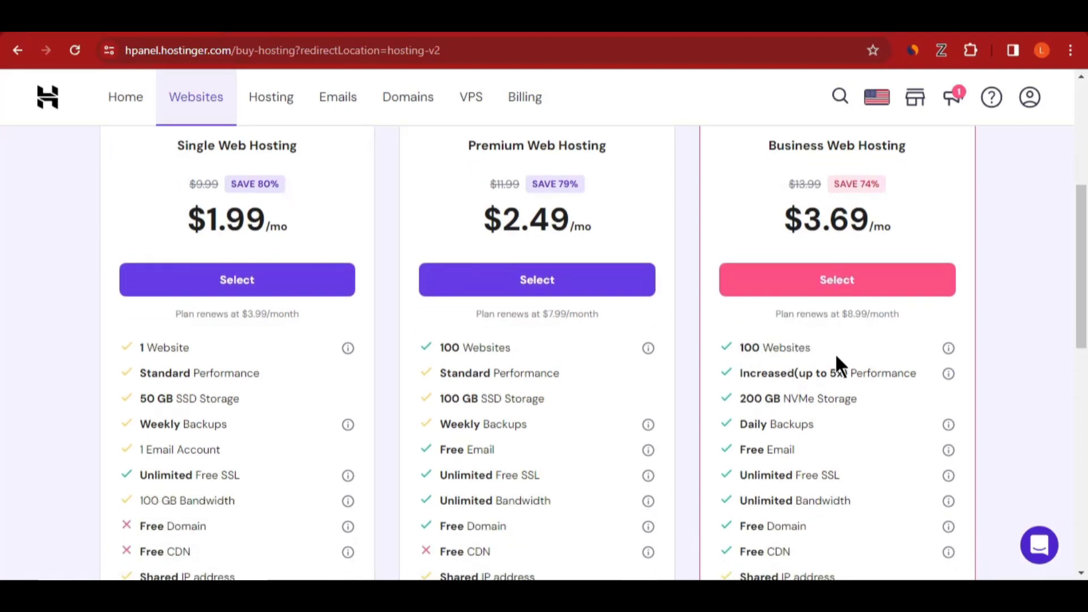
{"action": "scroll", "coordinate": [762, 367], "scroll_direction": "down", "scroll_amount": 2}
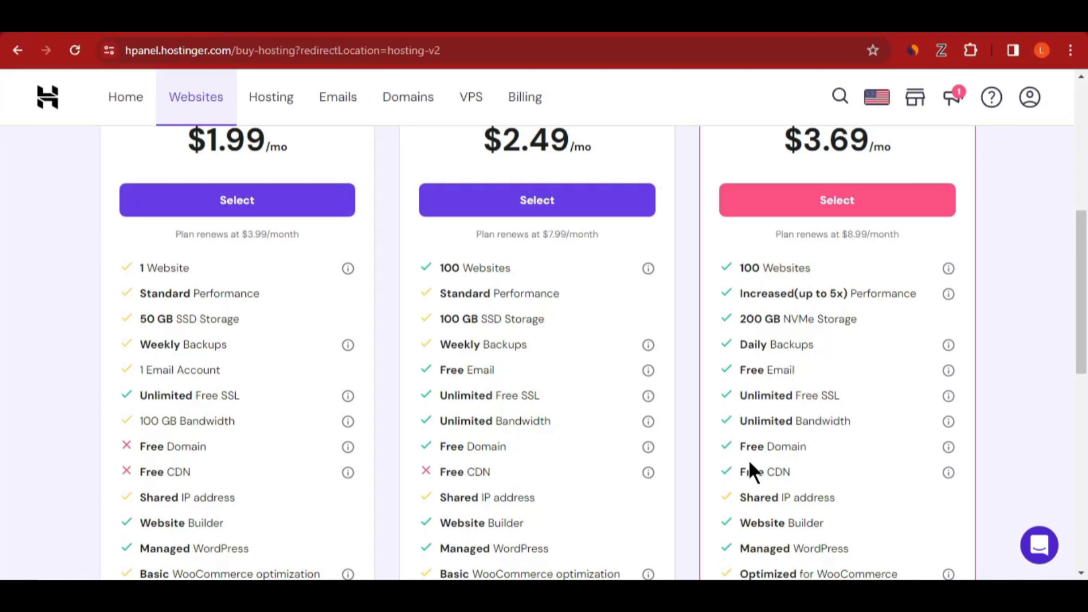
{"action": "scroll", "coordinate": [753, 470], "scroll_direction": "up", "scroll_amount": 3}
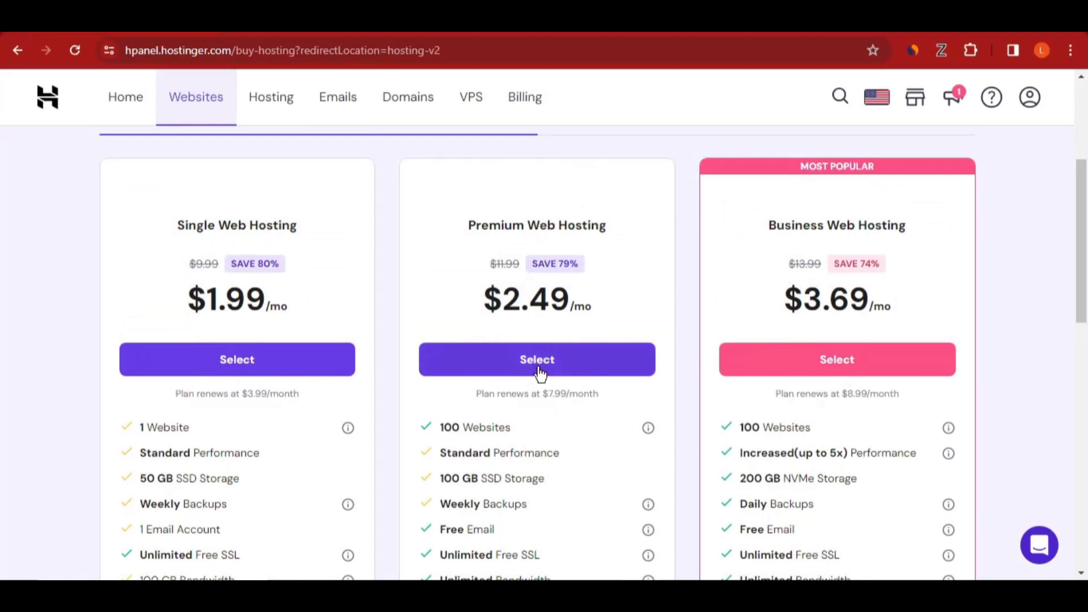
{"action": "scroll", "coordinate": [537, 385], "scroll_direction": "down", "scroll_amount": 1}
{"action": "scroll", "coordinate": [824, 342], "scroll_direction": "up", "scroll_amount": 3}
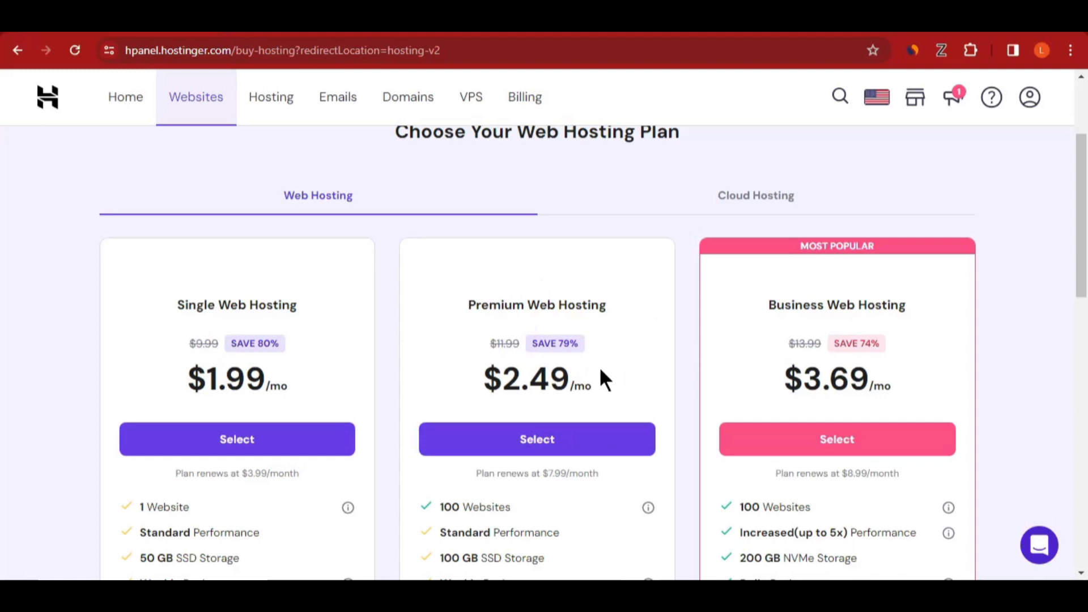
{"action": "scroll", "coordinate": [624, 396], "scroll_direction": "down", "scroll_amount": 2}
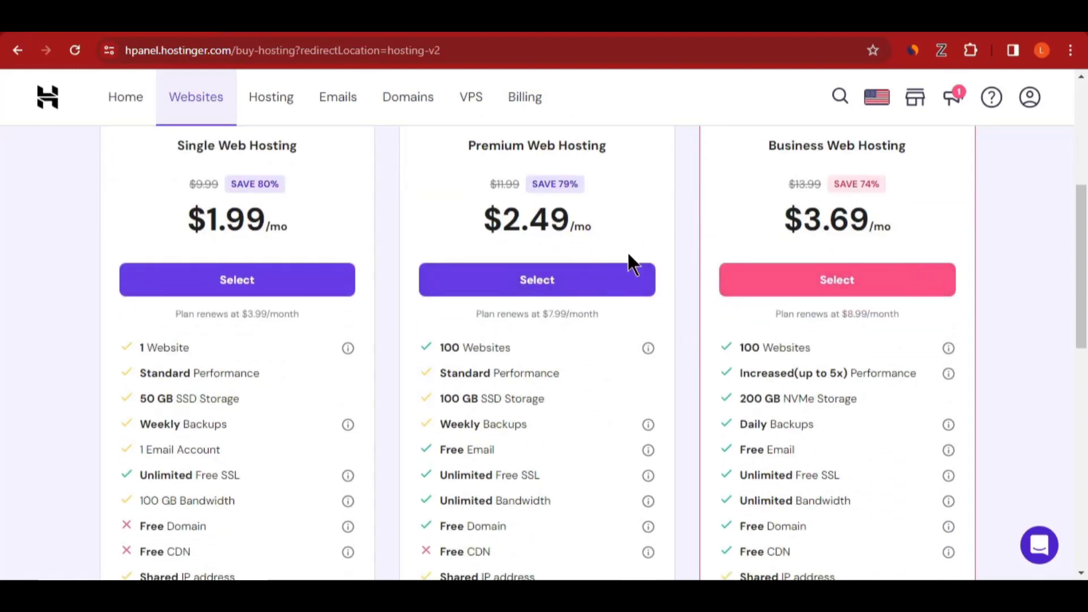
{"action": "scroll", "coordinate": [782, 360], "scroll_direction": "up", "scroll_amount": 1}
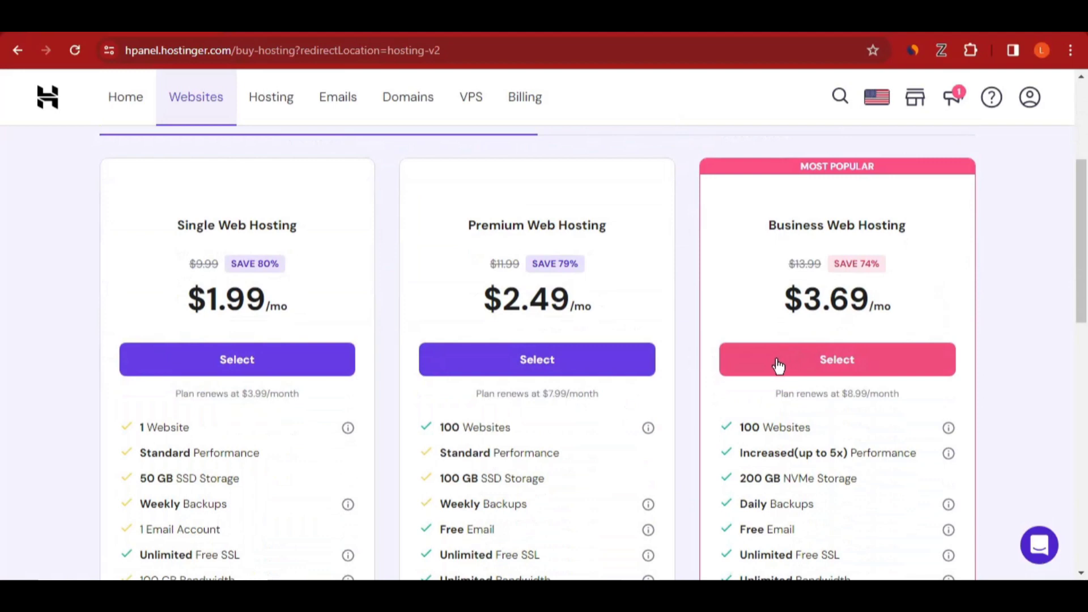
Step: Select the Business Web Hosting plan with a 12-month billing period
{"action": "left_click", "coordinate": [778, 366]}
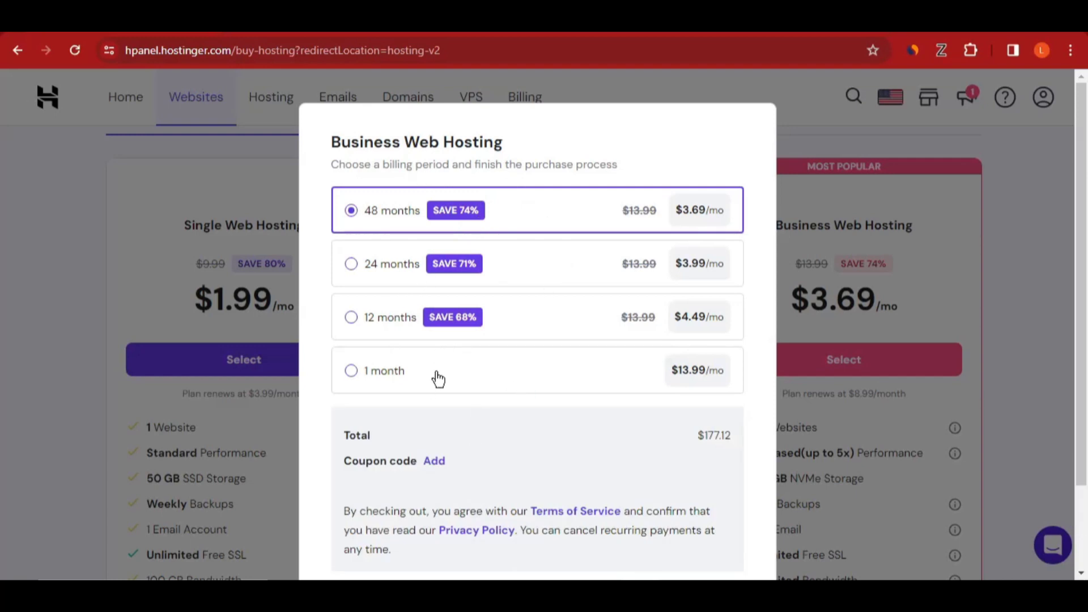
{"action": "scroll", "coordinate": [438, 379], "scroll_direction": "down", "scroll_amount": 2}
{"action": "left_click", "coordinate": [352, 240]}
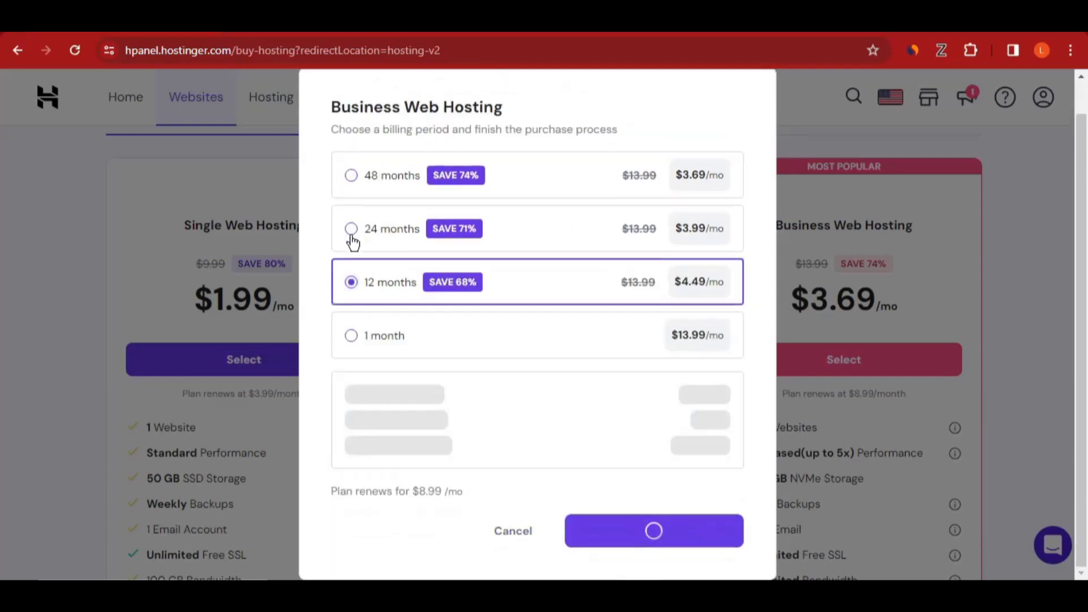
{"action": "scroll", "coordinate": [349, 277], "scroll_direction": "down", "scroll_amount": 1}
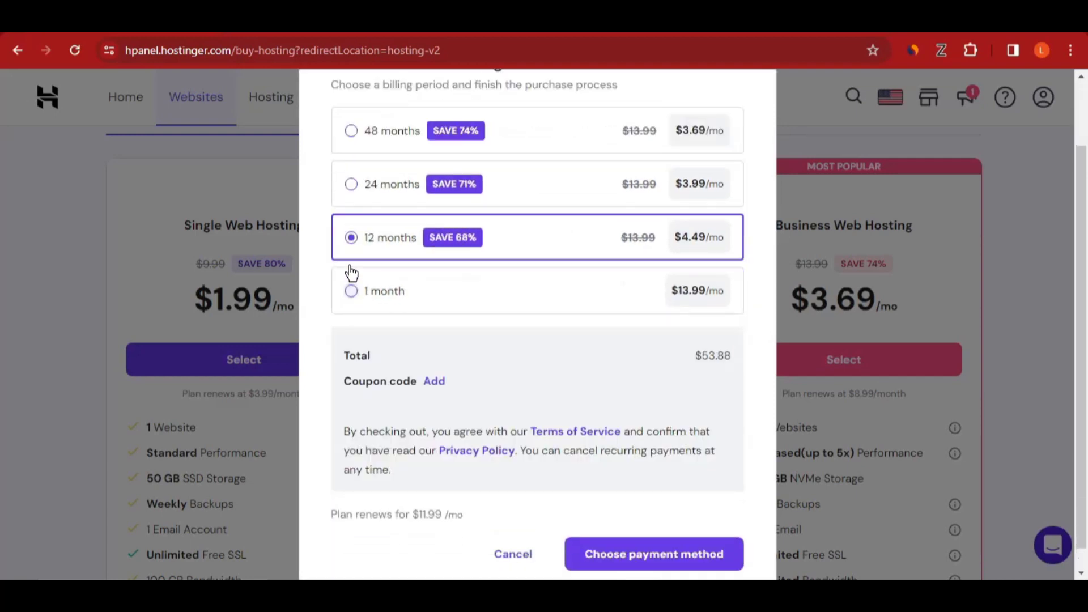
Step: Try the 24-month billing period for the Business Web Hosting plan and review its cost
{"action": "left_click", "coordinate": [352, 193]}
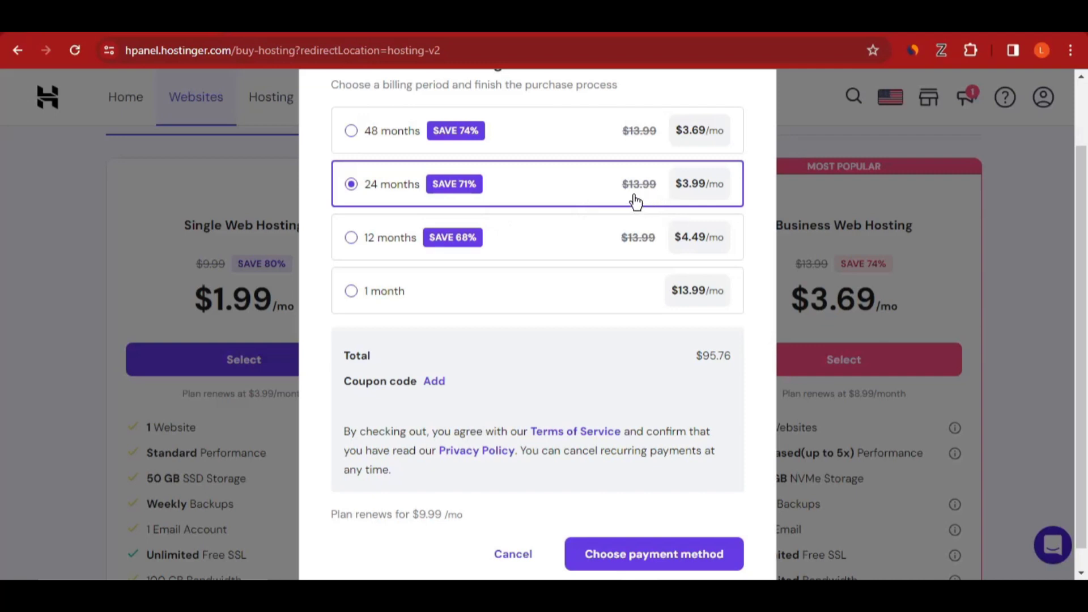
{"action": "scroll", "coordinate": [667, 230], "scroll_direction": "up", "scroll_amount": 1}
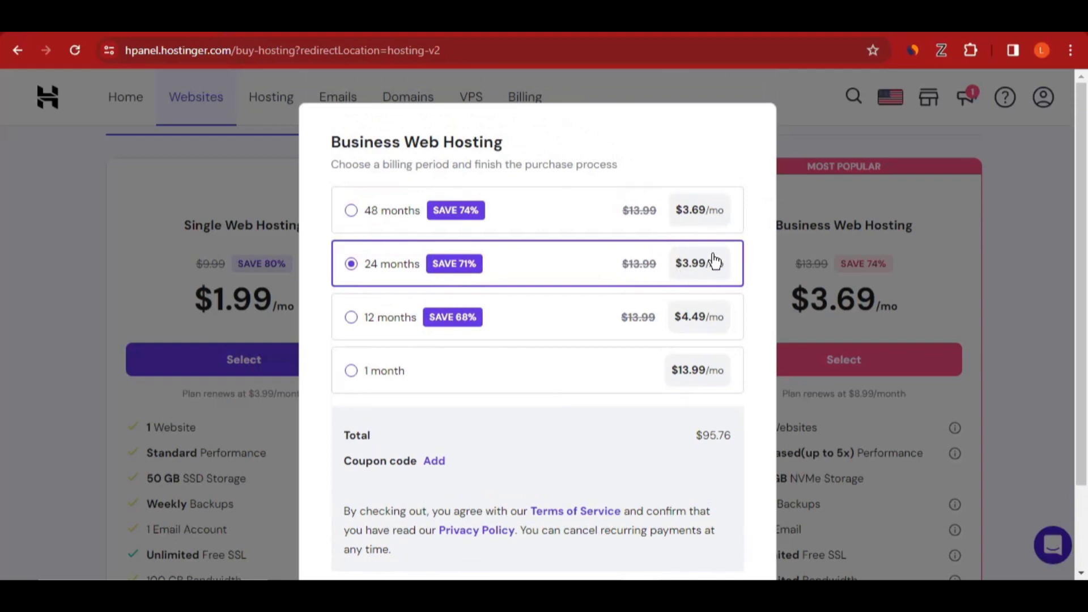
{"action": "scroll", "coordinate": [668, 258], "scroll_direction": "down", "scroll_amount": 2}
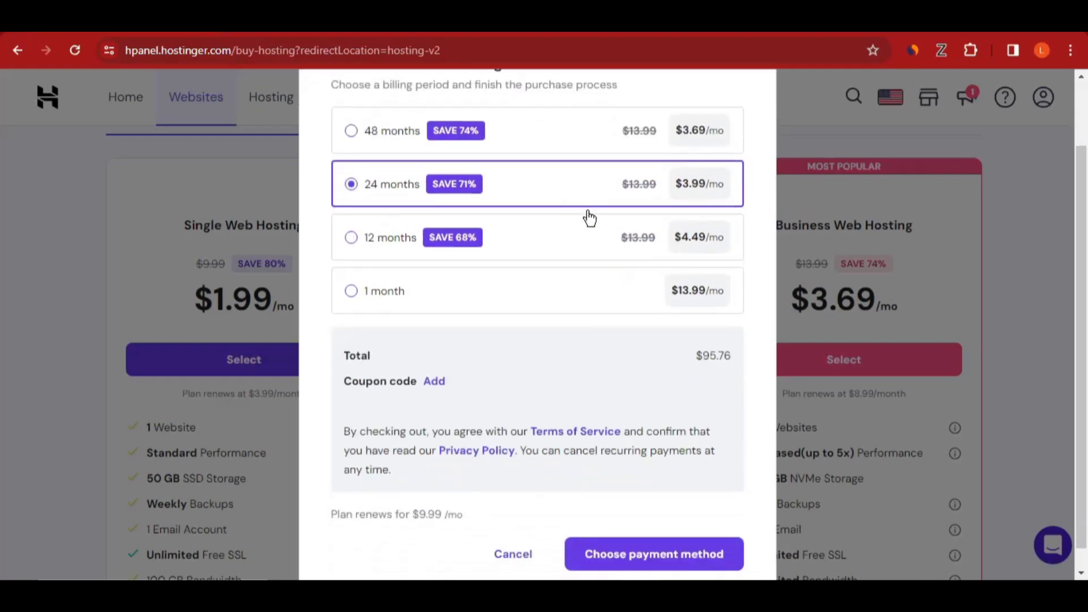
Step: Set the billing period to 12 months and proceed to choosing a payment method
{"action": "left_click", "coordinate": [352, 241]}
{"action": "scroll", "coordinate": [517, 282], "scroll_direction": "down", "scroll_amount": 1}
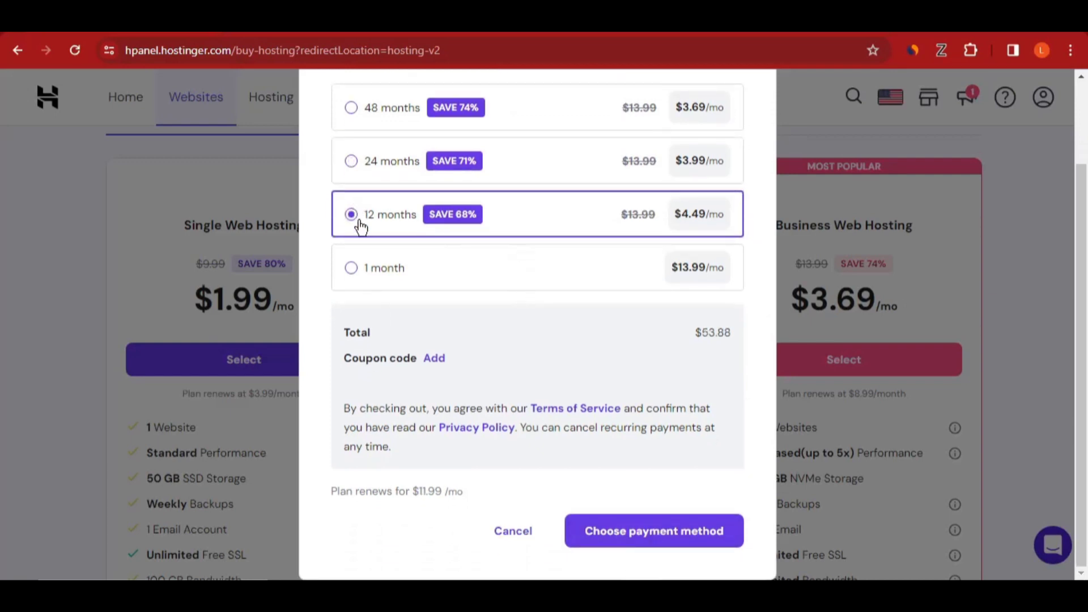
{"action": "left_click", "coordinate": [644, 531]}
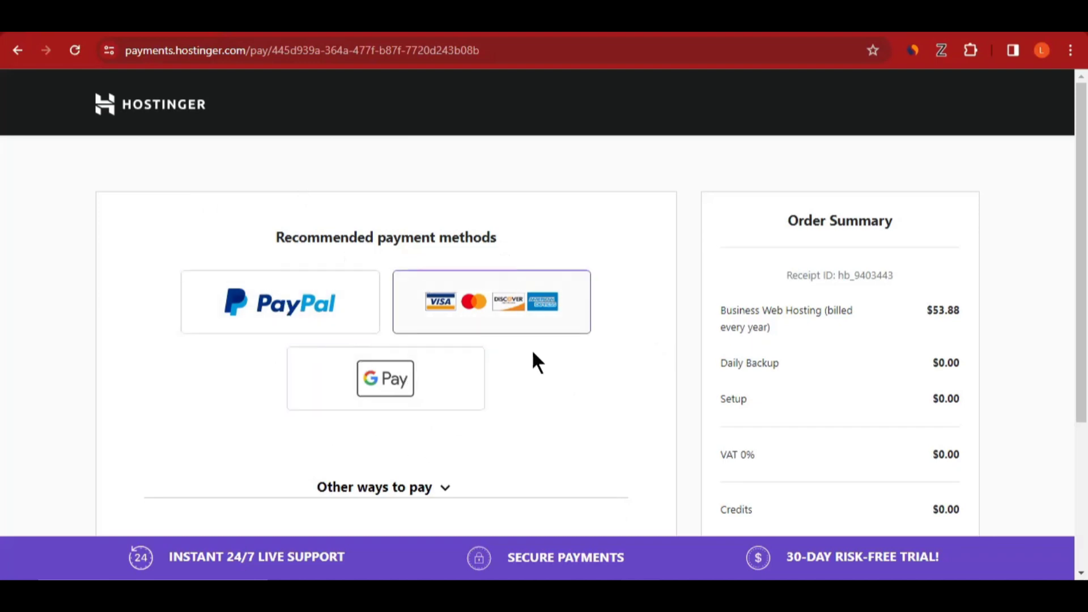
Step: Expand the other ways to pay and review the payment options and order summary
{"action": "scroll", "coordinate": [448, 371], "scroll_direction": "down", "scroll_amount": 2}
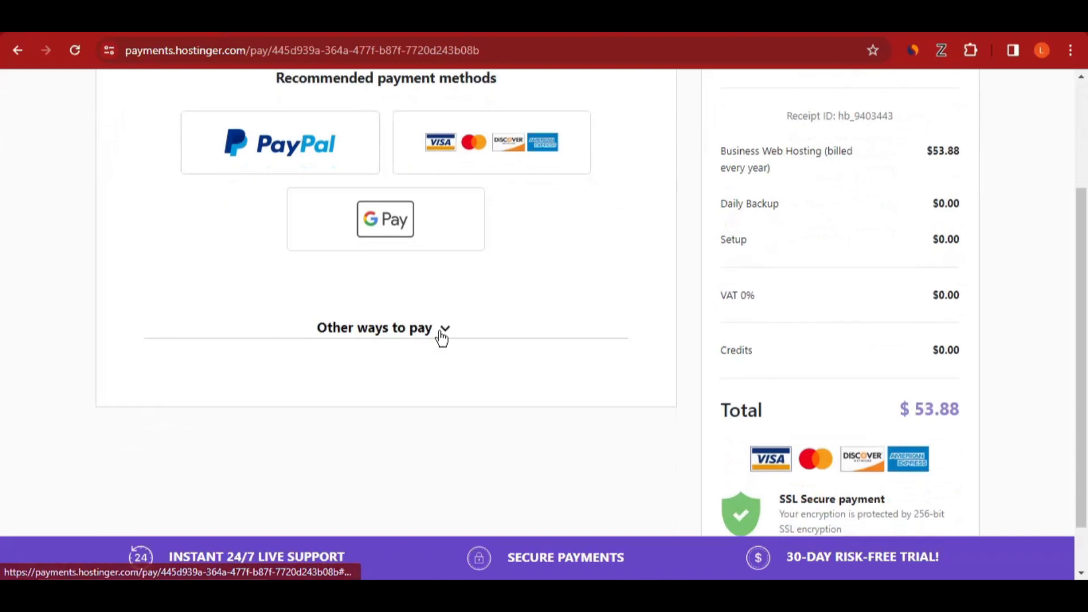
{"action": "left_click", "coordinate": [445, 336]}
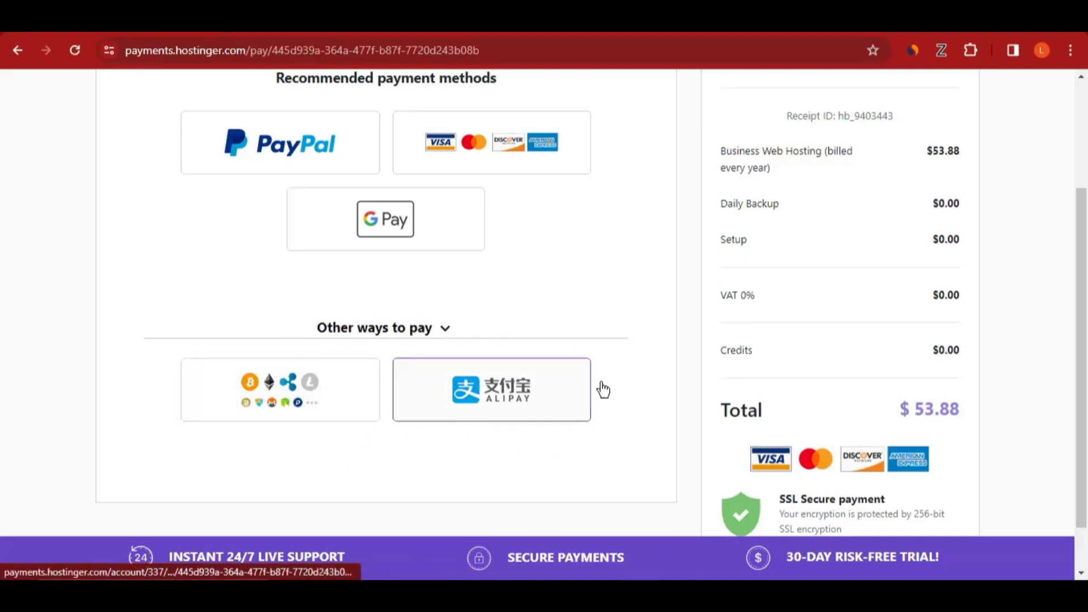
{"action": "scroll", "coordinate": [824, 349], "scroll_direction": "down", "scroll_amount": 1}
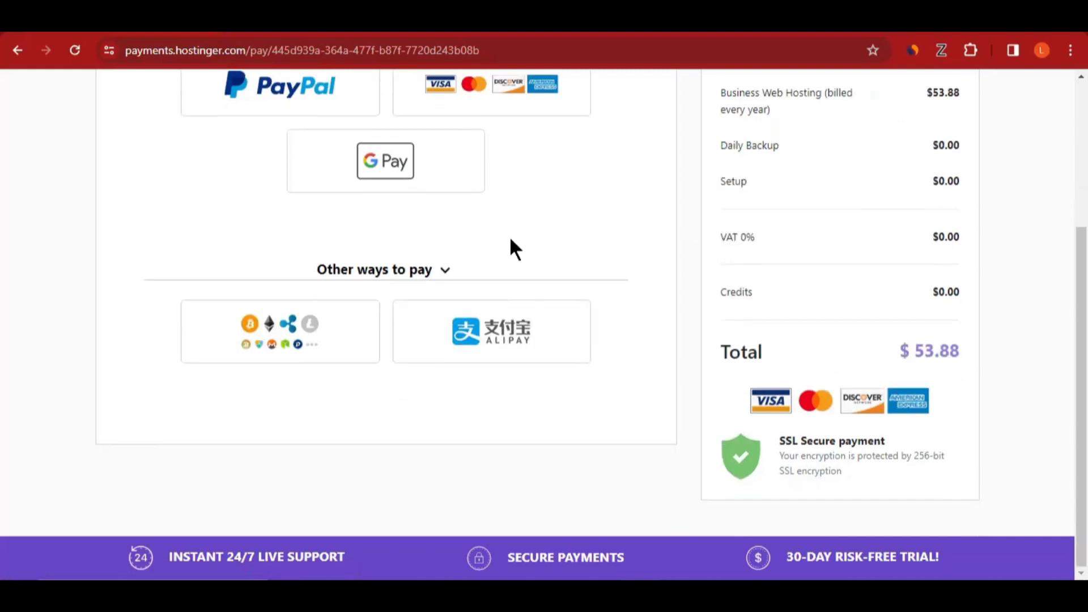
Step: Leave the payment page, return to the hosting control panel and view the existing hosting plan
{"action": "scroll", "coordinate": [720, 371], "scroll_direction": "up", "scroll_amount": 4}
{"action": "scroll", "coordinate": [793, 368], "scroll_direction": "down", "scroll_amount": 4}
{"action": "scroll", "coordinate": [519, 321], "scroll_direction": "up", "scroll_amount": 4}
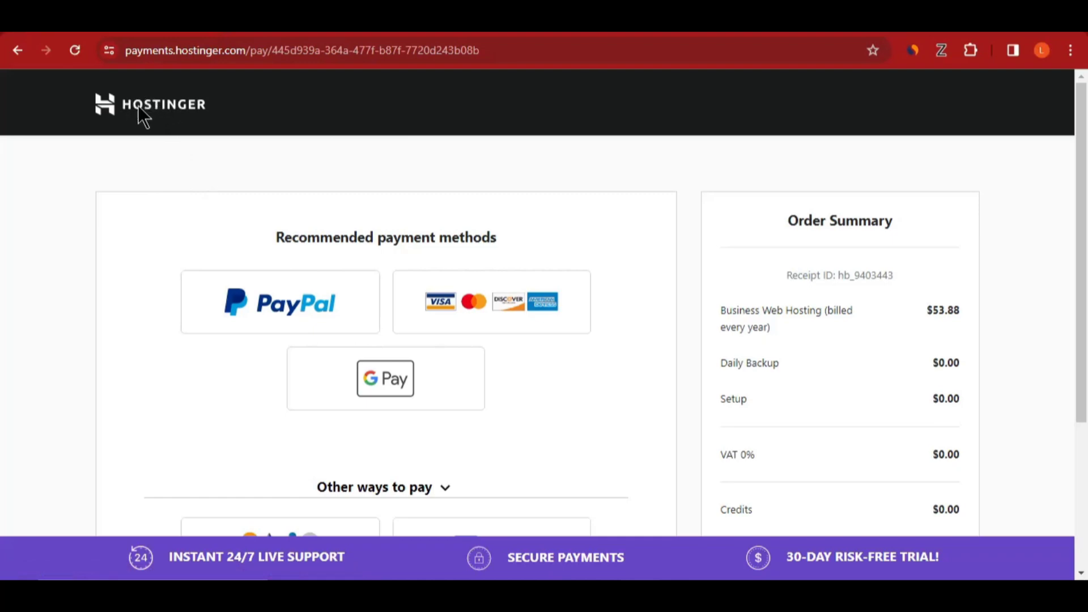
{"action": "key", "text": "alt+Left"}
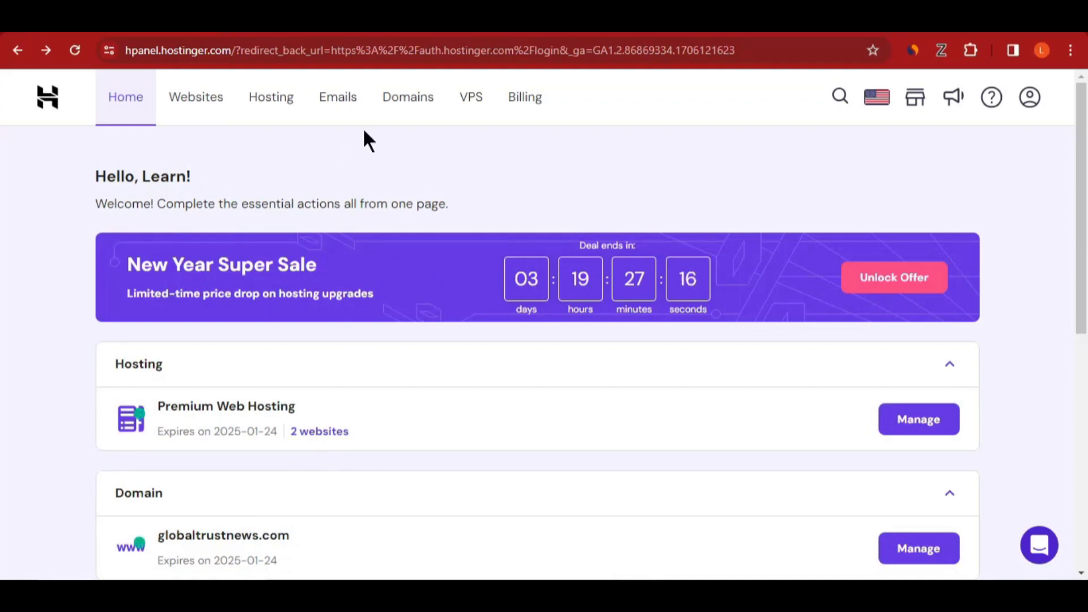
{"action": "left_click", "coordinate": [271, 113]}
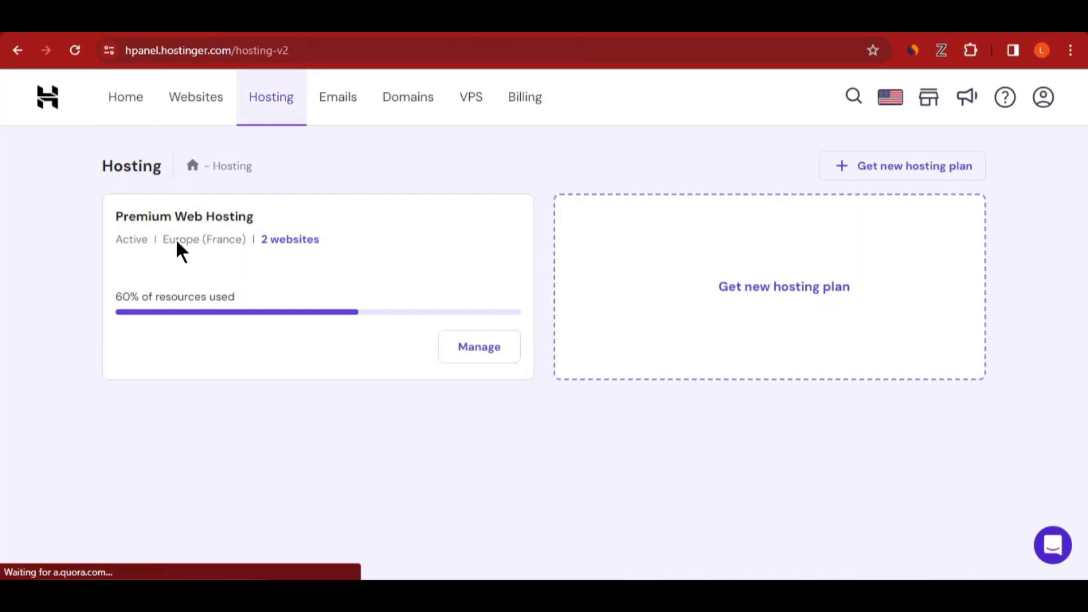
{"action": "mouse_move", "coordinate": [177, 310]}
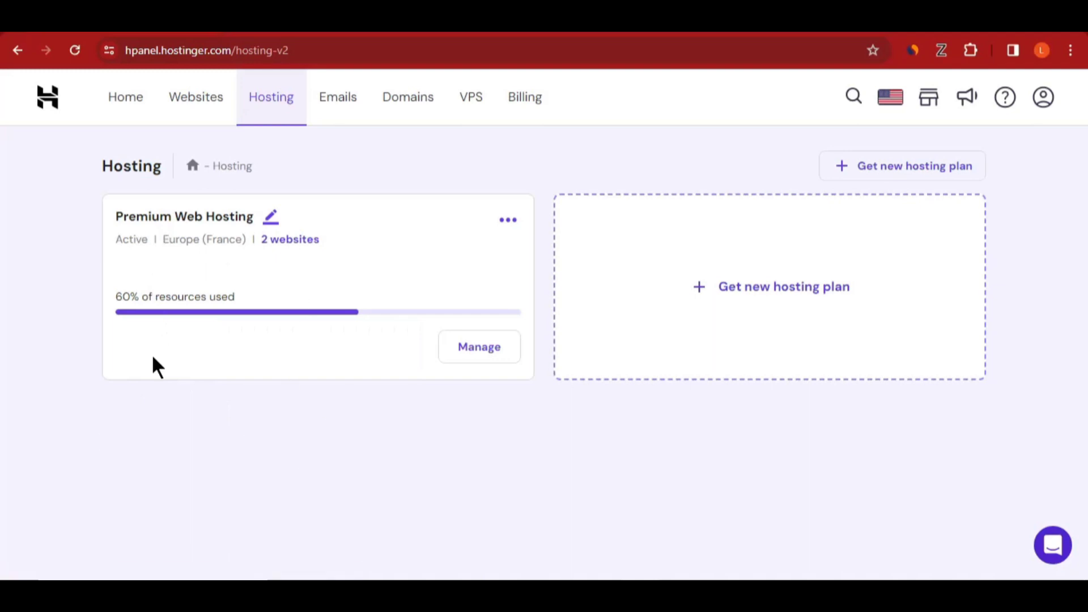
{"action": "mouse_move", "coordinate": [284, 292]}
Step: Start adding a new WordPress website from the websites list and choose Blog as its type
{"action": "left_click", "coordinate": [216, 107]}
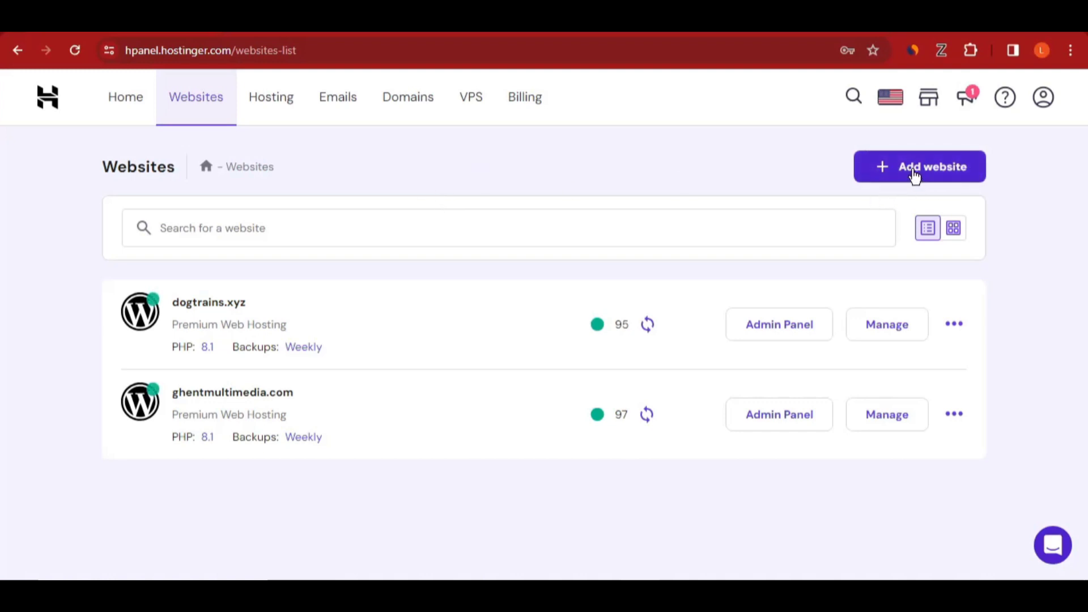
{"action": "left_click", "coordinate": [913, 174]}
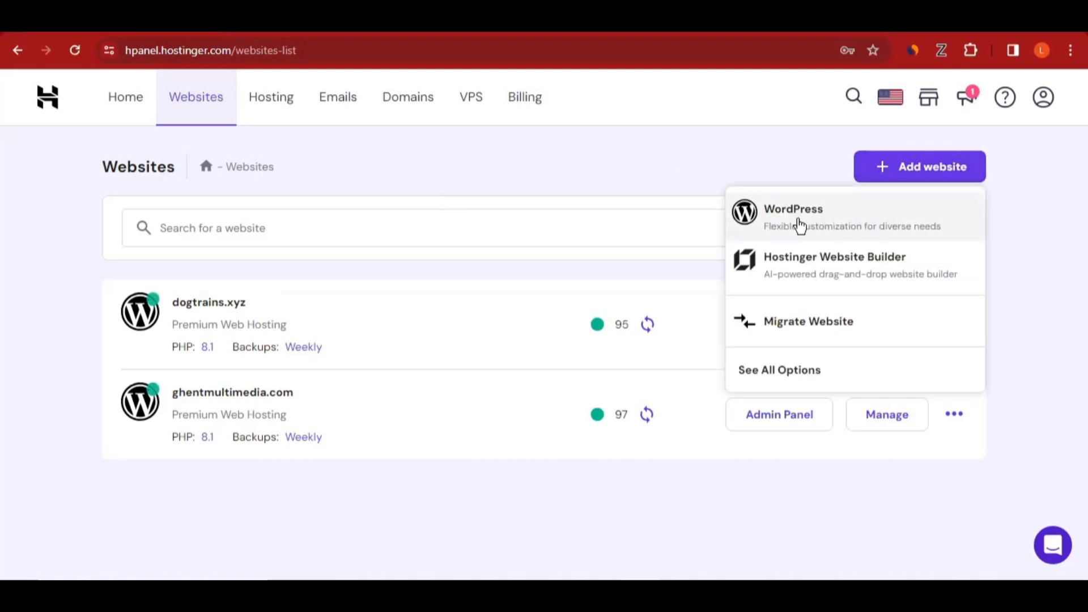
{"action": "left_click", "coordinate": [814, 221]}
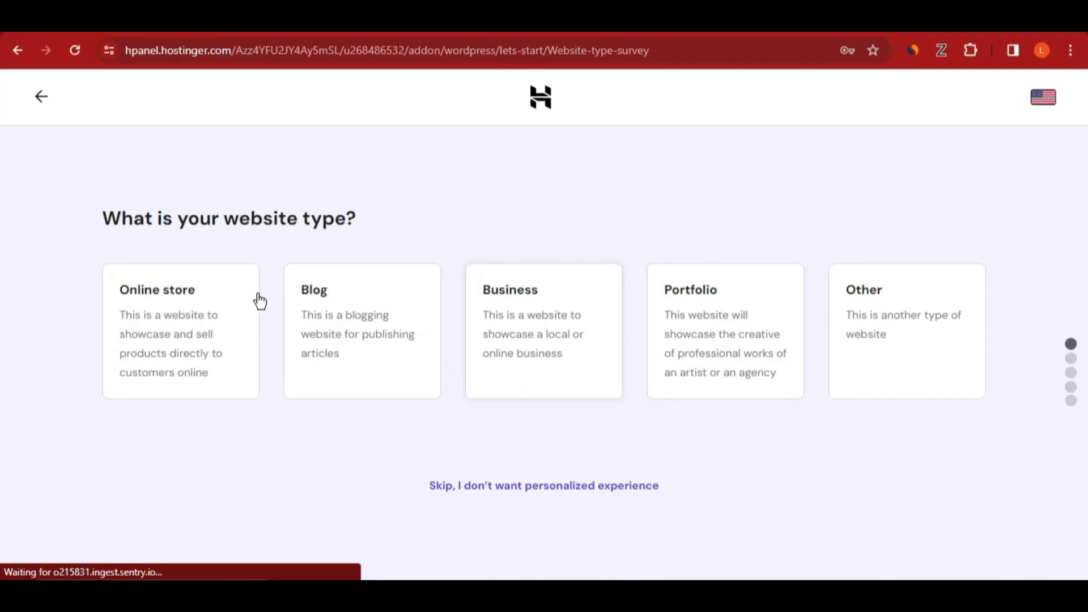
{"action": "left_click", "coordinate": [334, 309]}
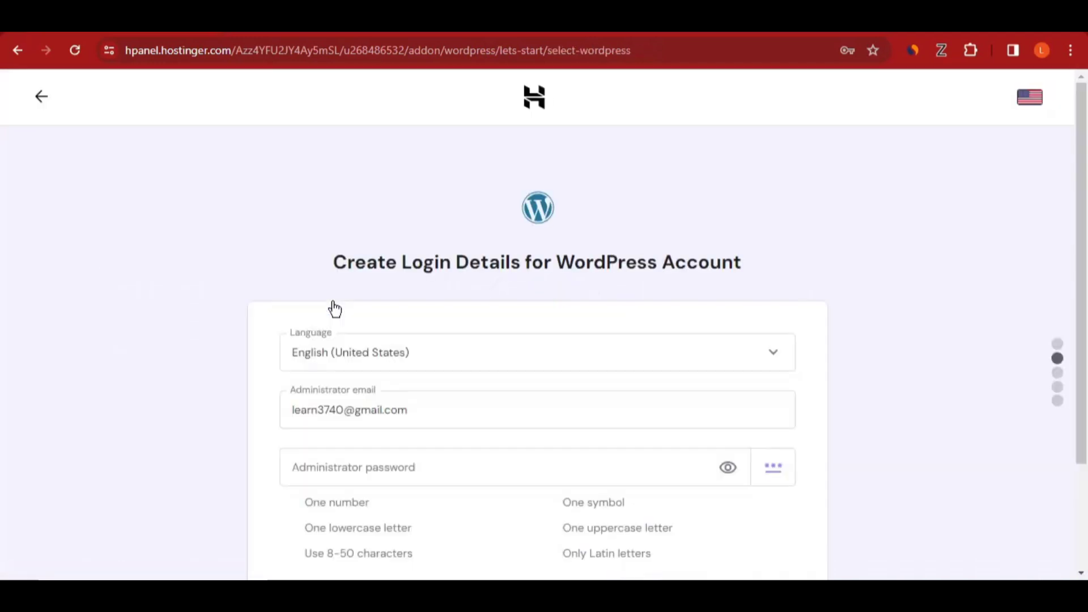
Step: Fill in the WordPress administrator password from the saved Ghentmultimedia login and submit the login details
{"action": "scroll", "coordinate": [357, 207], "scroll_direction": "down", "scroll_amount": 2}
{"action": "scroll", "coordinate": [366, 315], "scroll_direction": "down", "scroll_amount": 1}
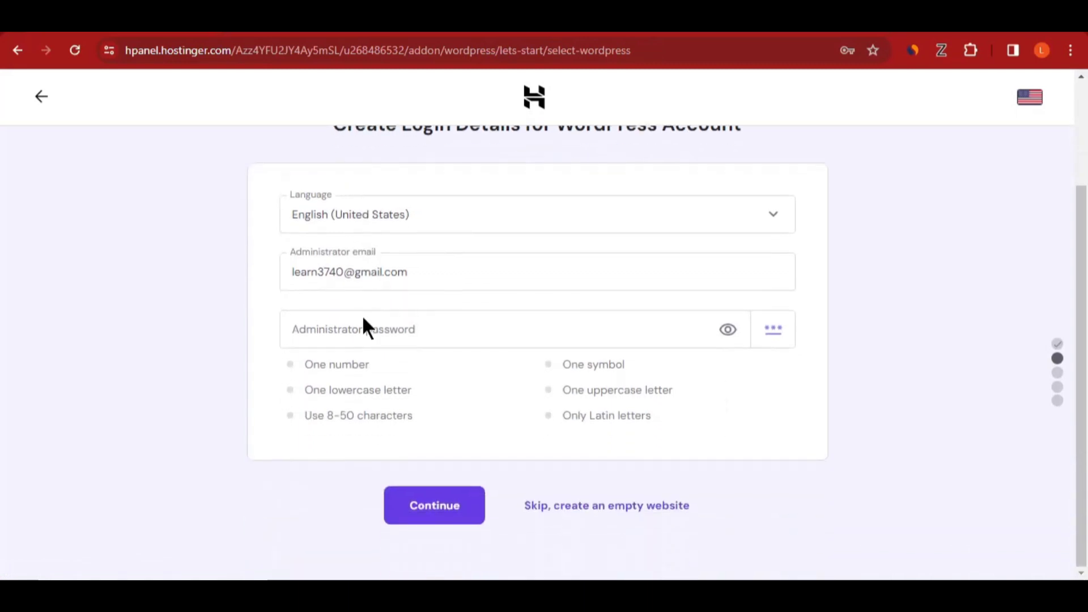
{"action": "left_click", "coordinate": [400, 333]}
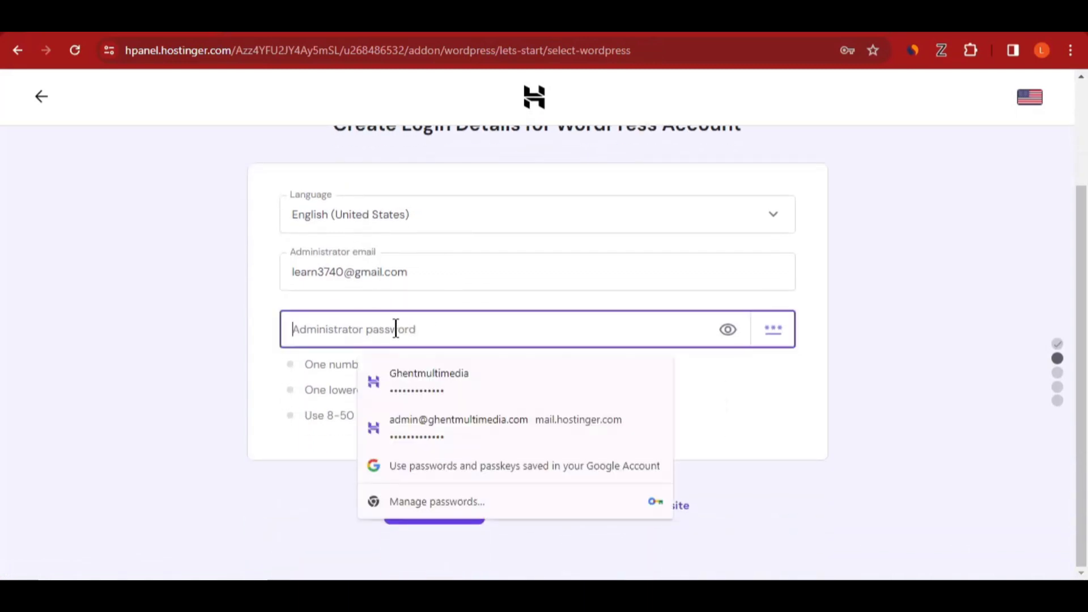
{"action": "left_click", "coordinate": [413, 377]}
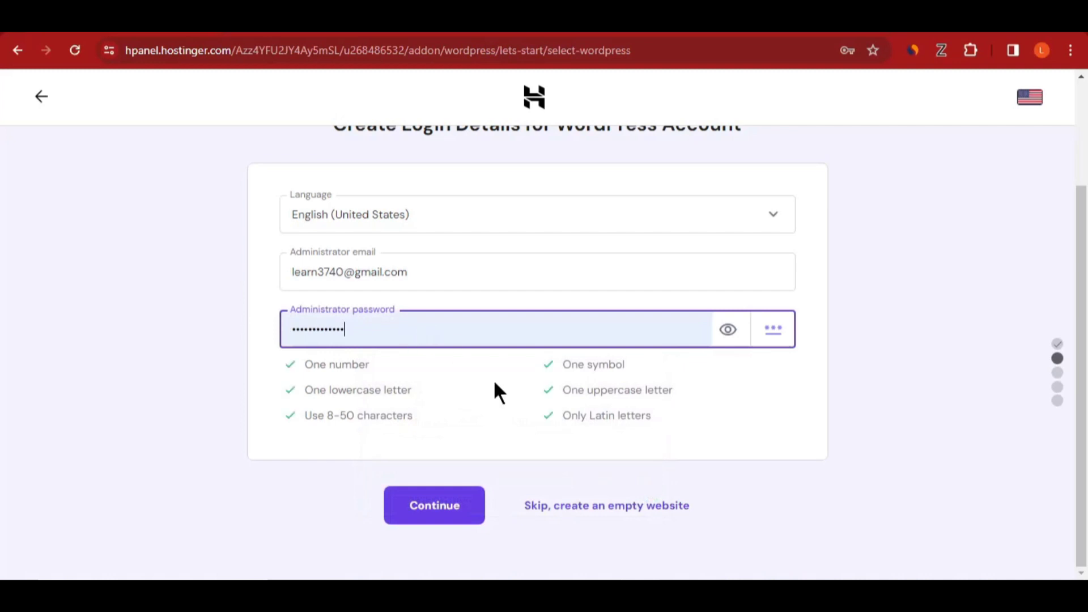
{"action": "left_click", "coordinate": [437, 526]}
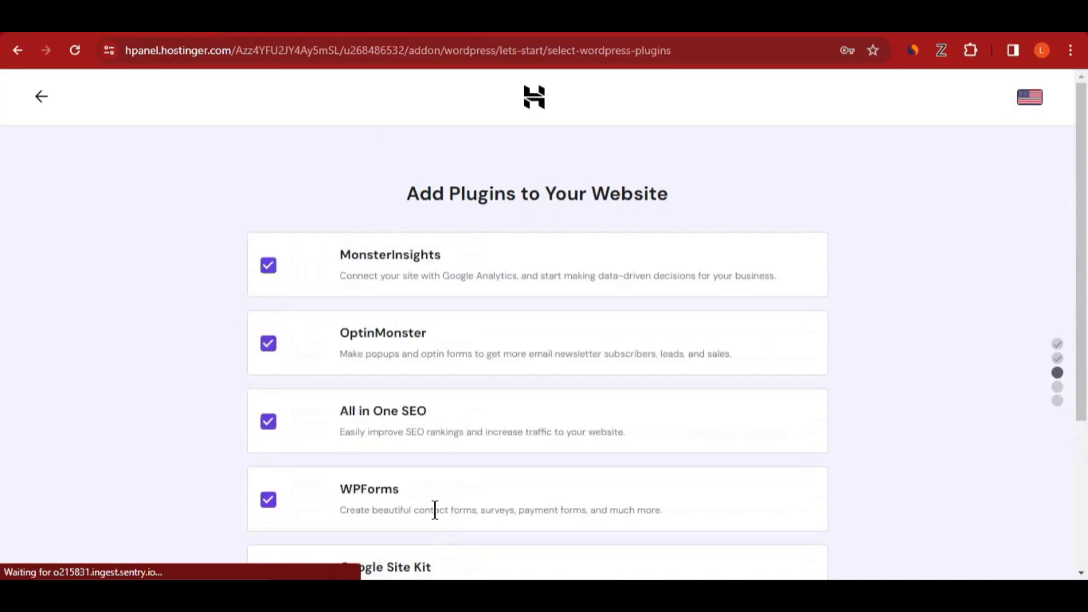
Step: Review the suggested plugins and skip adding them to the website
{"action": "scroll", "coordinate": [339, 311], "scroll_direction": "down", "scroll_amount": 4}
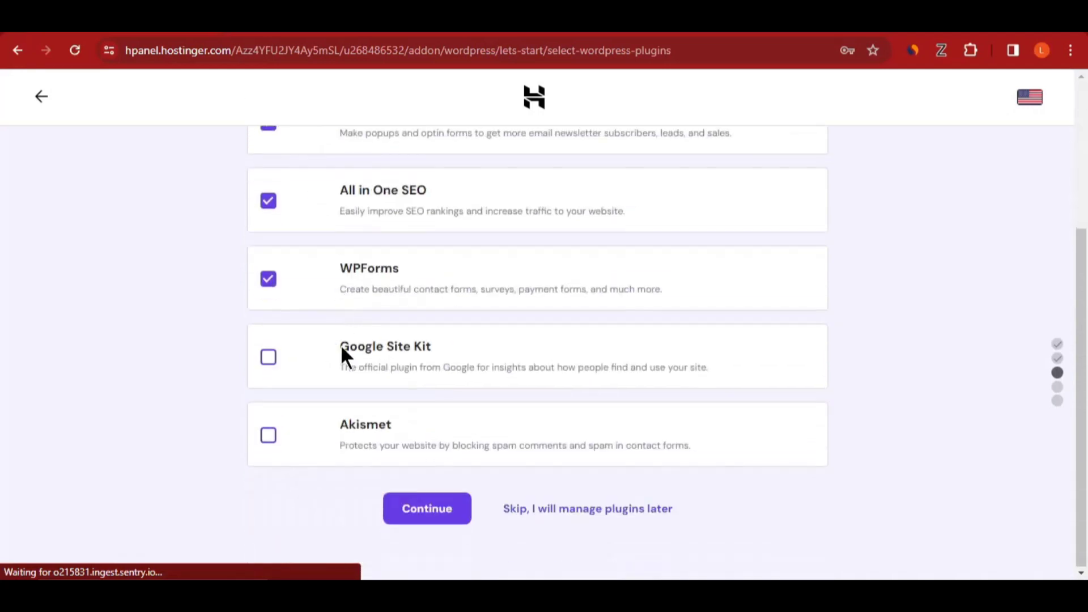
{"action": "scroll", "coordinate": [387, 351], "scroll_direction": "up", "scroll_amount": 1}
{"action": "scroll", "coordinate": [448, 419], "scroll_direction": "down", "scroll_amount": 1}
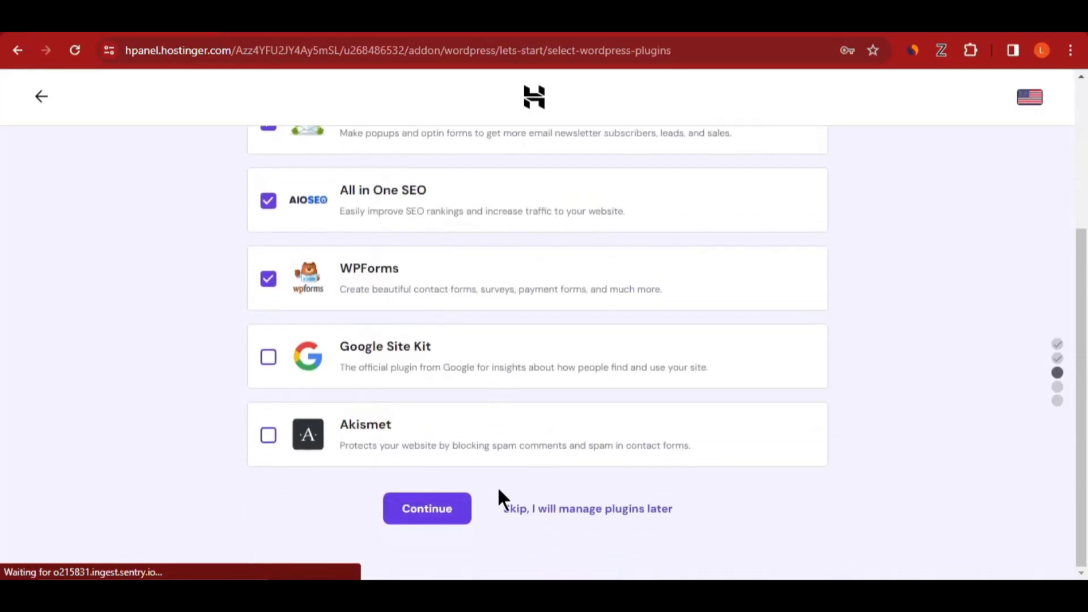
{"action": "left_click", "coordinate": [524, 514]}
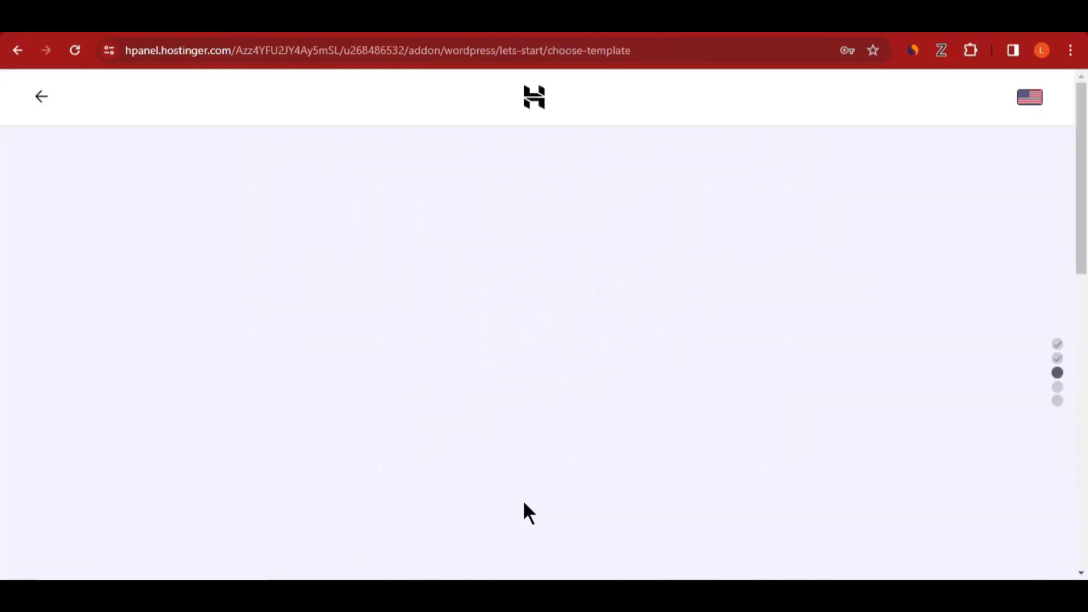
Step: Browse the offered website templates and proceed to naming the website
{"action": "scroll", "coordinate": [440, 281], "scroll_direction": "down", "scroll_amount": 4}
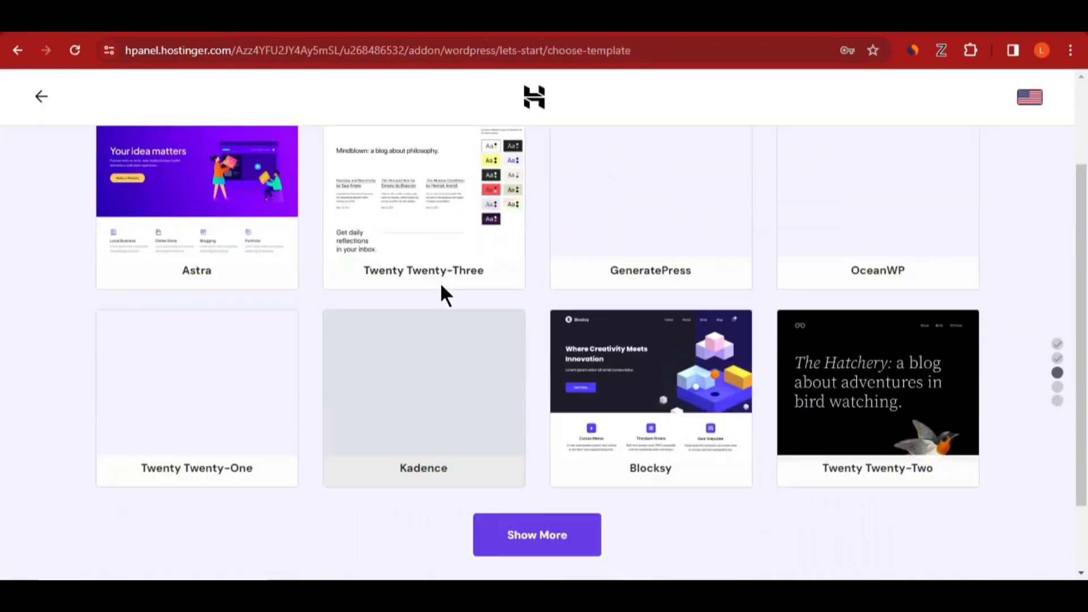
{"action": "scroll", "coordinate": [421, 361], "scroll_direction": "up", "scroll_amount": 3}
{"action": "scroll", "coordinate": [360, 390], "scroll_direction": "up", "scroll_amount": 1}
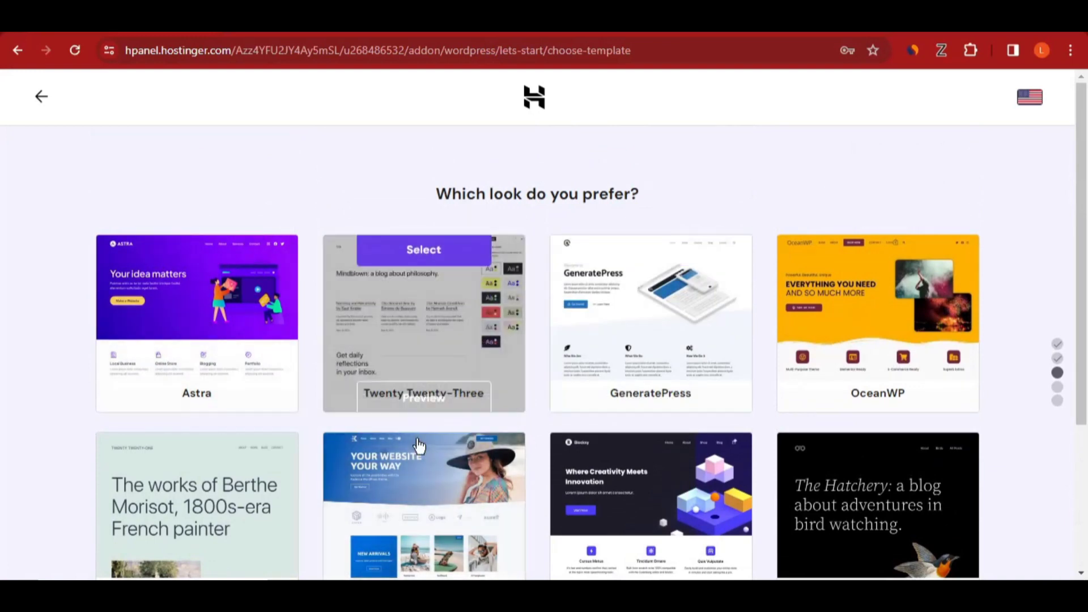
{"action": "scroll", "coordinate": [422, 439], "scroll_direction": "down", "scroll_amount": 4}
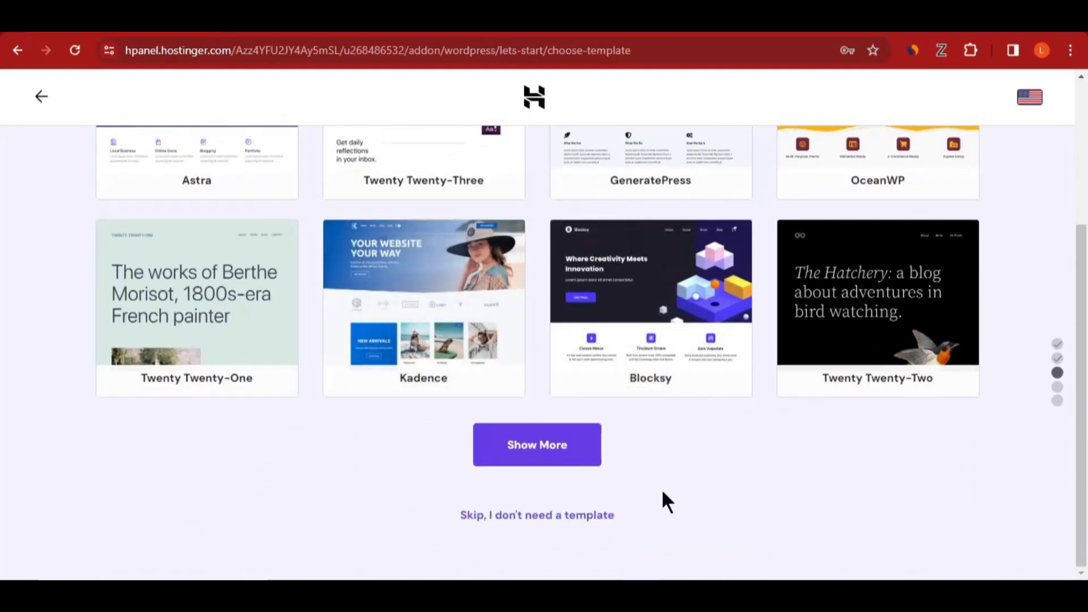
{"action": "scroll", "coordinate": [455, 392], "scroll_direction": "up", "scroll_amount": 4}
{"action": "mouse_move", "coordinate": [457, 393]}
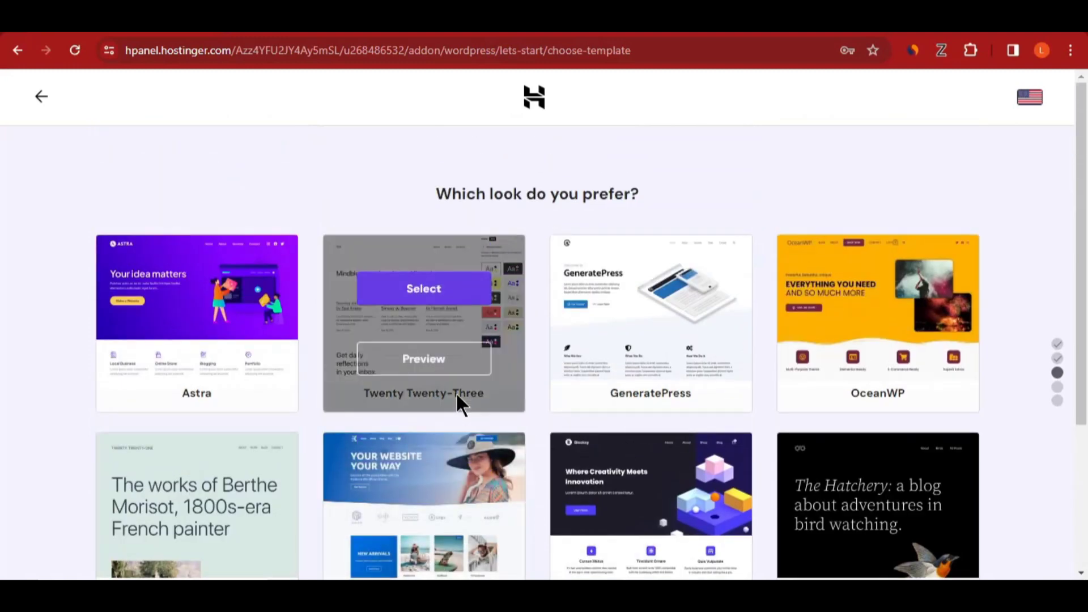
{"action": "left_click", "coordinate": [457, 393]}
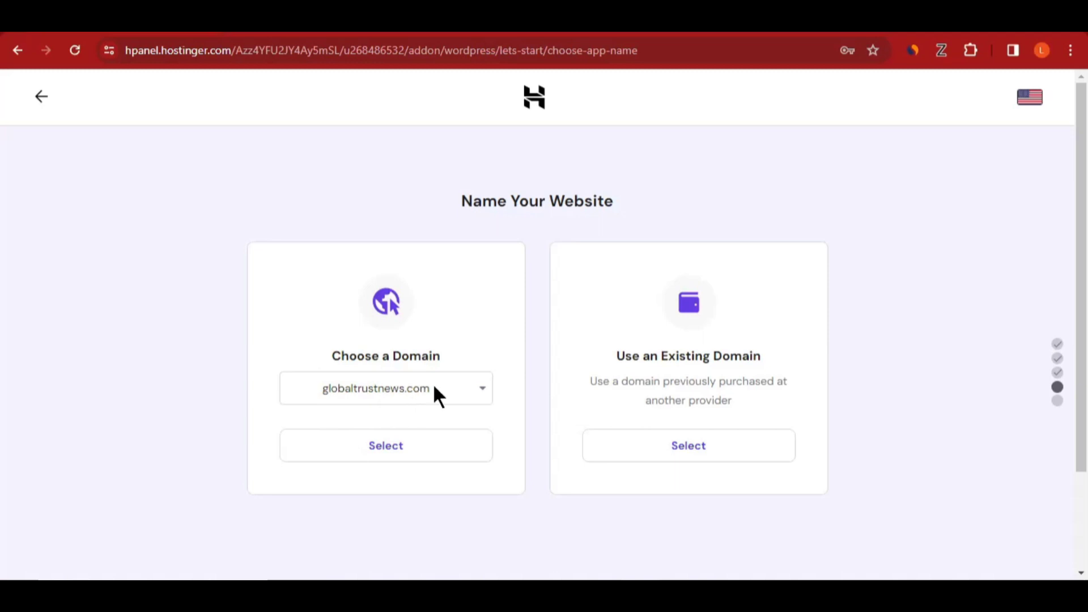
Step: Check the domain choices, keep globaltrustnews.com as the website's domain and start the WordPress setup
{"action": "left_click", "coordinate": [467, 389]}
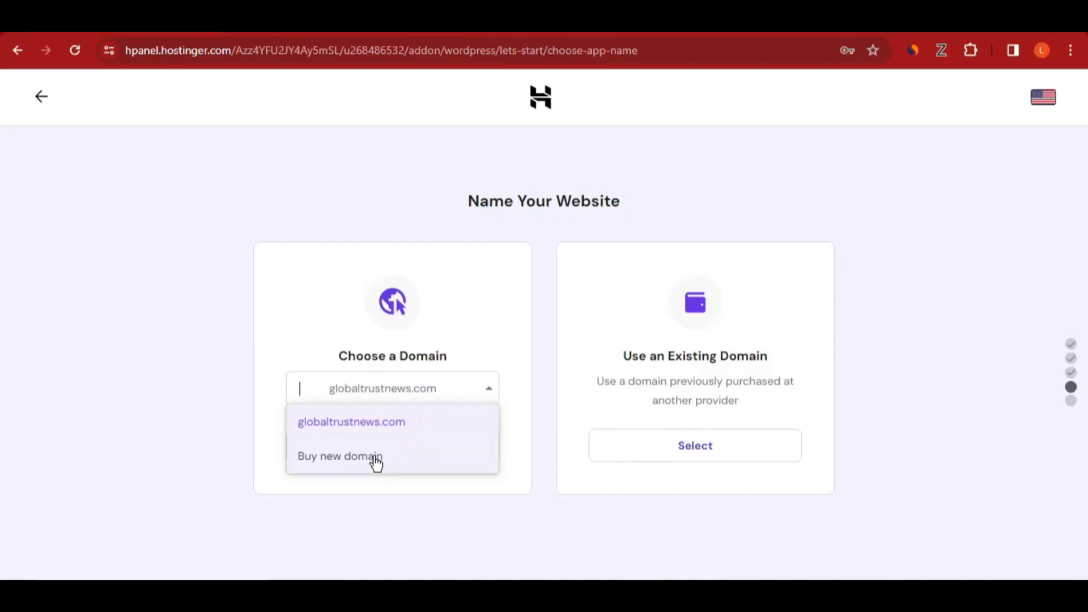
{"action": "left_click", "coordinate": [451, 322]}
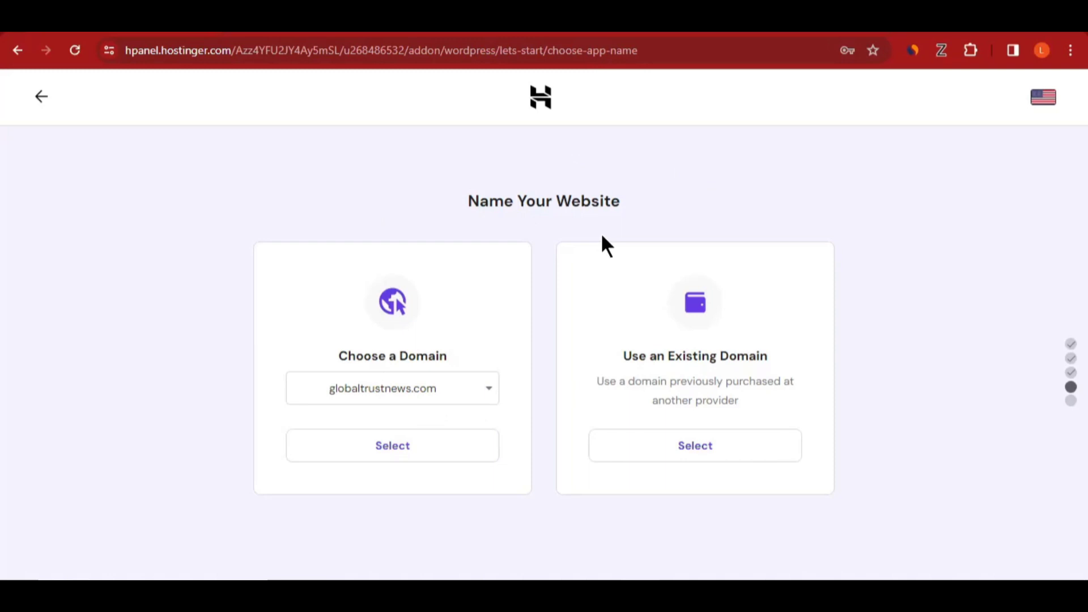
{"action": "left_click", "coordinate": [397, 459]}
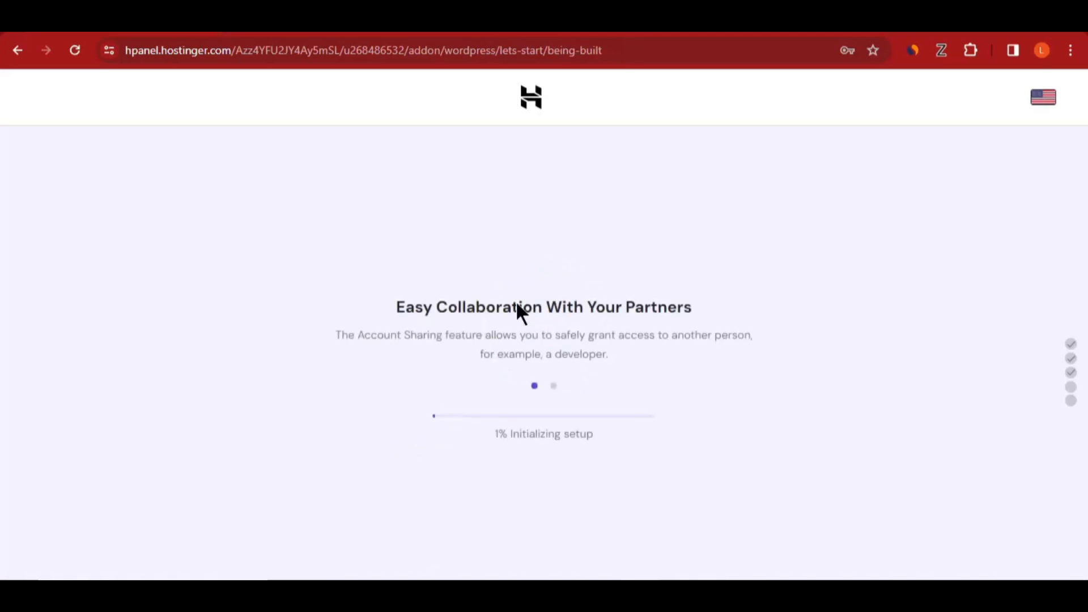
Step: Let the website setup finish and open the new site's WordPress admin panel
{"action": "scroll", "coordinate": [536, 352], "scroll_direction": "down", "scroll_amount": 2}
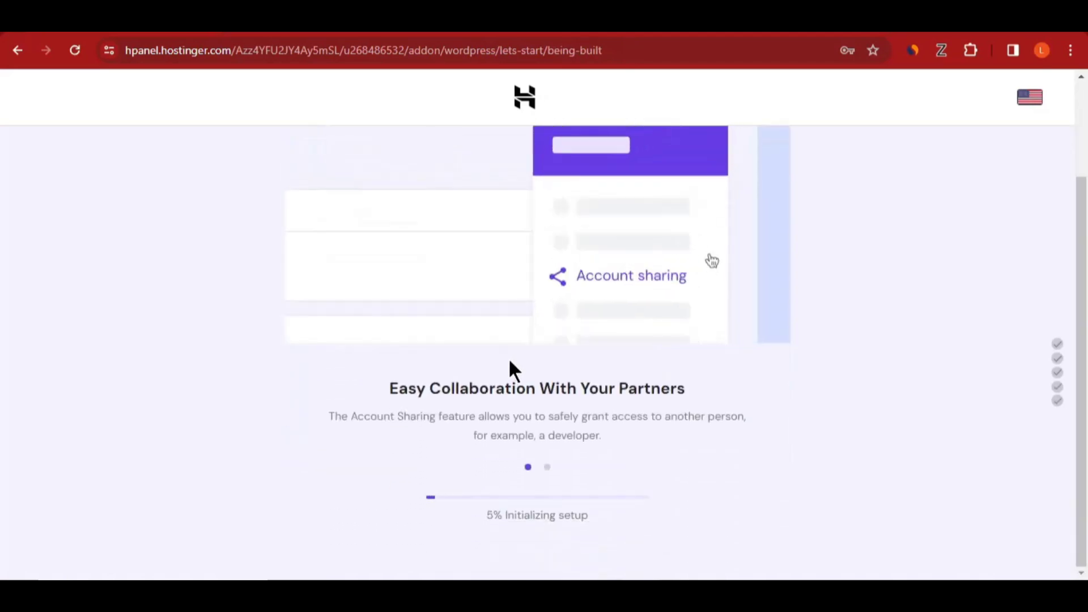
{"action": "scroll", "coordinate": [484, 396], "scroll_direction": "up", "scroll_amount": 2}
{"action": "scroll", "coordinate": [488, 404], "scroll_direction": "down", "scroll_amount": 2}
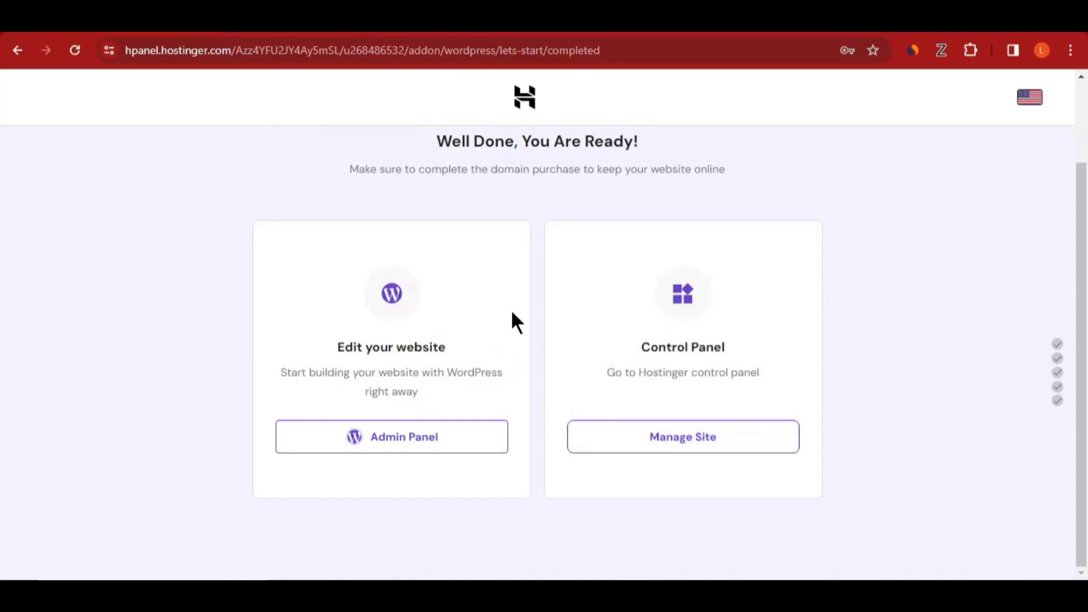
{"action": "scroll", "coordinate": [541, 303], "scroll_direction": "up", "scroll_amount": 2}
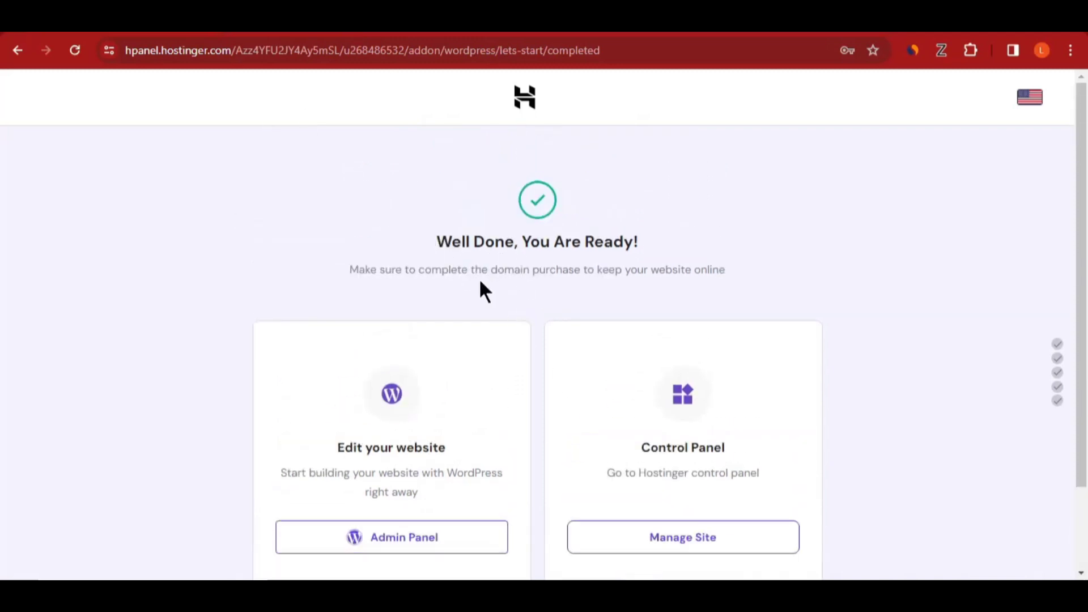
{"action": "scroll", "coordinate": [589, 315], "scroll_direction": "down", "scroll_amount": 2}
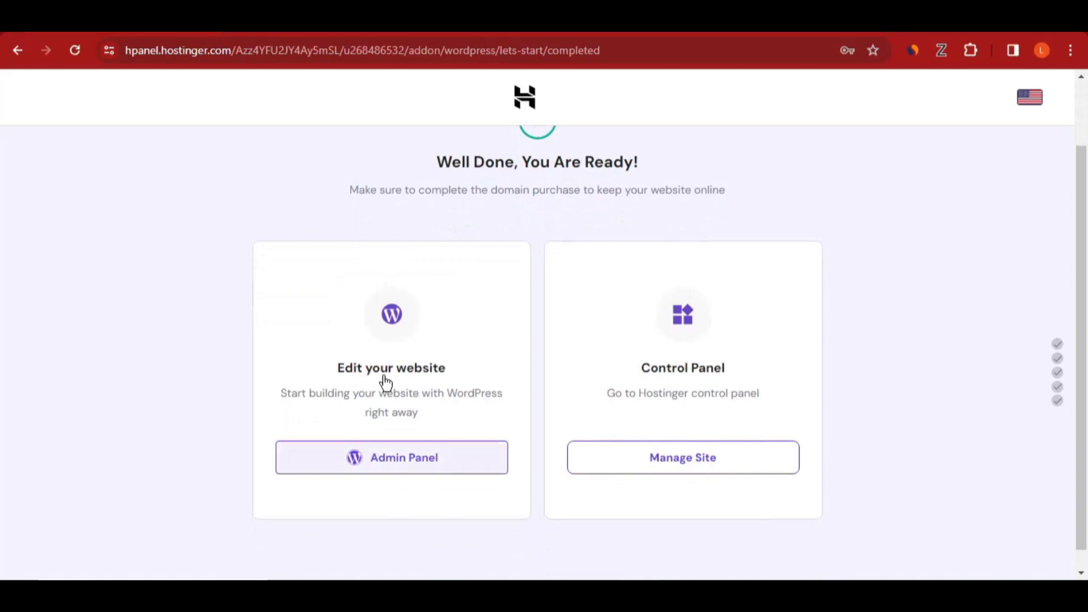
{"action": "left_click", "coordinate": [397, 471]}
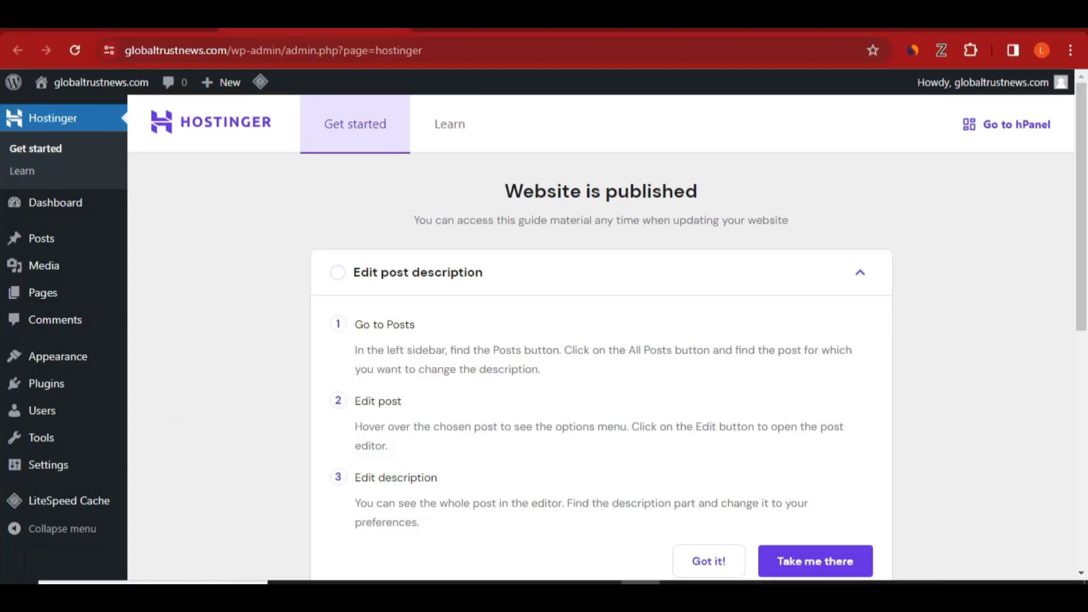
Step: Look through the Hostinger getting-started guide and open the WordPress dashboard home
{"action": "scroll", "coordinate": [535, 229], "scroll_direction": "down", "scroll_amount": 4}
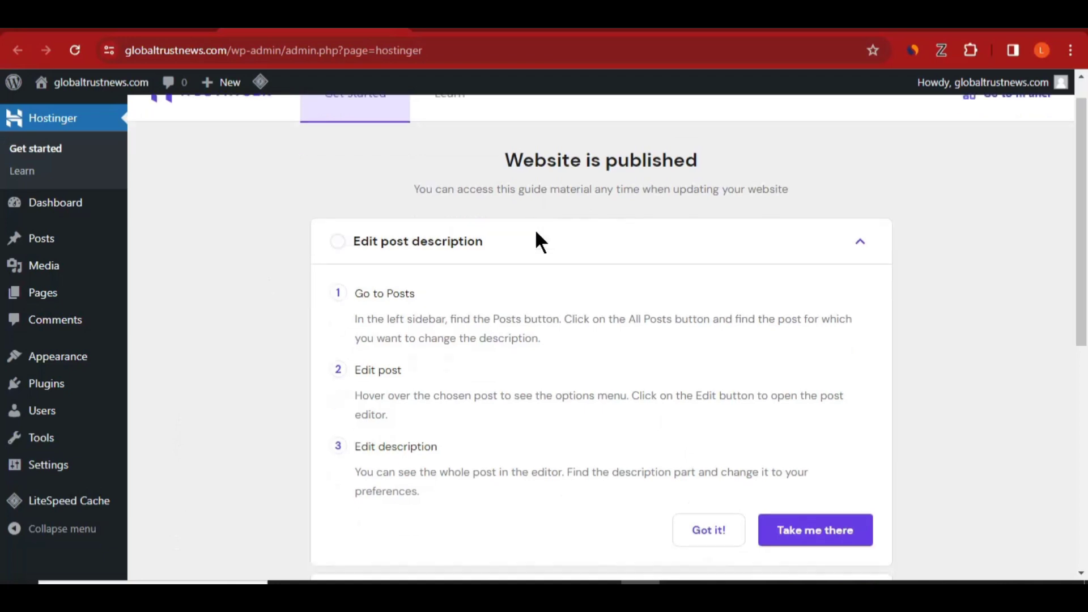
{"action": "scroll", "coordinate": [529, 250], "scroll_direction": "up", "scroll_amount": 4}
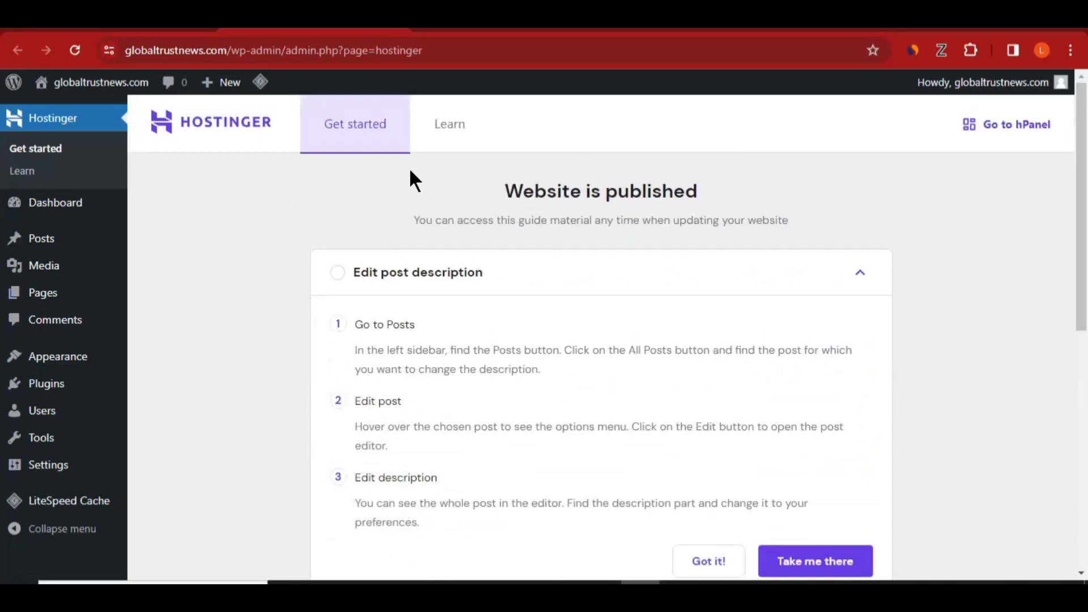
{"action": "scroll", "coordinate": [413, 238], "scroll_direction": "down", "scroll_amount": 8}
{"action": "scroll", "coordinate": [425, 306], "scroll_direction": "up", "scroll_amount": 7}
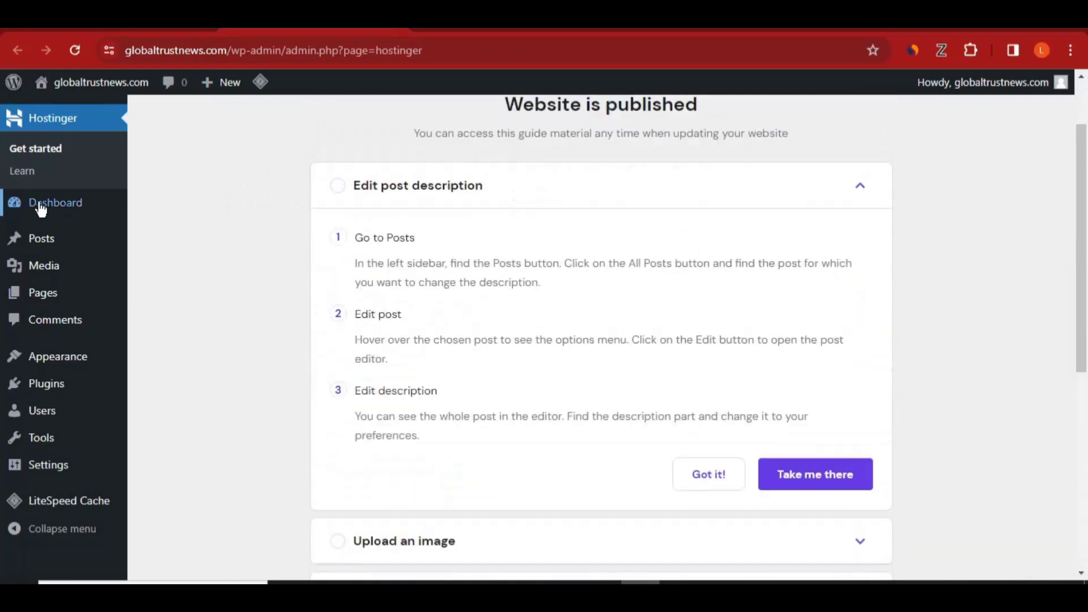
{"action": "mouse_move", "coordinate": [60, 206]}
{"action": "left_click", "coordinate": [174, 219]}
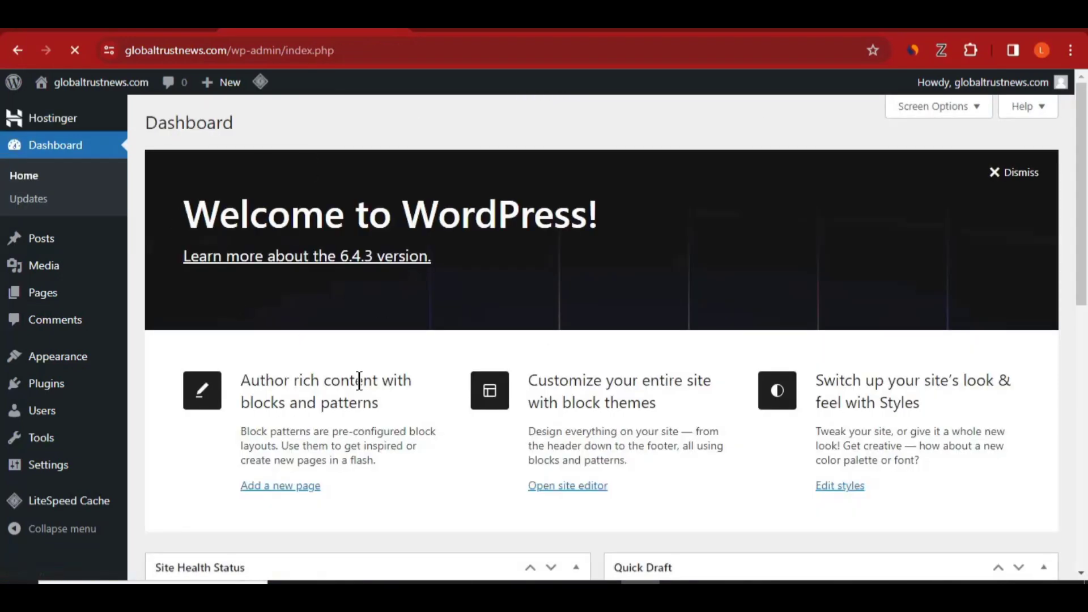
Step: Examine the widgets on the dashboard home and show the screen element options
{"action": "scroll", "coordinate": [321, 347], "scroll_direction": "down", "scroll_amount": 2}
{"action": "scroll", "coordinate": [321, 335], "scroll_direction": "down", "scroll_amount": 10}
{"action": "scroll", "coordinate": [555, 385], "scroll_direction": "down", "scroll_amount": 7}
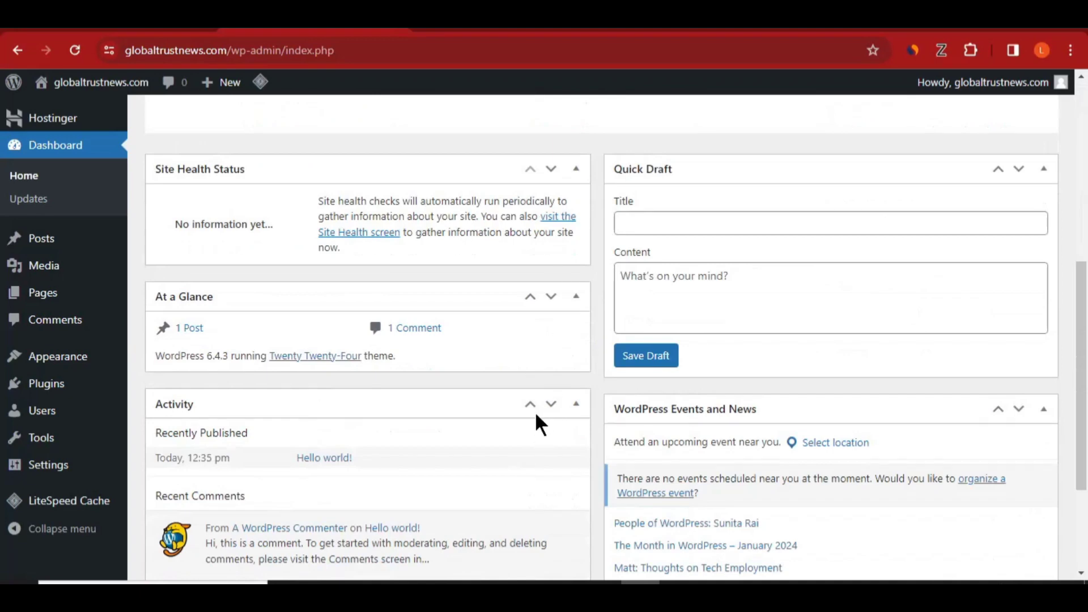
{"action": "scroll", "coordinate": [552, 342], "scroll_direction": "down", "scroll_amount": 2}
{"action": "scroll", "coordinate": [813, 384], "scroll_direction": "up", "scroll_amount": 8}
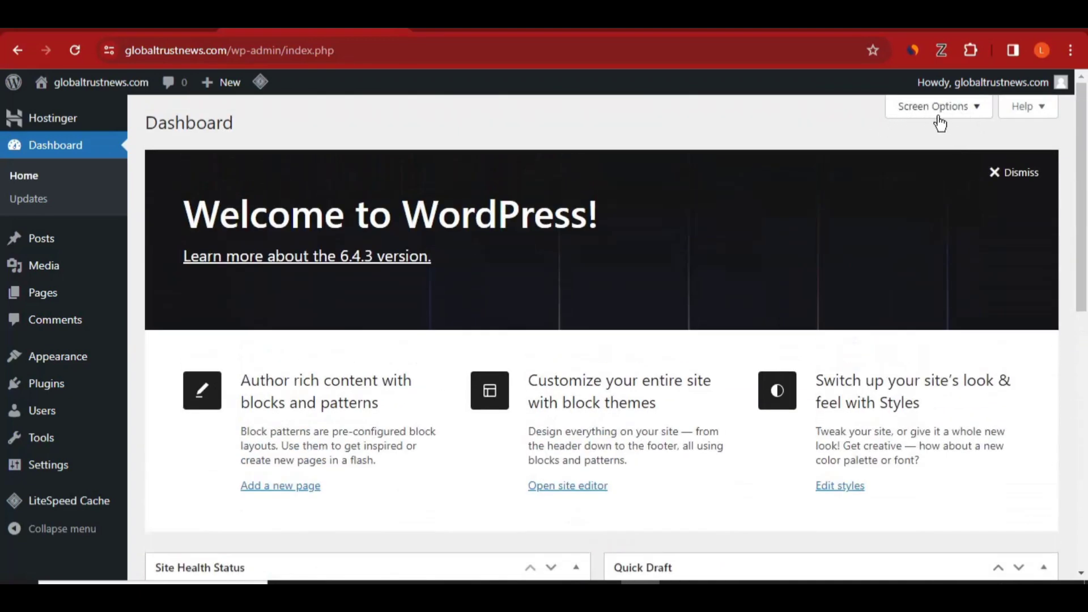
{"action": "left_click", "coordinate": [927, 107]}
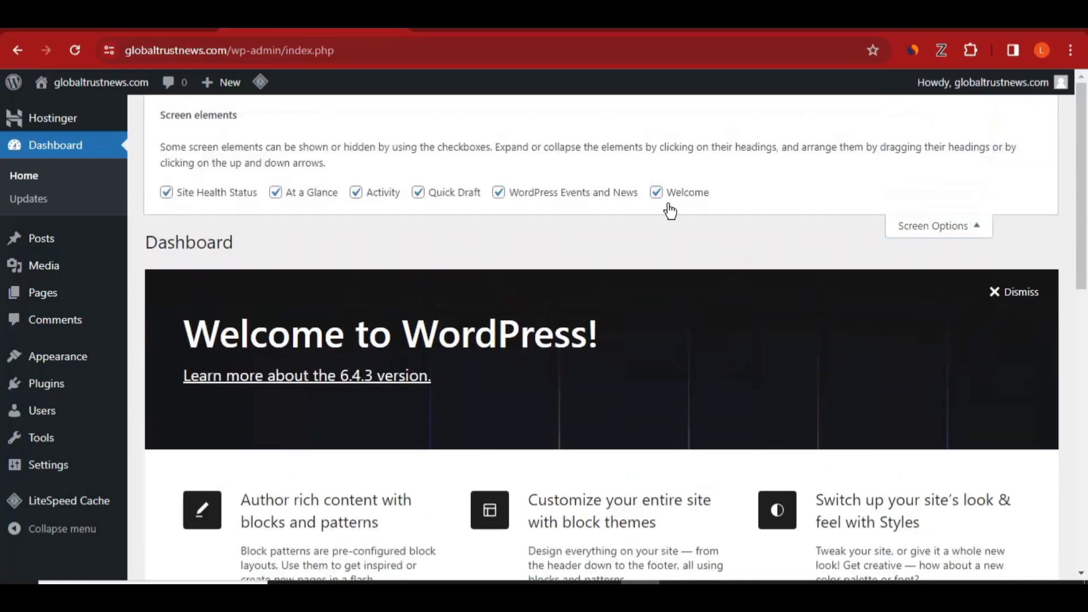
Step: Hide the Welcome, WordPress Events and News, Quick Draft, Activity, At a Glance and Site Health Status boxes on the dashboard and close the screen options
{"action": "left_click", "coordinate": [655, 193]}
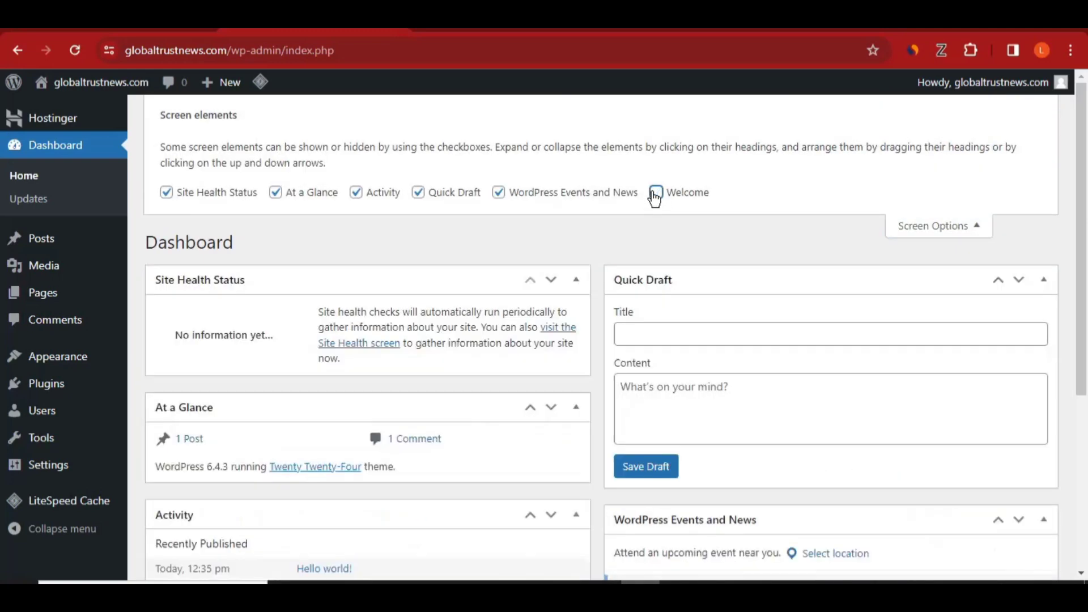
{"action": "left_click", "coordinate": [499, 194]}
{"action": "left_click", "coordinate": [418, 193]}
{"action": "left_click", "coordinate": [356, 193]}
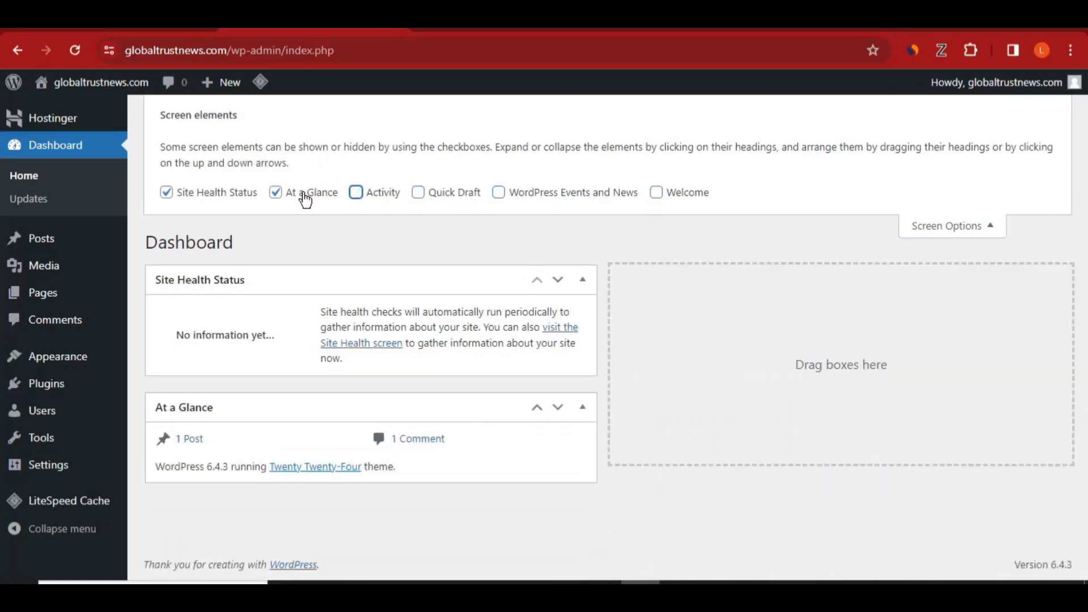
{"action": "left_click", "coordinate": [275, 192]}
{"action": "left_click", "coordinate": [184, 199]}
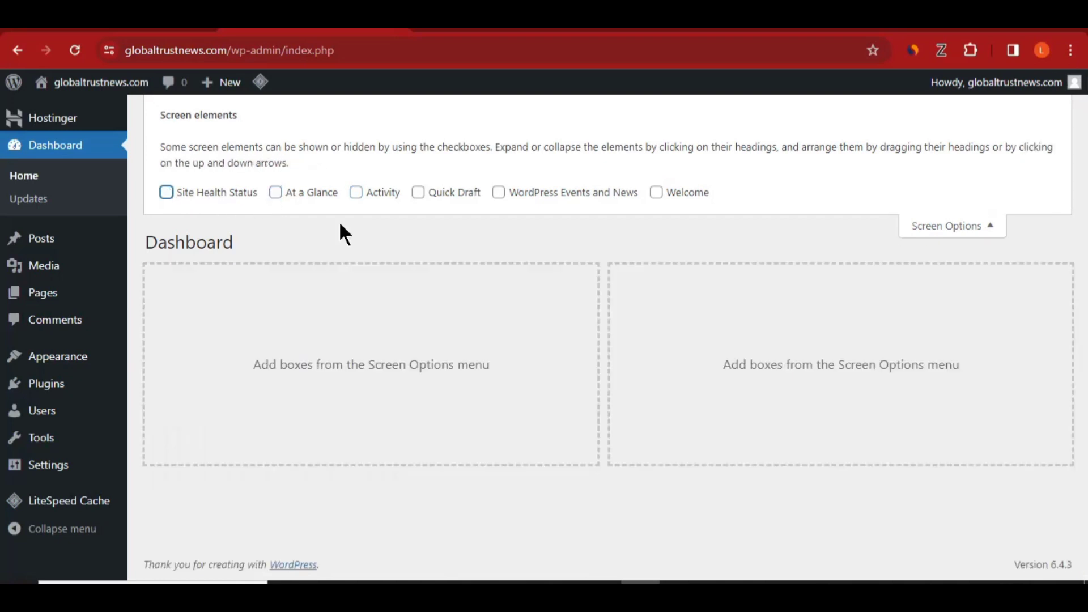
{"action": "left_click", "coordinate": [949, 229]}
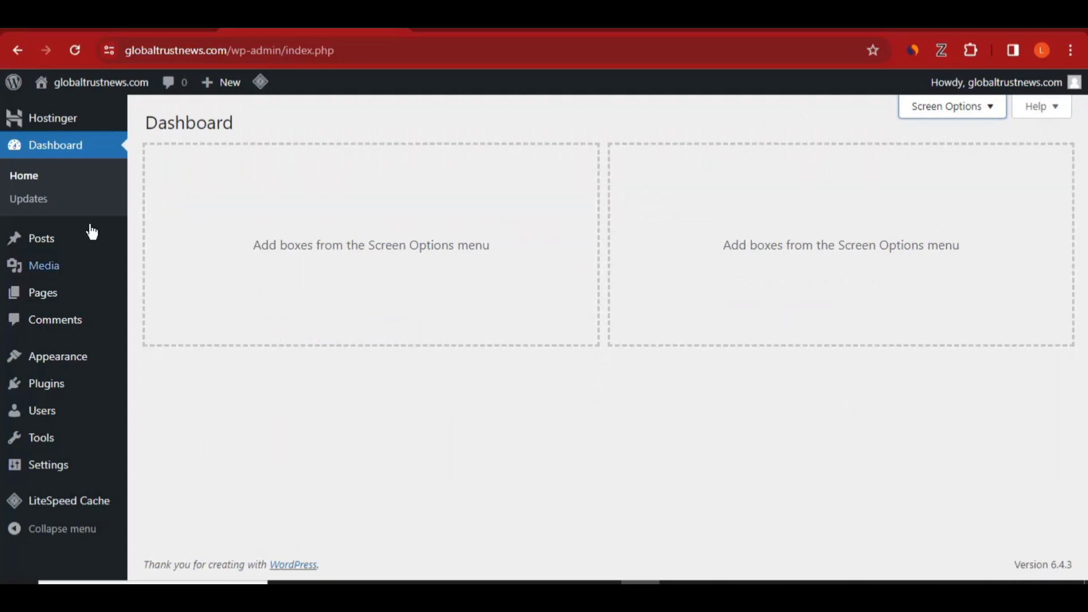
Step: Open the globaltrustnews.com front end in a new tab and look through its default homepage
{"action": "right_click", "coordinate": [101, 84]}
{"action": "left_click", "coordinate": [158, 98]}
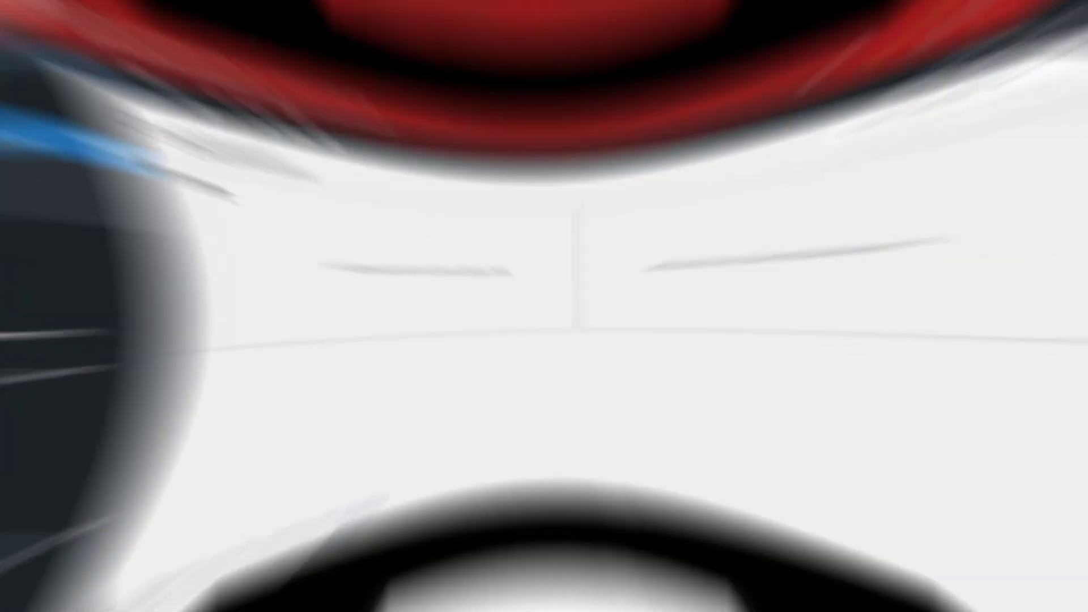
{"action": "scroll", "coordinate": [466, 176], "scroll_direction": "down", "scroll_amount": 20}
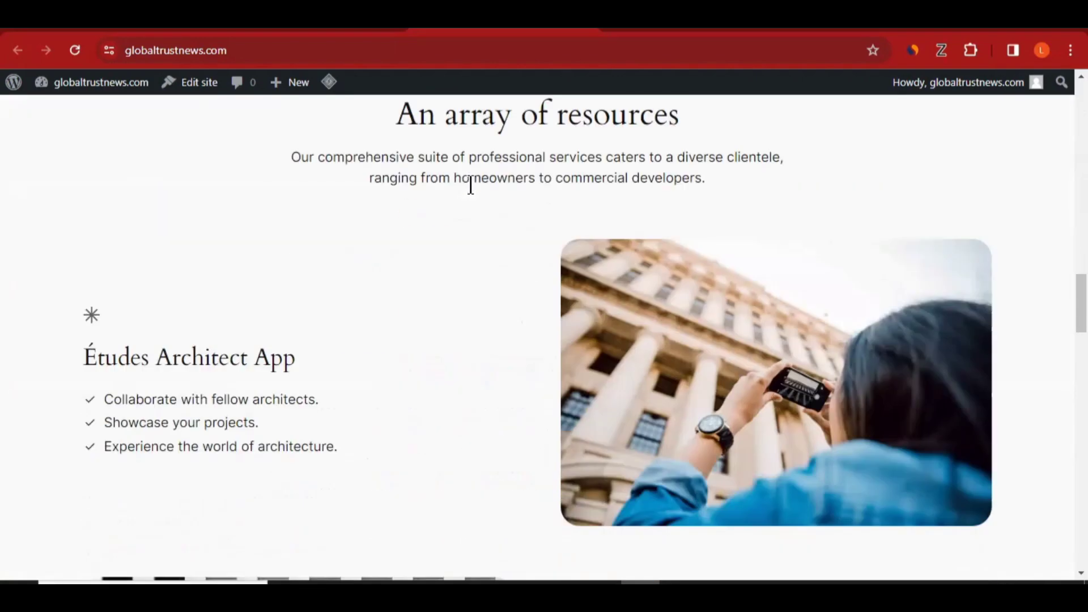
{"action": "scroll", "coordinate": [470, 193], "scroll_direction": "down", "scroll_amount": 15}
{"action": "scroll", "coordinate": [470, 232], "scroll_direction": "up", "scroll_amount": 15}
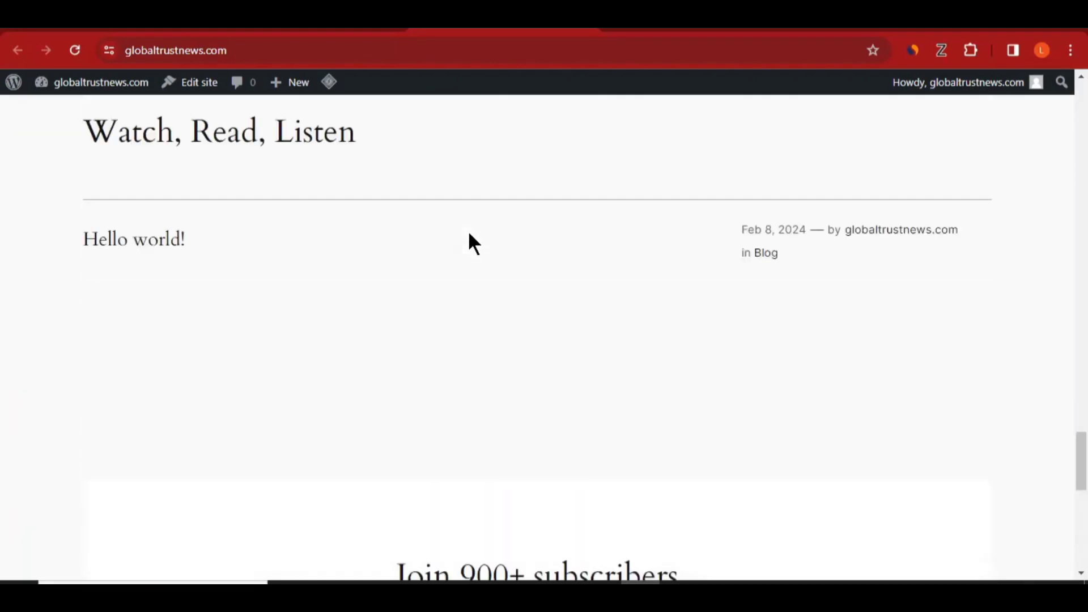
{"action": "scroll", "coordinate": [483, 233], "scroll_direction": "up", "scroll_amount": 10}
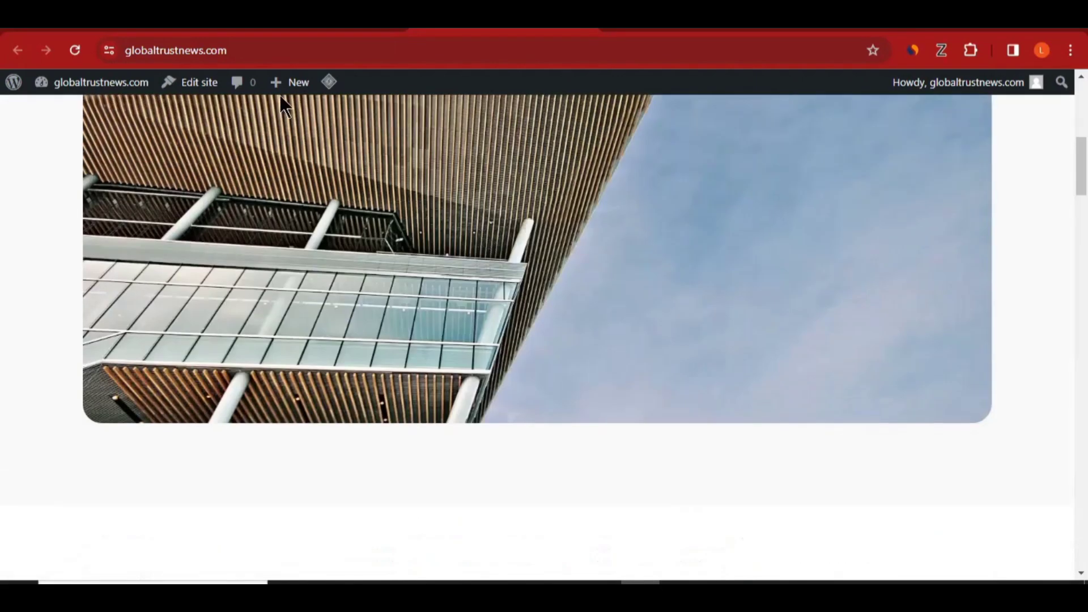
{"action": "scroll", "coordinate": [387, 229], "scroll_direction": "up", "scroll_amount": 10}
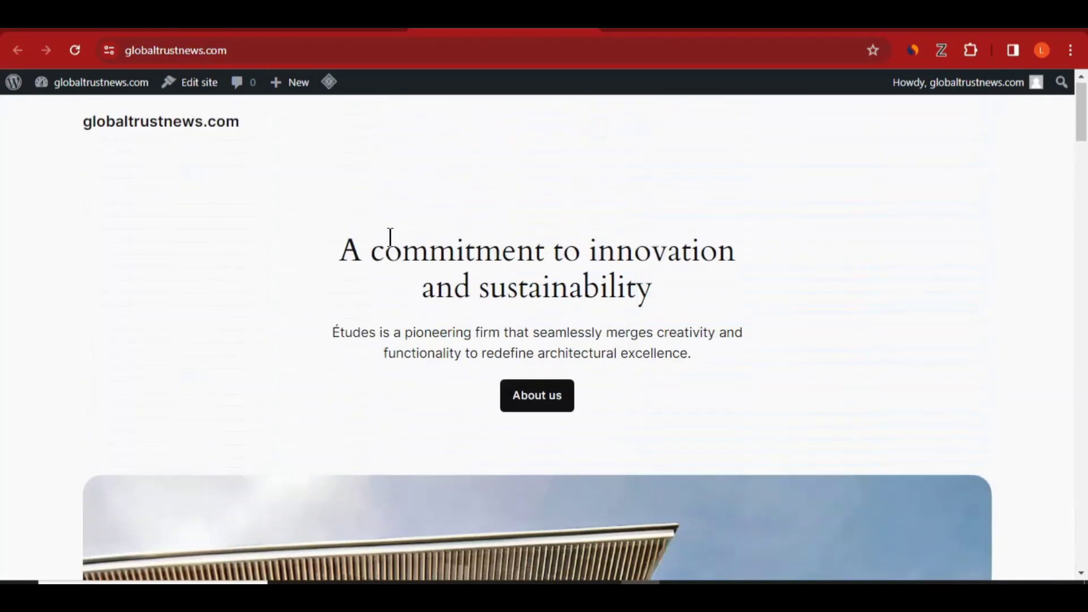
{"action": "scroll", "coordinate": [388, 235], "scroll_direction": "down", "scroll_amount": 10}
{"action": "scroll", "coordinate": [392, 242], "scroll_direction": "up", "scroll_amount": 10}
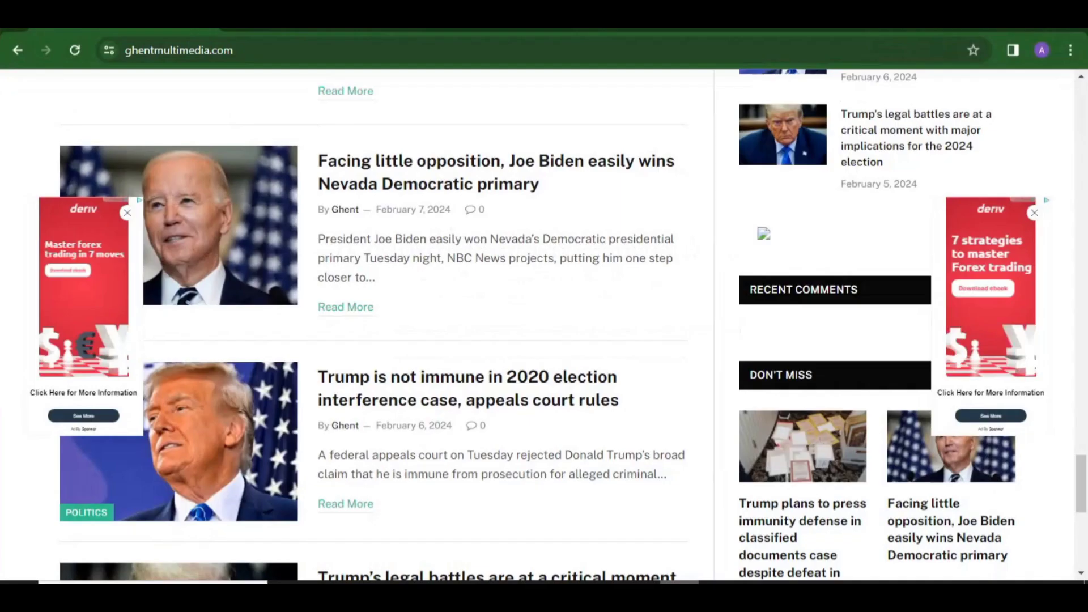
Step: Look over the article layout and sidebar of the ghentmultimedia.com homepage as an example news site
{"action": "scroll", "coordinate": [221, 306], "scroll_direction": "up", "scroll_amount": 2}
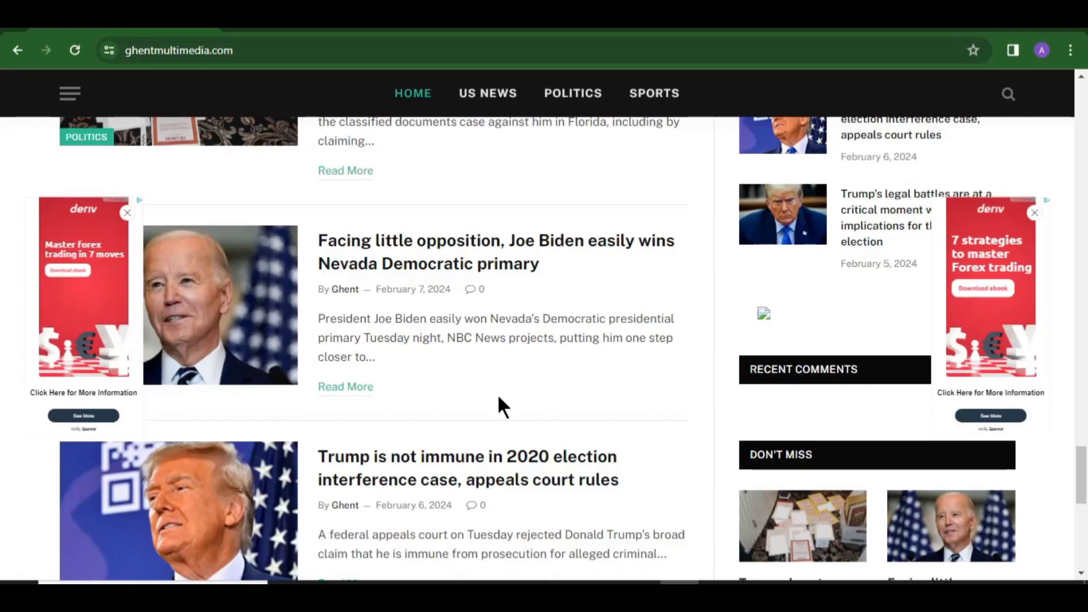
{"action": "scroll", "coordinate": [499, 397], "scroll_direction": "up", "scroll_amount": 15}
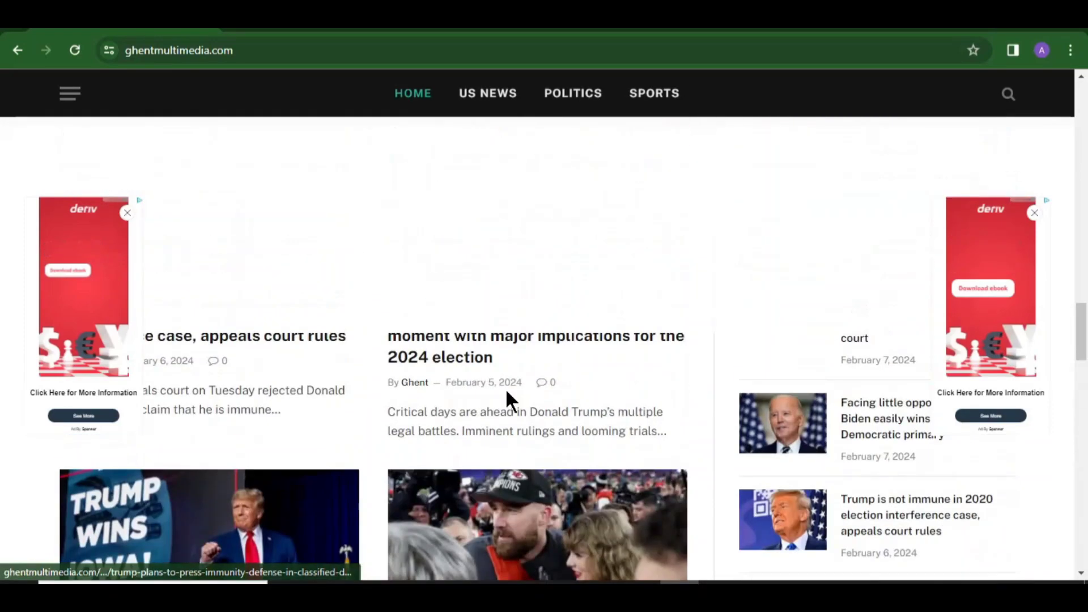
{"action": "scroll", "coordinate": [505, 387], "scroll_direction": "up", "scroll_amount": 6}
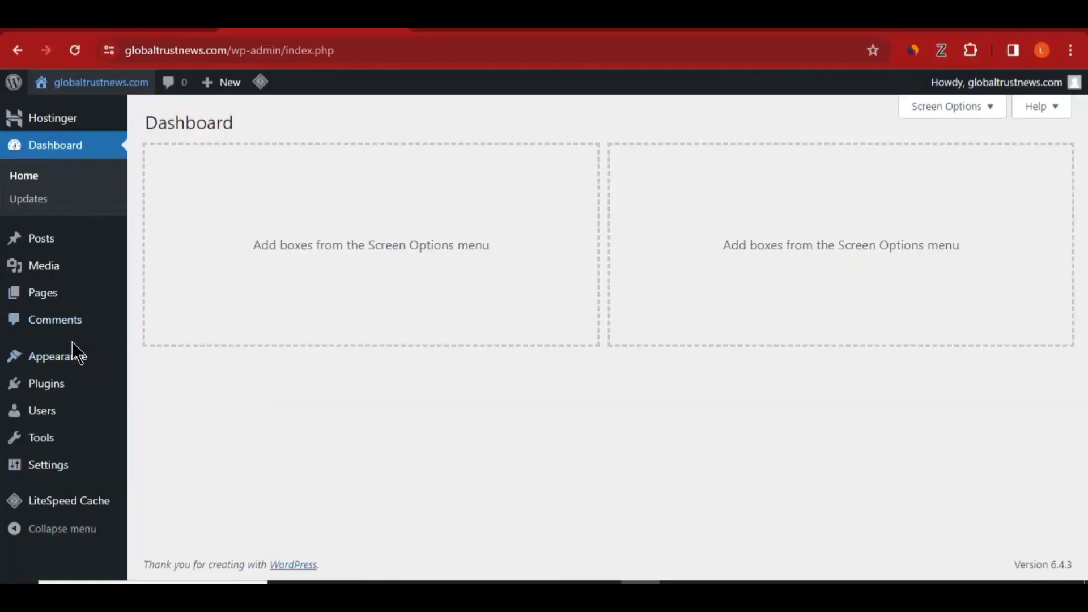
Step: Set the site's permalink structure to Post name and save the change
{"action": "mouse_move", "coordinate": [79, 371]}
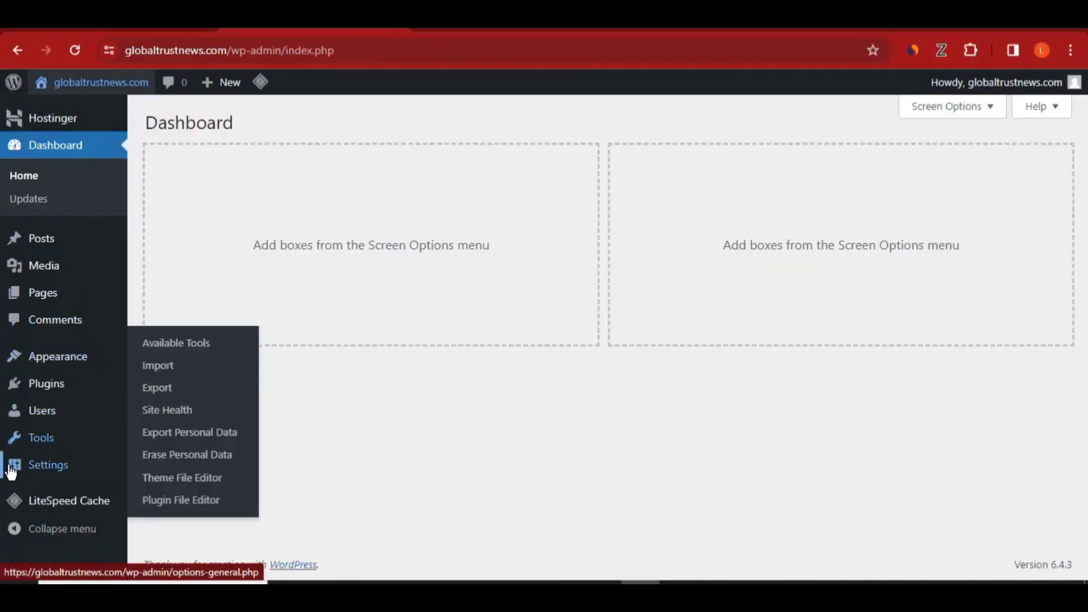
{"action": "mouse_move", "coordinate": [4, 471]}
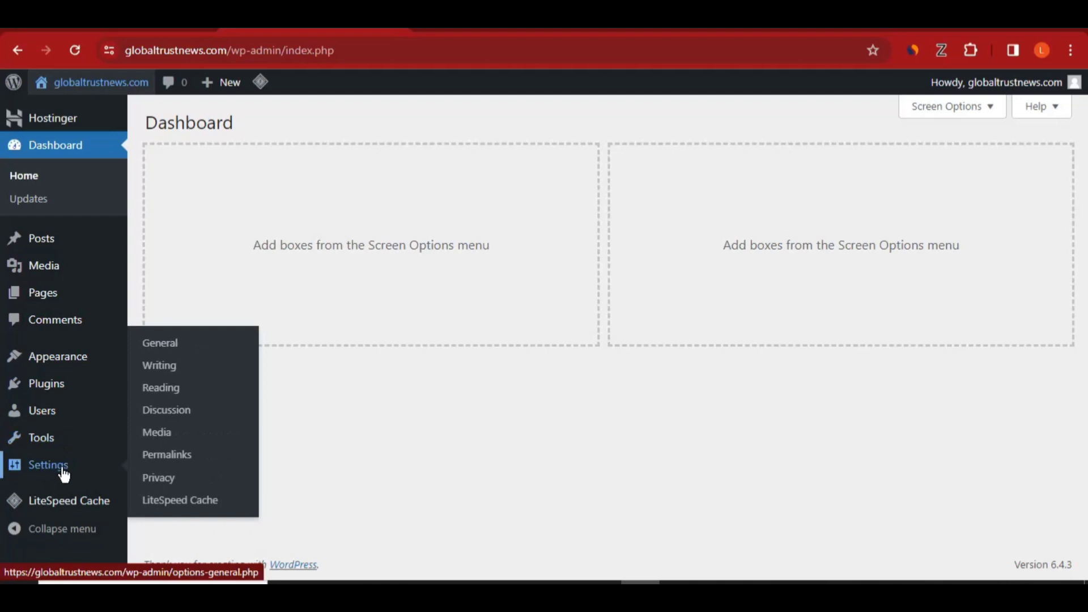
{"action": "left_click", "coordinate": [182, 462]}
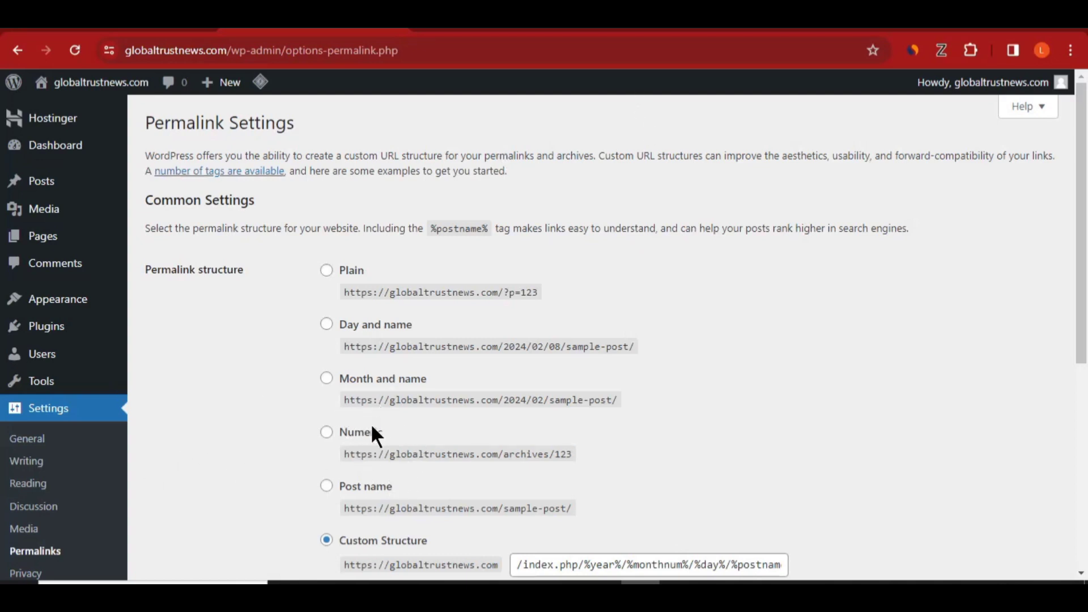
{"action": "scroll", "coordinate": [374, 437], "scroll_direction": "down", "scroll_amount": 2}
{"action": "left_click", "coordinate": [328, 406]}
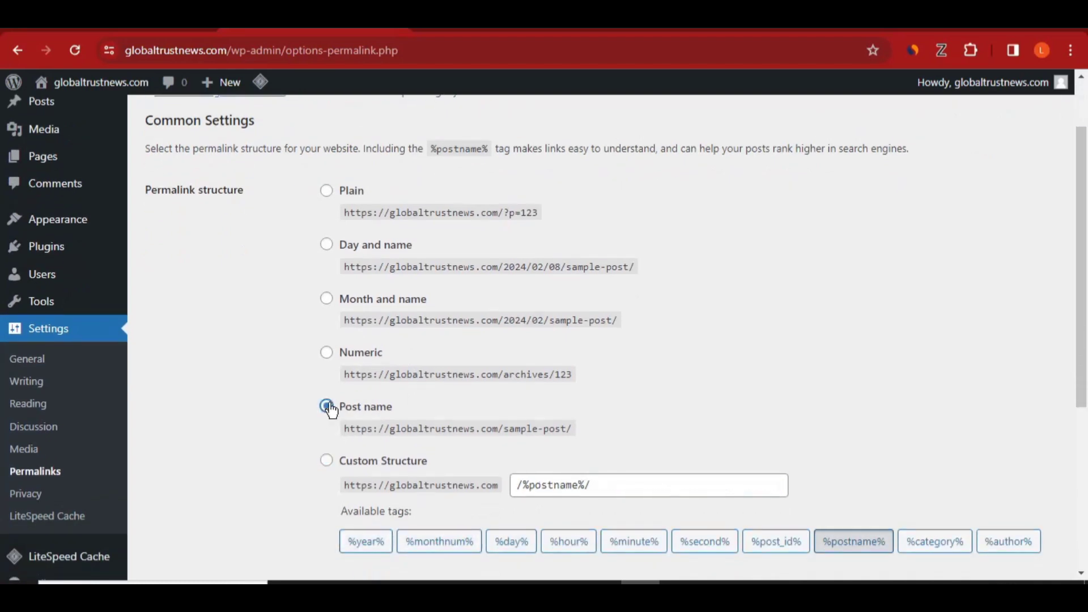
{"action": "scroll", "coordinate": [329, 409], "scroll_direction": "down", "scroll_amount": 5}
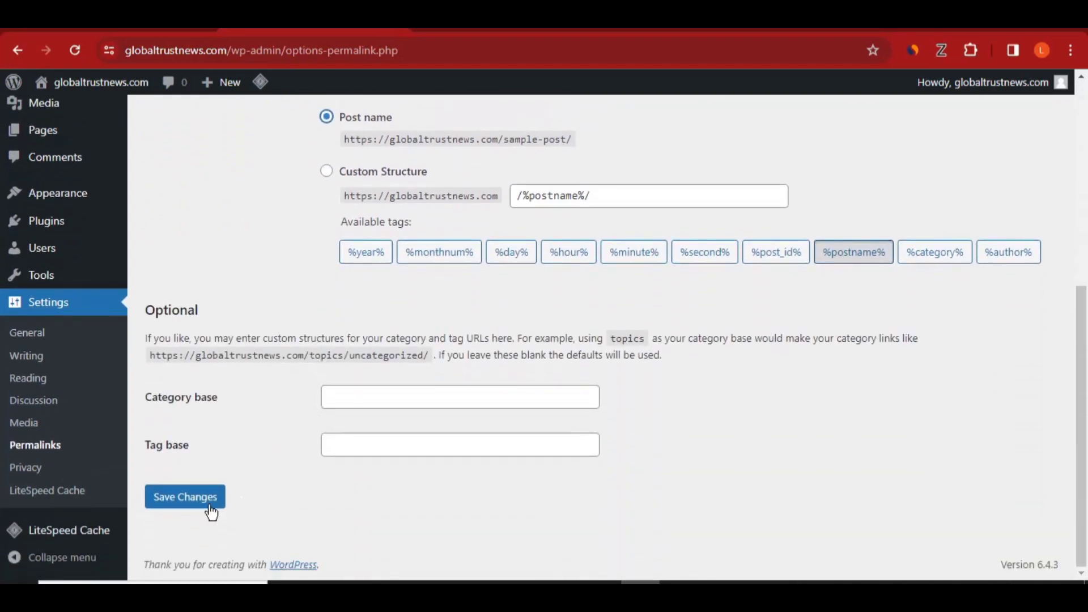
{"action": "left_click", "coordinate": [193, 509]}
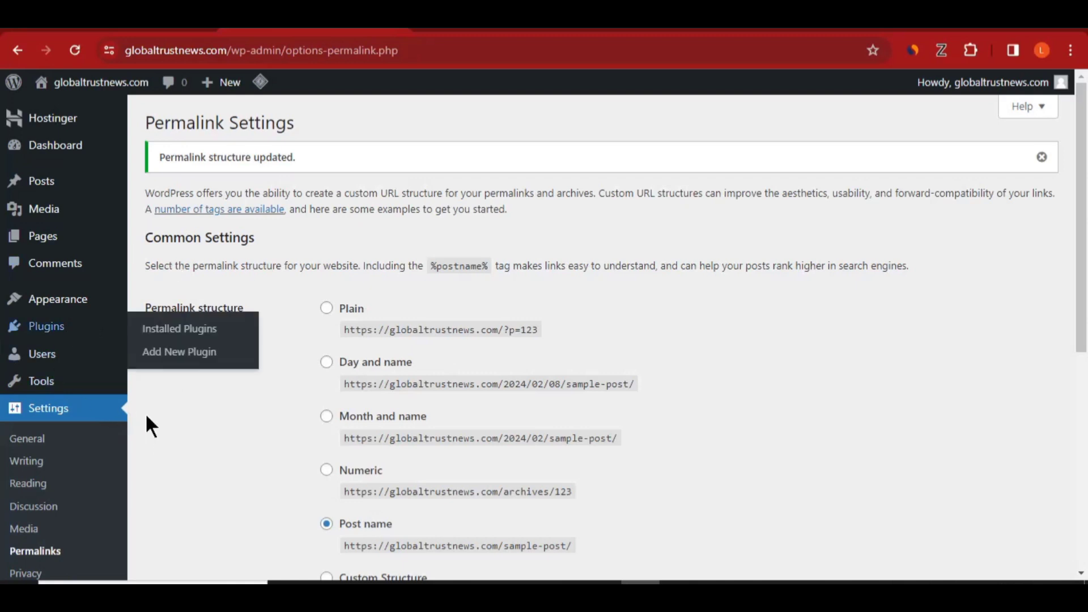
Step: Open the installed themes and compare the active Twenty Twenty-Four theme with the live homepage
{"action": "mouse_move", "coordinate": [84, 306]}
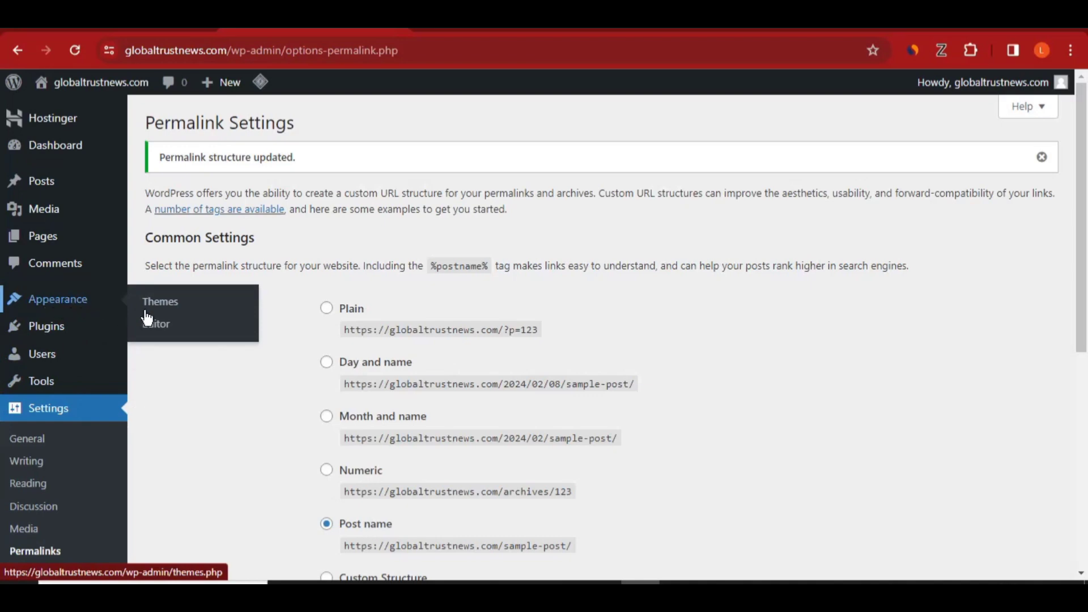
{"action": "left_click", "coordinate": [163, 302]}
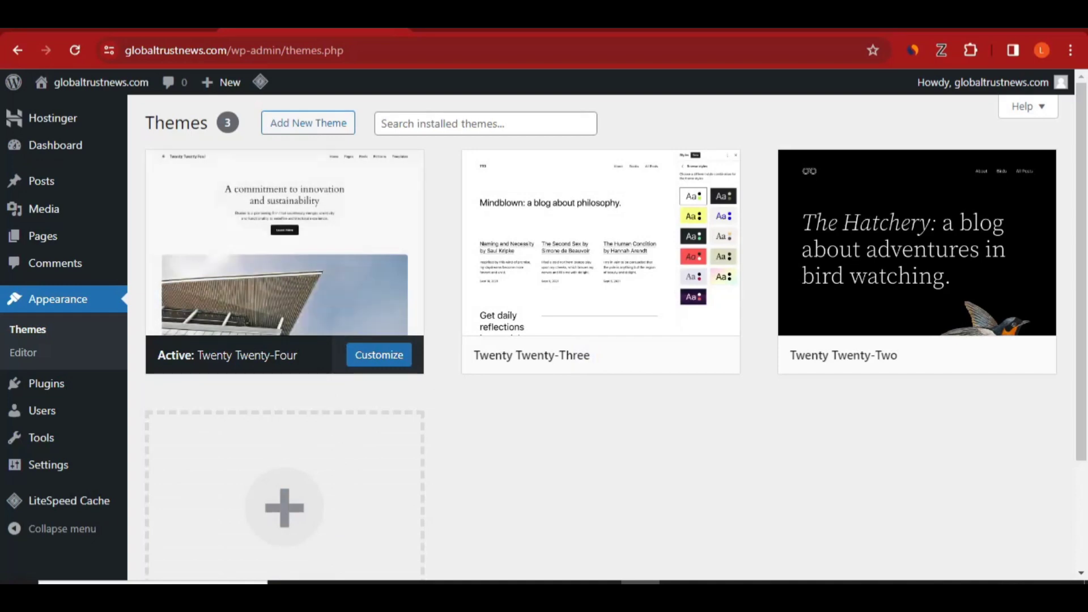
{"action": "left_click", "coordinate": [502, 28]}
{"action": "scroll", "coordinate": [440, 397], "scroll_direction": "down", "scroll_amount": 5}
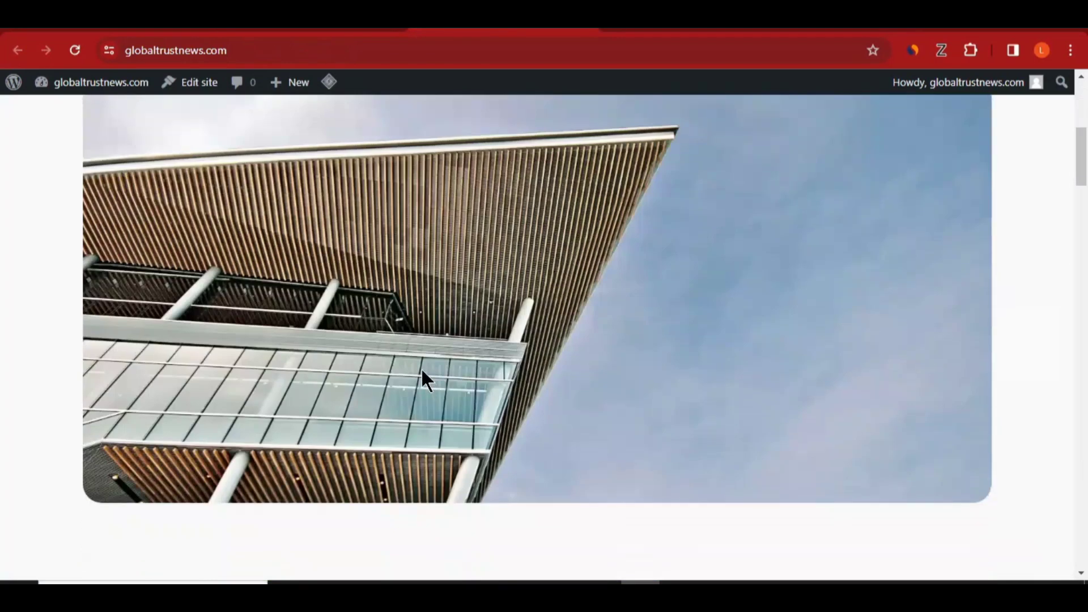
{"action": "left_click", "coordinate": [334, 30]}
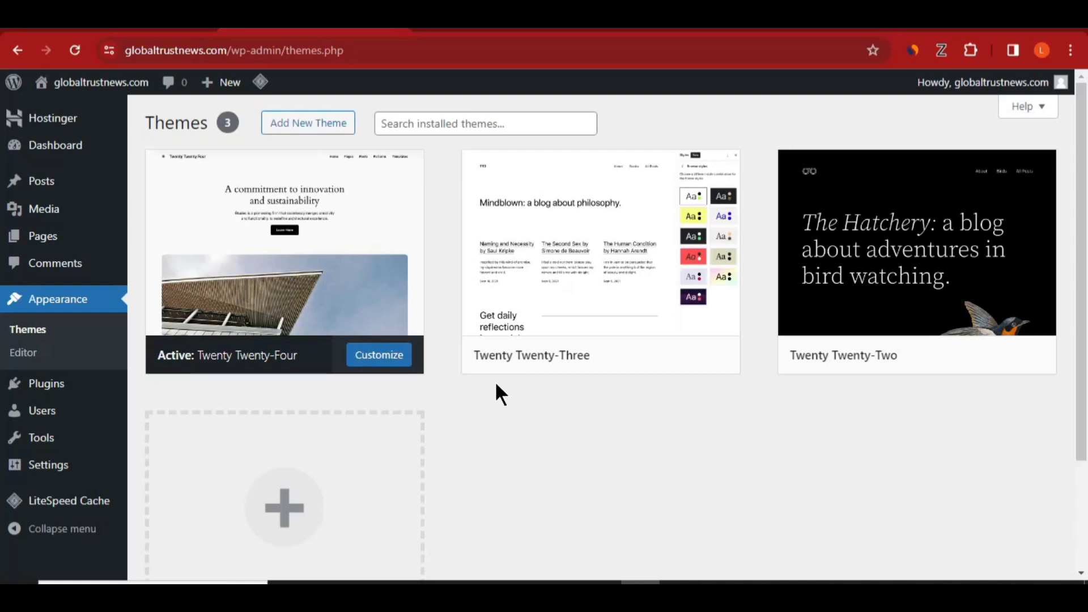
Step: Search the web for "smartmag" in a new tab and open the SmartMag theme's page on ThemeForest
{"action": "left_click", "coordinate": [622, 28]}
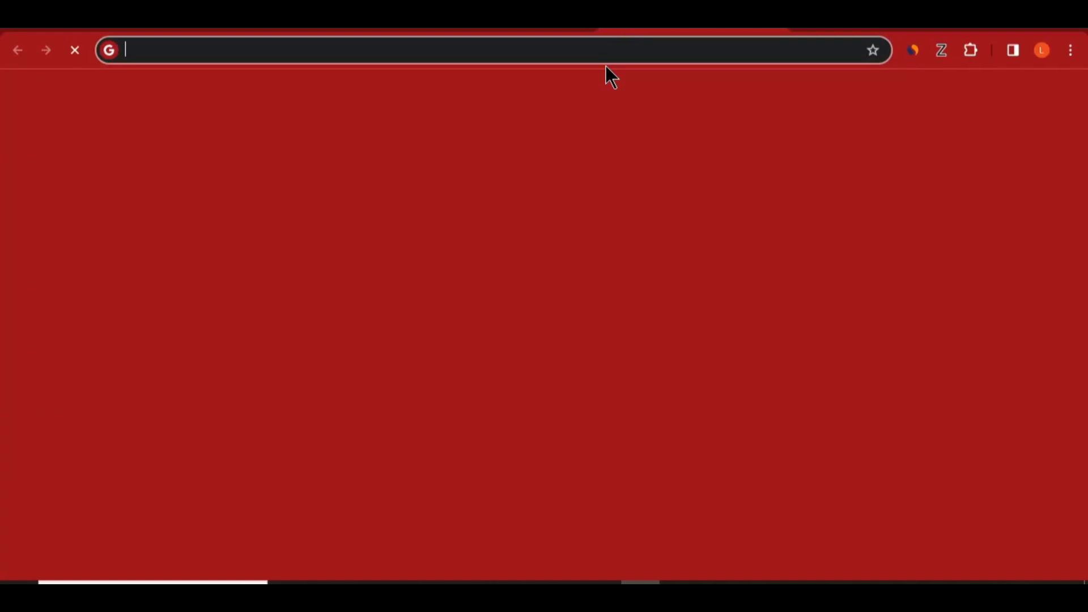
{"action": "type", "text": "s"}
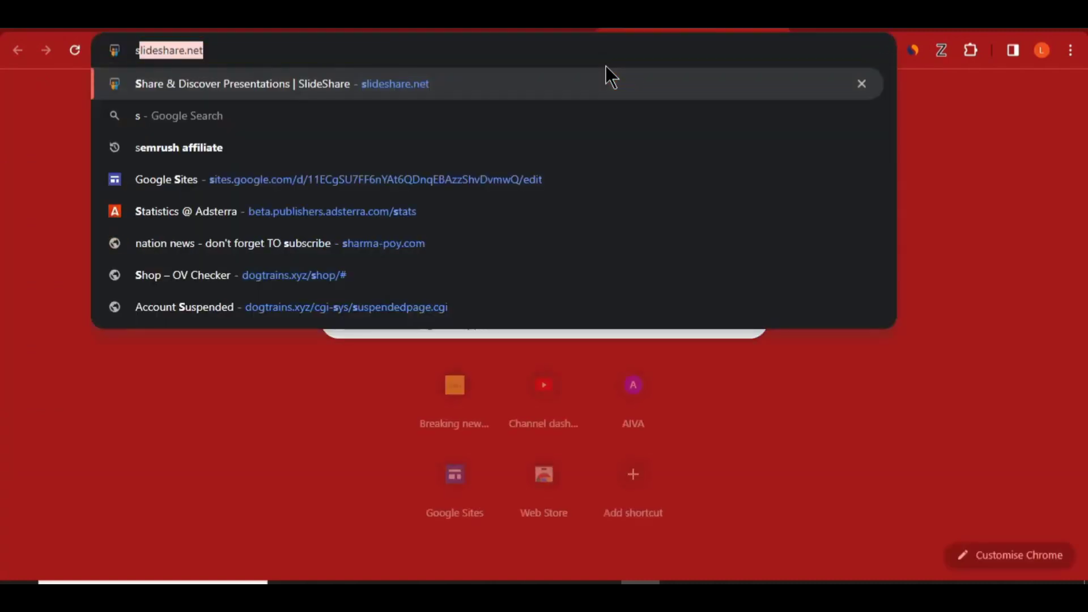
{"action": "type", "text": "ma"}
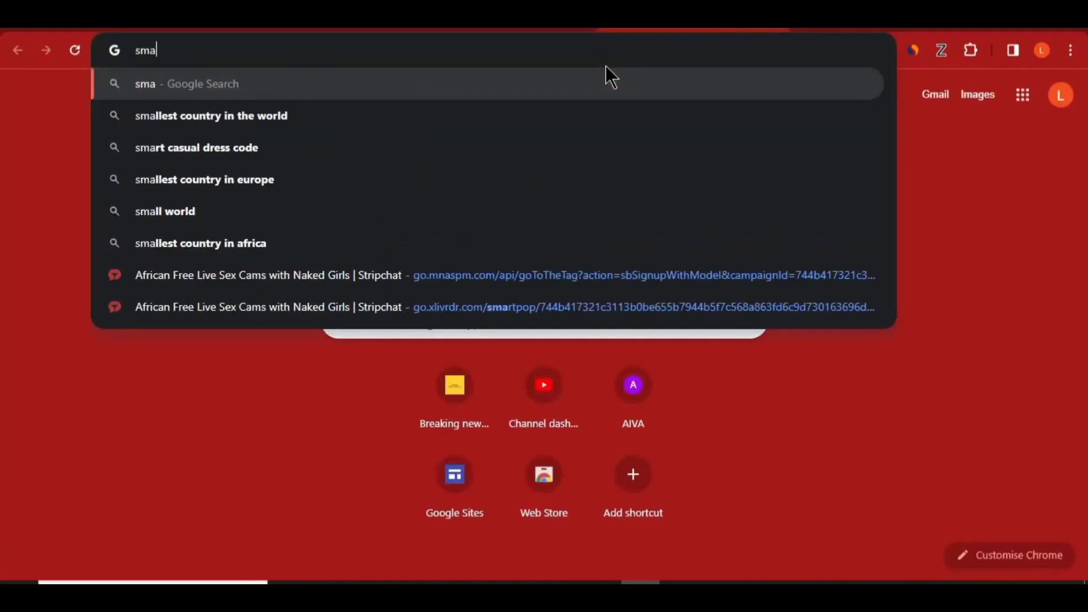
{"action": "type", "text": "rtmag"}
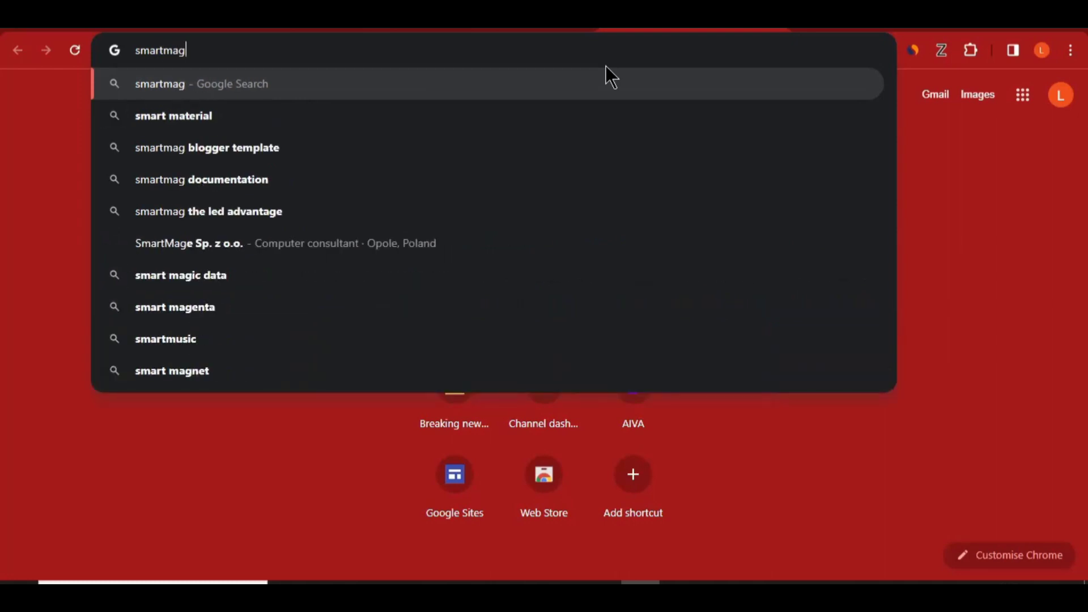
{"action": "key", "text": "Return"}
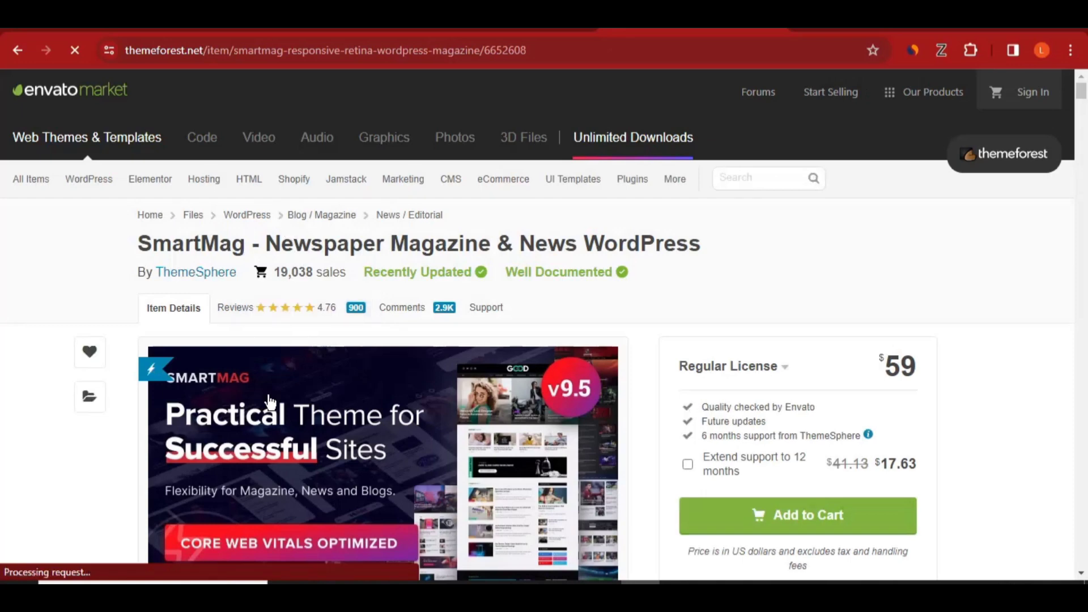
Step: Examine the SmartMag theme's ThemeForest page, including its price, licence options, description and item details
{"action": "scroll", "coordinate": [271, 404], "scroll_direction": "down", "scroll_amount": 1}
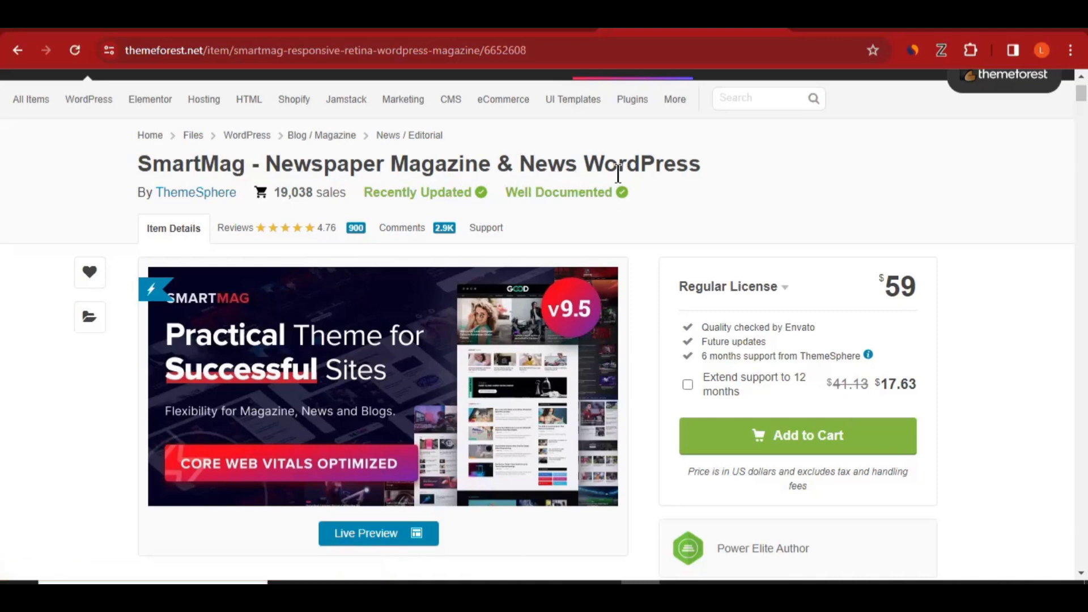
{"action": "scroll", "coordinate": [883, 164], "scroll_direction": "down", "scroll_amount": 2}
{"action": "scroll", "coordinate": [900, 197], "scroll_direction": "up", "scroll_amount": 2}
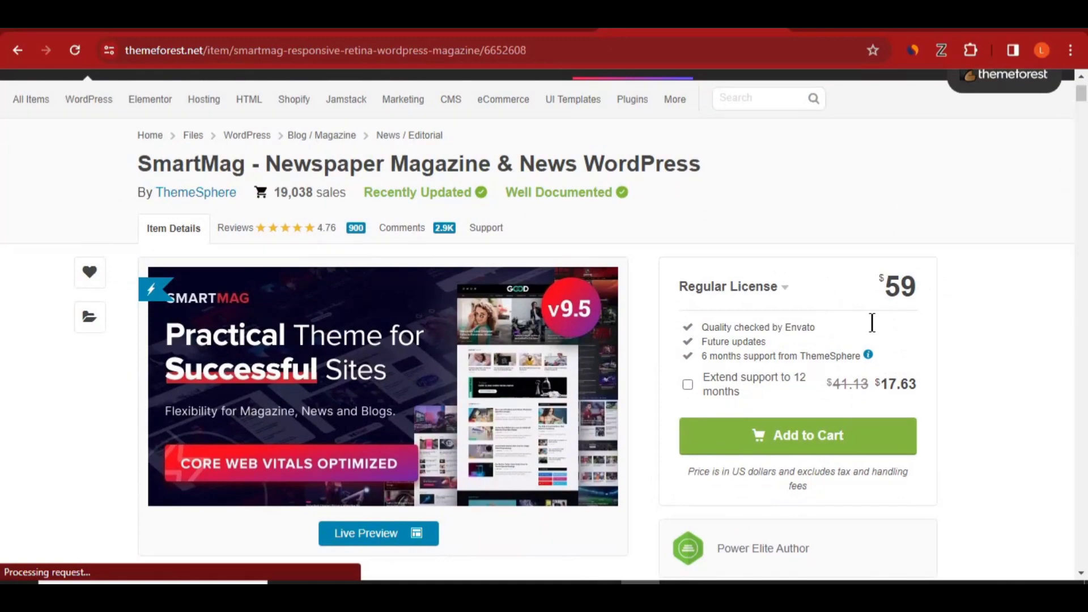
{"action": "scroll", "coordinate": [406, 376], "scroll_direction": "down", "scroll_amount": 3}
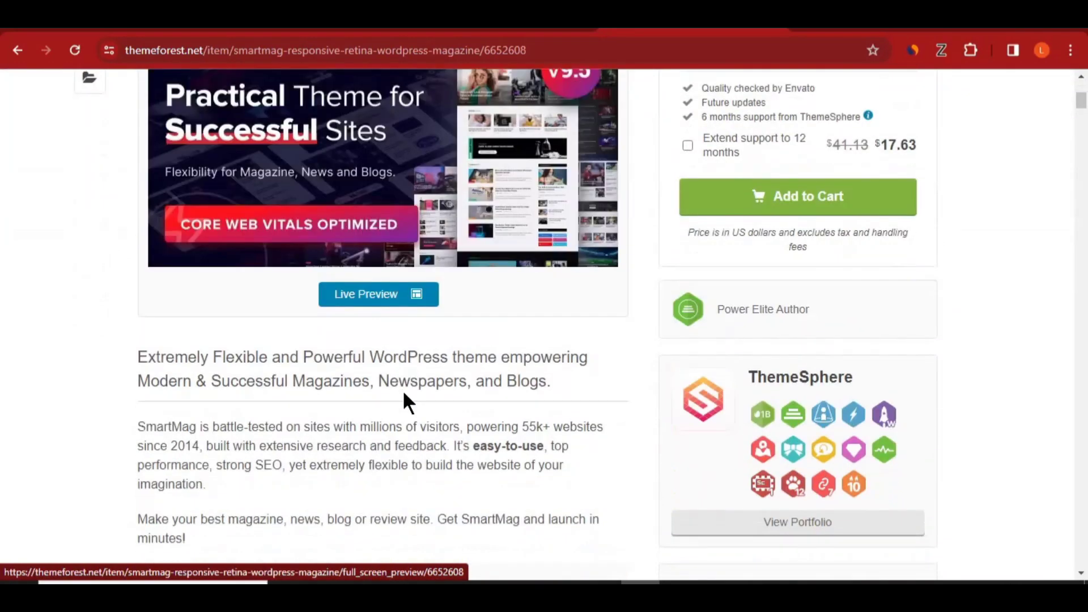
{"action": "scroll", "coordinate": [409, 396], "scroll_direction": "up", "scroll_amount": 3}
{"action": "scroll", "coordinate": [409, 396], "scroll_direction": "up", "scroll_amount": 1}
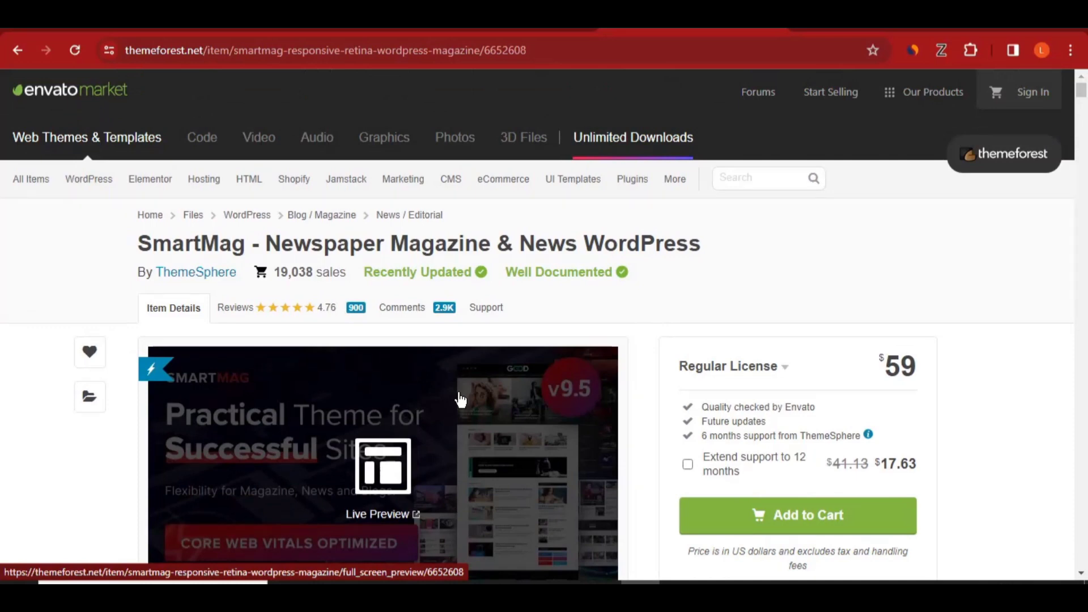
{"action": "scroll", "coordinate": [460, 399], "scroll_direction": "down", "scroll_amount": 9}
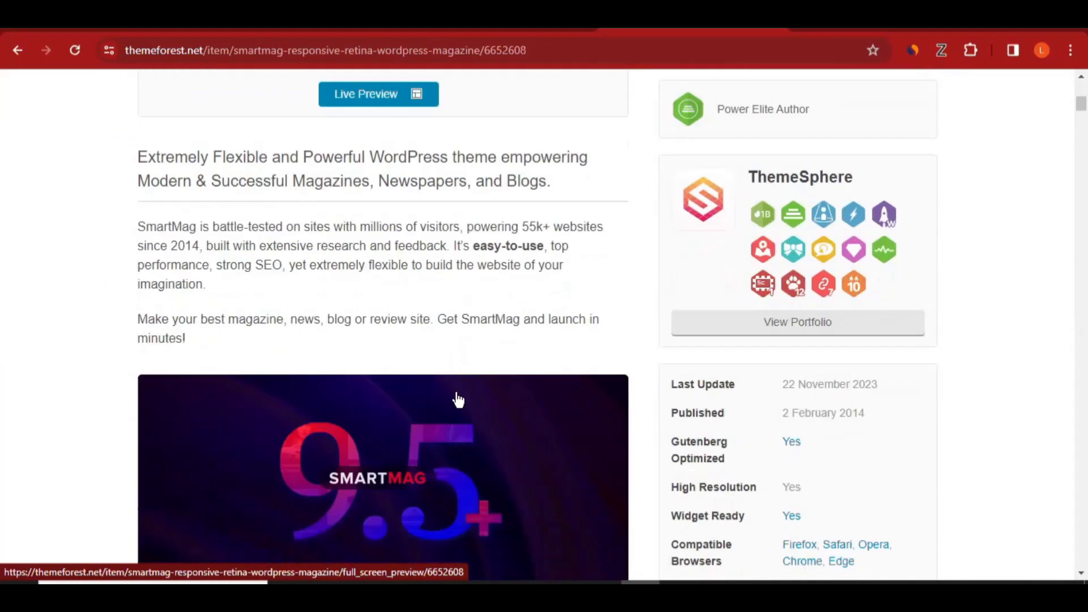
{"action": "scroll", "coordinate": [457, 400], "scroll_direction": "down", "scroll_amount": 3}
{"action": "scroll", "coordinate": [459, 397], "scroll_direction": "up", "scroll_amount": 12}
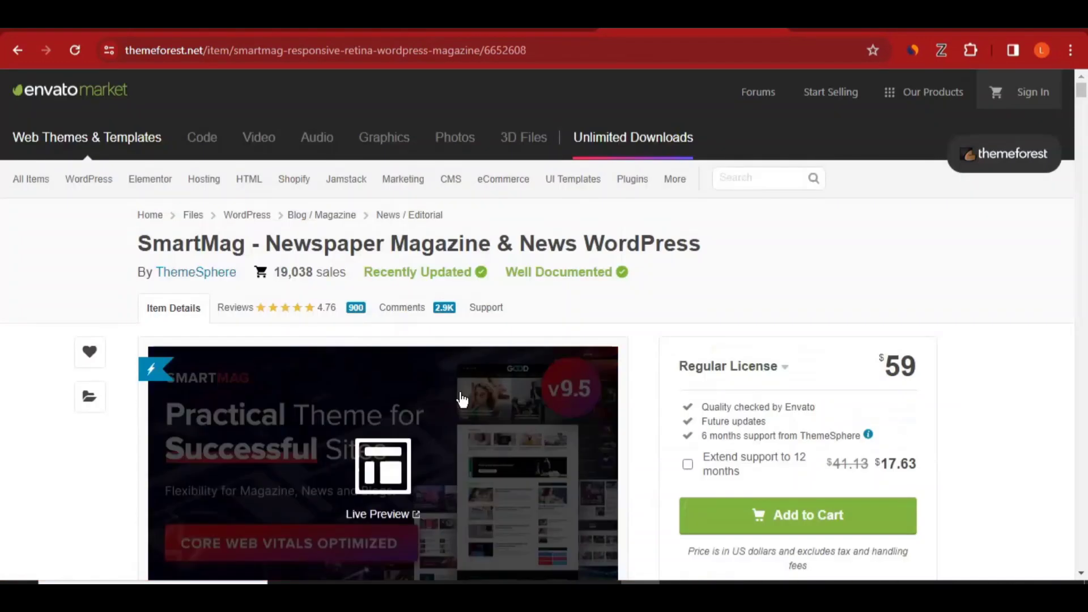
{"action": "scroll", "coordinate": [603, 370], "scroll_direction": "down", "scroll_amount": 7}
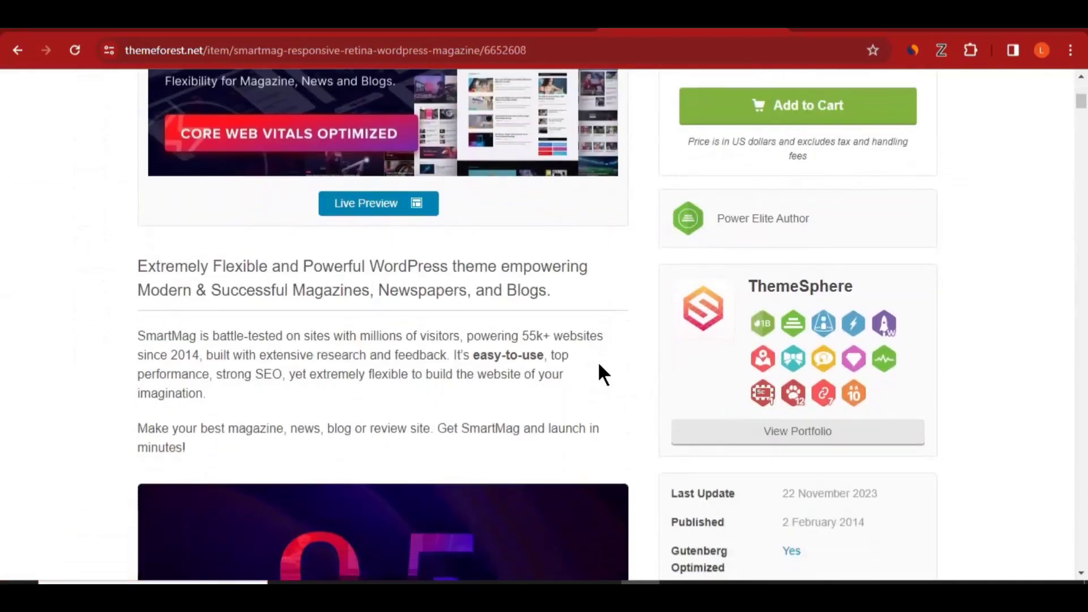
Step: Return from the SmartMag page to the site's installed themes and open the upload form for adding a theme
{"action": "scroll", "coordinate": [598, 366], "scroll_direction": "down", "scroll_amount": 5}
{"action": "scroll", "coordinate": [597, 368], "scroll_direction": "up", "scroll_amount": 7}
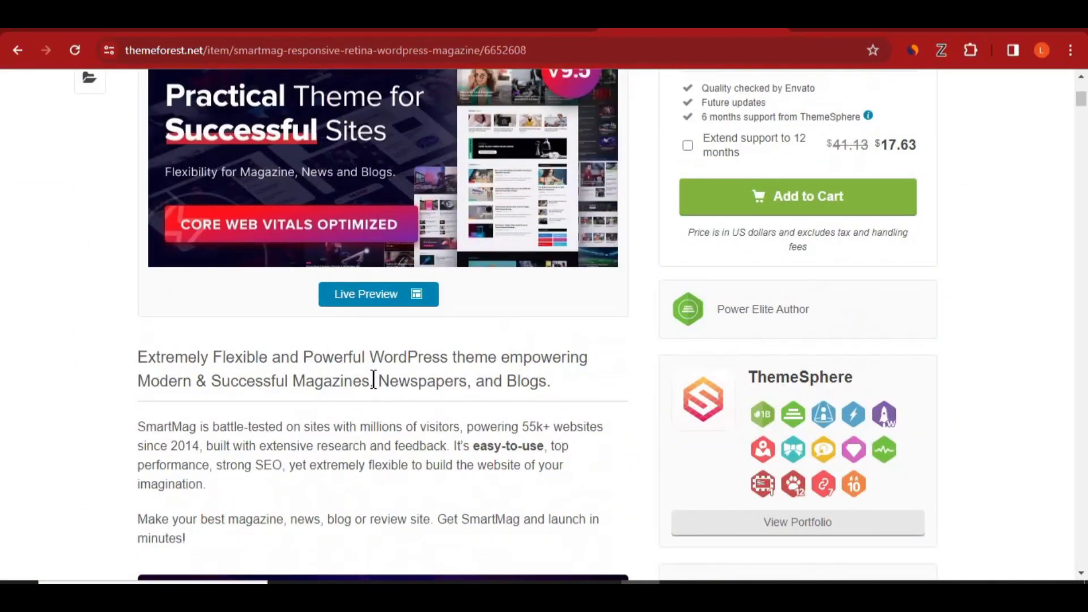
{"action": "scroll", "coordinate": [374, 380], "scroll_direction": "up", "scroll_amount": 5}
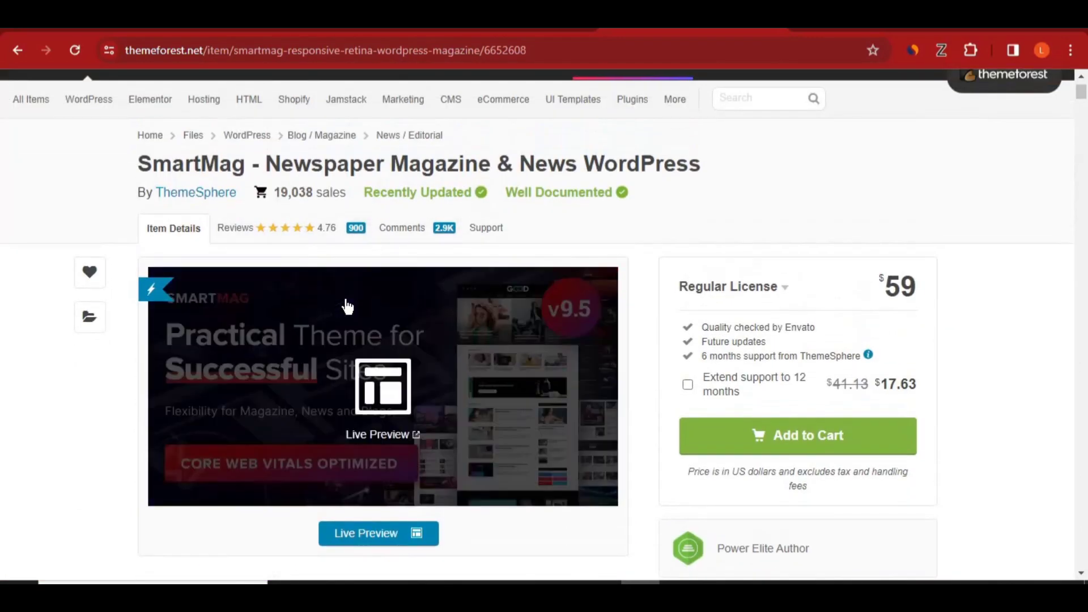
{"action": "left_click", "coordinate": [312, 32]}
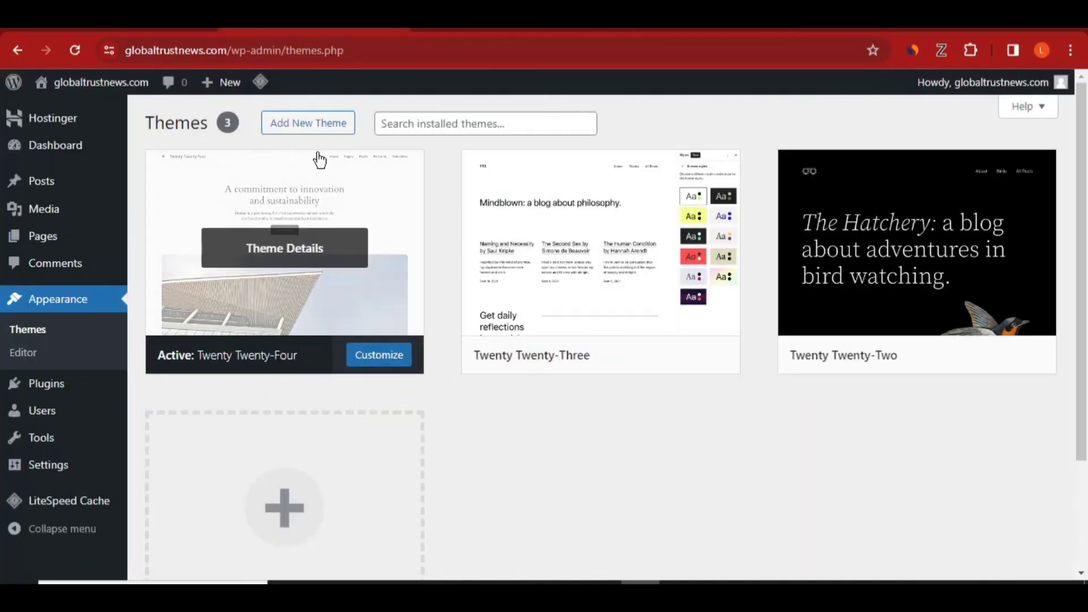
{"action": "left_click", "coordinate": [304, 125]}
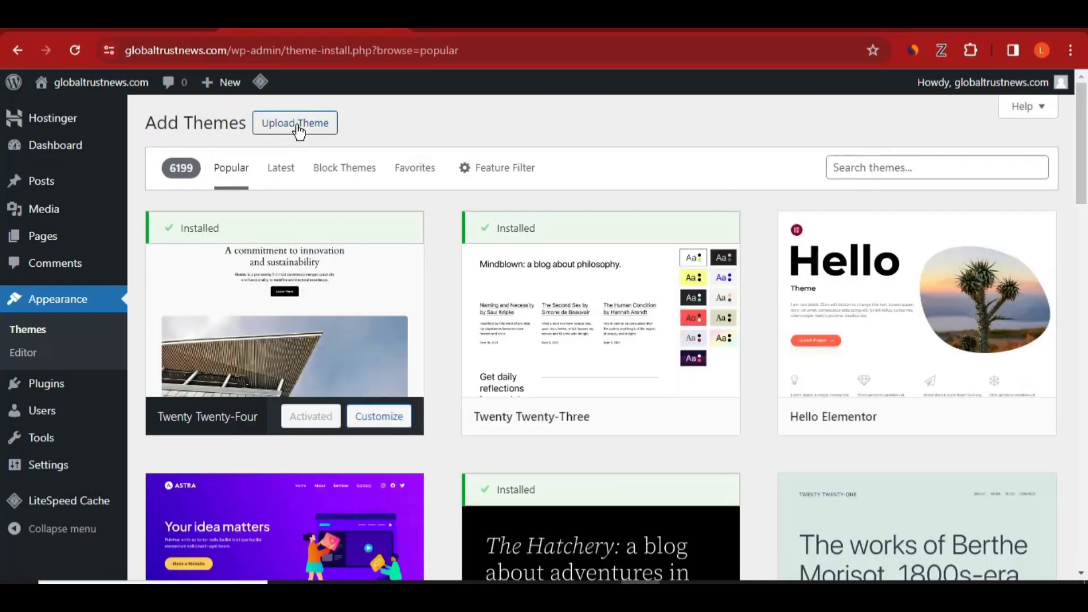
{"action": "left_click", "coordinate": [306, 129]}
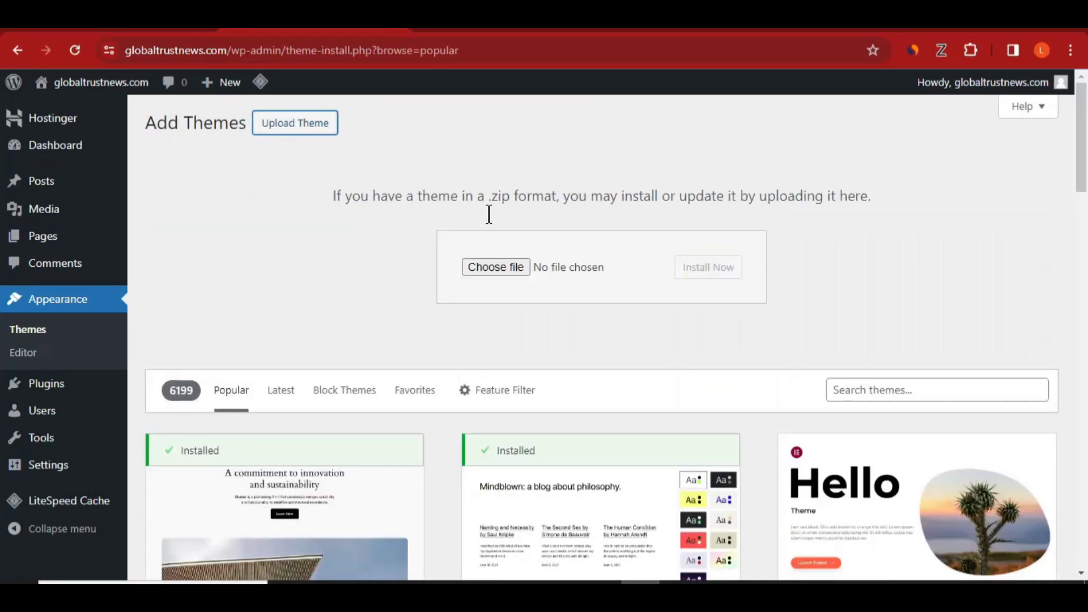
Step: Choose smart-mag.zip from the BLOGGER THEMES folder on the Desktop as the theme file to upload
{"action": "left_click", "coordinate": [497, 269]}
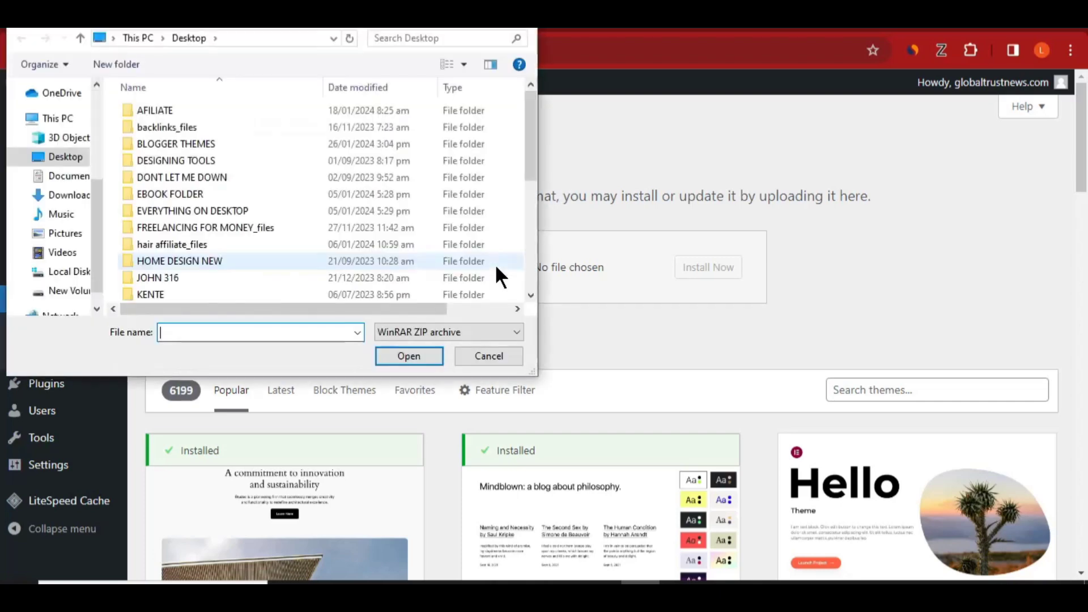
{"action": "scroll", "coordinate": [186, 253], "scroll_direction": "down", "scroll_amount": 1}
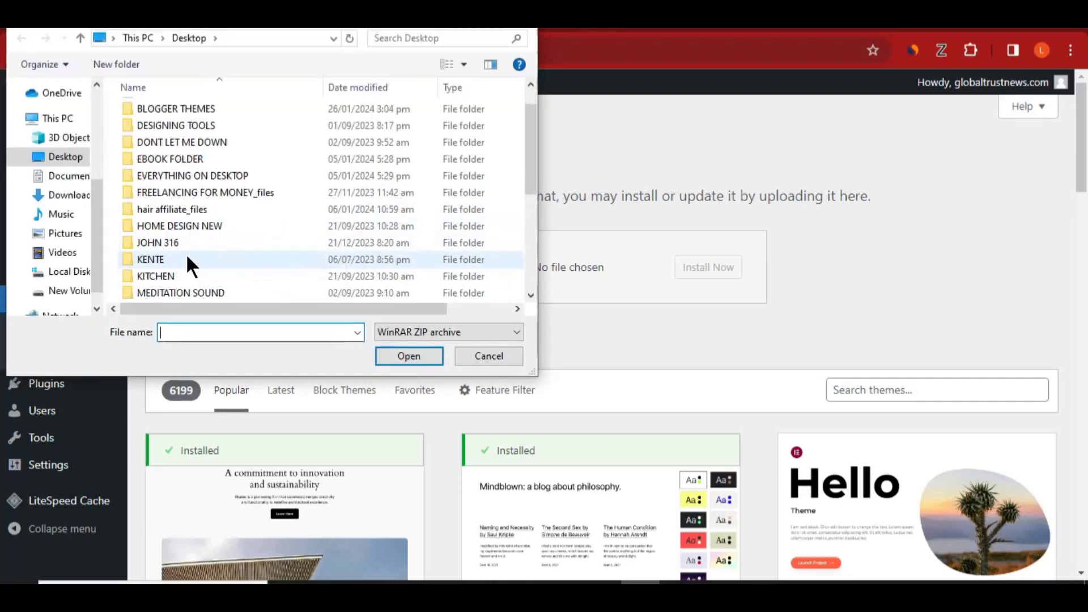
{"action": "scroll", "coordinate": [187, 259], "scroll_direction": "down", "scroll_amount": 4}
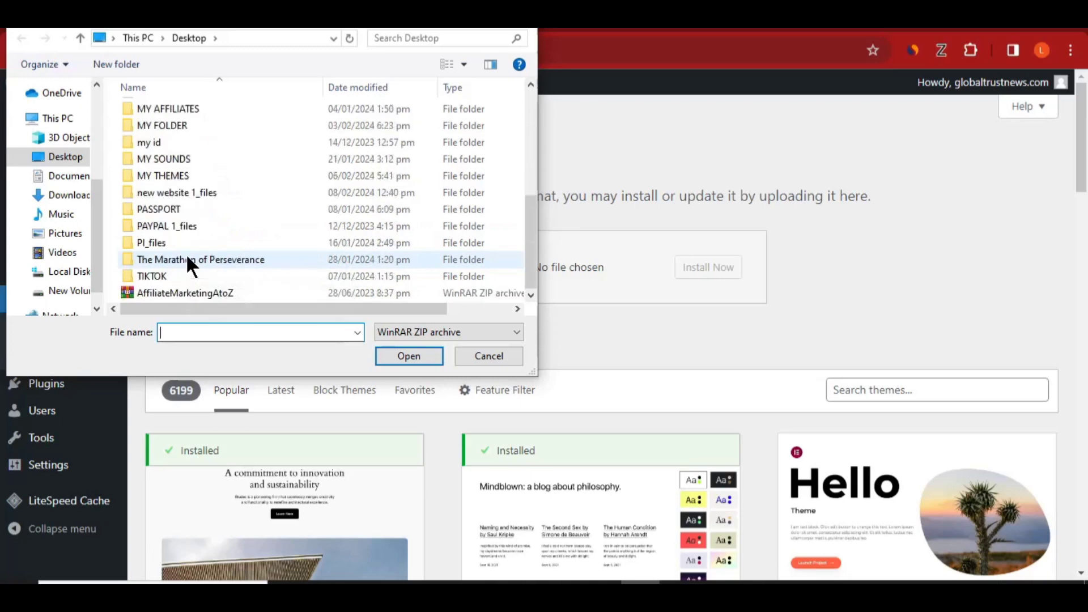
{"action": "scroll", "coordinate": [187, 258], "scroll_direction": "up", "scroll_amount": 2}
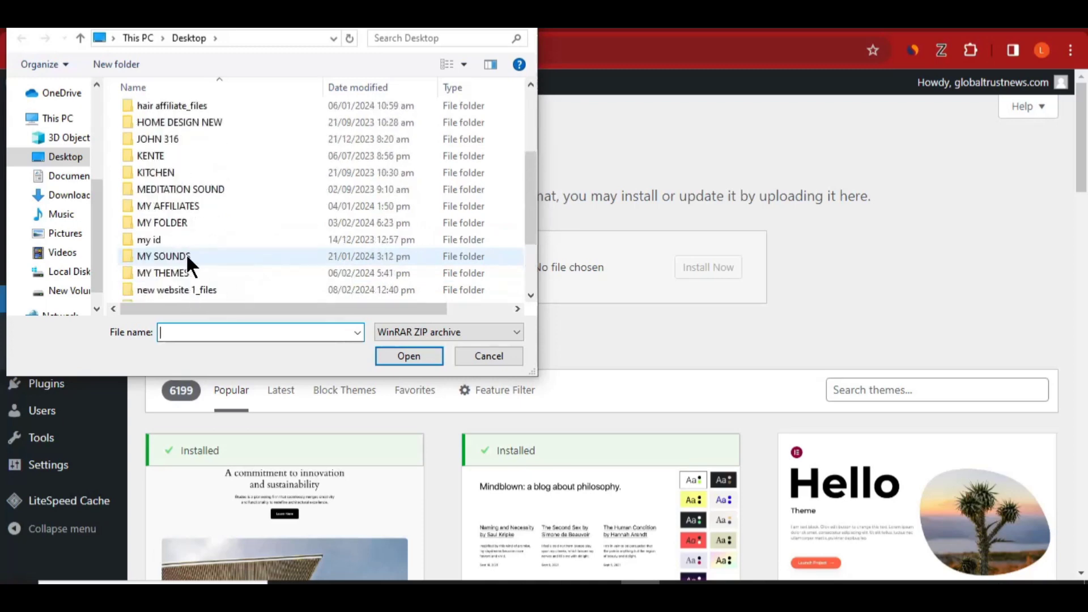
{"action": "scroll", "coordinate": [187, 258], "scroll_direction": "up", "scroll_amount": 2}
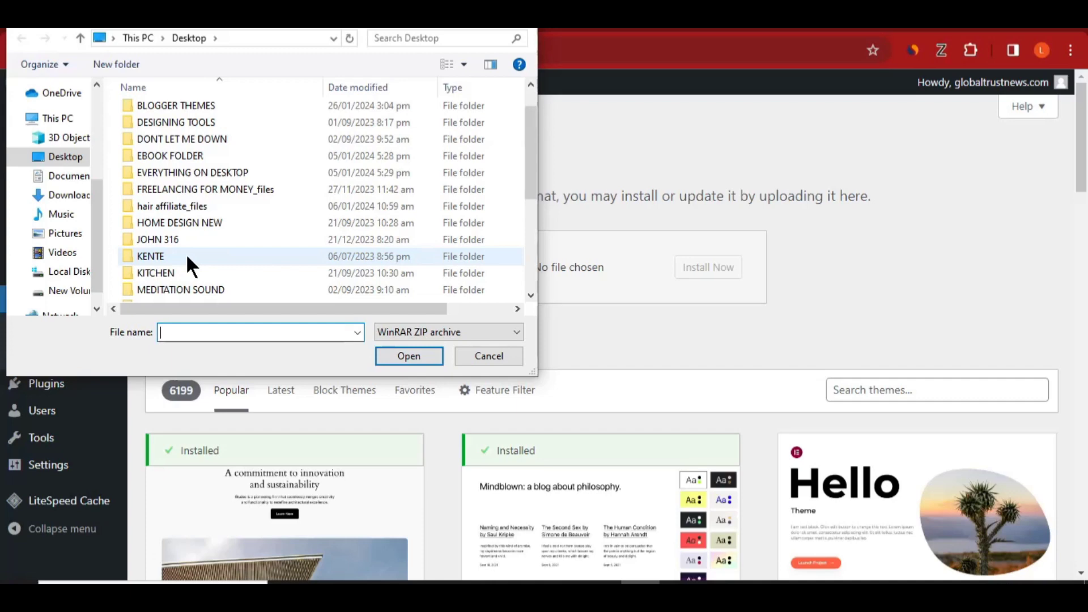
{"action": "scroll", "coordinate": [186, 261], "scroll_direction": "up", "scroll_amount": 1}
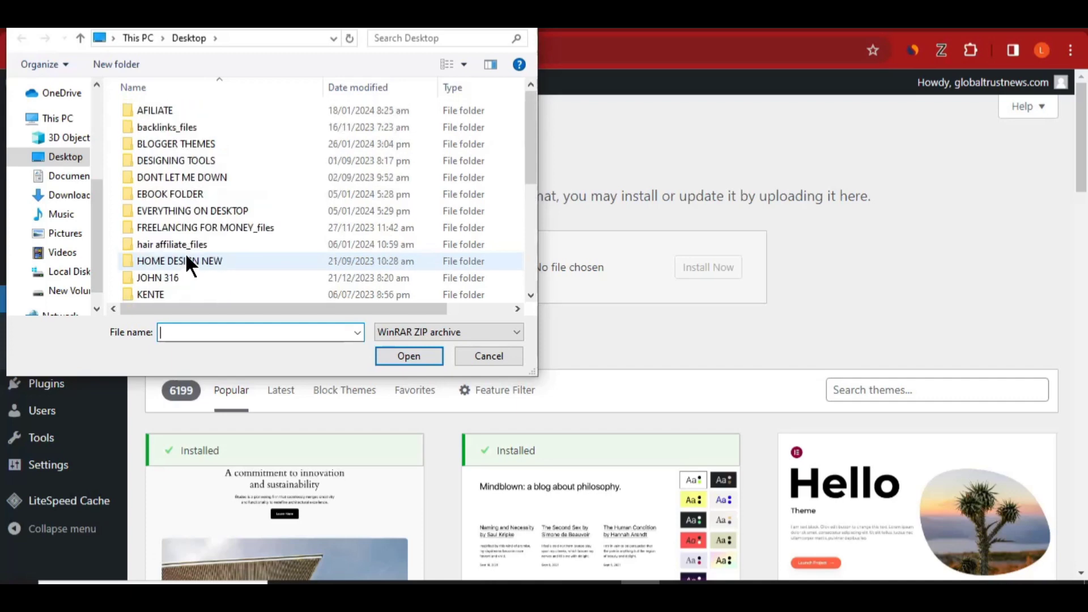
{"action": "double_click", "coordinate": [203, 146]}
{"action": "left_click", "coordinate": [202, 223]}
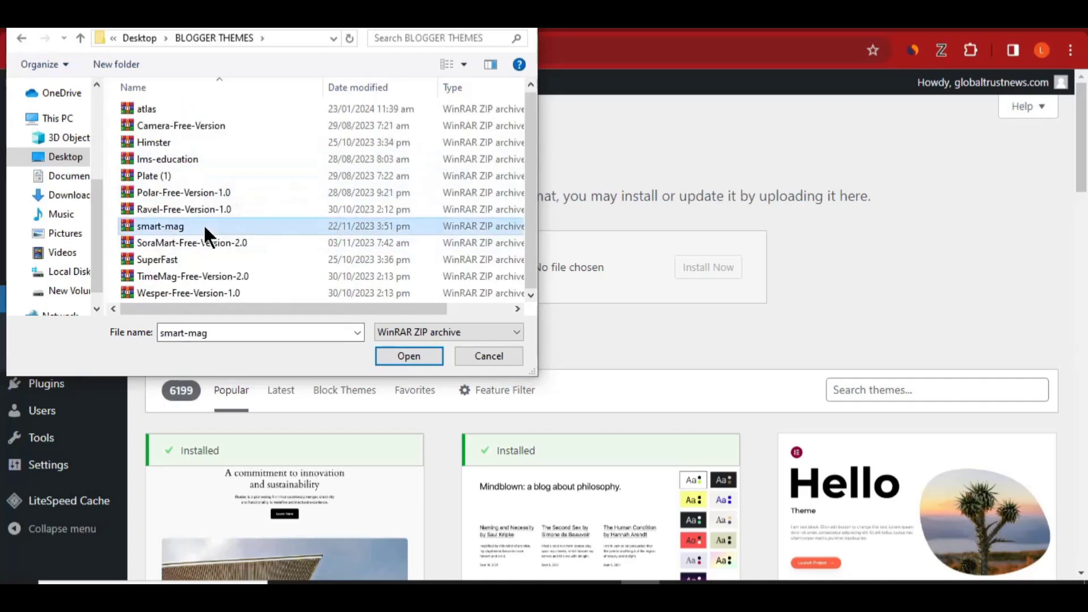
{"action": "left_click", "coordinate": [203, 223]}
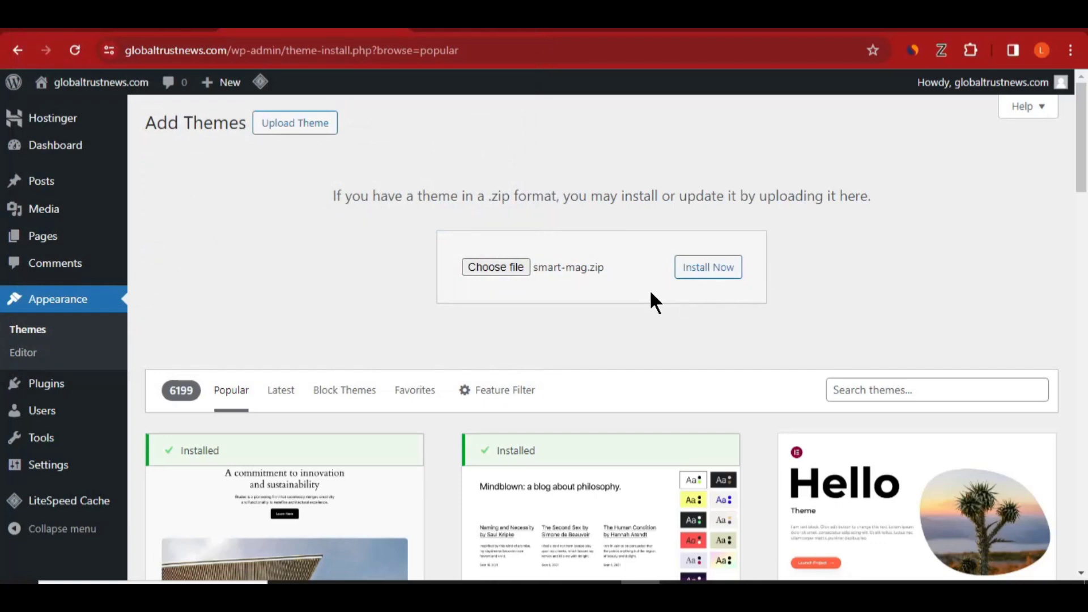
Step: Install the theme from the chosen smart-mag.zip file and activate it on the site
{"action": "left_click", "coordinate": [710, 277]}
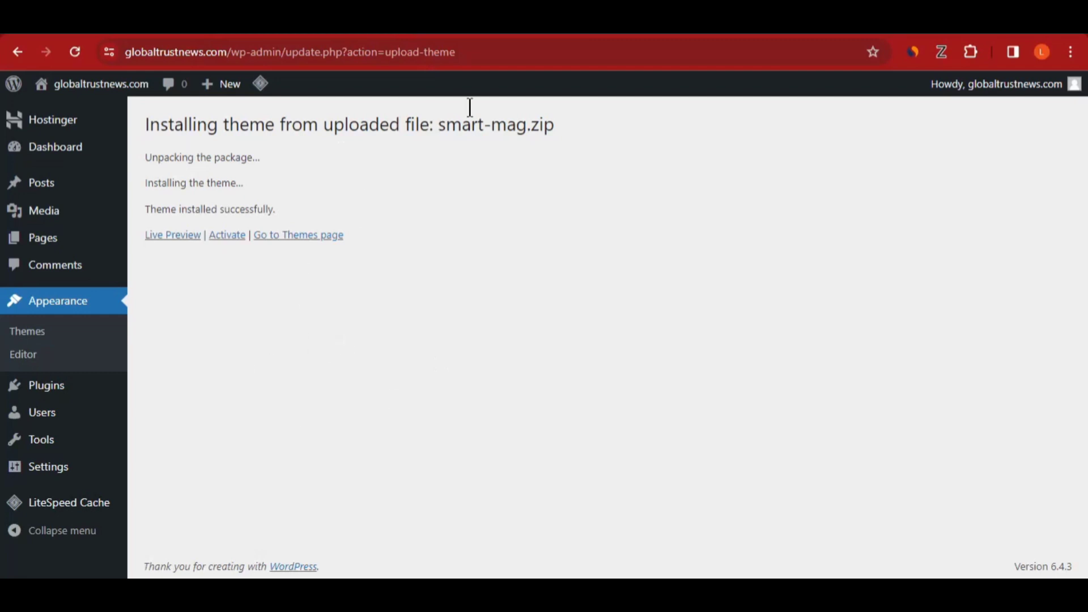
{"action": "left_click", "coordinate": [227, 245]}
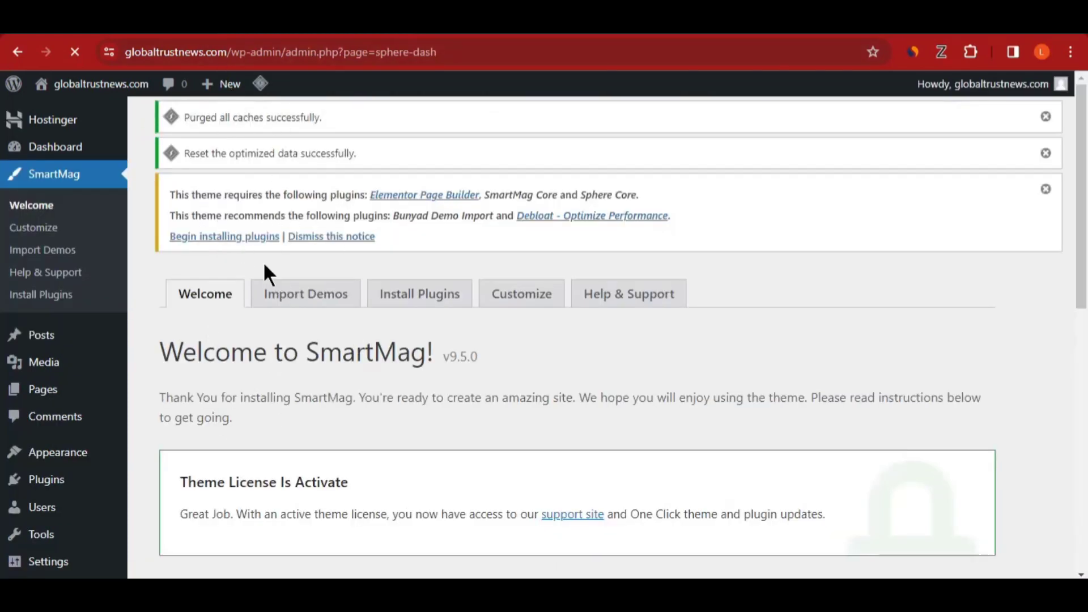
{"action": "scroll", "coordinate": [273, 315], "scroll_direction": "down", "scroll_amount": 3}
{"action": "scroll", "coordinate": [272, 321], "scroll_direction": "up", "scroll_amount": 3}
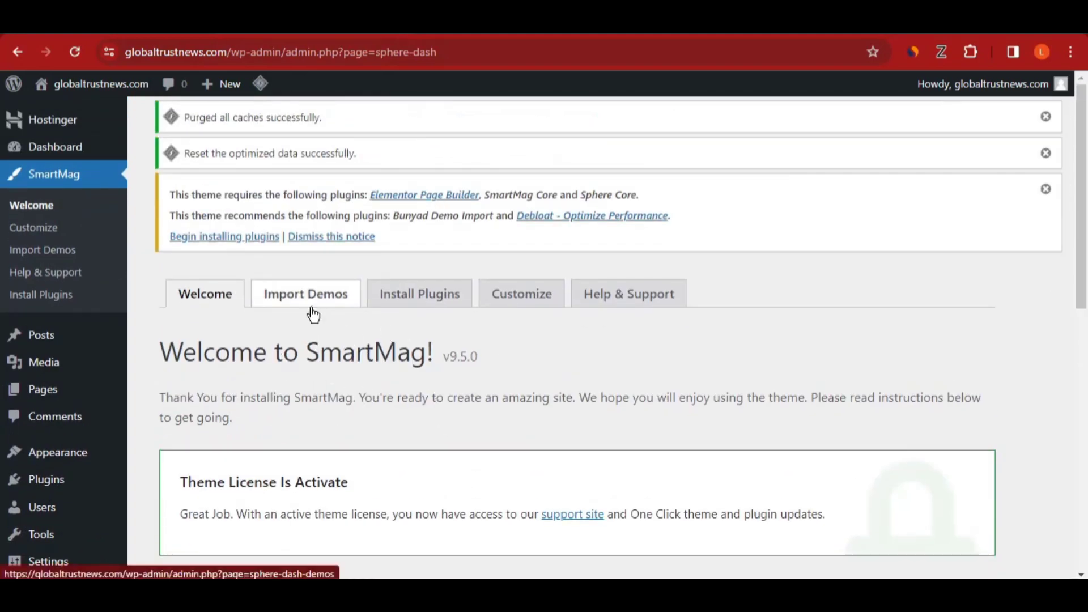
{"action": "scroll", "coordinate": [284, 346], "scroll_direction": "down", "scroll_amount": 2}
{"action": "scroll", "coordinate": [292, 372], "scroll_direction": "up", "scroll_amount": 2}
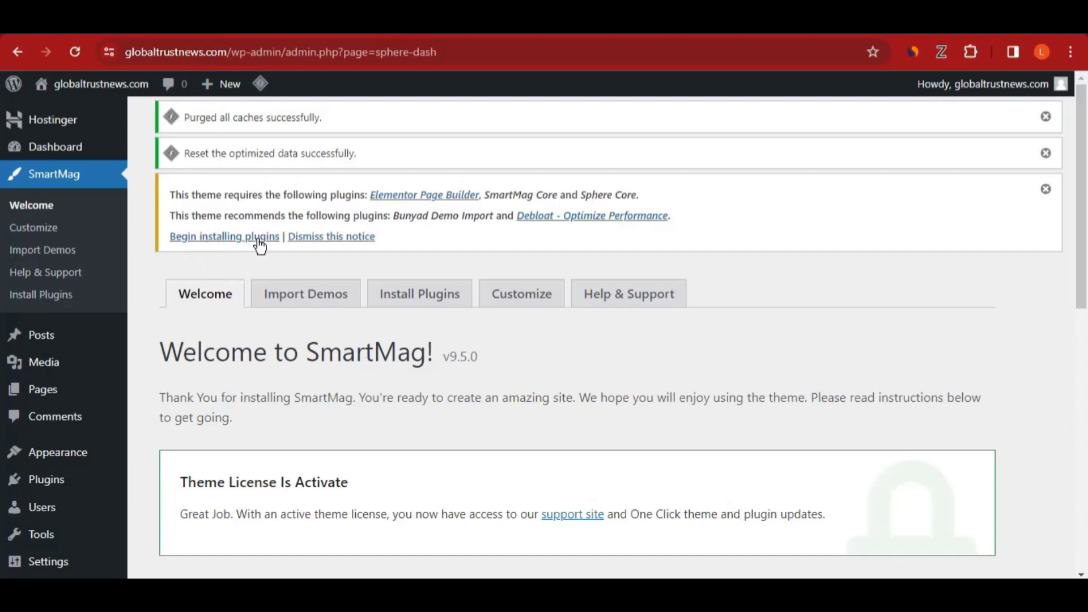
Step: Bulk-install the SmartMag theme's plugins: Elementor Page Builder, SmartMag Core, Sphere Core, Bunyad Demo Import and Debloat - Optimize Performance
{"action": "left_click", "coordinate": [228, 238]}
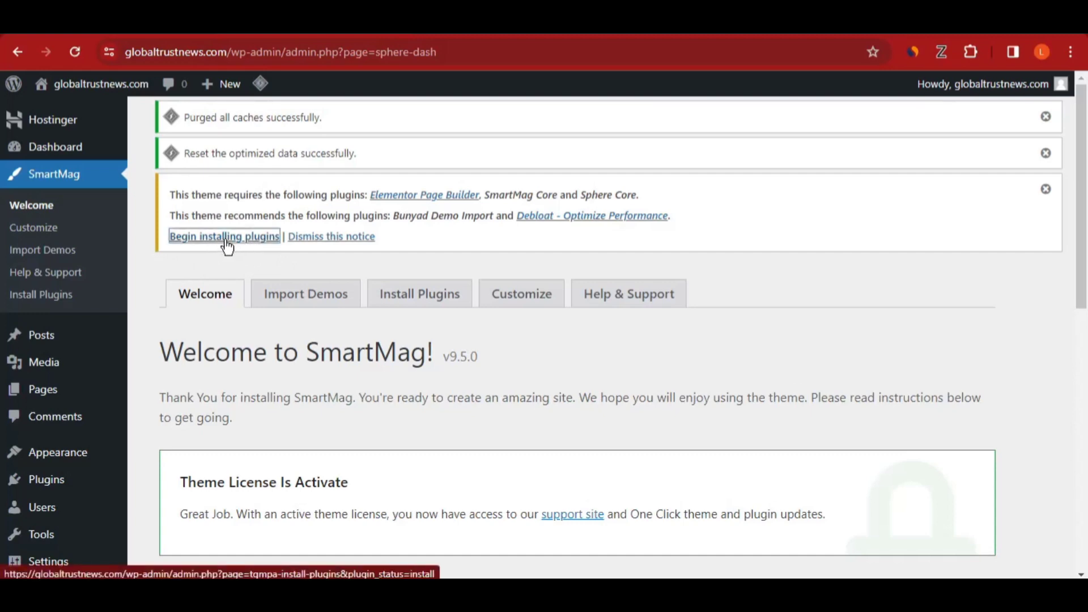
{"action": "left_click", "coordinate": [226, 238]}
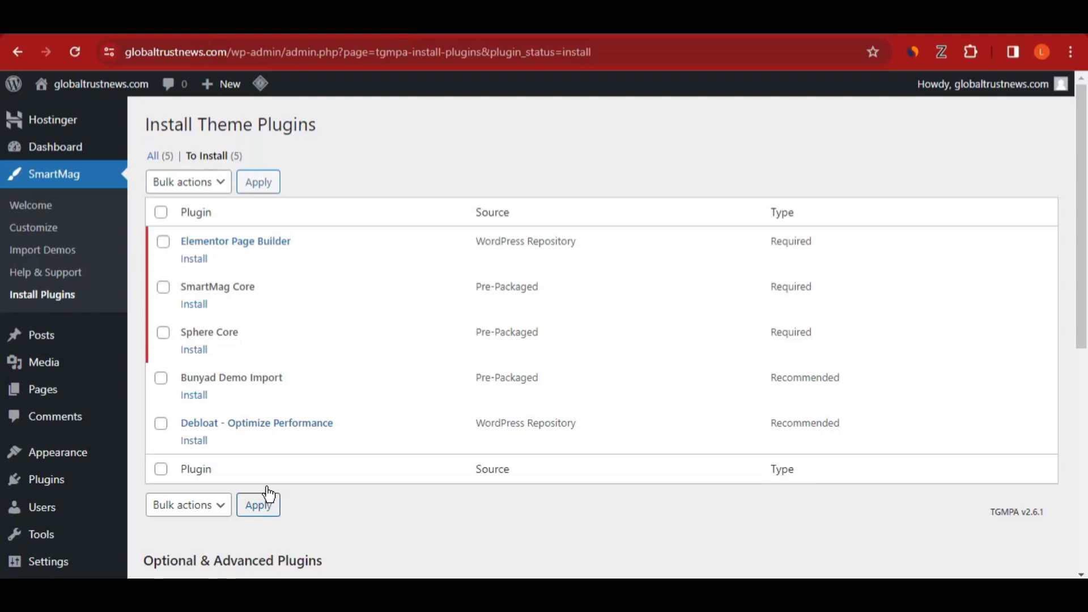
{"action": "left_click", "coordinate": [161, 213]}
{"action": "left_click", "coordinate": [182, 182]}
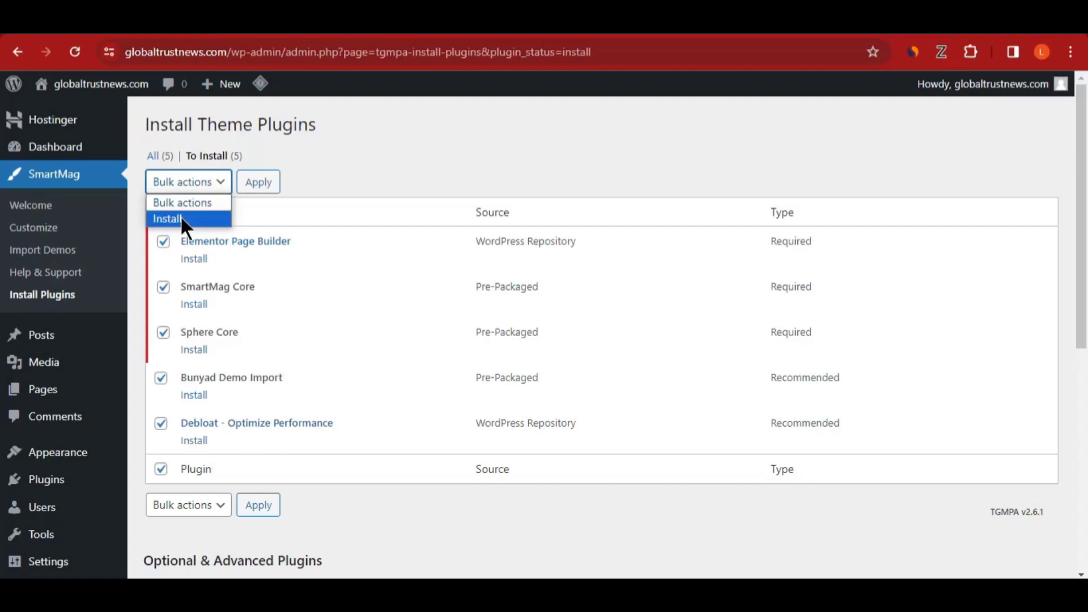
{"action": "left_click", "coordinate": [180, 219]}
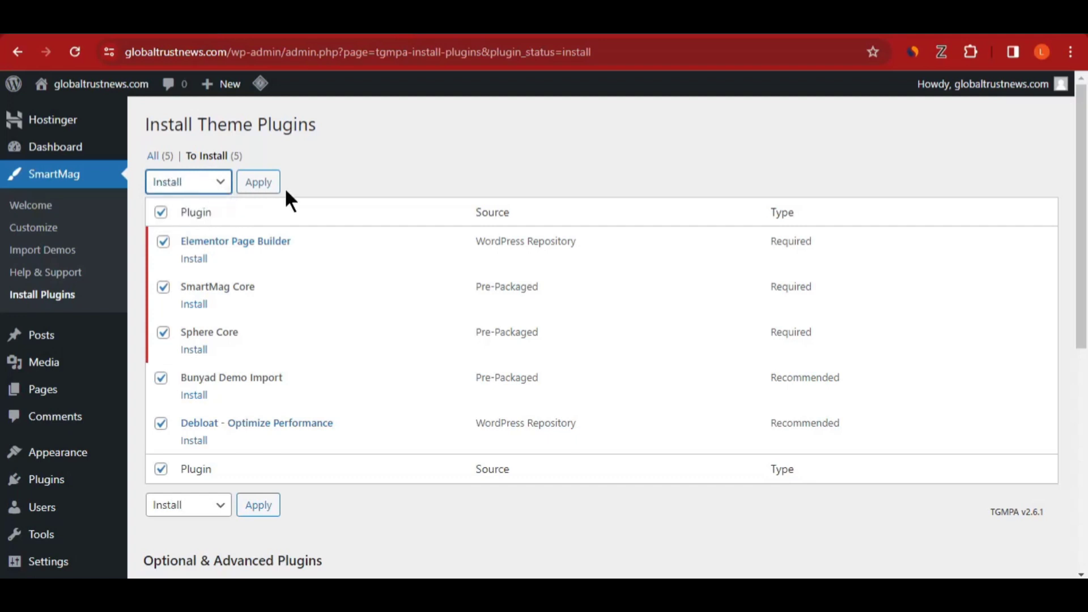
{"action": "left_click", "coordinate": [255, 182]}
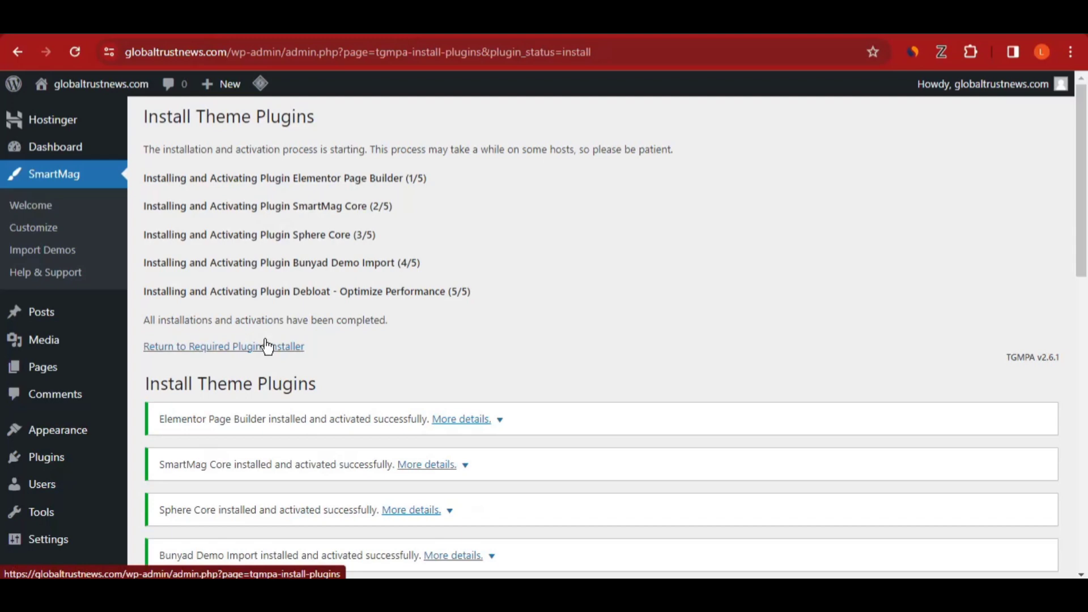
{"action": "scroll", "coordinate": [266, 346], "scroll_direction": "down", "scroll_amount": 4}
{"action": "scroll", "coordinate": [219, 308], "scroll_direction": "down", "scroll_amount": 4}
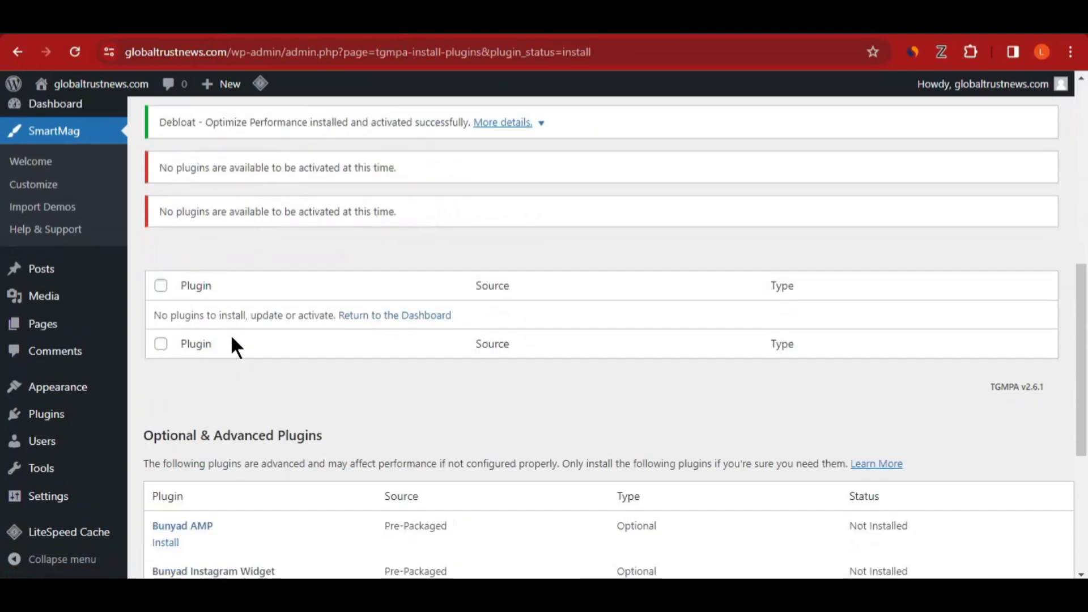
Step: Return to the WordPress dashboard and reload the live globaltrustnews.com homepage to check the new theme
{"action": "scroll", "coordinate": [247, 287], "scroll_direction": "up", "scroll_amount": 8}
{"action": "left_click", "coordinate": [74, 149]}
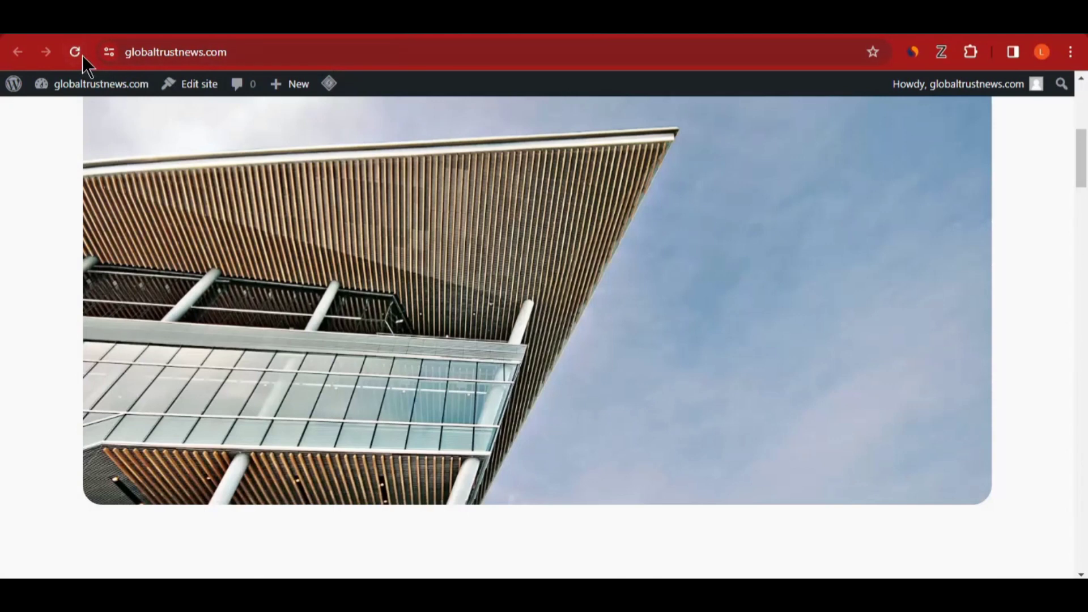
{"action": "left_click", "coordinate": [82, 57]}
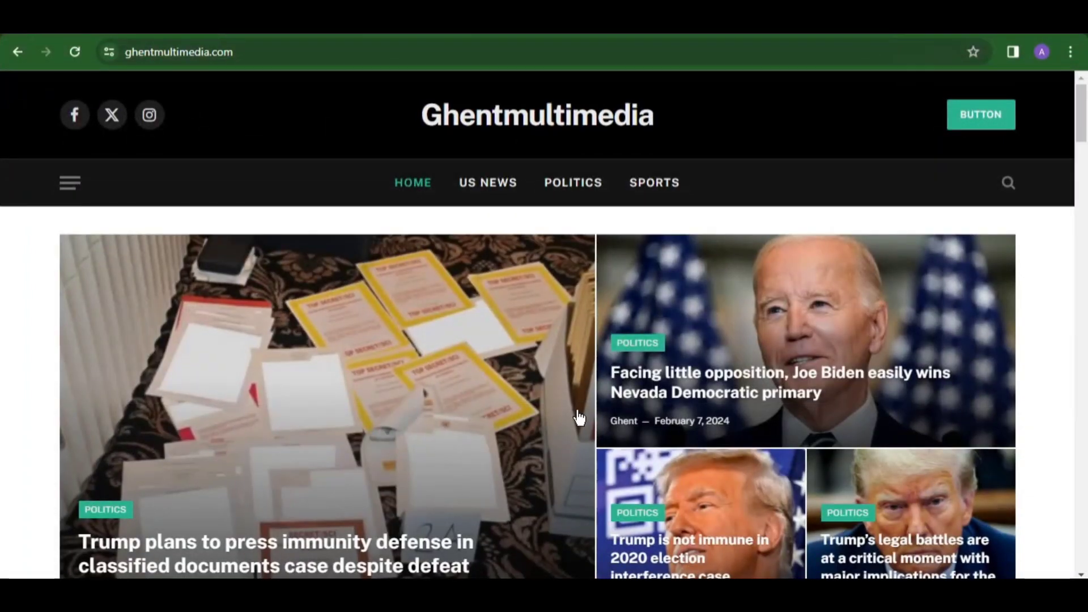
Step: Look through the homepage of the example news site ghentmultimedia.com, from the featured stories to the latest news
{"action": "scroll", "coordinate": [577, 421], "scroll_direction": "down", "scroll_amount": 10}
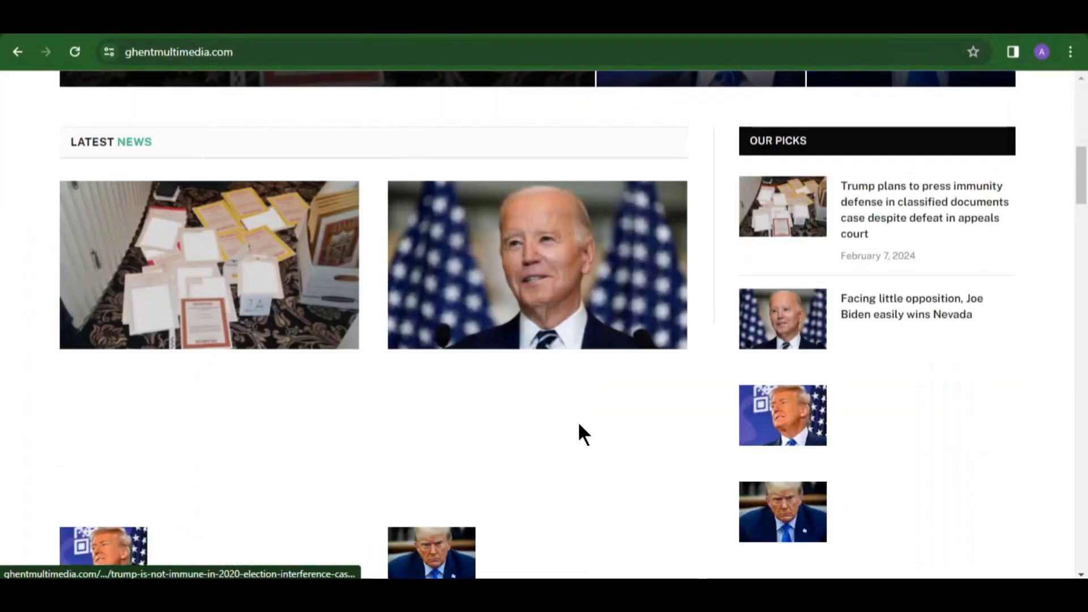
{"action": "scroll", "coordinate": [570, 422], "scroll_direction": "up", "scroll_amount": 6}
{"action": "scroll", "coordinate": [572, 425], "scroll_direction": "up", "scroll_amount": 5}
{"action": "scroll", "coordinate": [627, 355], "scroll_direction": "down", "scroll_amount": 2}
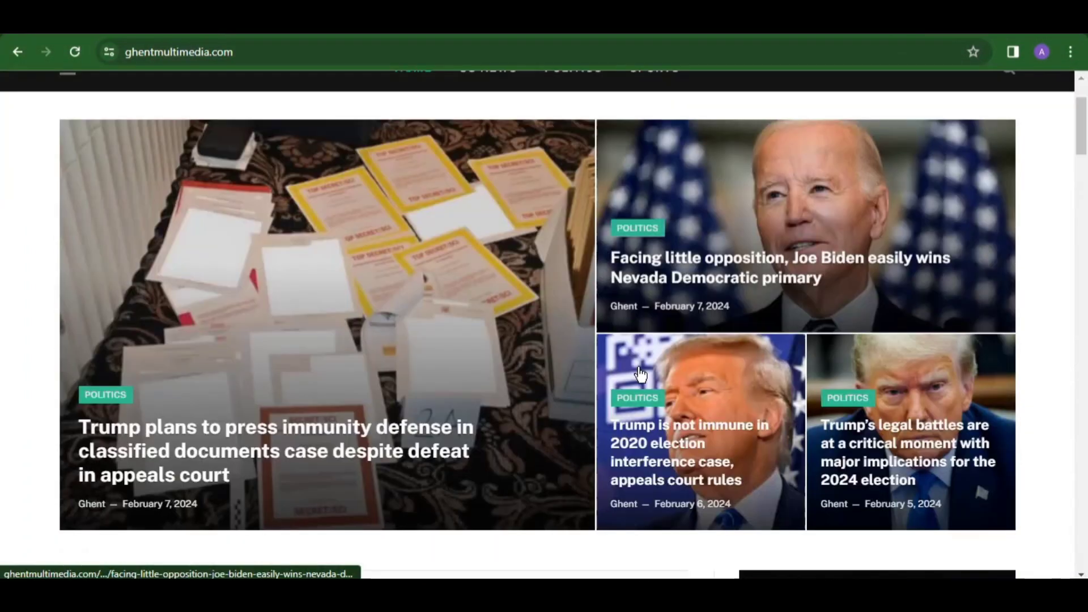
{"action": "scroll", "coordinate": [567, 396], "scroll_direction": "up", "scroll_amount": 3}
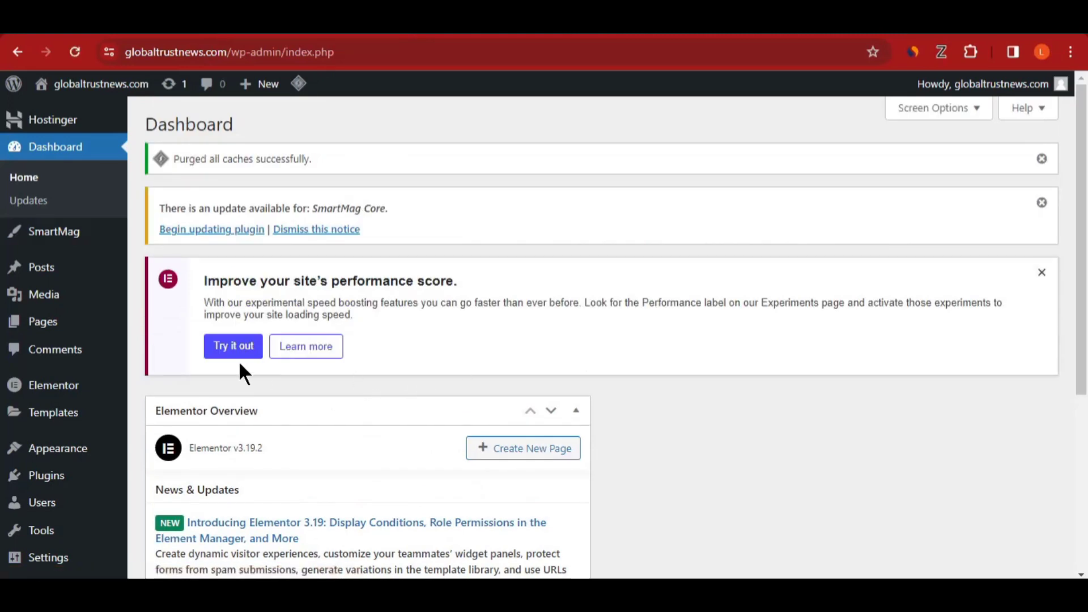
Step: Move the "Hello world!" post to the Trash and dismiss the SmartMag Core update notice in the posts list
{"action": "mouse_move", "coordinate": [54, 271]}
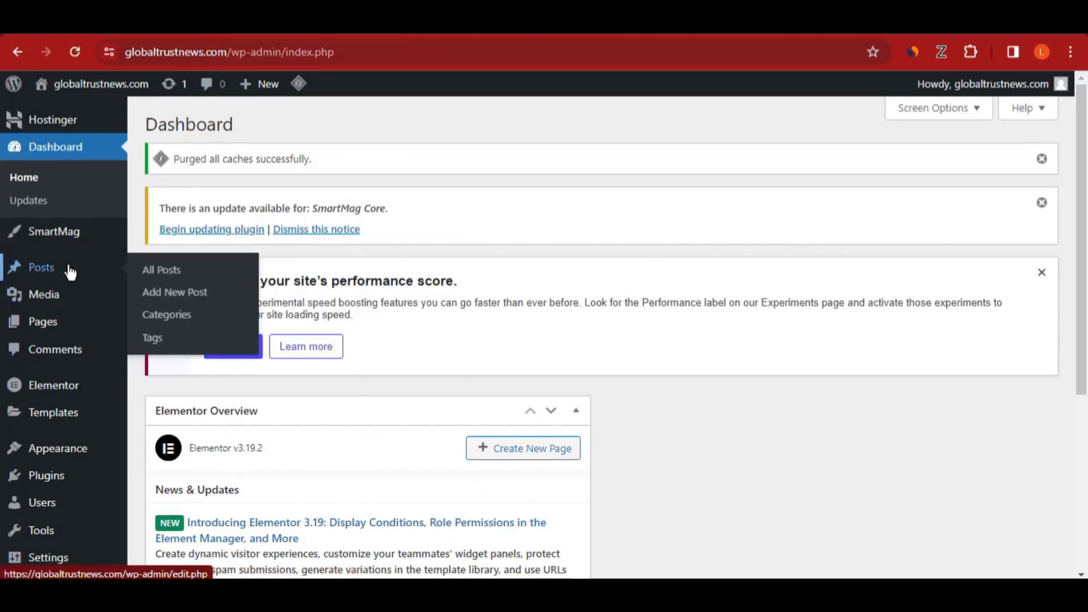
{"action": "left_click", "coordinate": [174, 277]}
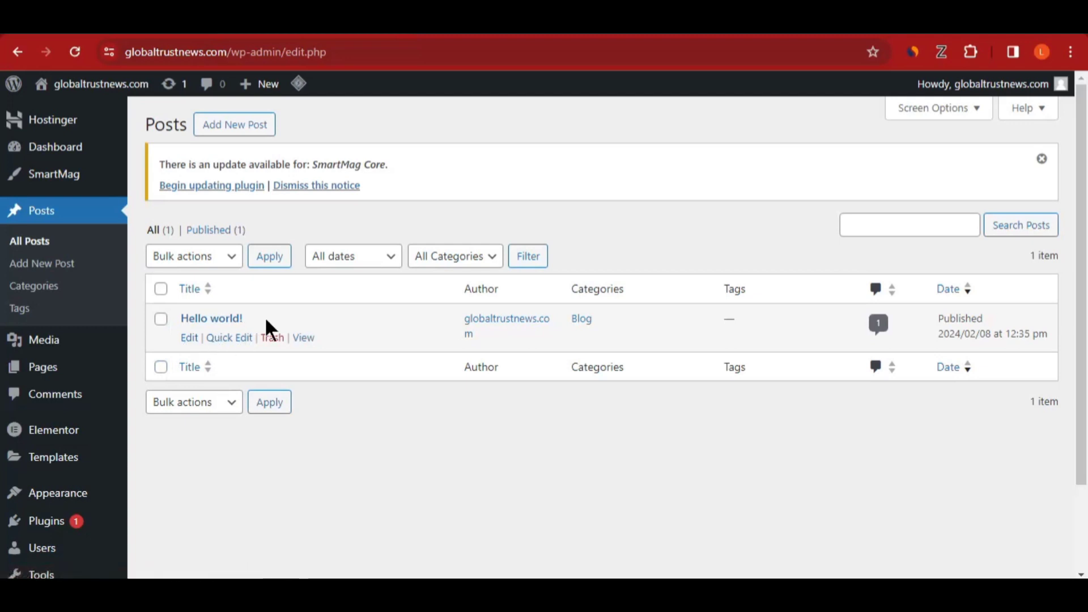
{"action": "left_click", "coordinate": [161, 322]}
{"action": "left_click", "coordinate": [271, 340]}
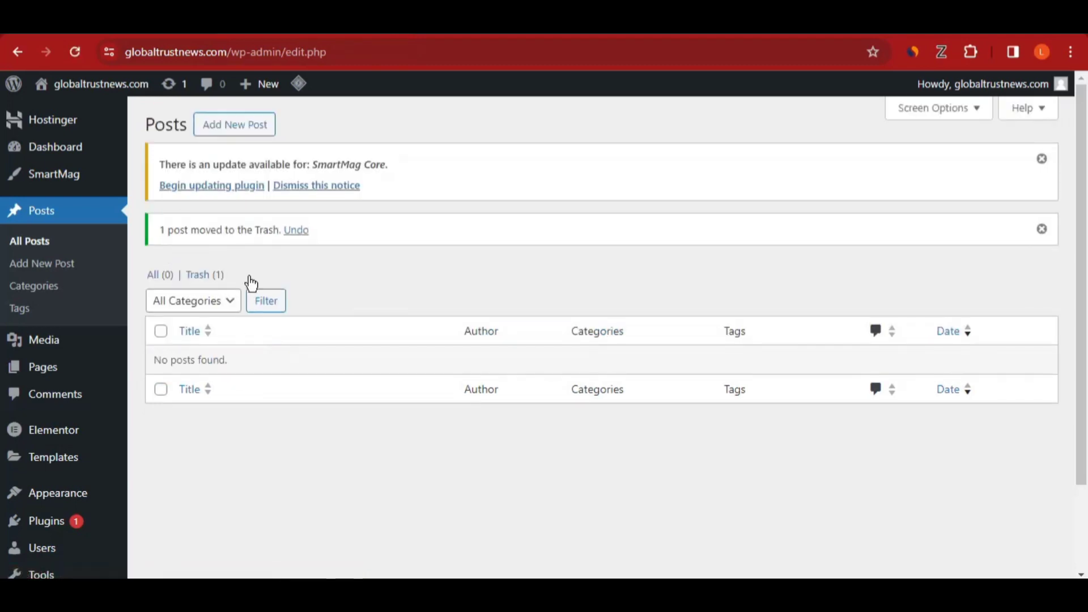
{"action": "left_click", "coordinate": [1042, 159]}
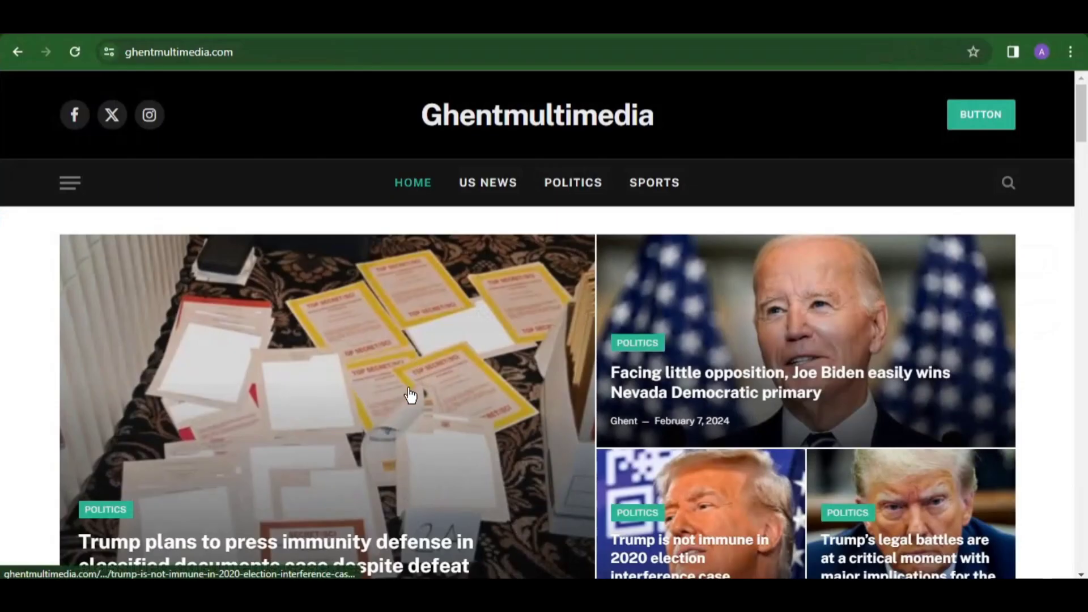
Step: Review the post layout on ghentmultimedia.com again, including its featured grid, Latest News and Our Picks sections
{"action": "scroll", "coordinate": [411, 395], "scroll_direction": "down", "scroll_amount": 7}
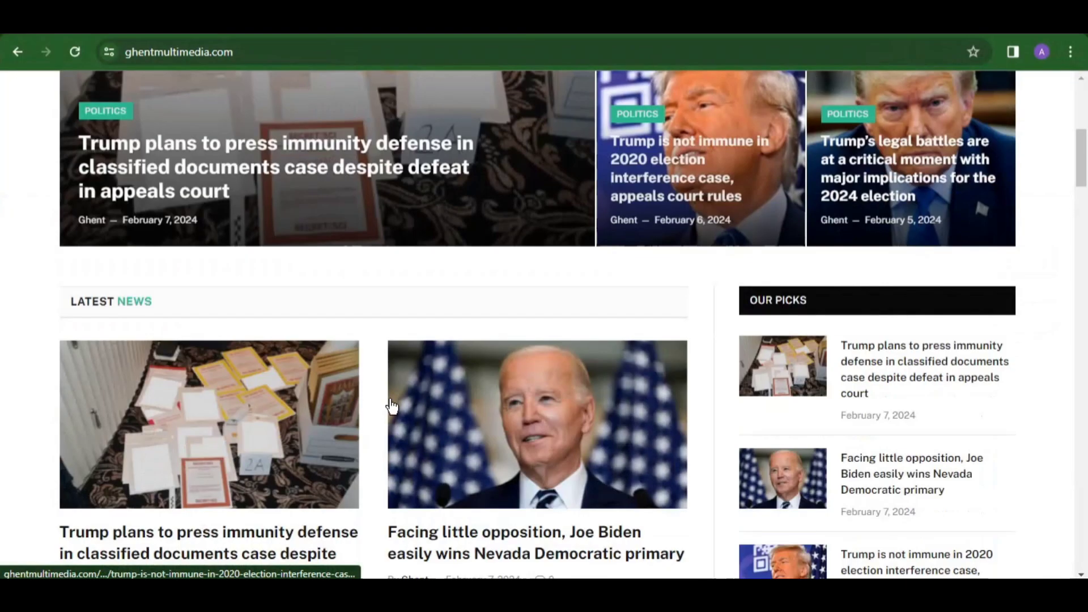
{"action": "scroll", "coordinate": [487, 467], "scroll_direction": "down", "scroll_amount": 4}
{"action": "scroll", "coordinate": [539, 499], "scroll_direction": "up", "scroll_amount": 7}
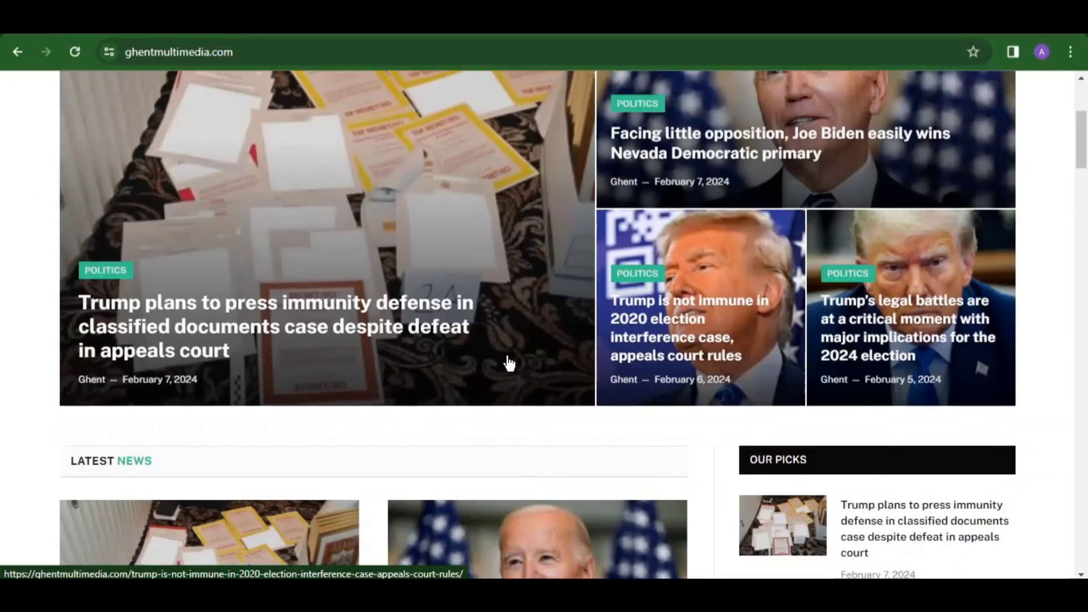
{"action": "scroll", "coordinate": [447, 381], "scroll_direction": "up", "scroll_amount": 4}
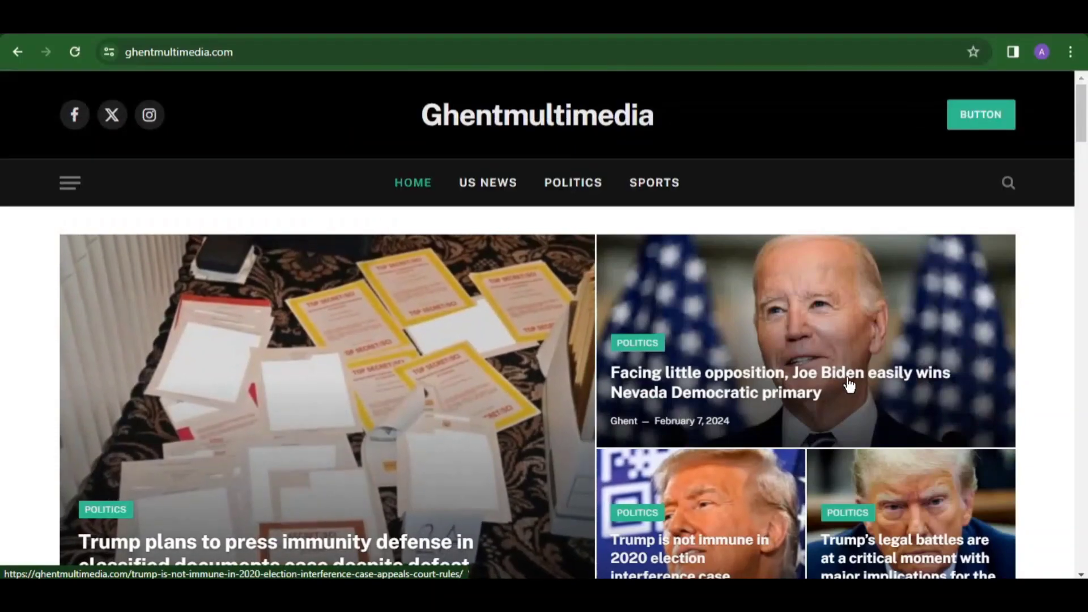
Step: Look through the lower sections of the ghentmultimedia.com homepage, including Great Lifestyle and the sidebar stories
{"action": "scroll", "coordinate": [805, 426], "scroll_direction": "down", "scroll_amount": 12}
{"action": "scroll", "coordinate": [670, 434], "scroll_direction": "down", "scroll_amount": 10}
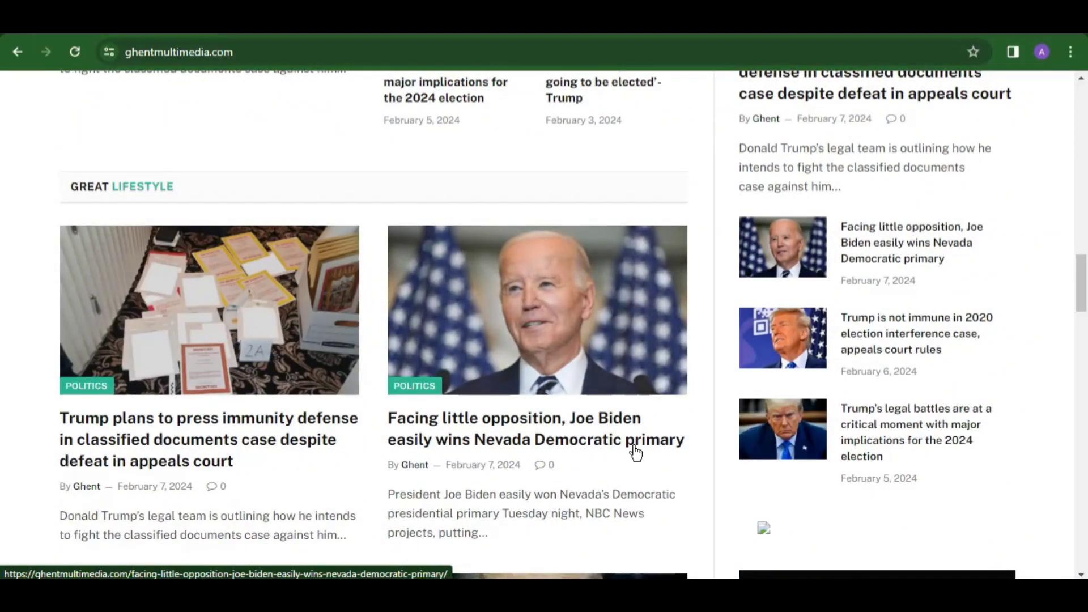
{"action": "scroll", "coordinate": [655, 413], "scroll_direction": "down", "scroll_amount": 9}
{"action": "scroll", "coordinate": [720, 374], "scroll_direction": "up", "scroll_amount": 5}
{"action": "scroll", "coordinate": [720, 374], "scroll_direction": "up", "scroll_amount": 6}
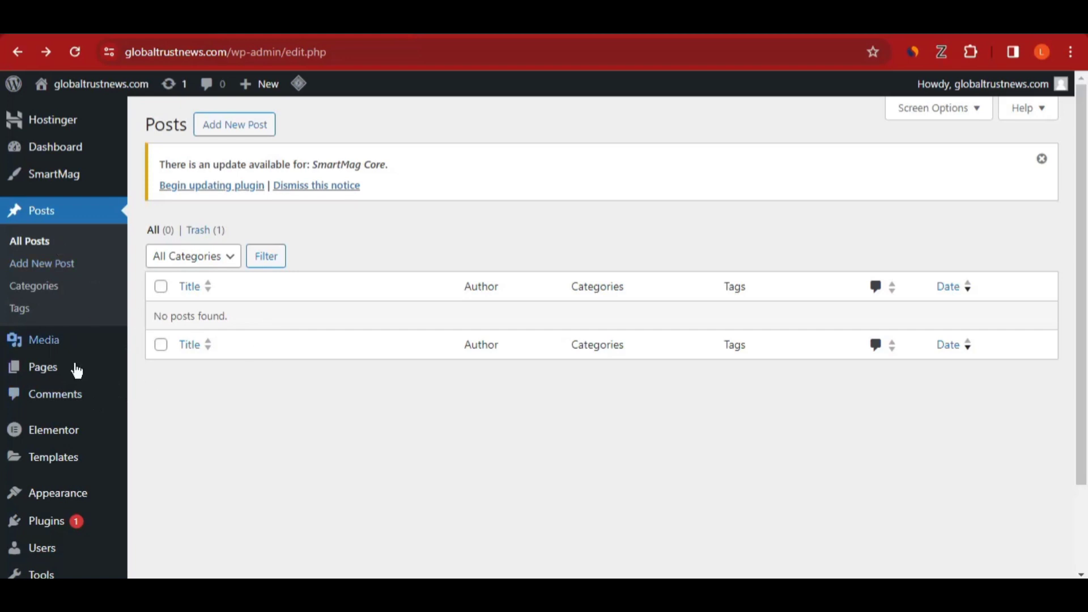
Step: Install and activate the Classic Editor plugin on globaltrustnews.com and check it in the installed plugins list
{"action": "scroll", "coordinate": [221, 335], "scroll_direction": "down", "scroll_amount": 2}
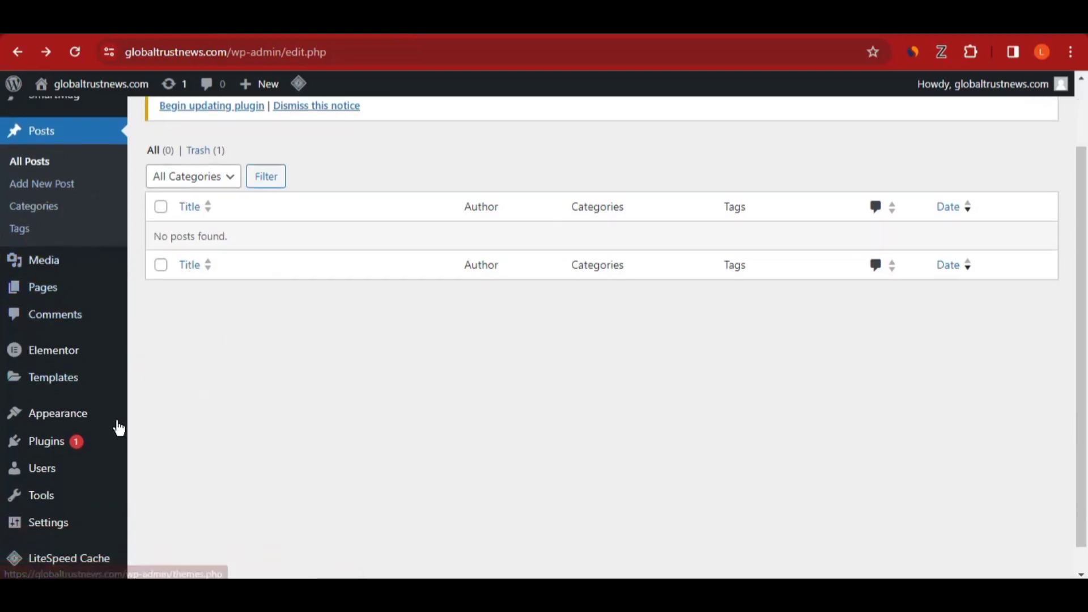
{"action": "mouse_move", "coordinate": [73, 441]}
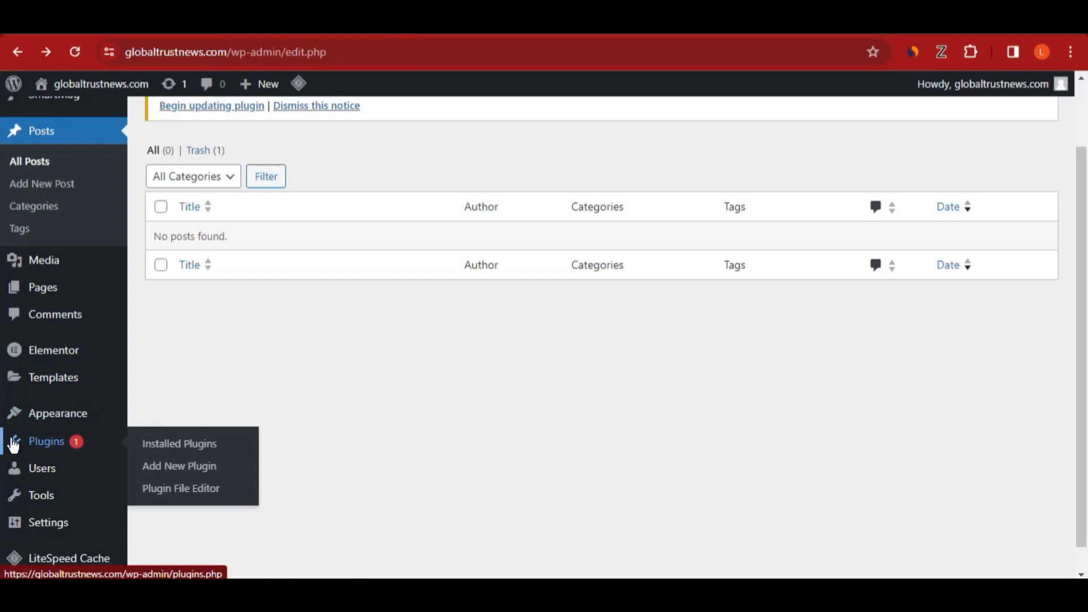
{"action": "left_click", "coordinate": [194, 477]}
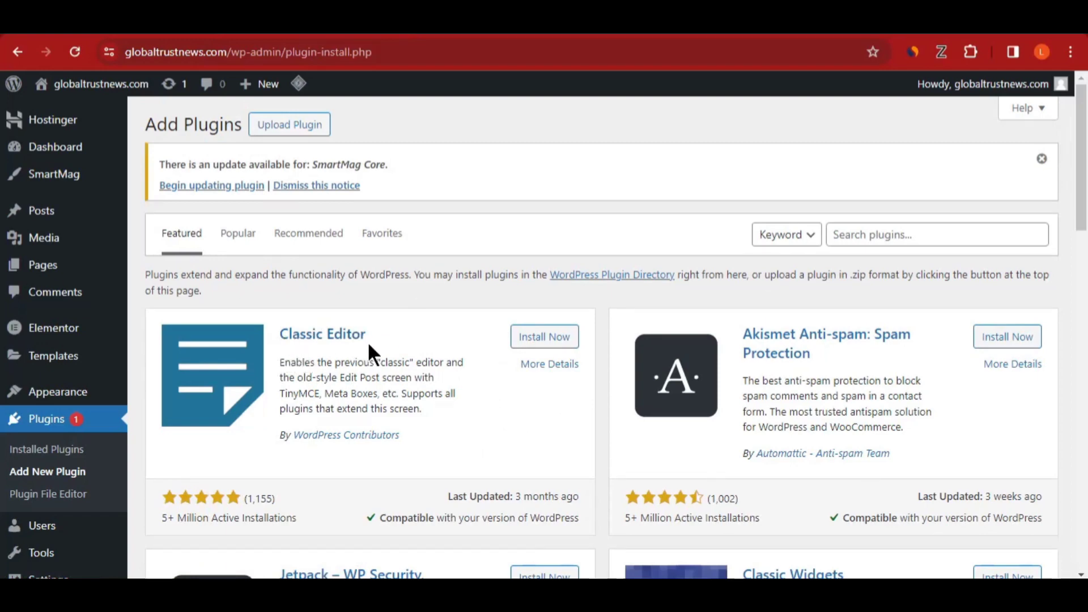
{"action": "left_click", "coordinate": [930, 238]}
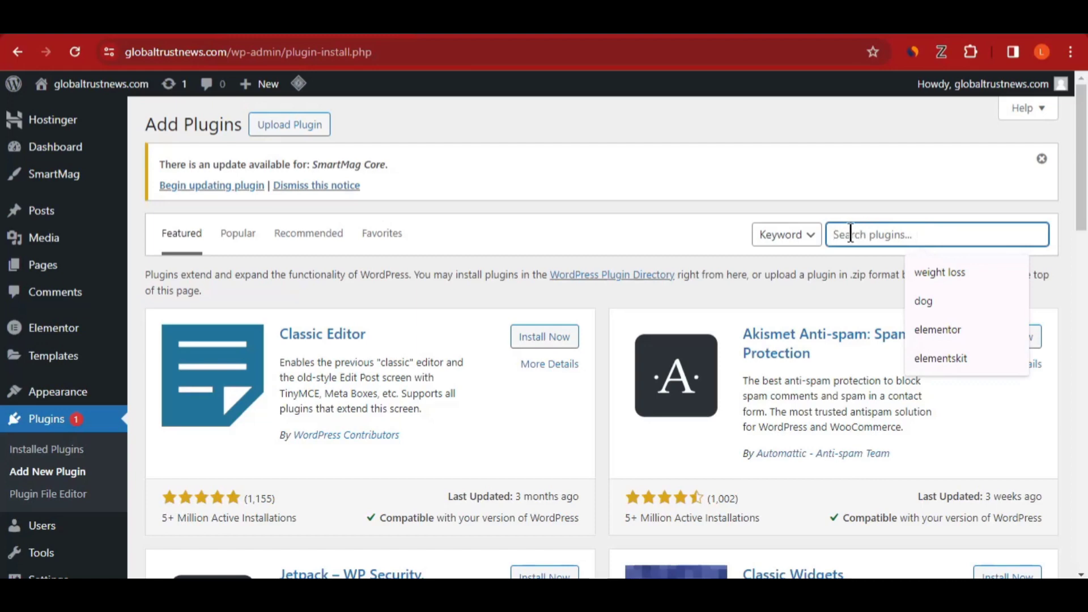
{"action": "left_click", "coordinate": [540, 339]}
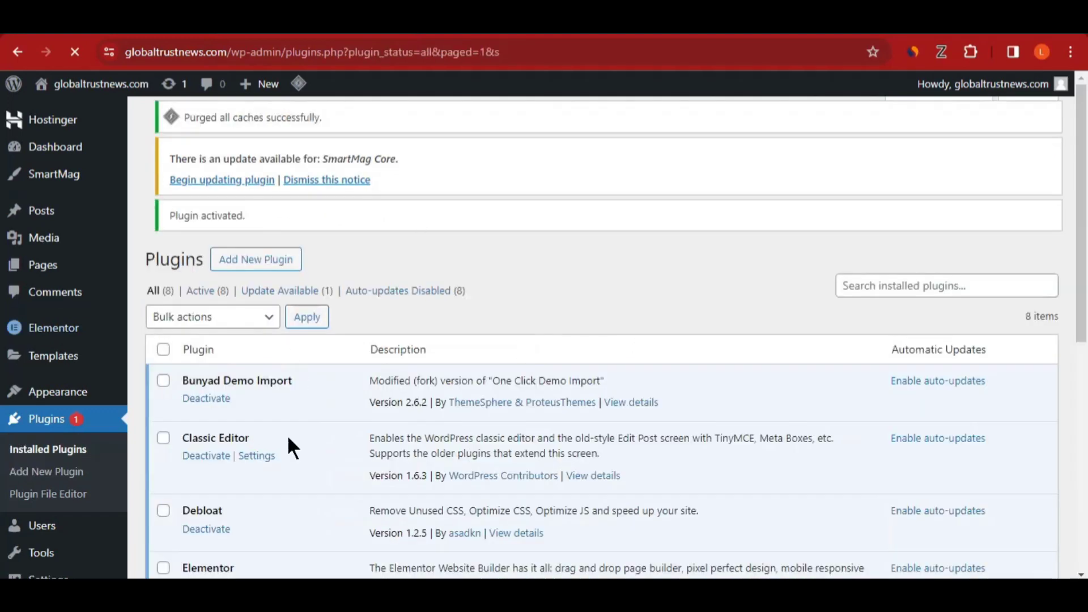
{"action": "scroll", "coordinate": [239, 397], "scroll_direction": "down", "scroll_amount": 5}
{"action": "scroll", "coordinate": [207, 317], "scroll_direction": "up", "scroll_amount": 1}
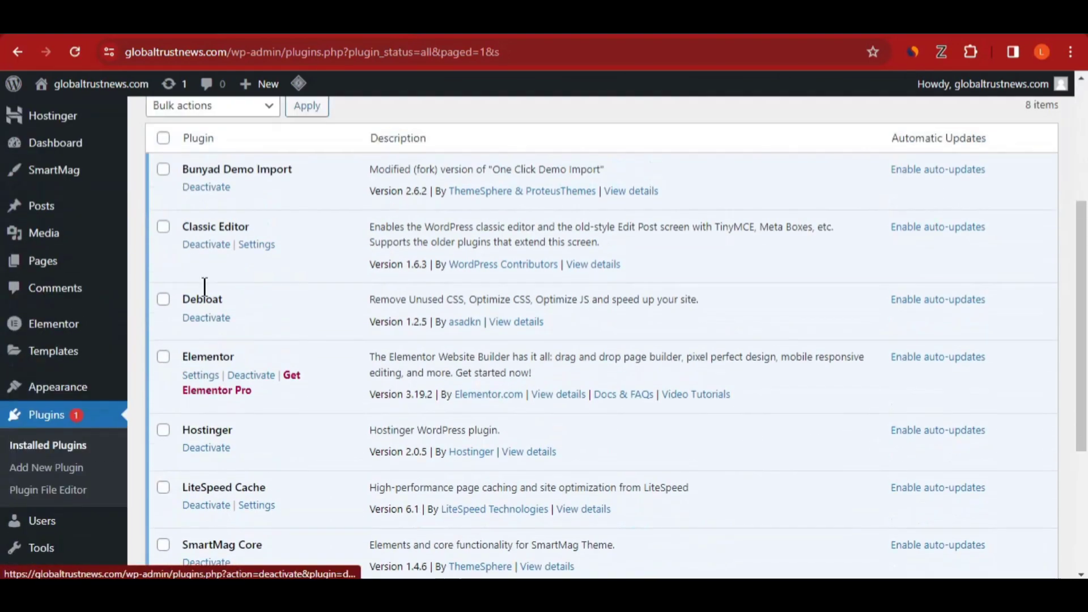
{"action": "scroll", "coordinate": [193, 335], "scroll_direction": "up", "scroll_amount": 3}
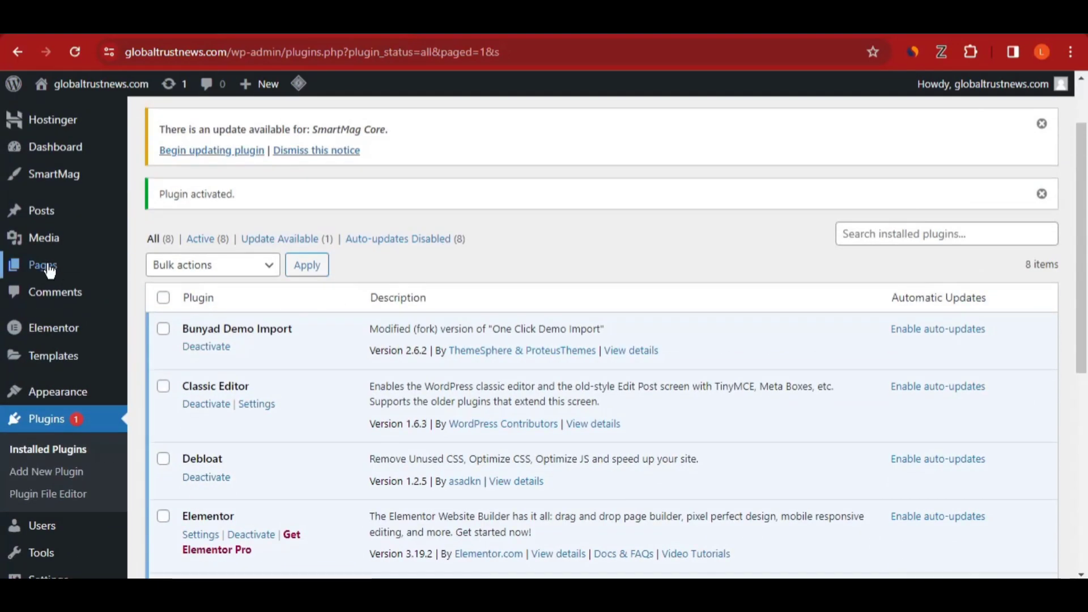
Step: Add a new page to the site and title it HOME
{"action": "mouse_move", "coordinate": [64, 275]}
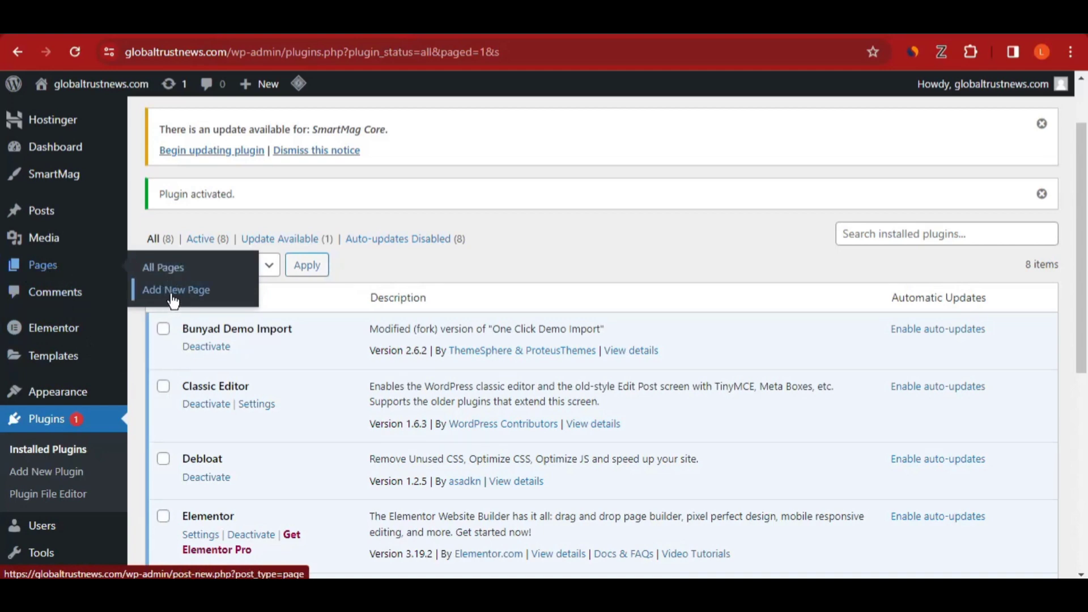
{"action": "left_click", "coordinate": [151, 291]}
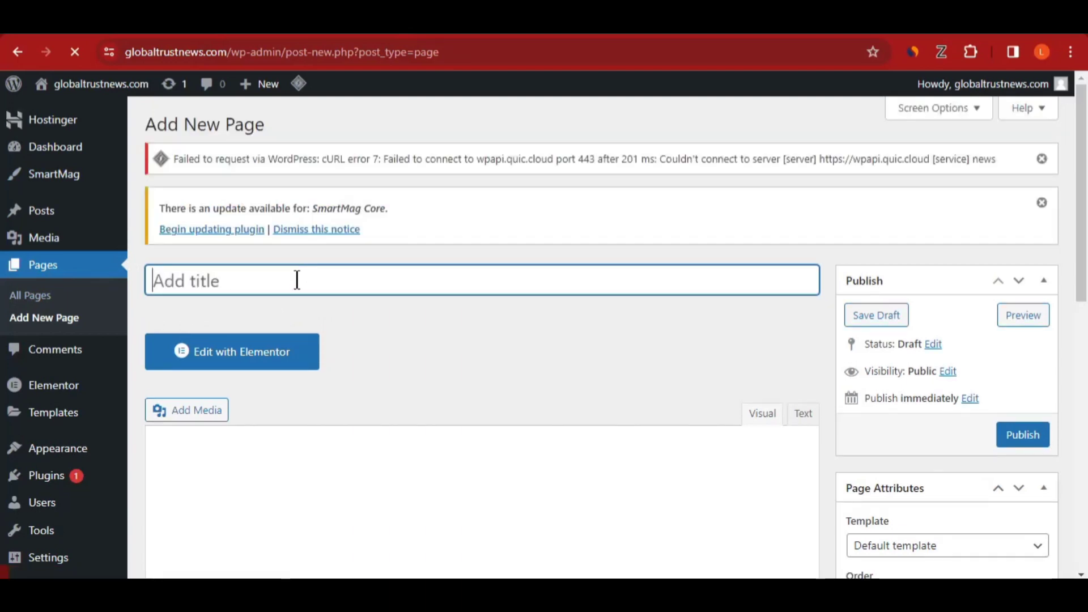
{"action": "type", "text": "h"}
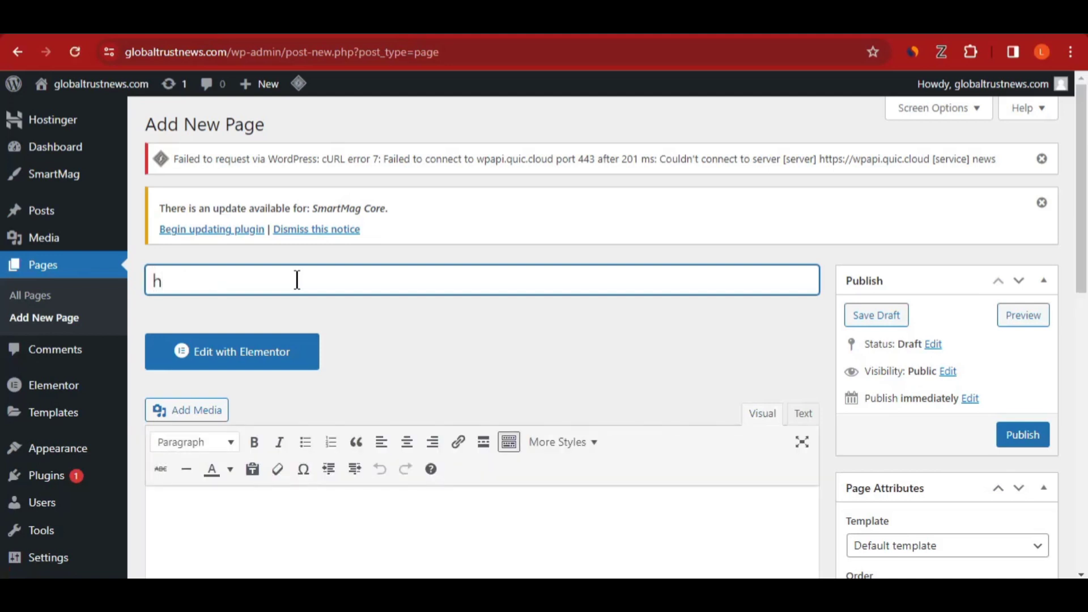
{"action": "key", "text": "BackSpace"}
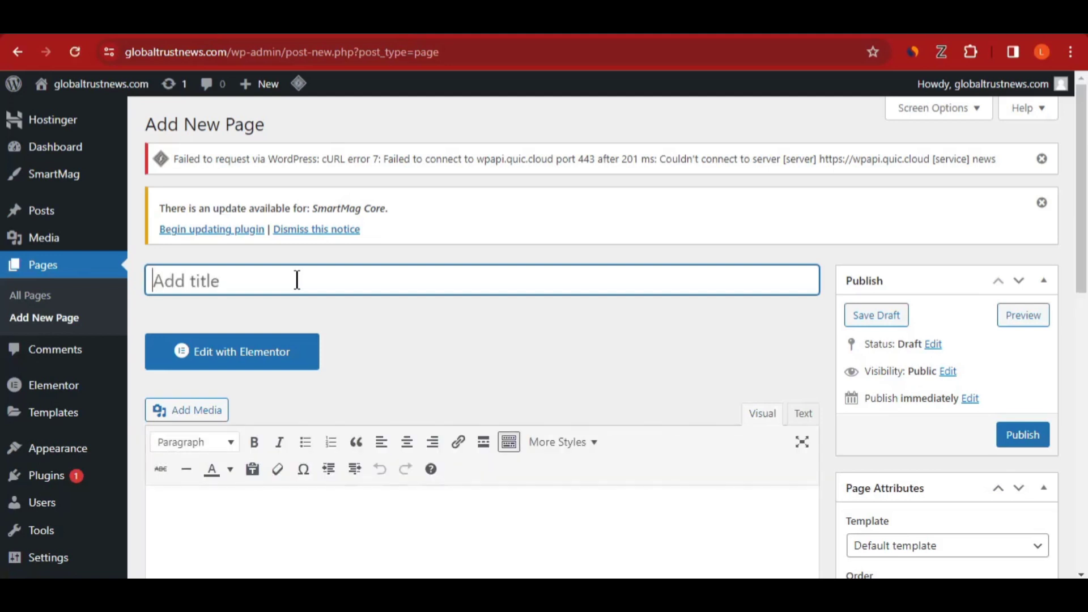
{"action": "type", "text": "HOME"}
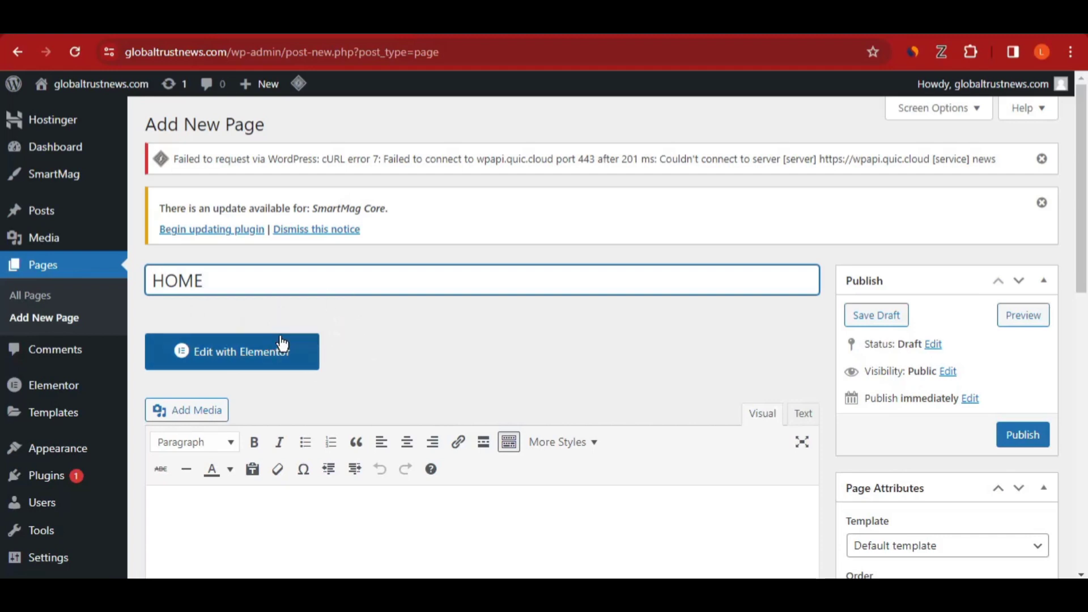
Step: Set the HOME page's layout type to Full Width, Show Page Title to No, and enable Hide Breadcrumbs
{"action": "scroll", "coordinate": [311, 351], "scroll_direction": "down", "scroll_amount": 8}
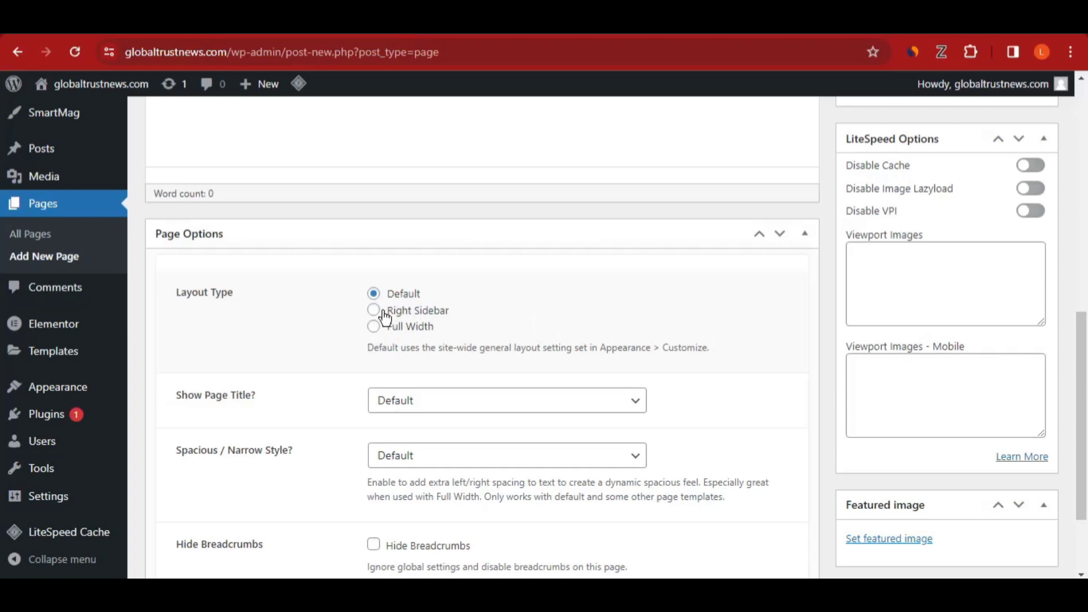
{"action": "left_click", "coordinate": [374, 329]}
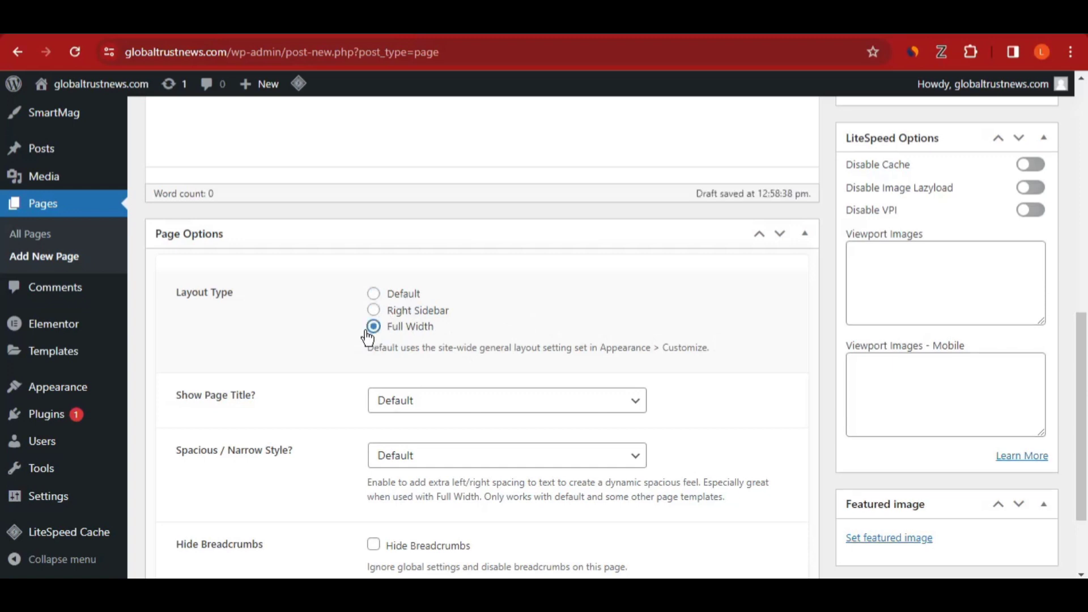
{"action": "scroll", "coordinate": [246, 429], "scroll_direction": "up", "scroll_amount": 1}
{"action": "scroll", "coordinate": [230, 427], "scroll_direction": "down", "scroll_amount": 2}
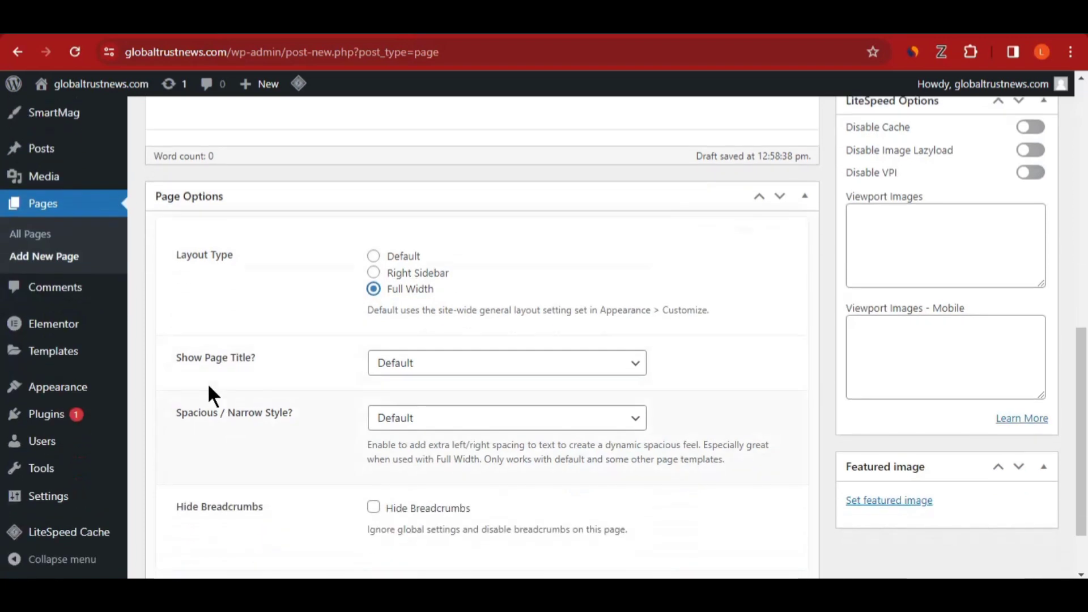
{"action": "left_click", "coordinate": [429, 372]}
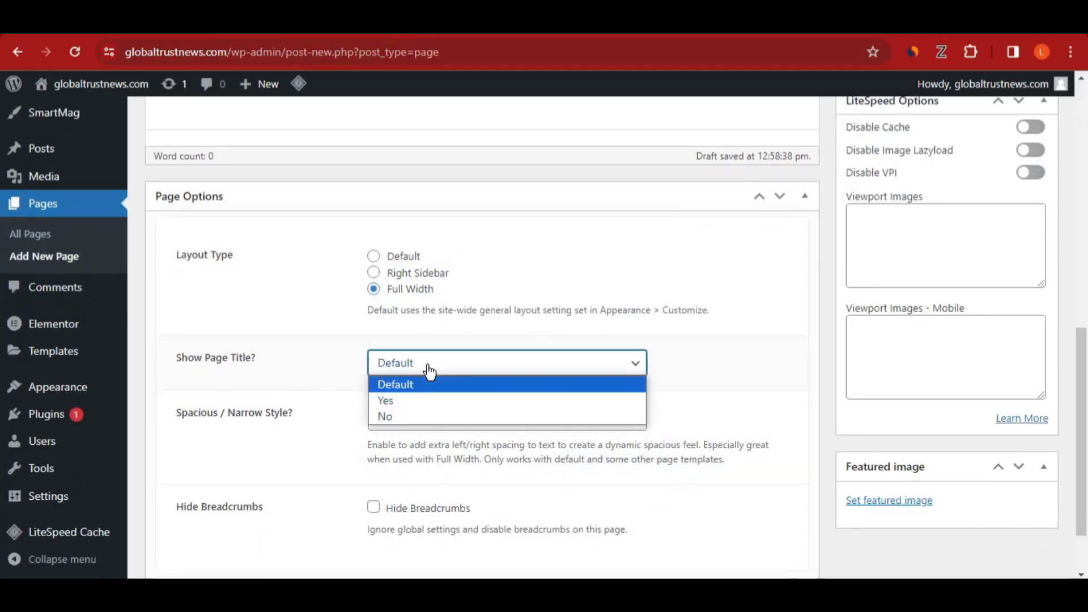
{"action": "left_click", "coordinate": [407, 416]}
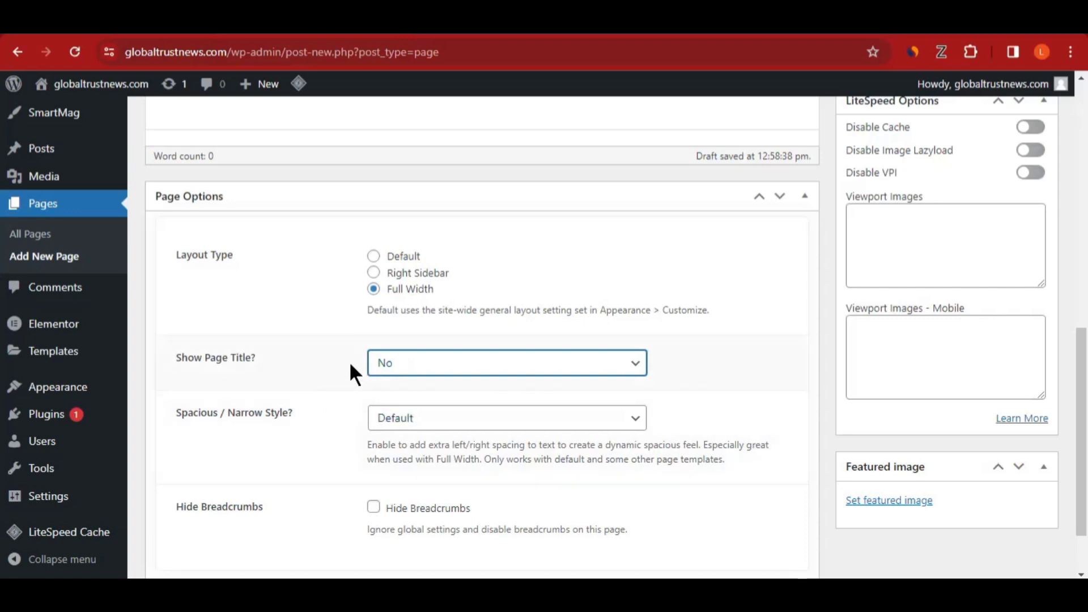
{"action": "scroll", "coordinate": [358, 379], "scroll_direction": "down", "scroll_amount": 2}
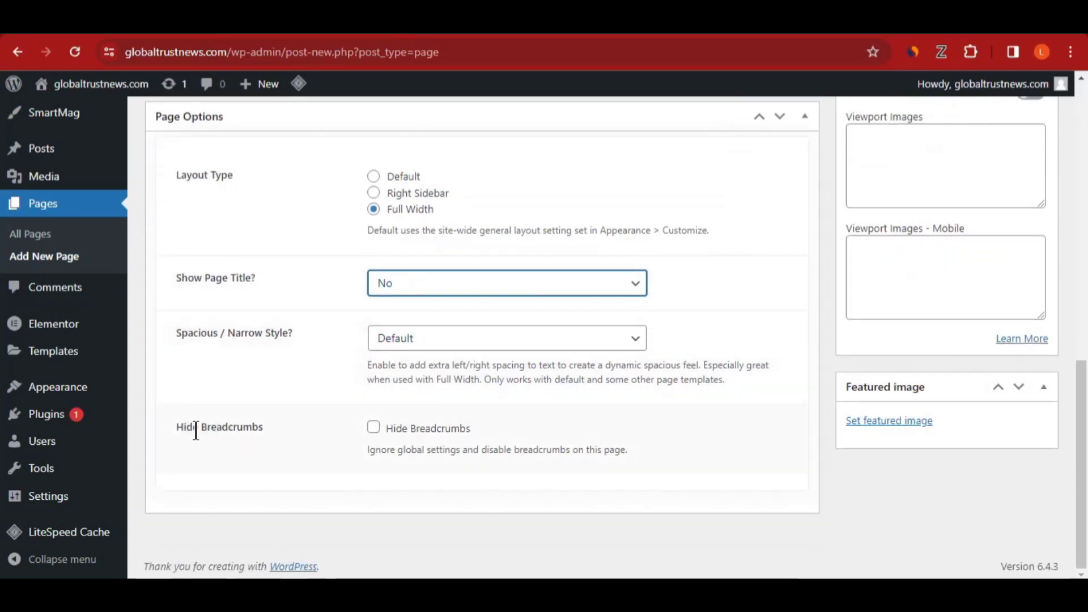
{"action": "left_click", "coordinate": [372, 428]}
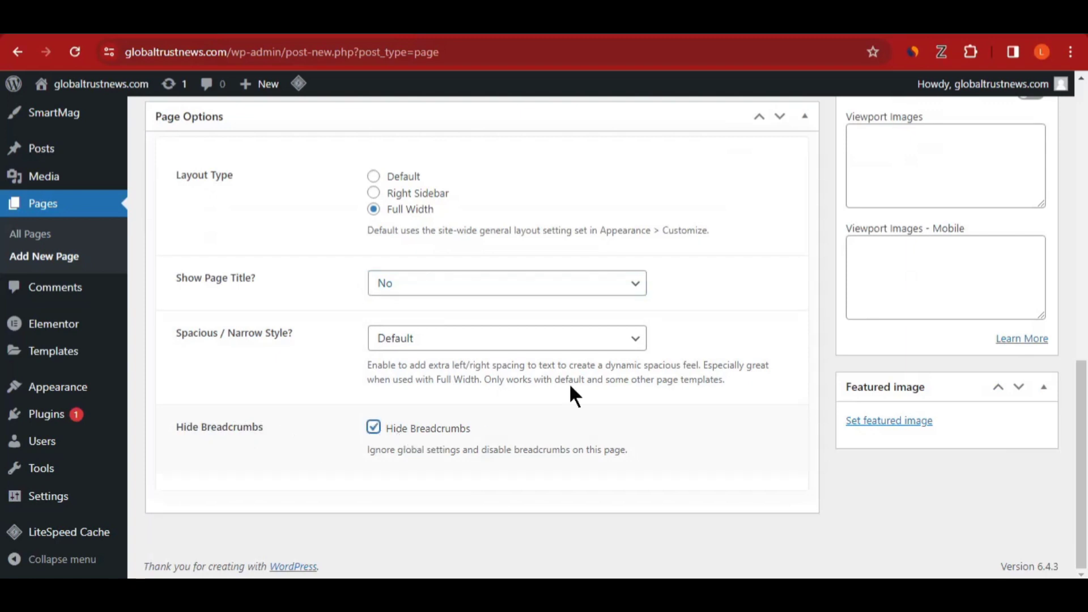
Step: Review the HOME page's options and publish the page
{"action": "scroll", "coordinate": [555, 403], "scroll_direction": "up", "scroll_amount": 4}
{"action": "scroll", "coordinate": [556, 404], "scroll_direction": "down", "scroll_amount": 4}
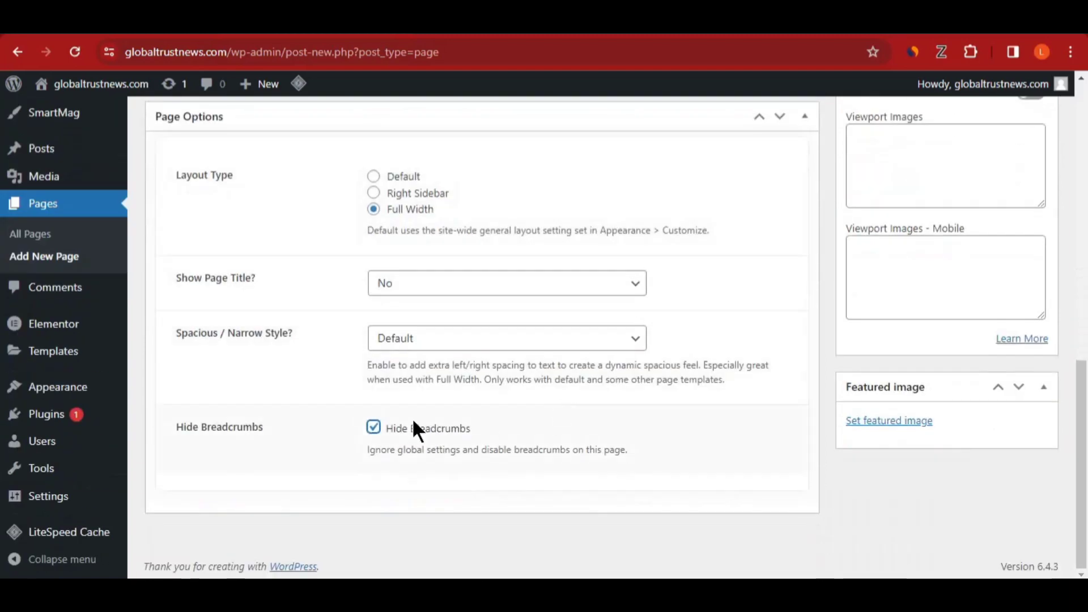
{"action": "scroll", "coordinate": [611, 474], "scroll_direction": "up", "scroll_amount": 11}
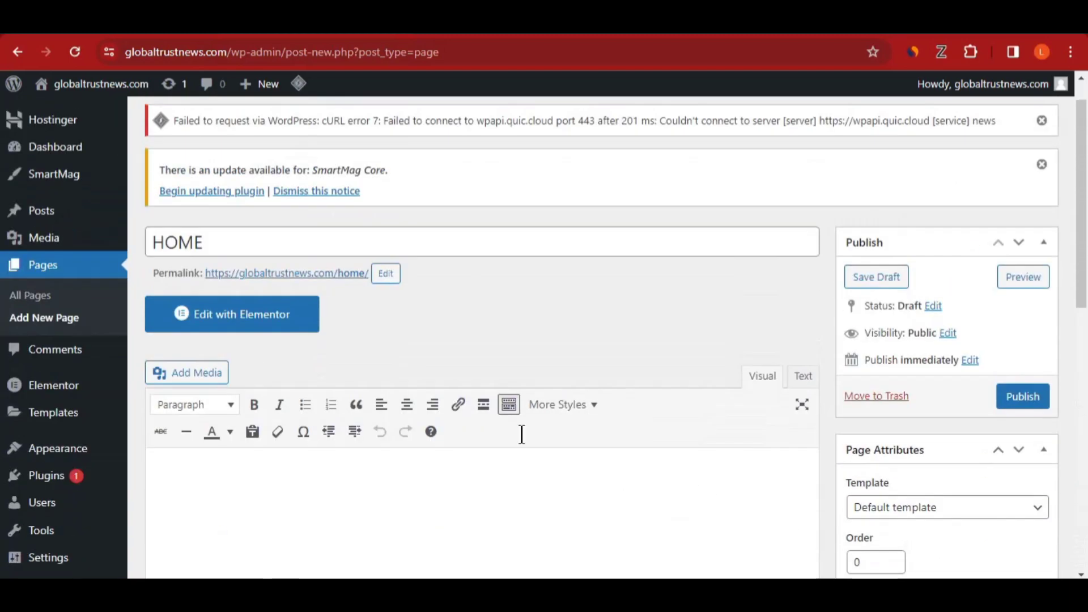
{"action": "left_click", "coordinate": [1022, 397]}
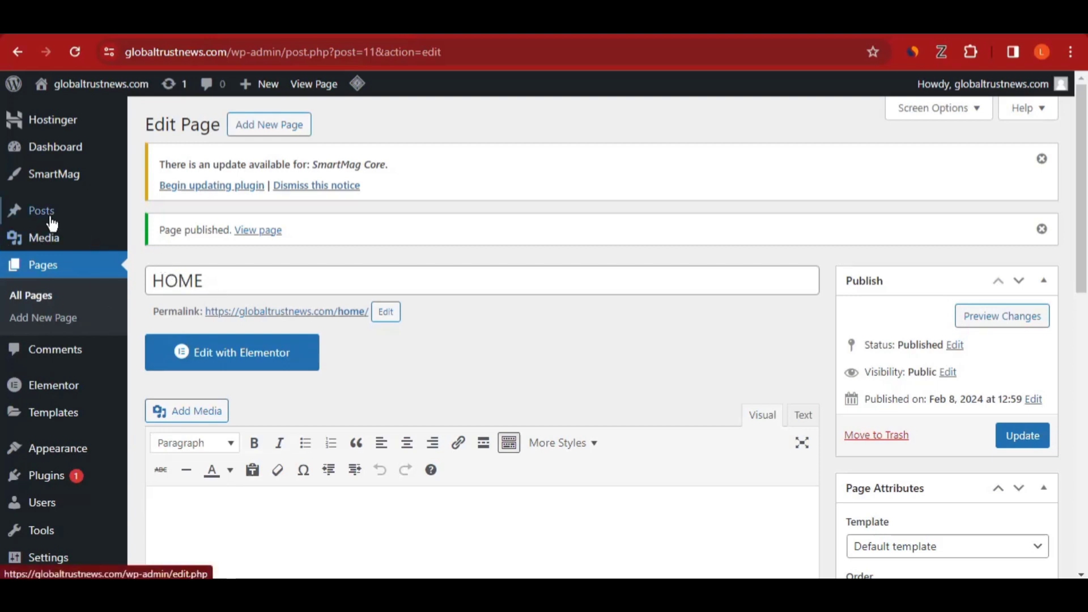
Step: Start a new post, look over its editor options, and dismiss the SmartMag Core update notice
{"action": "mouse_move", "coordinate": [57, 224]}
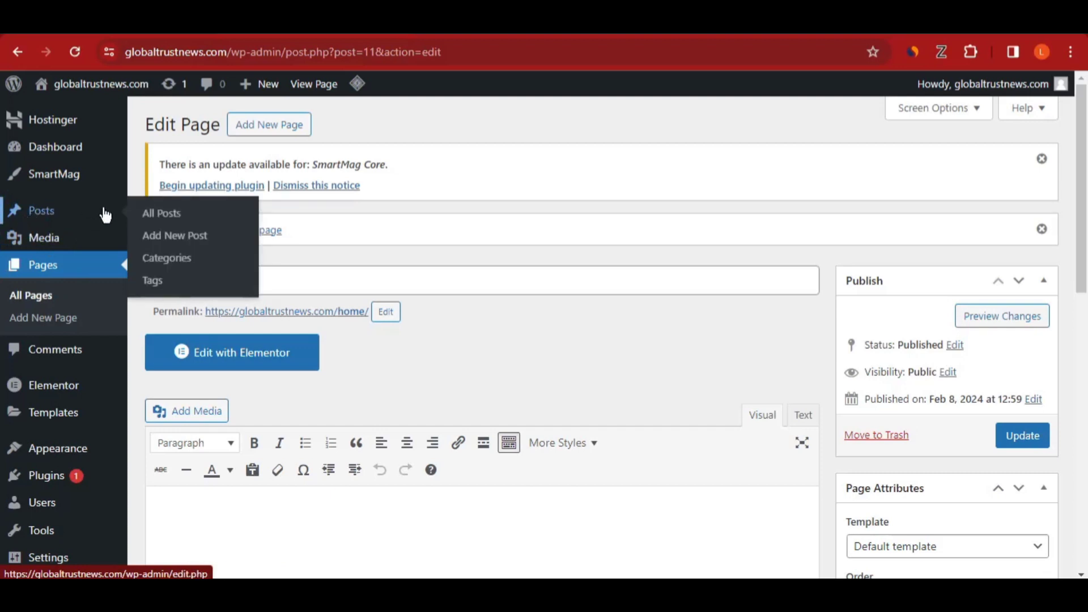
{"action": "left_click", "coordinate": [182, 243]}
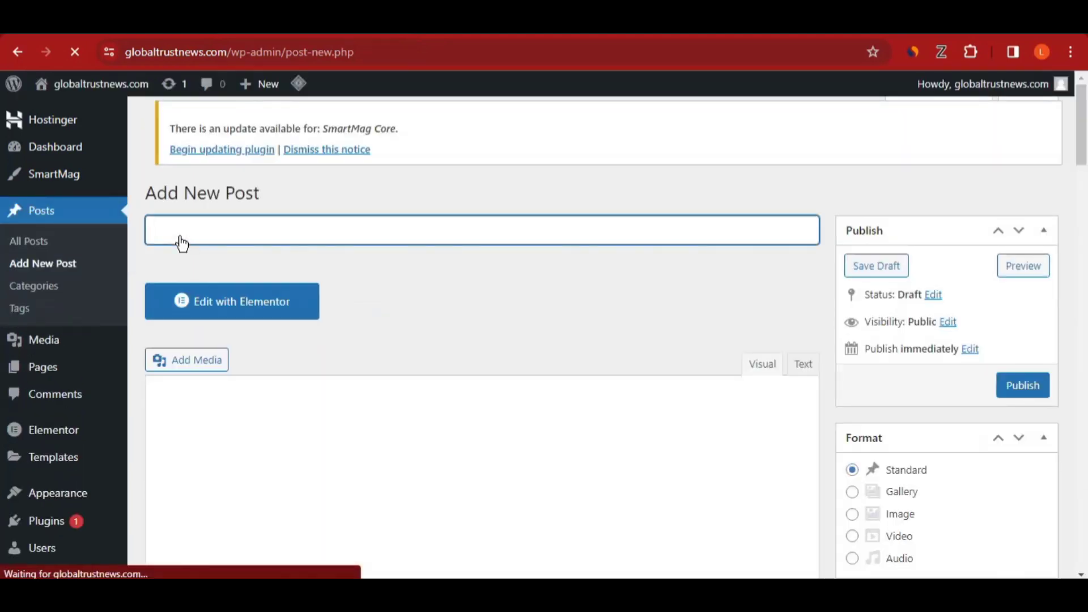
{"action": "scroll", "coordinate": [512, 405], "scroll_direction": "down", "scroll_amount": 4}
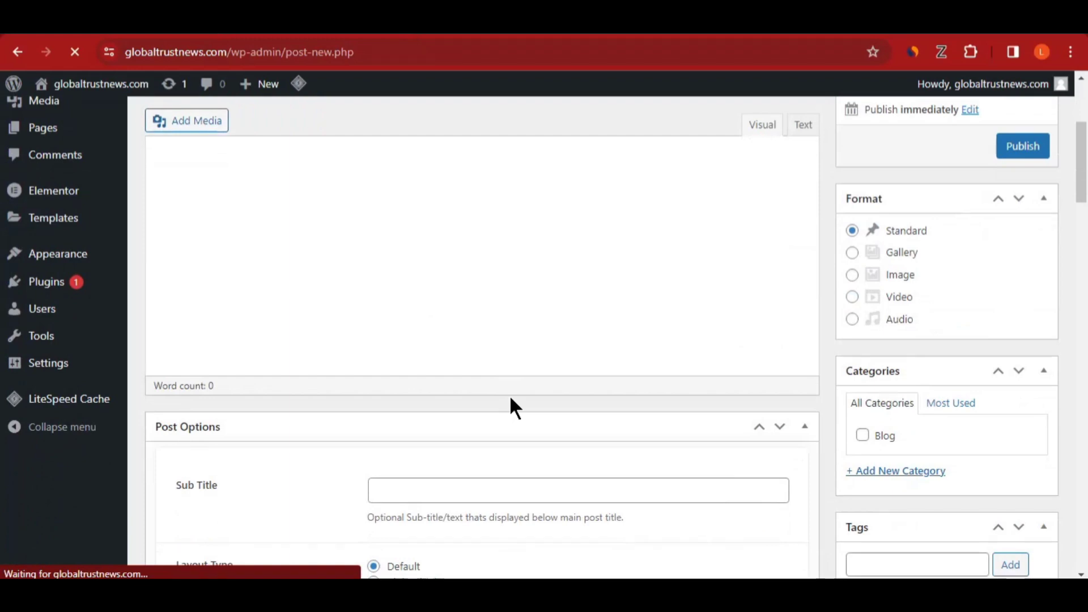
{"action": "scroll", "coordinate": [511, 397], "scroll_direction": "up", "scroll_amount": 2}
{"action": "scroll", "coordinate": [493, 389], "scroll_direction": "up", "scroll_amount": 3}
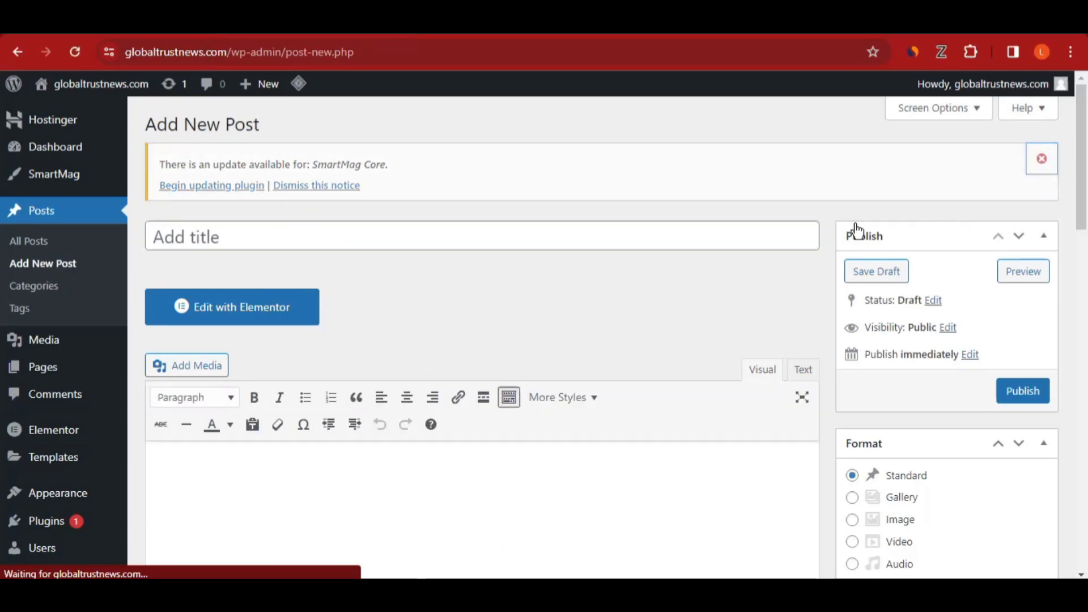
{"action": "left_click", "coordinate": [1041, 158]}
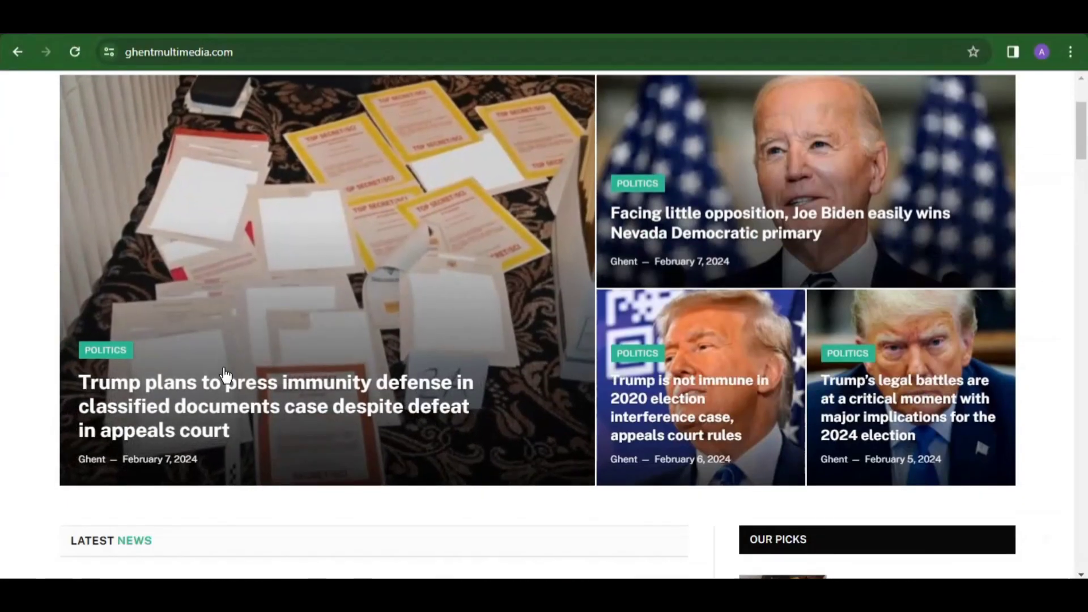
Step: Review the featured stories on ghentmultimedia.com and open the Nevada Democratic primary article to examine its title, image and text layout
{"action": "scroll", "coordinate": [303, 359], "scroll_direction": "up", "scroll_amount": 3}
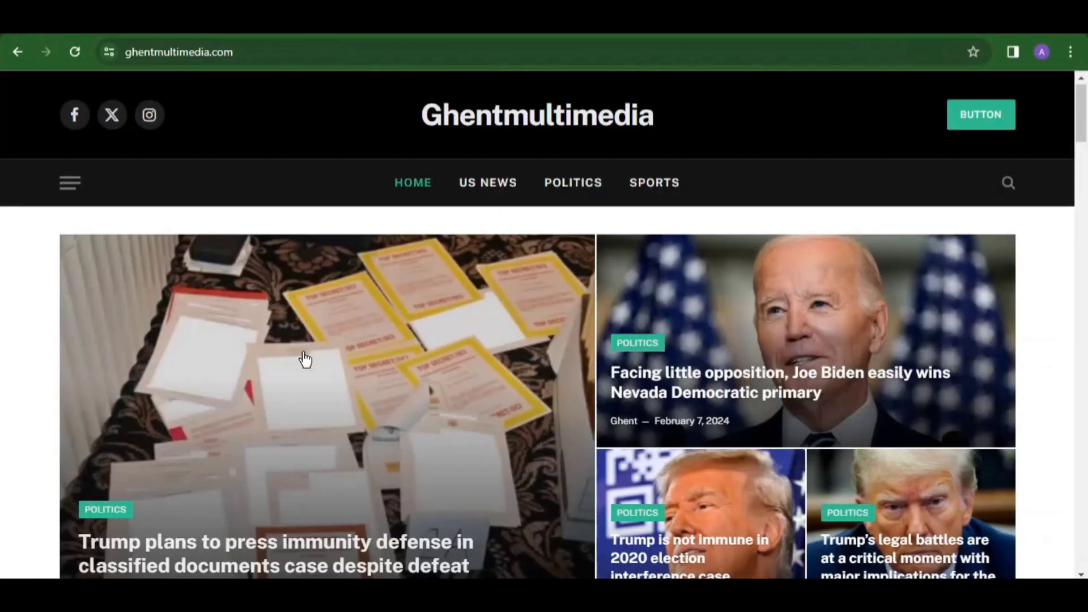
{"action": "scroll", "coordinate": [359, 374], "scroll_direction": "down", "scroll_amount": 5}
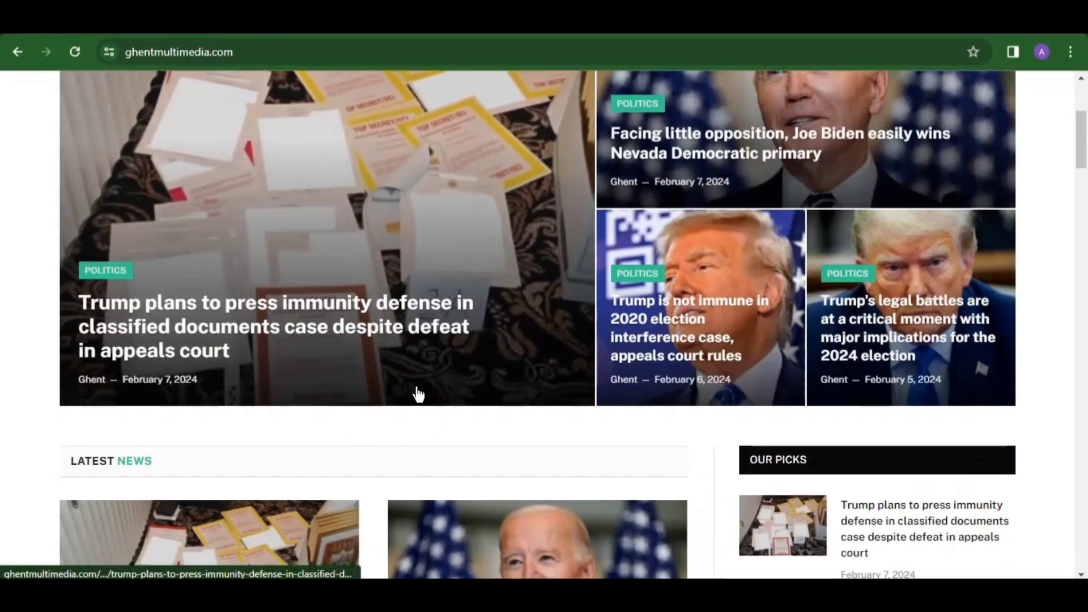
{"action": "scroll", "coordinate": [418, 393], "scroll_direction": "up", "scroll_amount": 5}
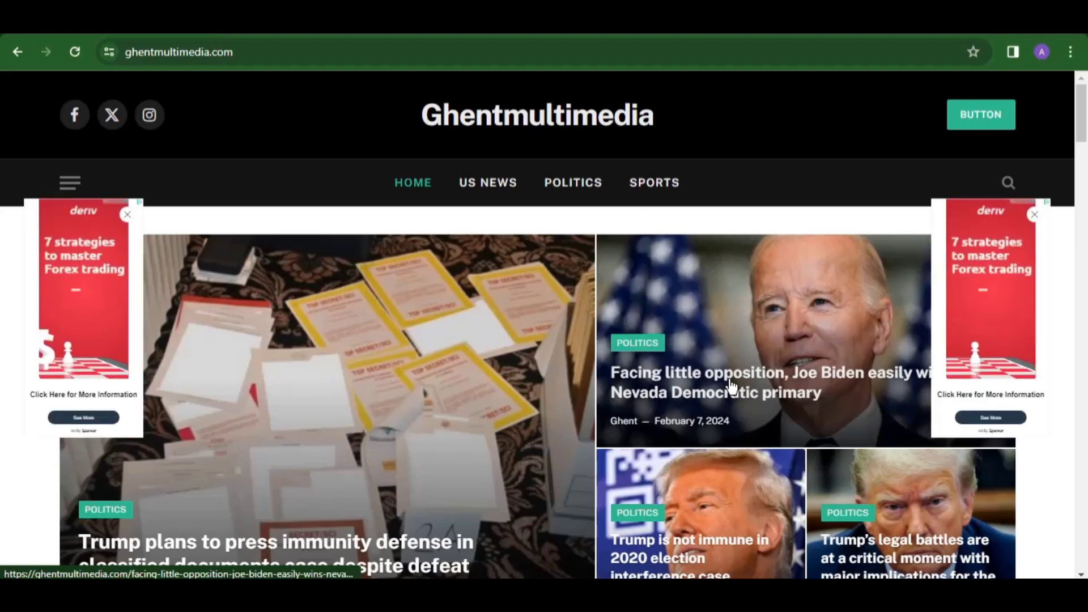
{"action": "left_click", "coordinate": [732, 391]}
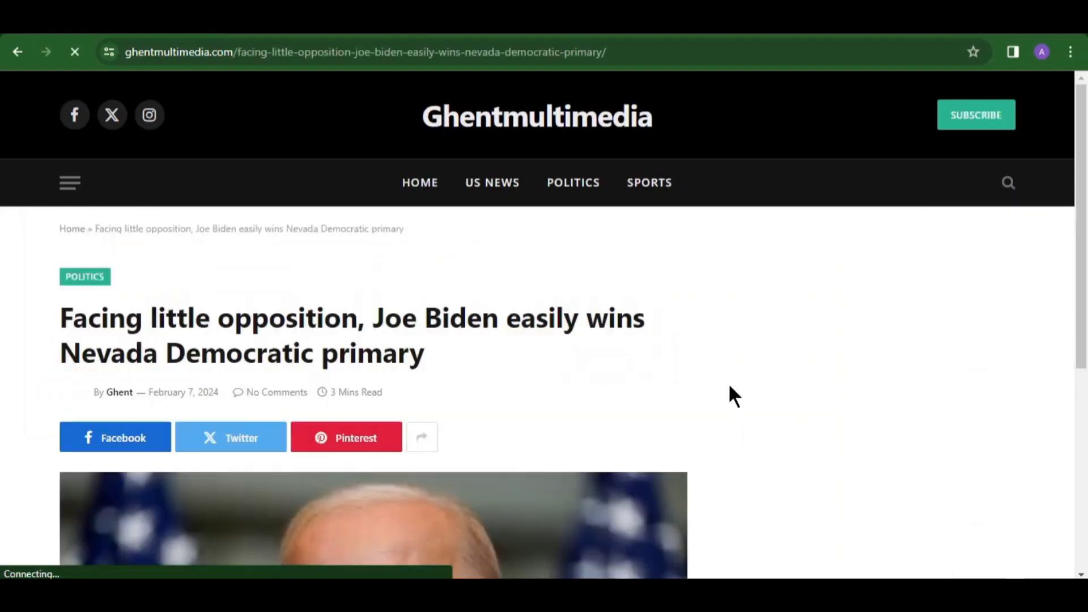
{"action": "scroll", "coordinate": [381, 418], "scroll_direction": "down", "scroll_amount": 4}
{"action": "scroll", "coordinate": [385, 419], "scroll_direction": "down", "scroll_amount": 3}
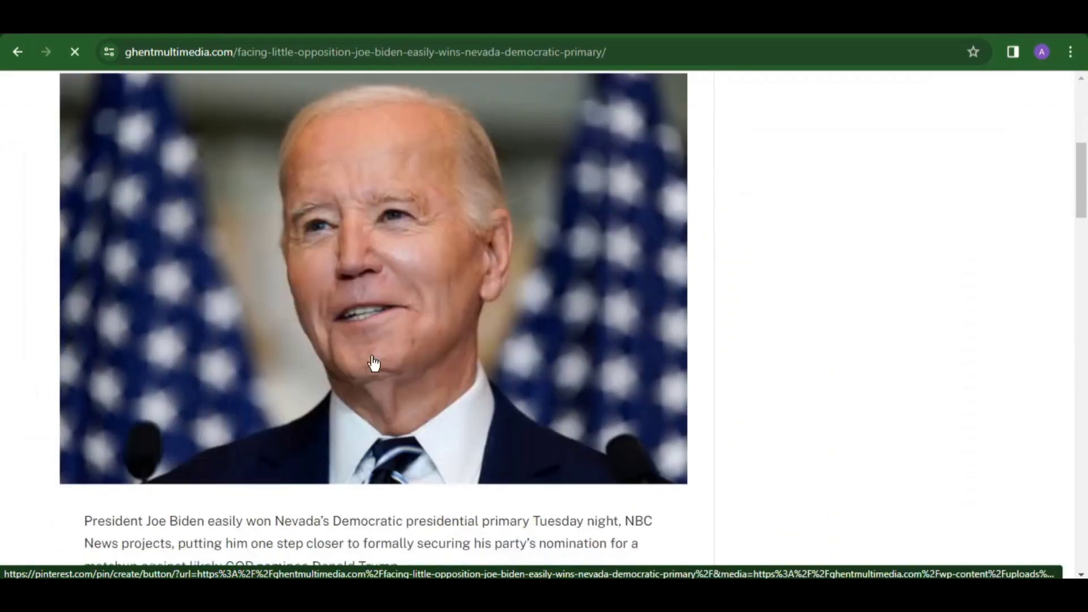
{"action": "scroll", "coordinate": [315, 328], "scroll_direction": "up", "scroll_amount": 3}
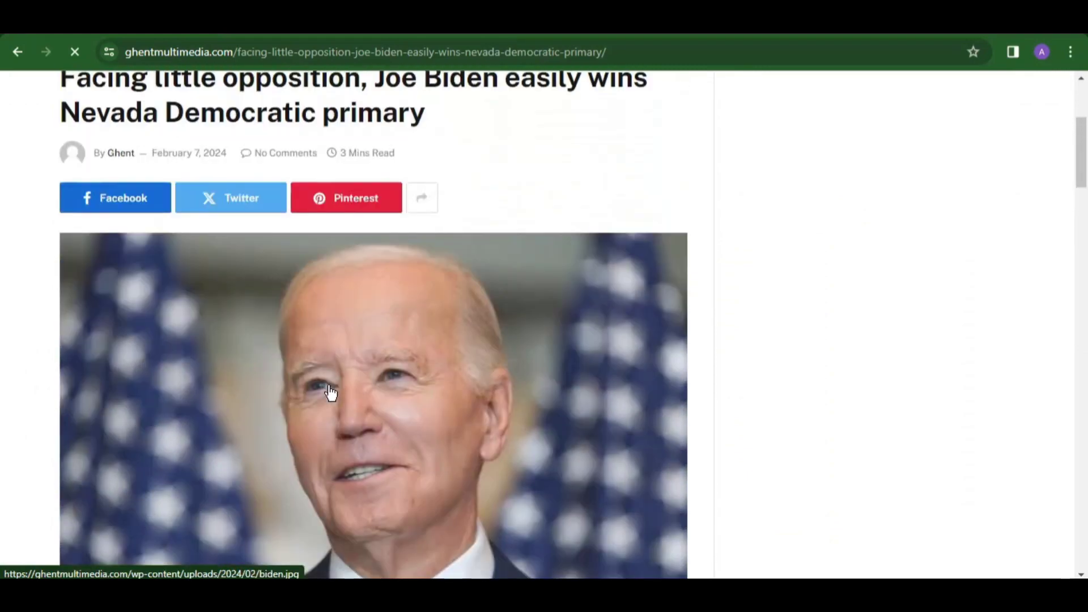
Step: Copy the Nevada Democratic primary article's headline from ghentmultimedia.com and paste it as the new post's title
{"action": "scroll", "coordinate": [331, 397], "scroll_direction": "up", "scroll_amount": 3}
{"action": "left_click_drag", "start_coordinate": [433, 281], "coordinate": [67, 243]}
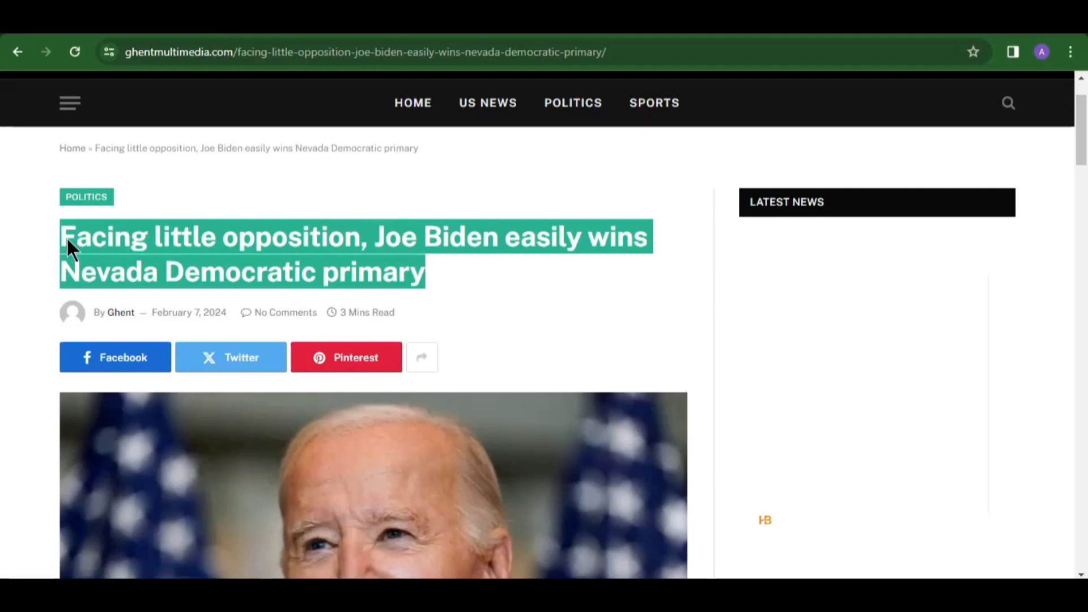
{"action": "right_click", "coordinate": [94, 241]}
{"action": "left_click", "coordinate": [136, 256]}
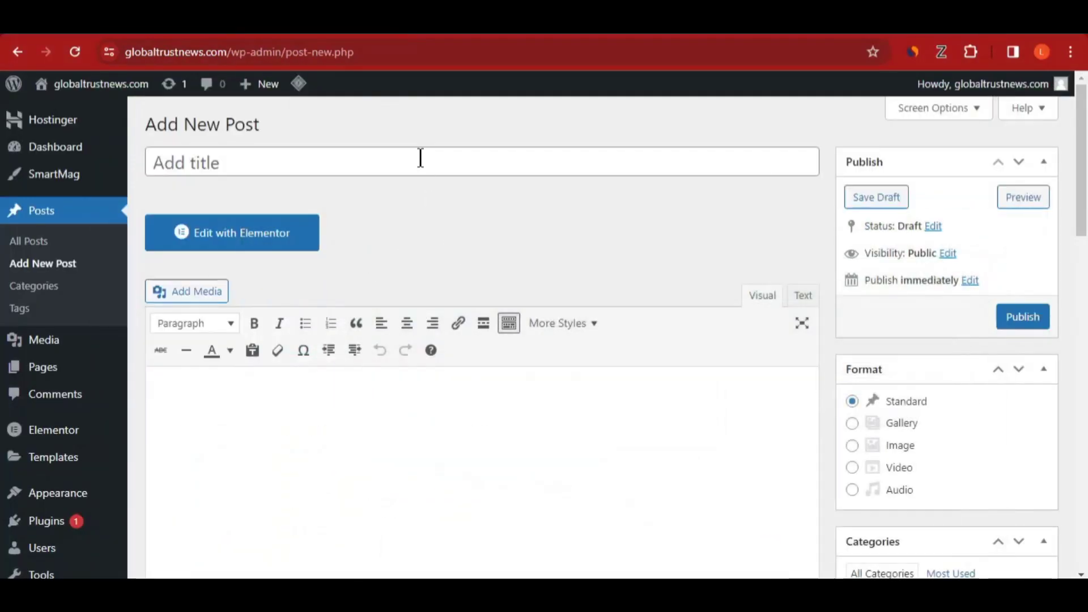
{"action": "right_click", "coordinate": [421, 158]}
{"action": "left_click", "coordinate": [460, 314]}
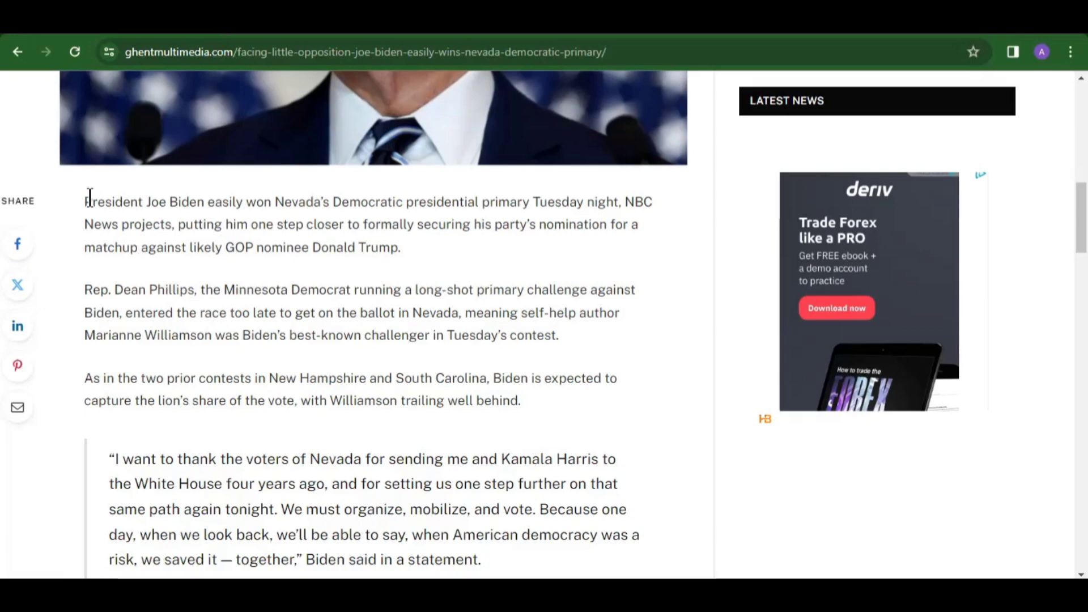
Step: Copy the article's first three paragraphs and paste them into the new post's body
{"action": "left_click_drag", "start_coordinate": [90, 198], "coordinate": [539, 406]}
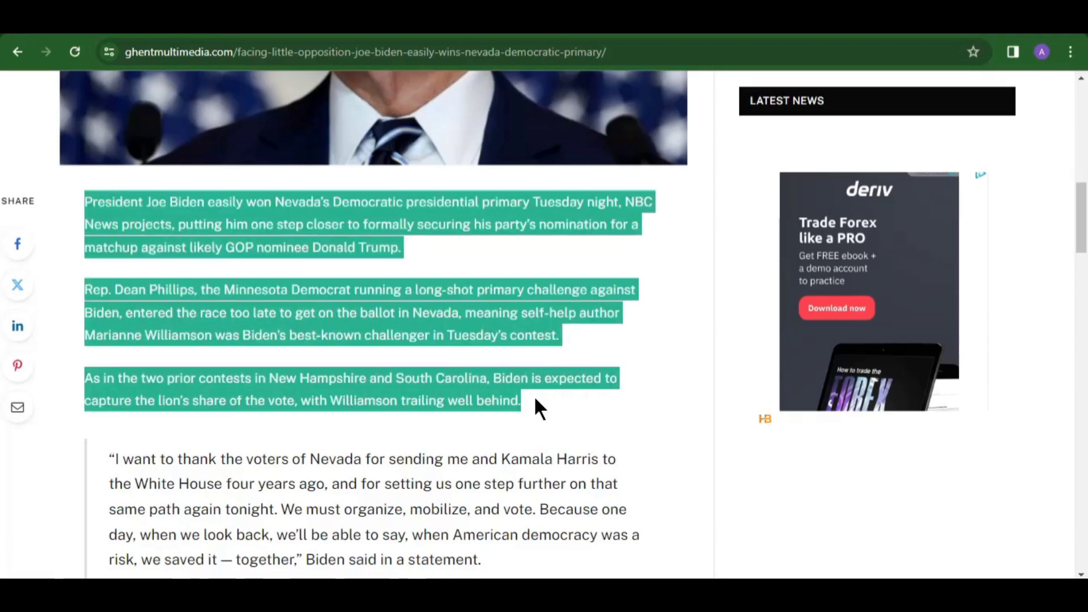
{"action": "right_click", "coordinate": [522, 327]}
{"action": "left_click", "coordinate": [558, 342]}
{"action": "left_click", "coordinate": [996, 33]}
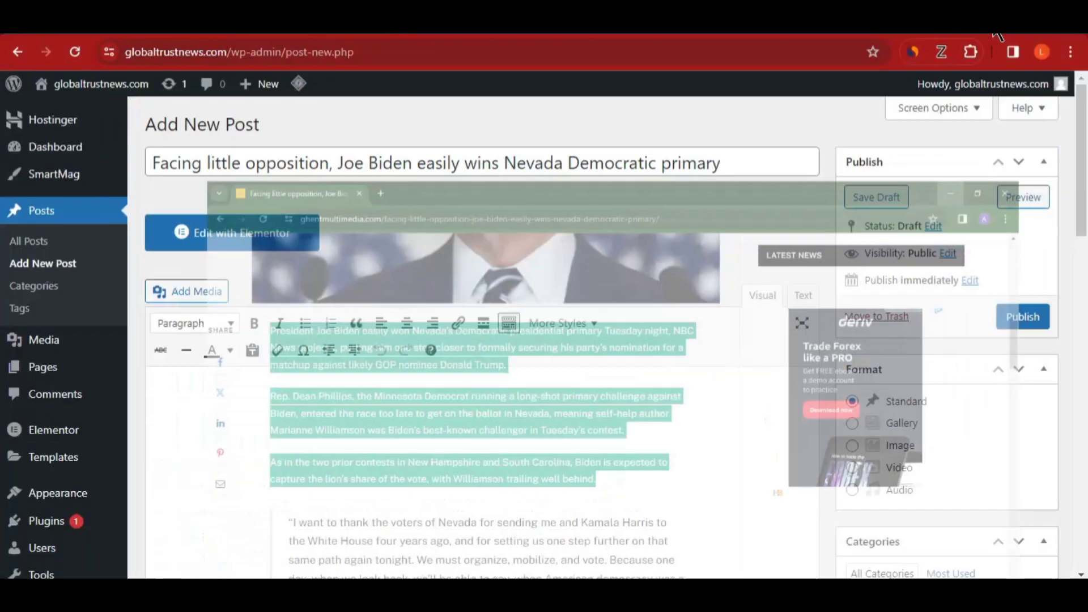
{"action": "key", "text": "ctrl+v"}
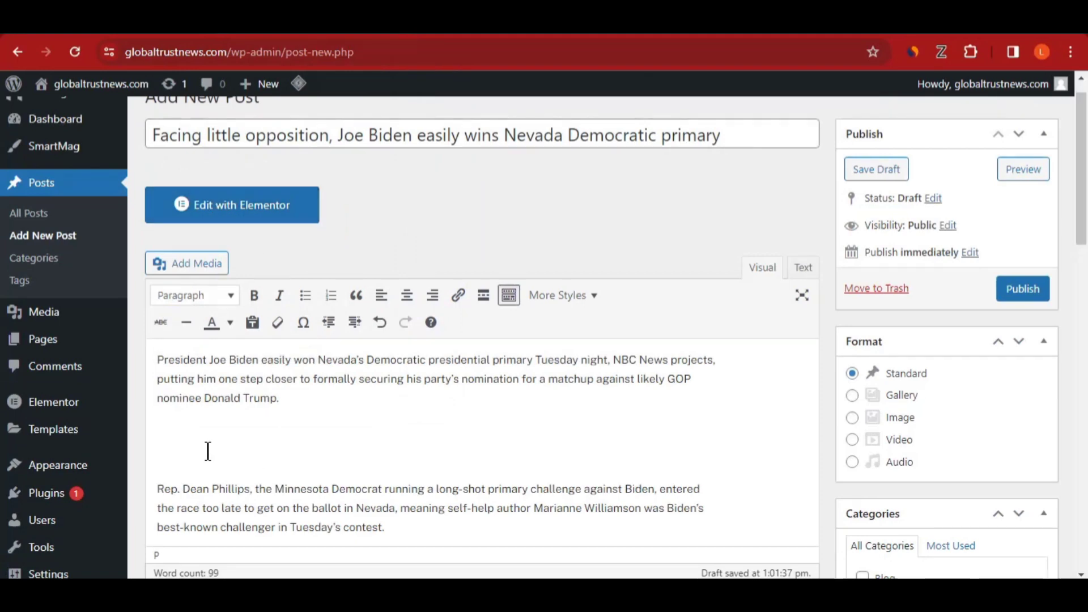
Step: Return to the ghentmultimedia.com article and save its main photo to the computer
{"action": "key", "text": "alt+Tab"}
{"action": "right_click", "coordinate": [401, 241]}
{"action": "left_click", "coordinate": [478, 478]}
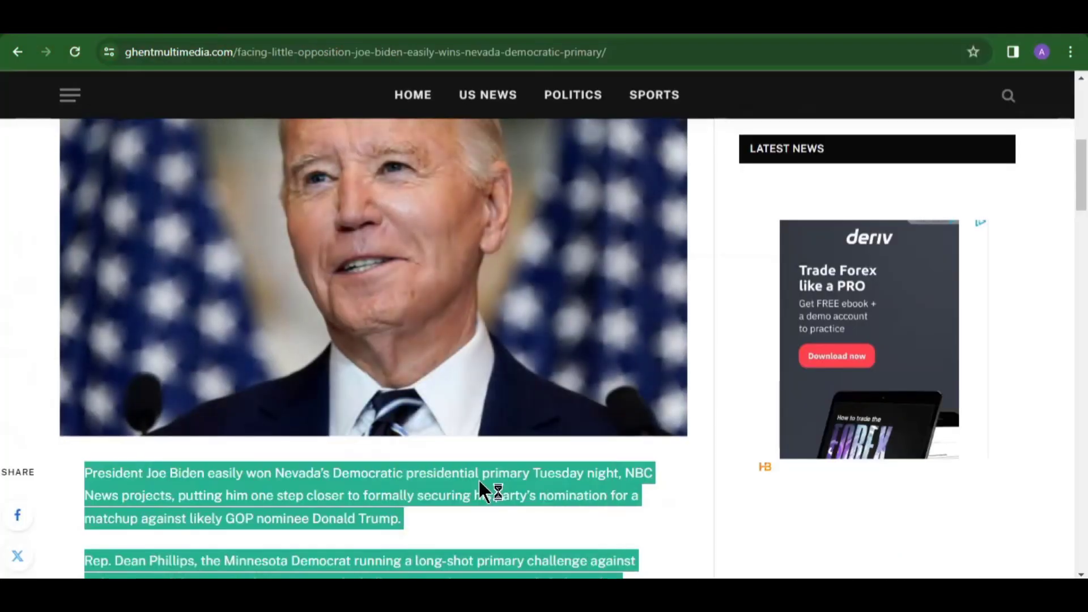
{"action": "left_click", "coordinate": [399, 357]}
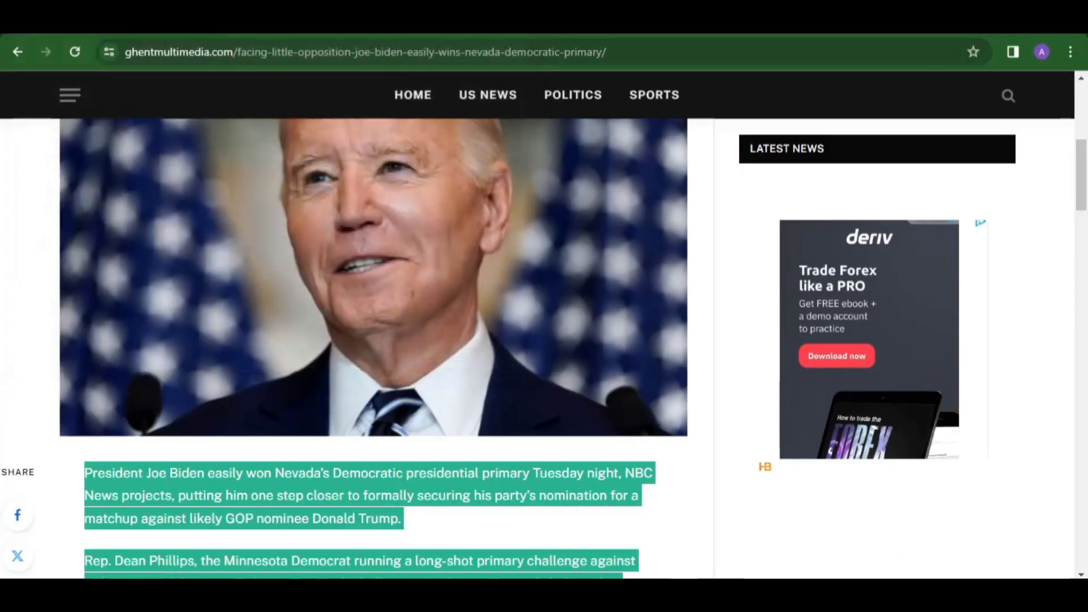
Step: Back in the WordPress post, upload biden.jpg and set it as the featured image
{"action": "key", "text": "alt+Tab"}
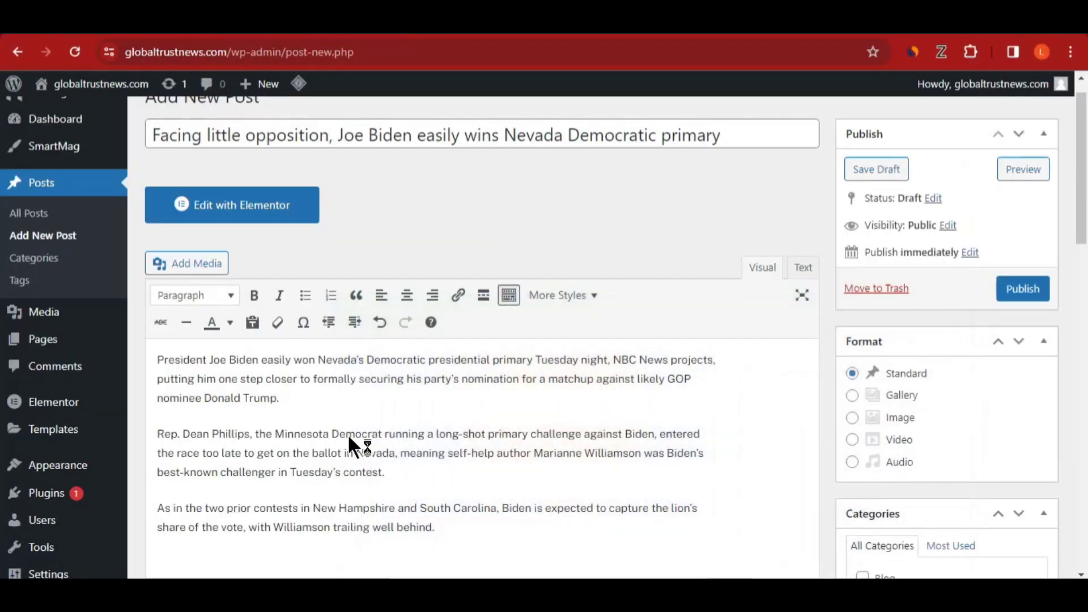
{"action": "scroll", "coordinate": [895, 409], "scroll_direction": "down", "scroll_amount": 12}
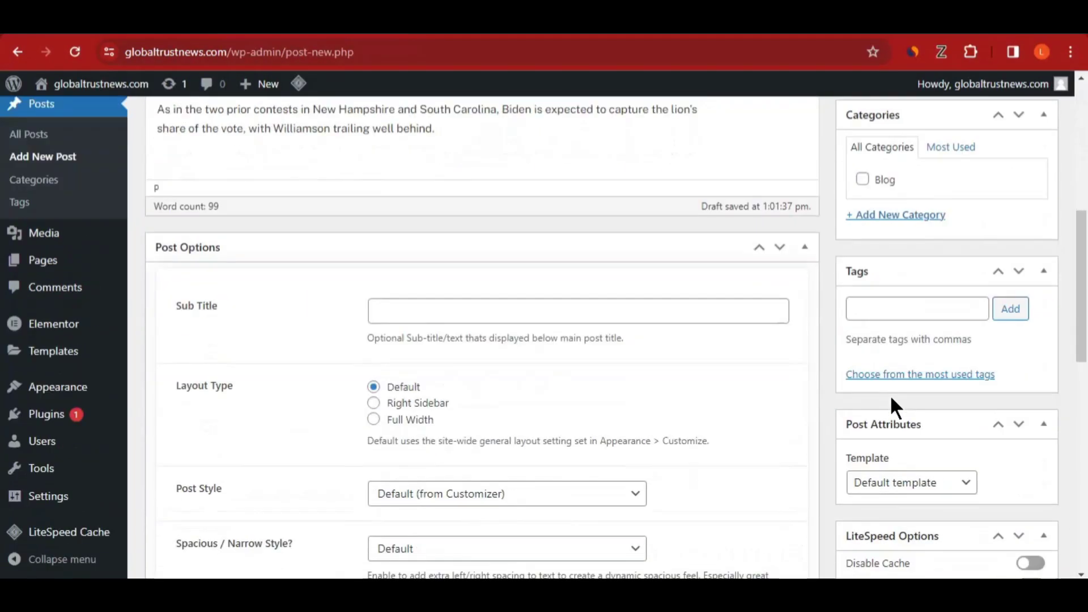
{"action": "scroll", "coordinate": [890, 412], "scroll_direction": "down", "scroll_amount": 5}
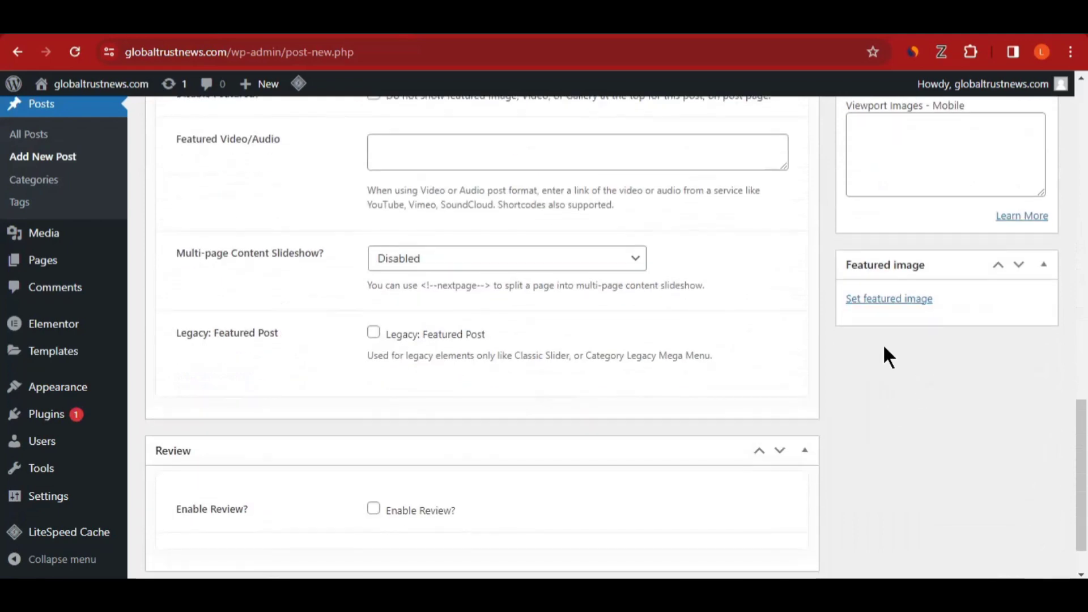
{"action": "left_click", "coordinate": [882, 300]}
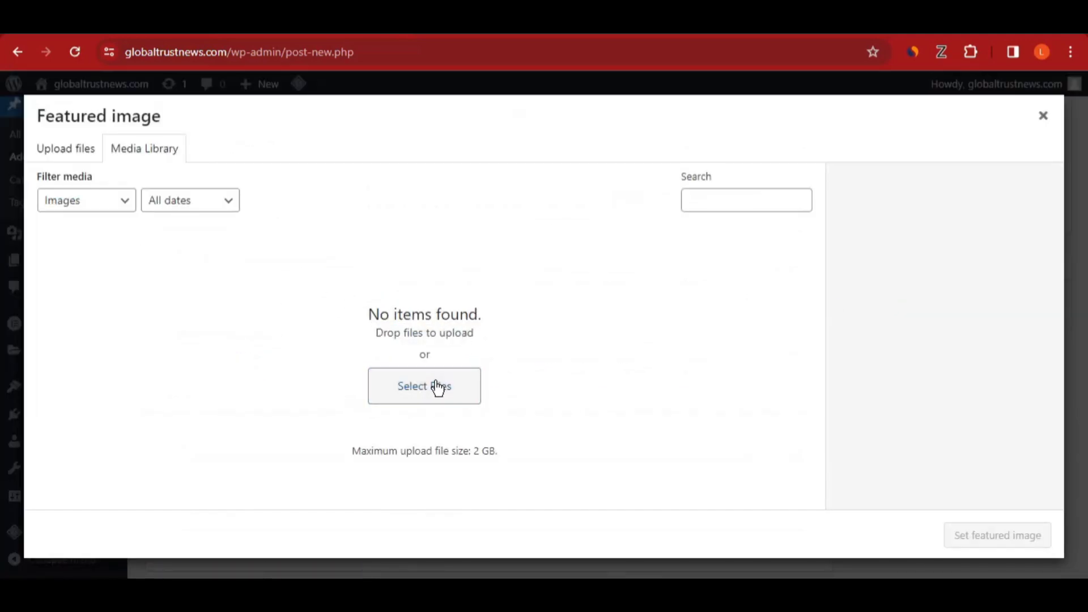
{"action": "left_click", "coordinate": [440, 389]}
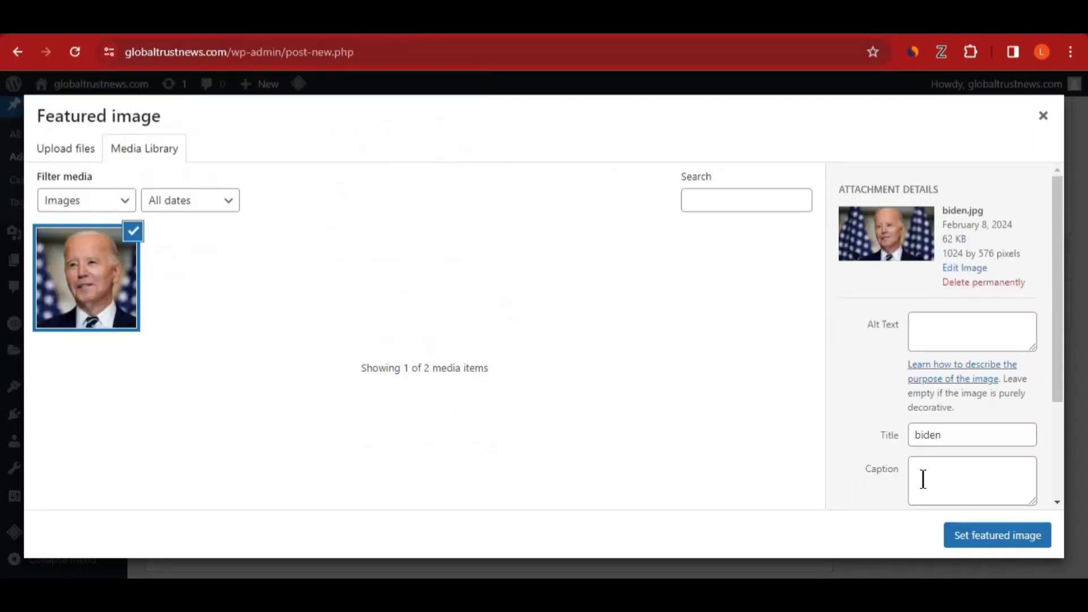
{"action": "left_click", "coordinate": [975, 536]}
Step: Check the source article's category label and add a new category named POLITICS to the post
{"action": "scroll", "coordinate": [992, 487], "scroll_direction": "up", "scroll_amount": 10}
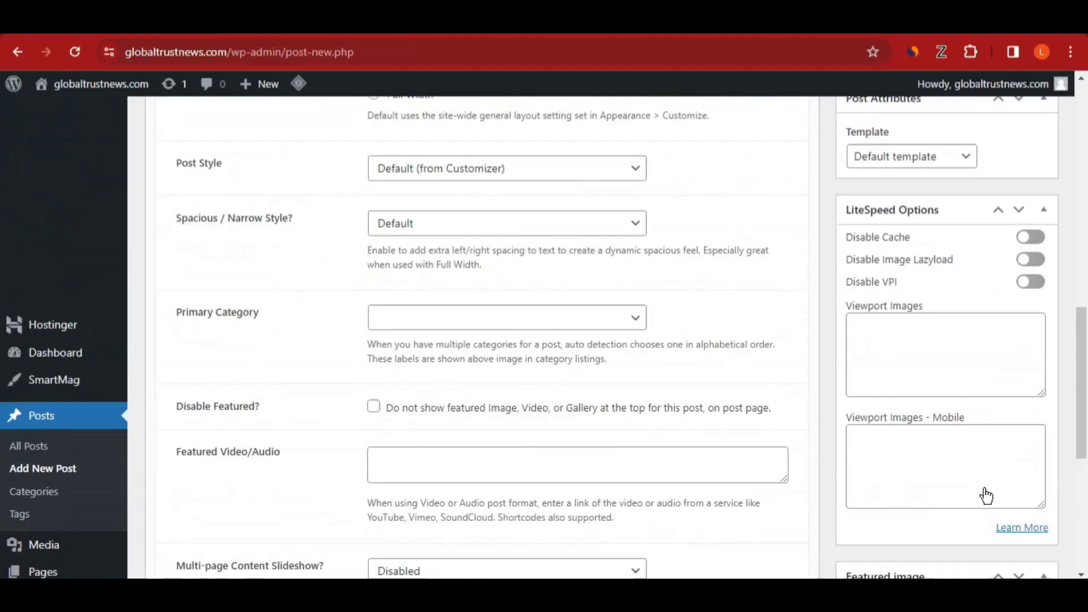
{"action": "scroll", "coordinate": [992, 473], "scroll_direction": "up", "scroll_amount": 4}
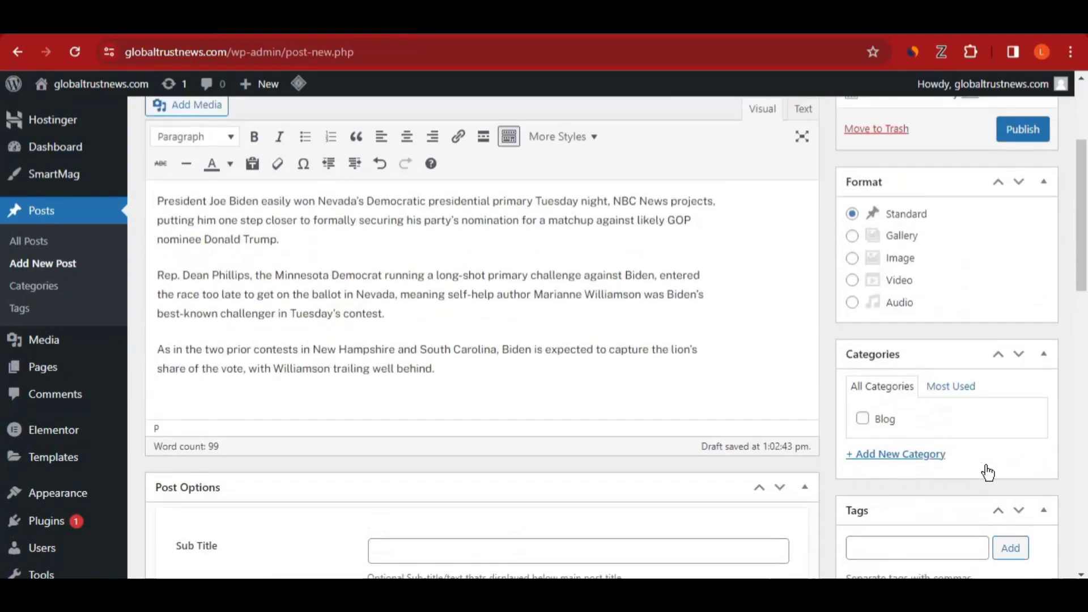
{"action": "scroll", "coordinate": [408, 340], "scroll_direction": "up", "scroll_amount": 3}
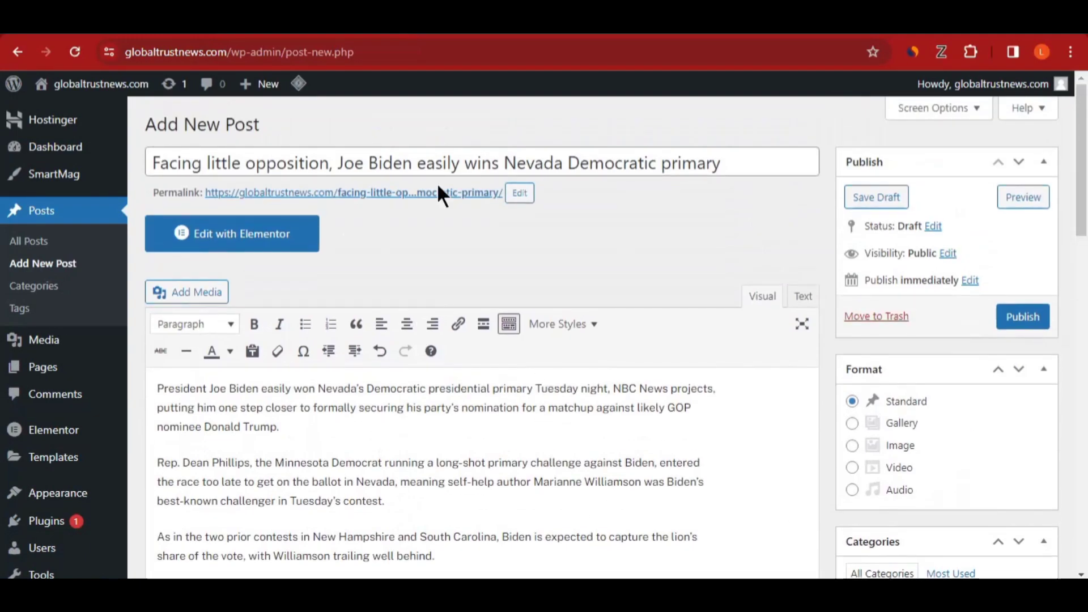
{"action": "scroll", "coordinate": [680, 300], "scroll_direction": "down", "scroll_amount": 3}
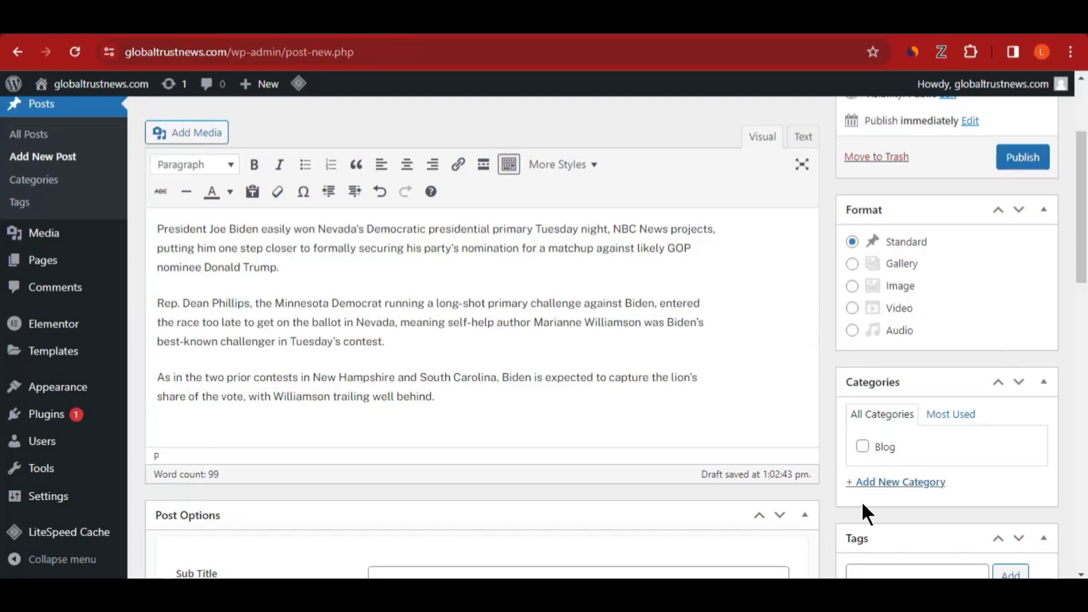
{"action": "left_click", "coordinate": [880, 485]}
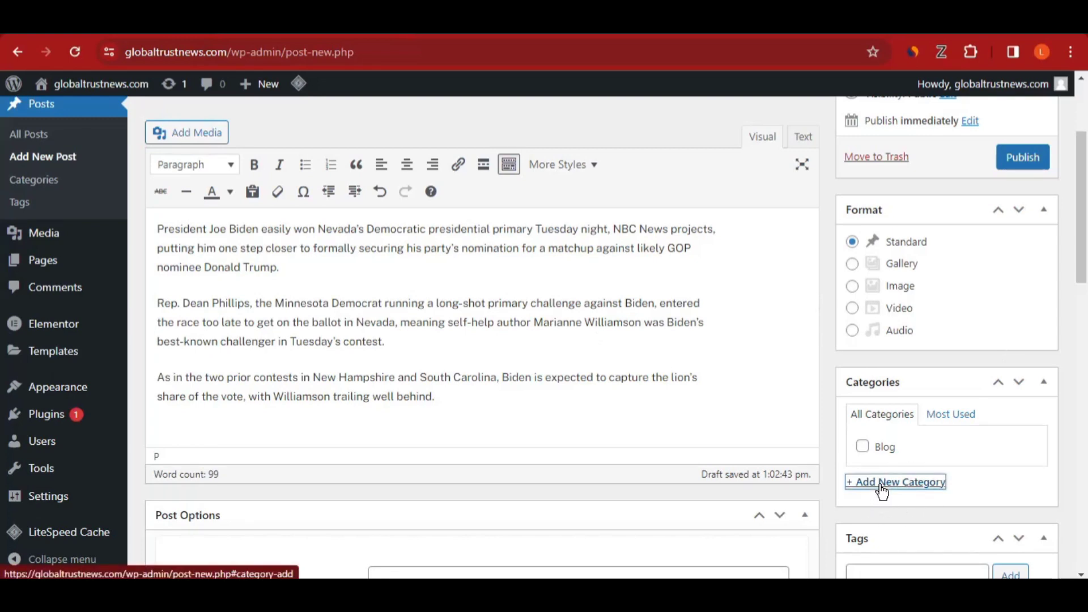
{"action": "scroll", "coordinate": [882, 490], "scroll_direction": "down", "scroll_amount": 3}
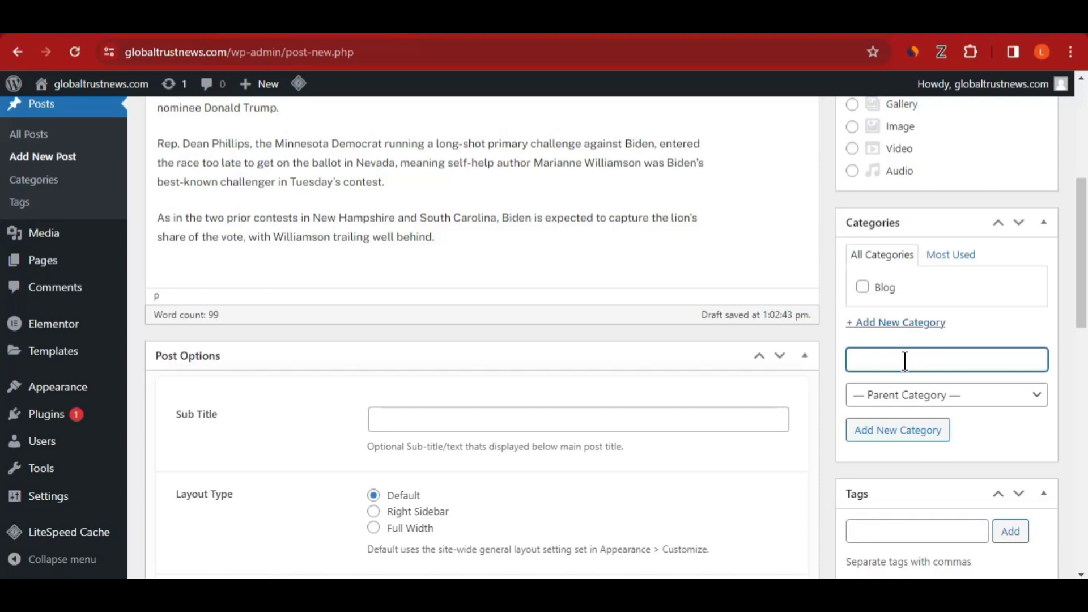
{"action": "scroll", "coordinate": [569, 295], "scroll_direction": "up", "scroll_amount": 2}
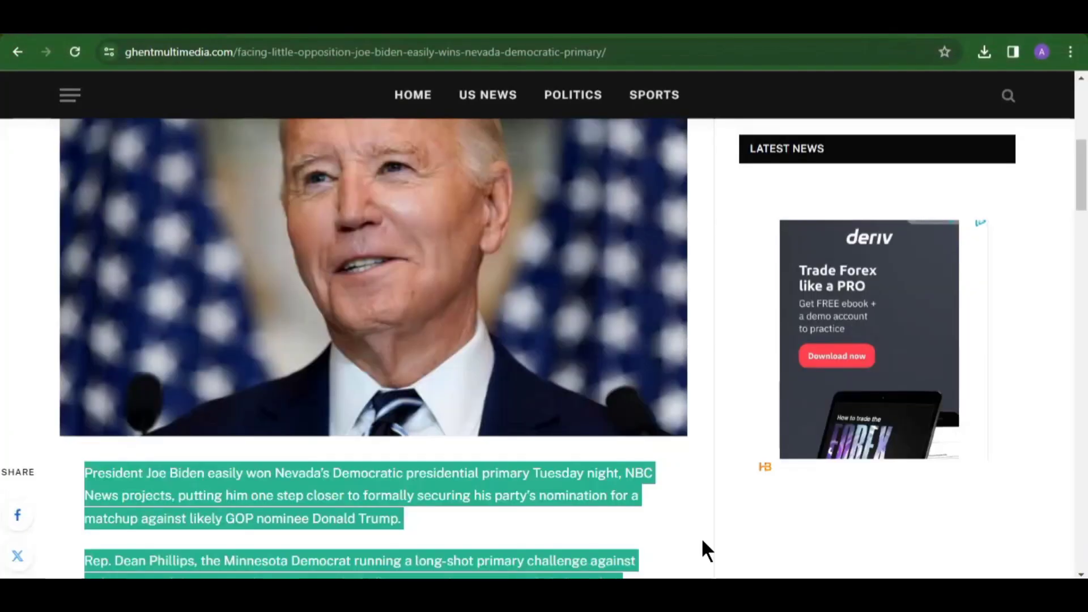
{"action": "scroll", "coordinate": [552, 436], "scroll_direction": "up", "scroll_amount": 5}
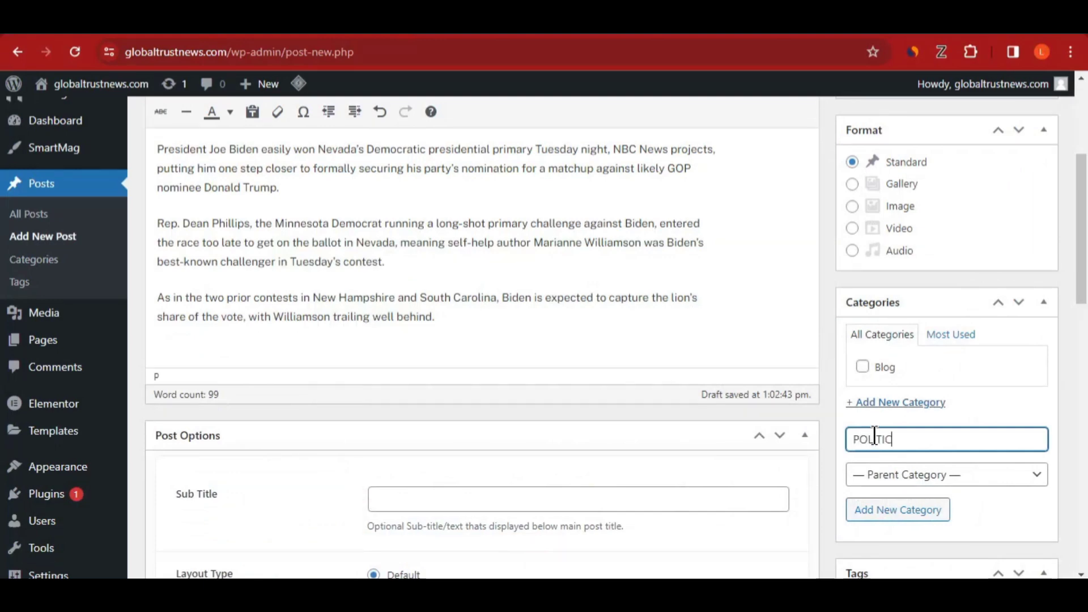
{"action": "type", "text": "S"}
{"action": "left_click", "coordinate": [889, 513]}
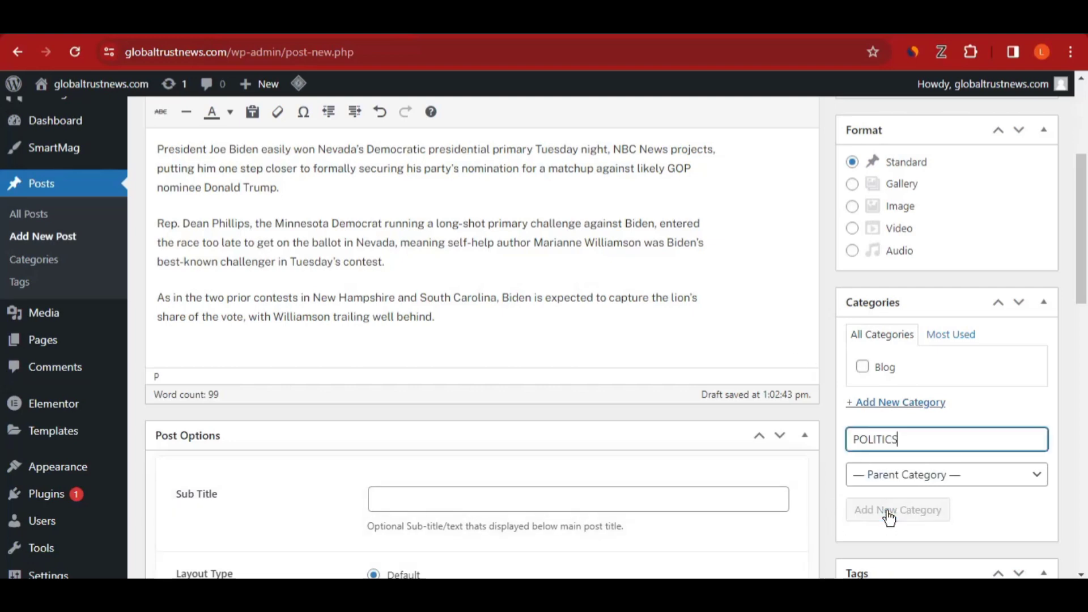
Step: Look over the remaining post options and publish the Nevada Democratic primary post
{"action": "scroll", "coordinate": [918, 485], "scroll_direction": "down", "scroll_amount": 8}
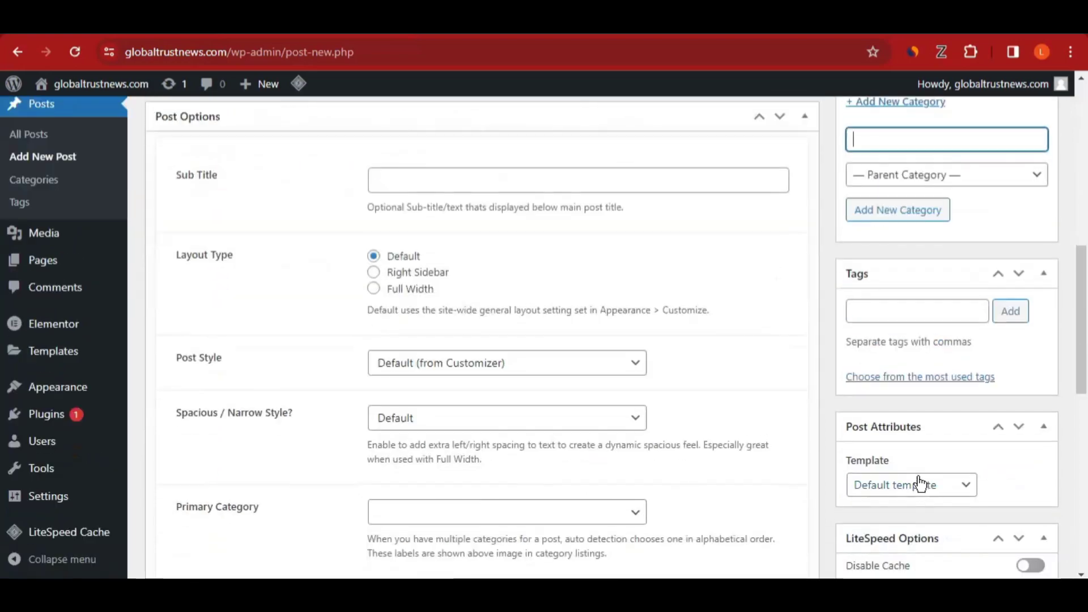
{"action": "scroll", "coordinate": [916, 464], "scroll_direction": "down", "scroll_amount": 8}
{"action": "scroll", "coordinate": [923, 464], "scroll_direction": "up", "scroll_amount": 14}
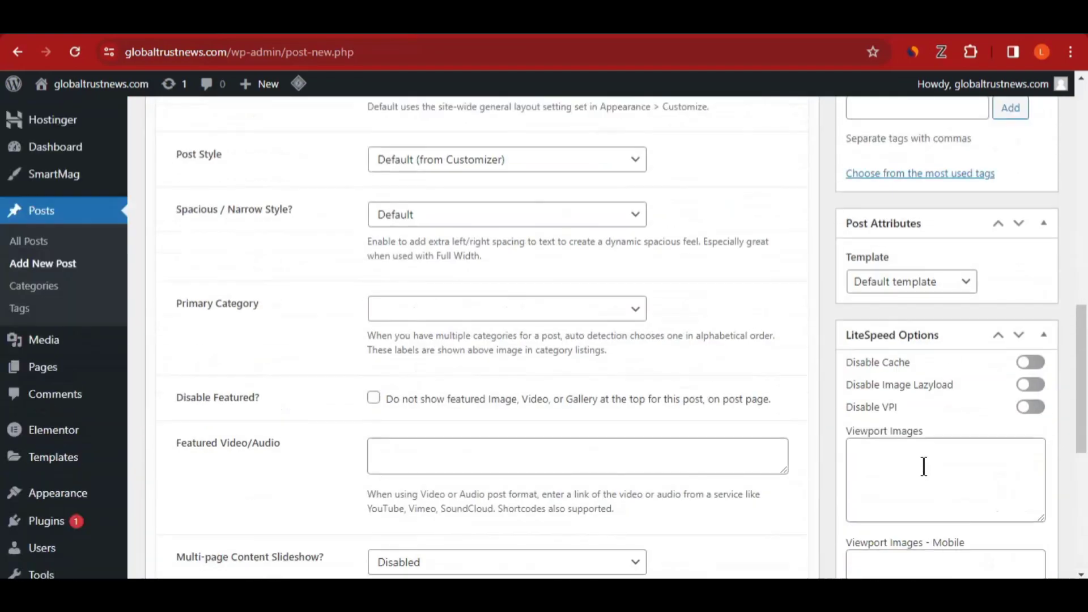
{"action": "scroll", "coordinate": [936, 474], "scroll_direction": "up", "scroll_amount": 3}
{"action": "left_click", "coordinate": [1023, 320]}
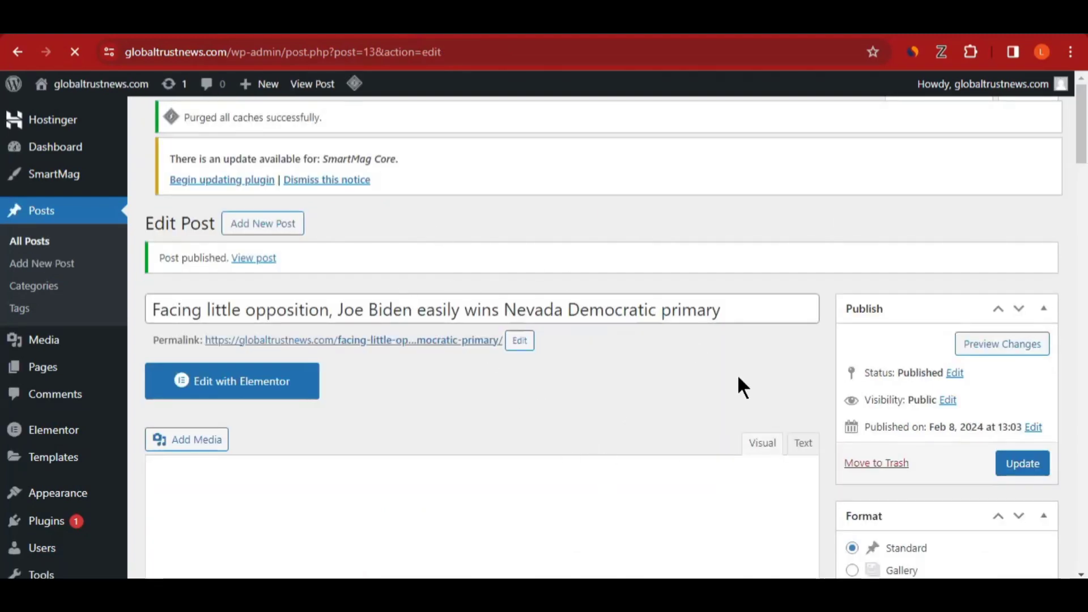
Step: Switch to ghentmultimedia.com and open the related post "Trump is not immune in 2020 election interference case, appeals court rules"
{"action": "mouse_move", "coordinate": [680, 577]}
{"action": "left_click", "coordinate": [652, 473]}
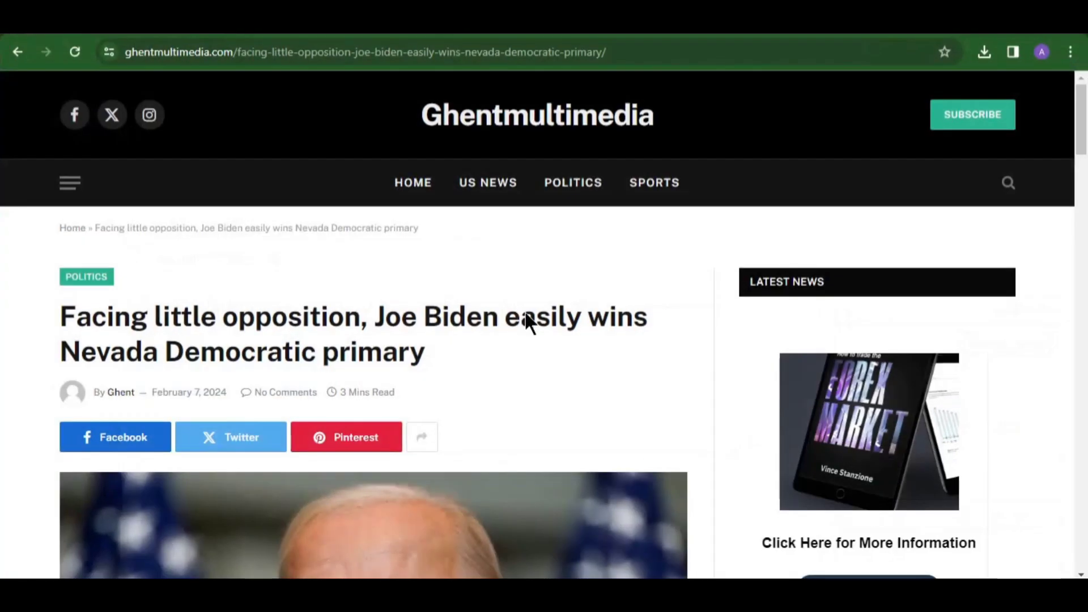
{"action": "scroll", "coordinate": [510, 323], "scroll_direction": "down", "scroll_amount": 4}
{"action": "scroll", "coordinate": [576, 401], "scroll_direction": "down", "scroll_amount": 20}
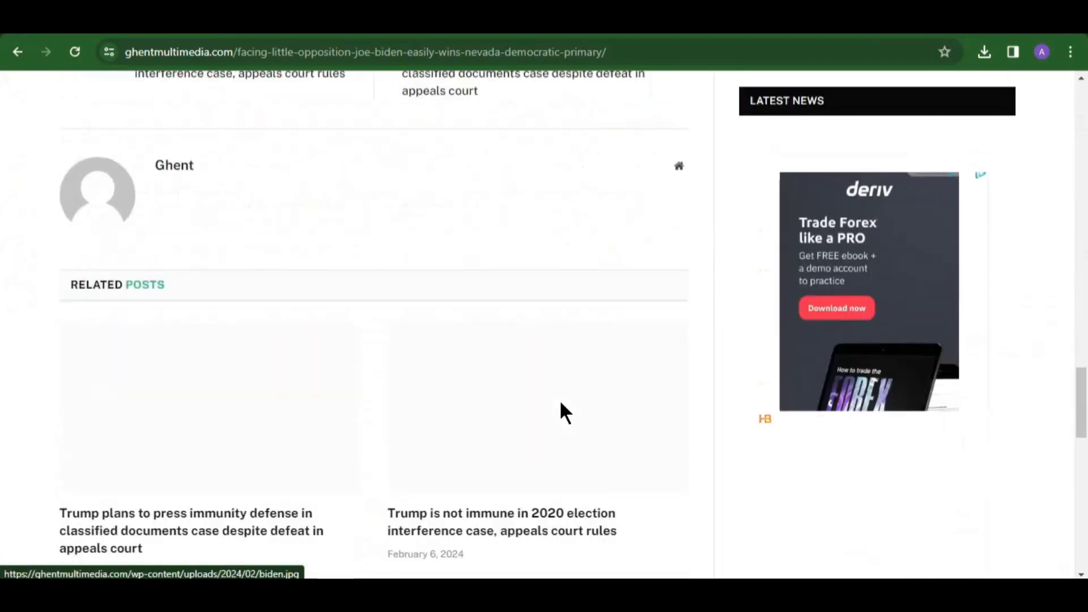
{"action": "scroll", "coordinate": [518, 413], "scroll_direction": "down", "scroll_amount": 3}
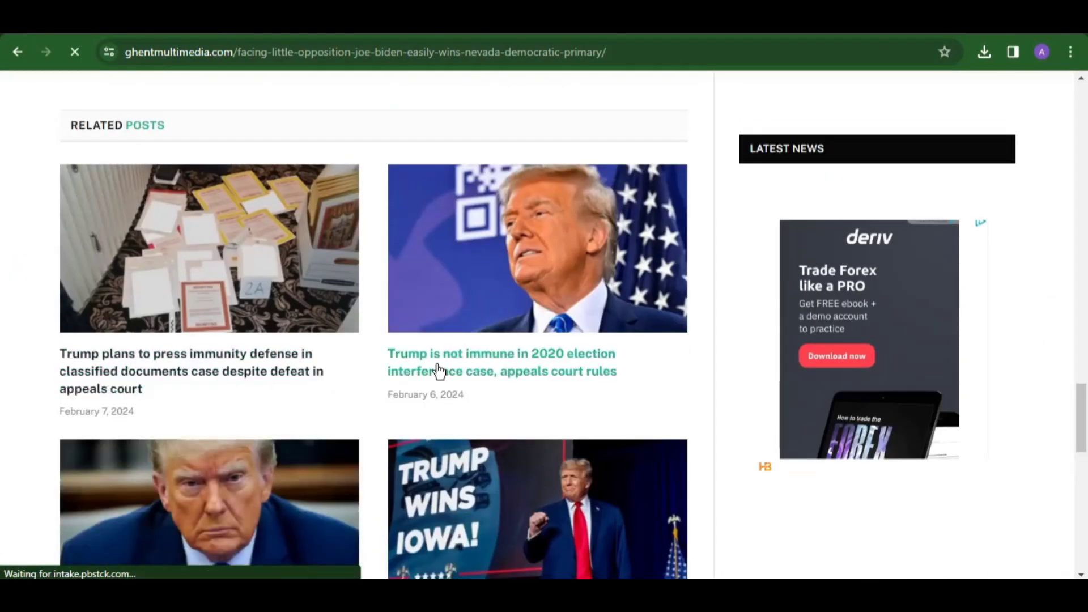
{"action": "left_click", "coordinate": [440, 372]}
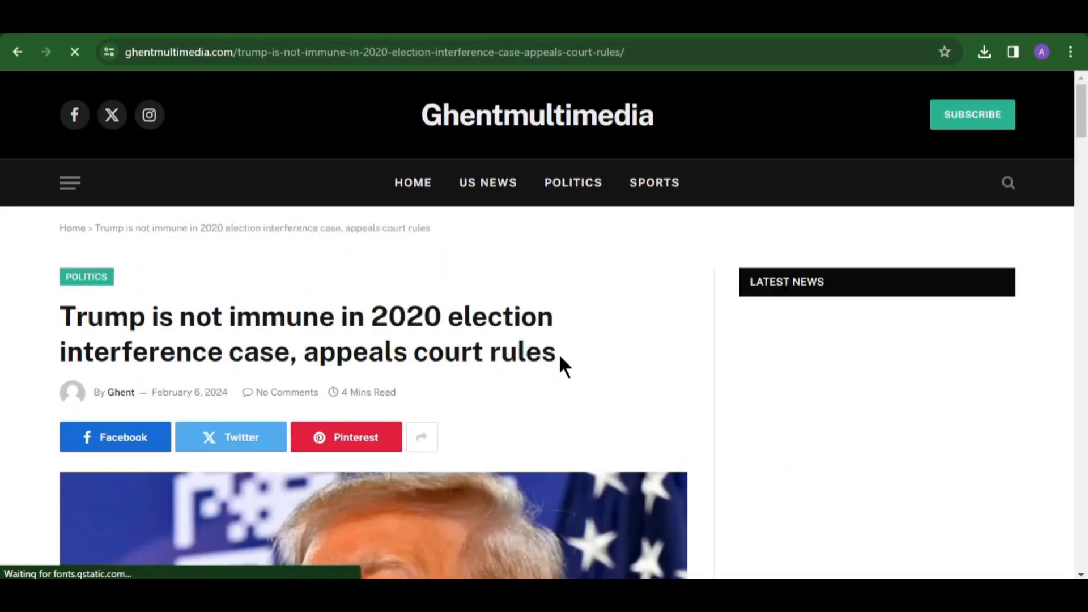
Step: Start another WordPress post and paste in the title "Trump is not immune in 2020 election interference case, appeals court rules"
{"action": "key", "text": "alt+Tab"}
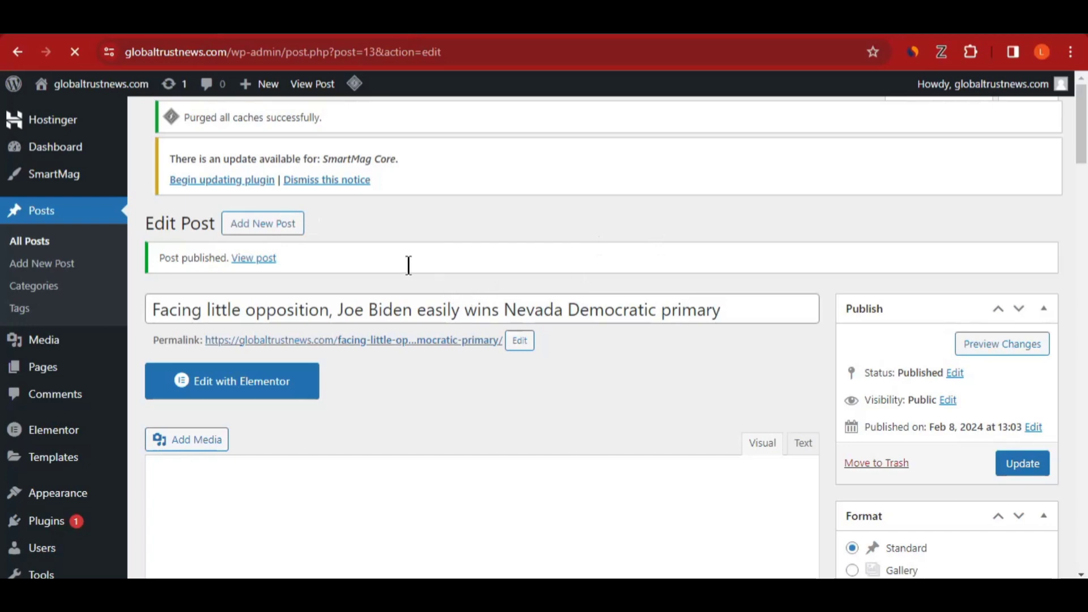
{"action": "scroll", "coordinate": [416, 270], "scroll_direction": "down", "scroll_amount": 5}
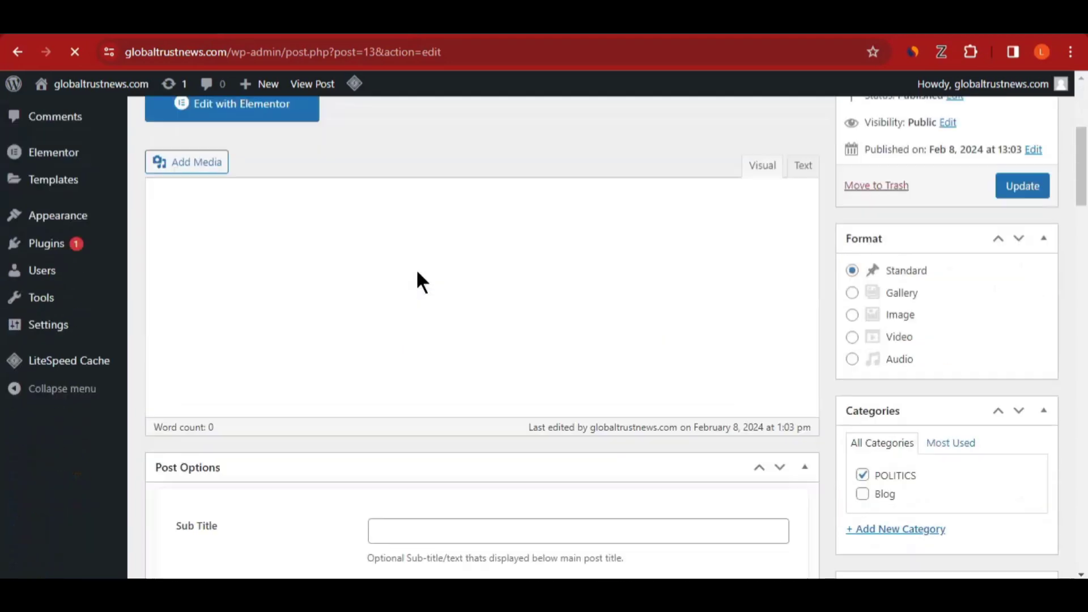
{"action": "scroll", "coordinate": [416, 268], "scroll_direction": "up", "scroll_amount": 6}
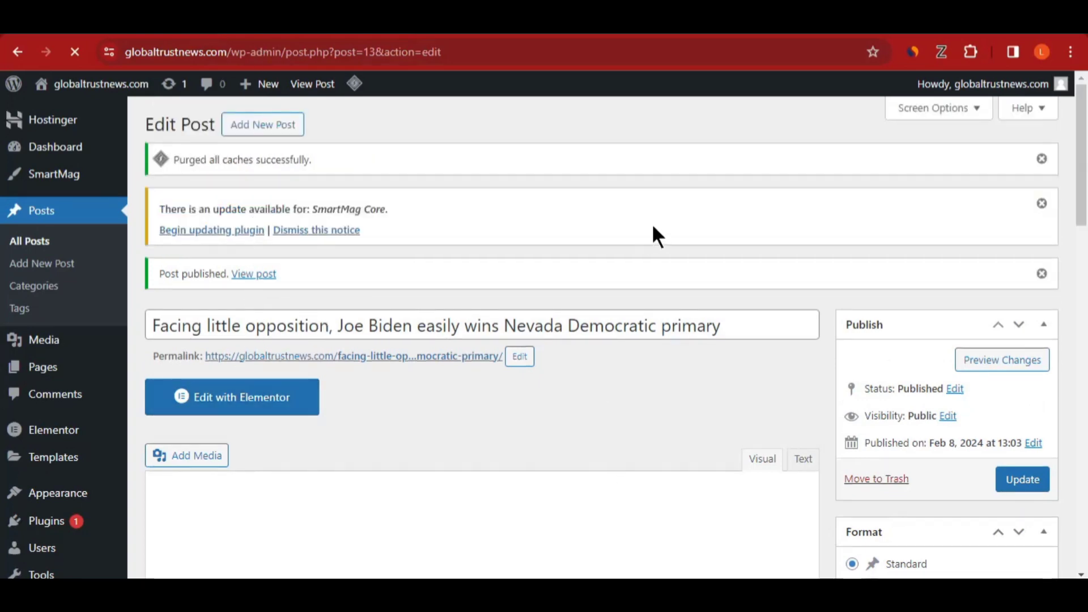
{"action": "left_click", "coordinate": [267, 123]}
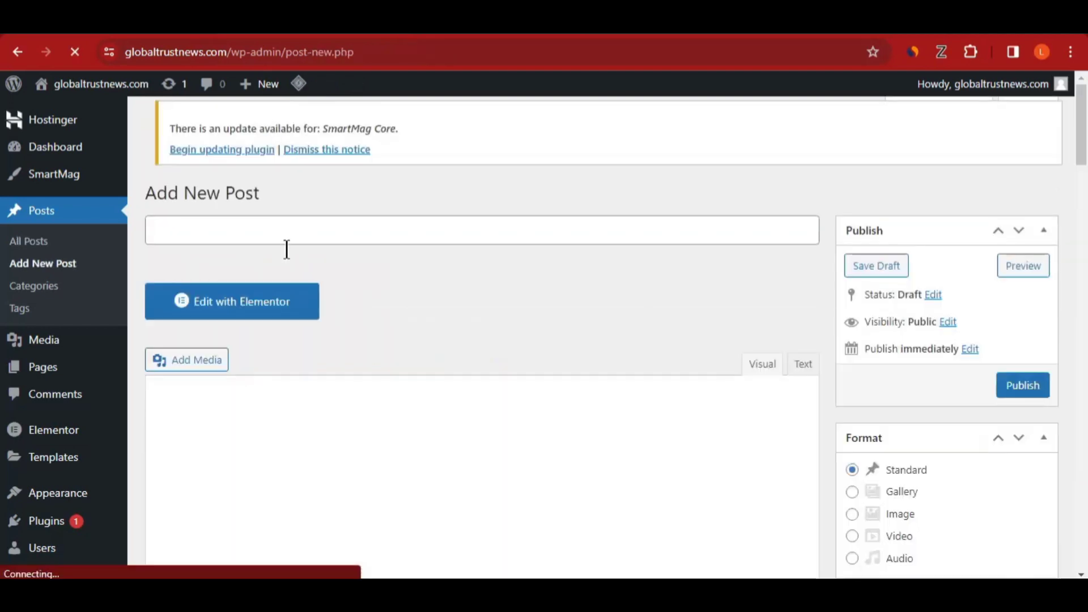
{"action": "right_click", "coordinate": [283, 229]}
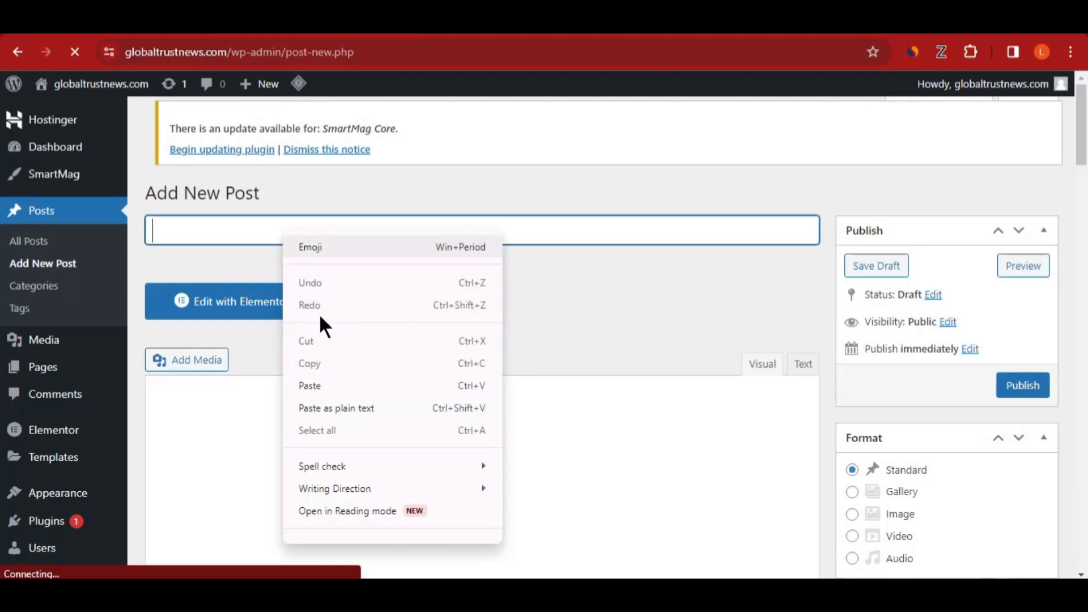
{"action": "left_click", "coordinate": [318, 387]}
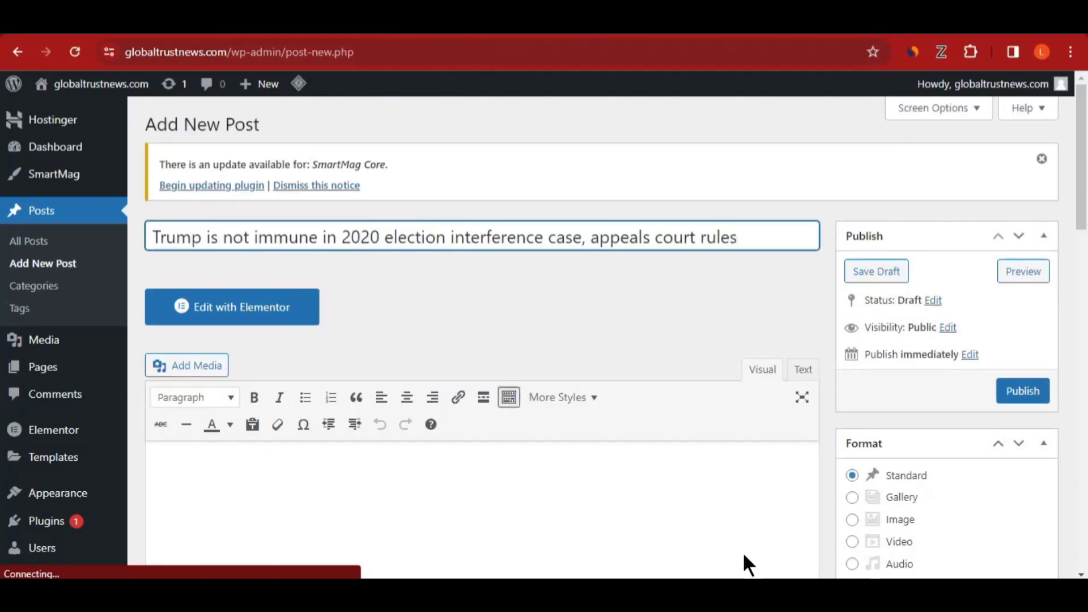
Step: Copy the first two paragraphs of the ghentmultimedia.com article on Trump's immunity and paste them into the new post's body
{"action": "mouse_move", "coordinate": [679, 578]}
{"action": "left_click", "coordinate": [680, 533]}
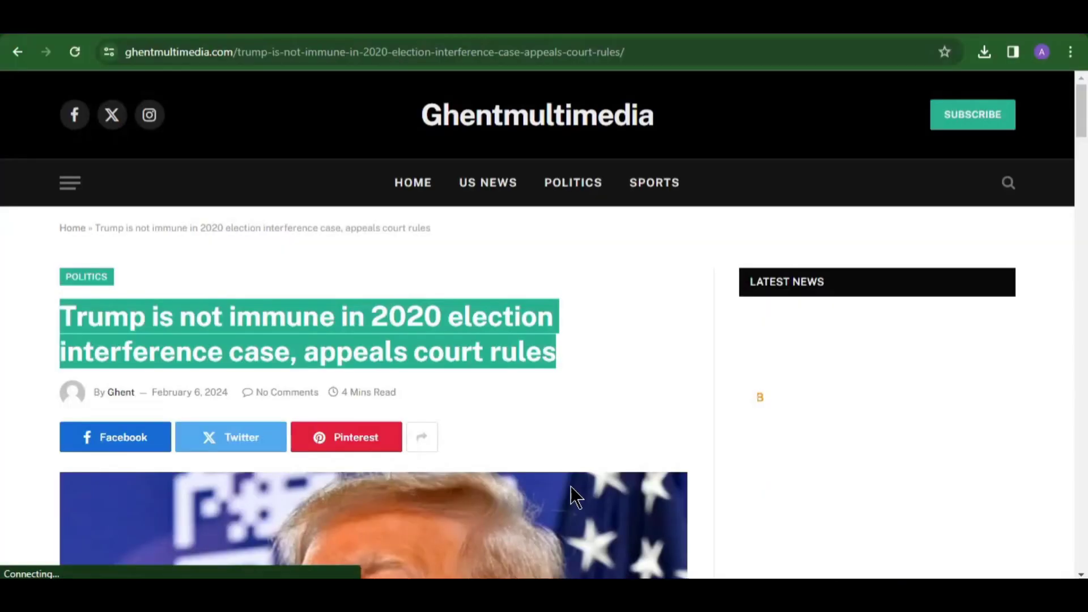
{"action": "scroll", "coordinate": [459, 393], "scroll_direction": "down", "scroll_amount": 12}
{"action": "scroll", "coordinate": [318, 378], "scroll_direction": "up", "scroll_amount": 2}
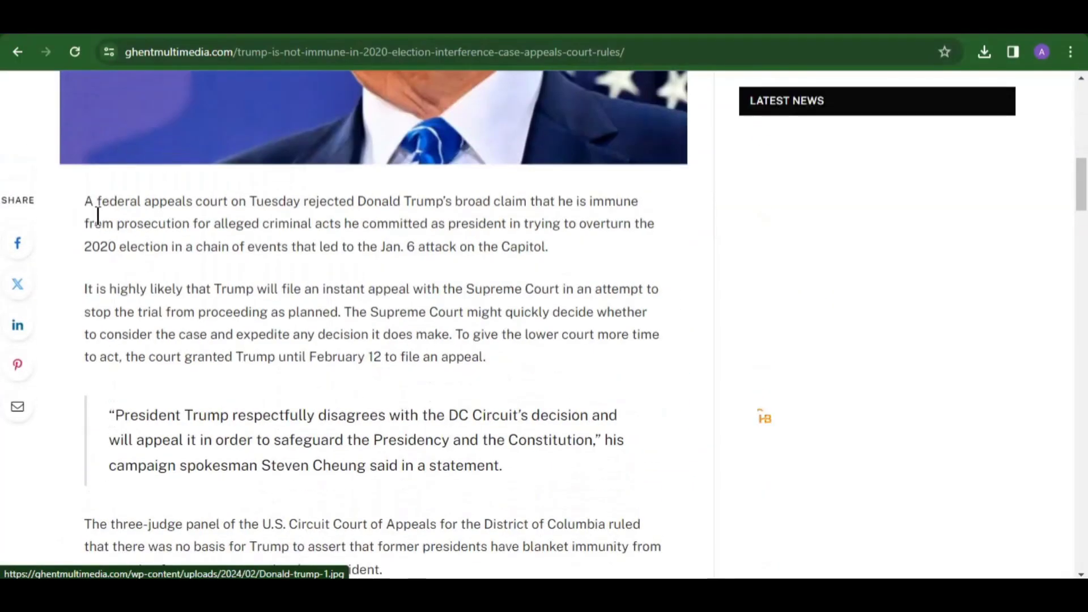
{"action": "left_click_drag", "start_coordinate": [86, 202], "coordinate": [475, 353]}
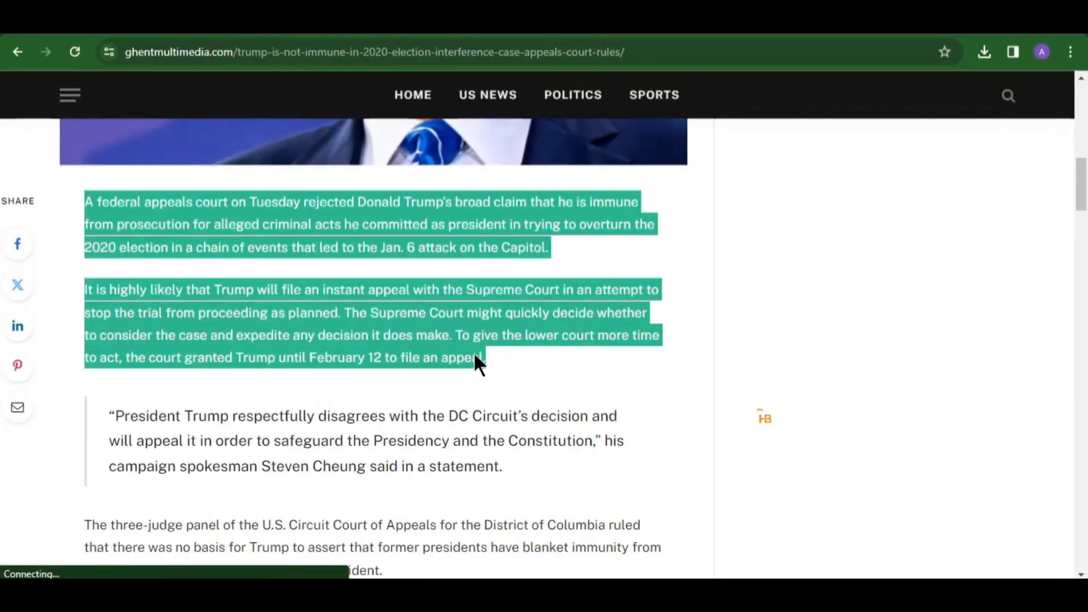
{"action": "right_click", "coordinate": [482, 337]}
{"action": "left_click", "coordinate": [494, 343]}
{"action": "key", "text": "alt+Tab"}
{"action": "right_click", "coordinate": [227, 463]}
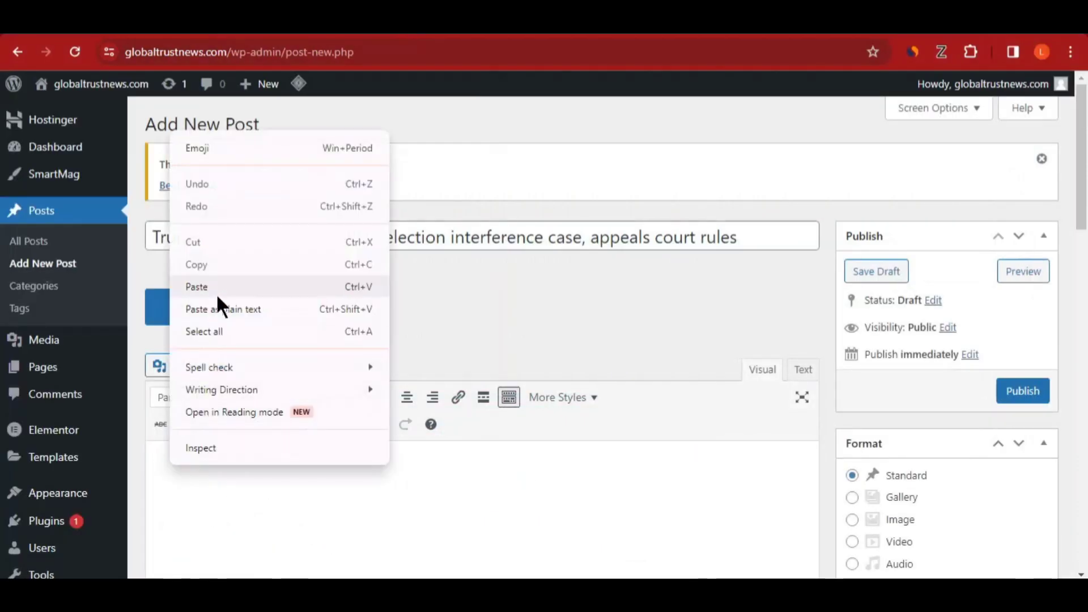
{"action": "left_click", "coordinate": [216, 291]}
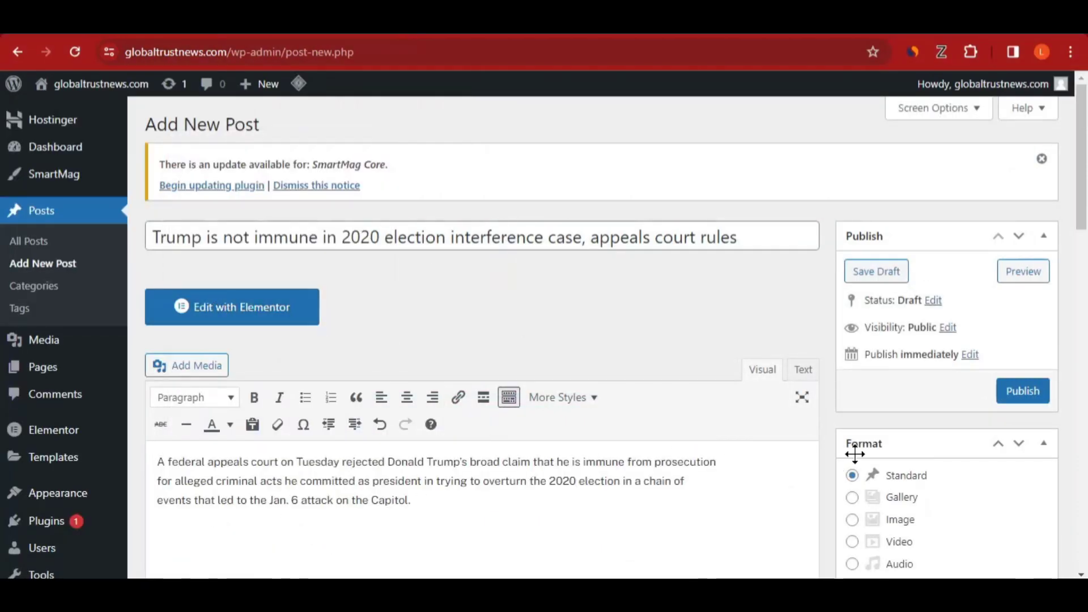
{"action": "scroll", "coordinate": [330, 451], "scroll_direction": "down", "scroll_amount": 1}
Step: Switch to the ghentmultimedia.com article and save its main photo to the Desktop as the JPEG Donald-trump-1-1024x576
{"action": "key", "text": "alt+Tab"}
{"action": "right_click", "coordinate": [412, 272]}
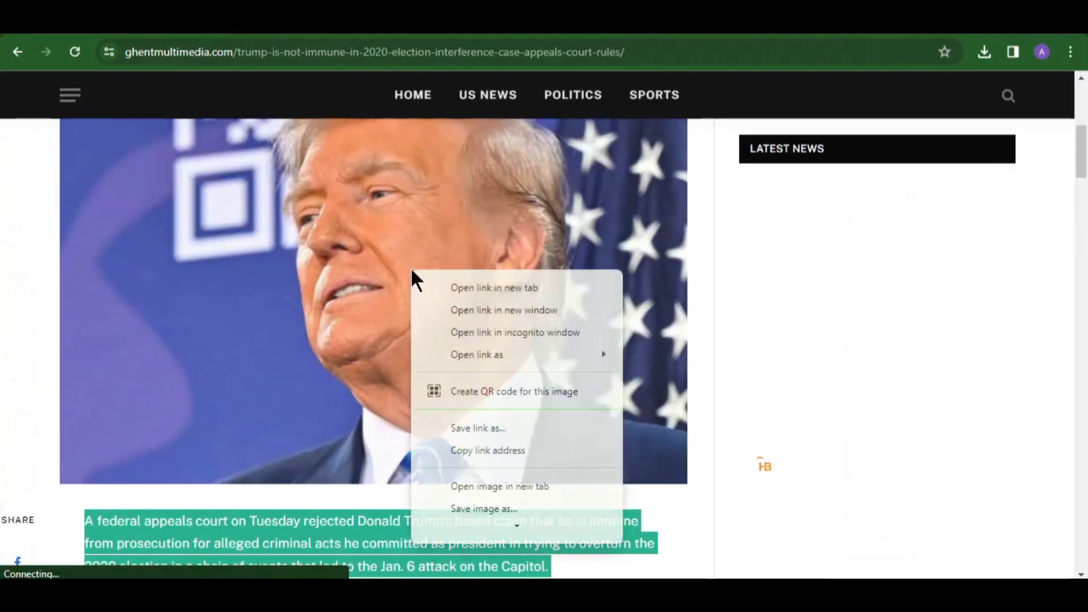
{"action": "scroll", "coordinate": [507, 521], "scroll_direction": "down", "scroll_amount": 3}
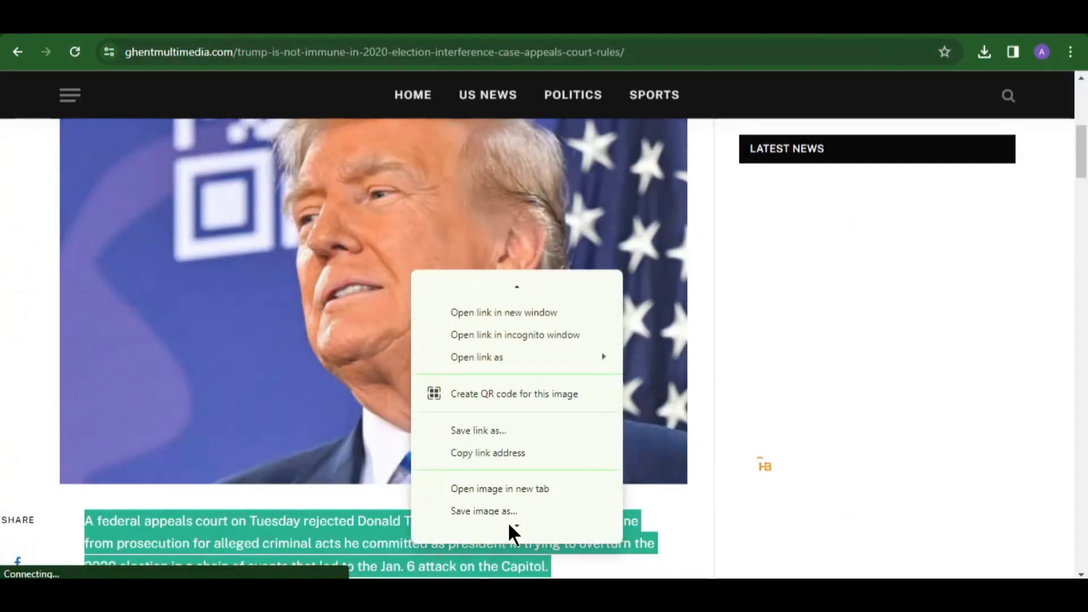
{"action": "left_click", "coordinate": [497, 439]}
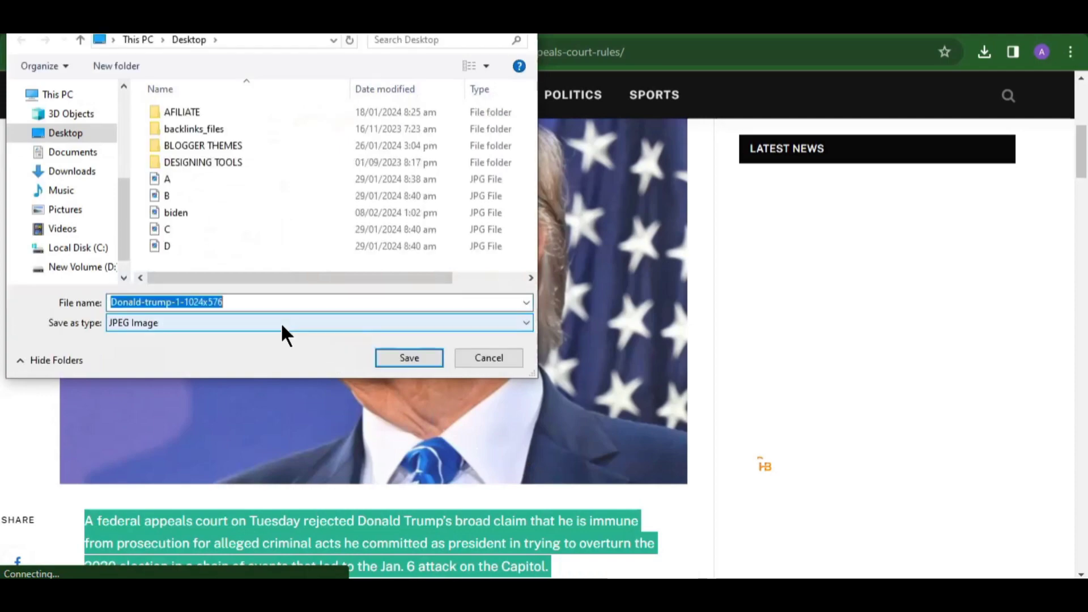
{"action": "left_click", "coordinate": [422, 354]}
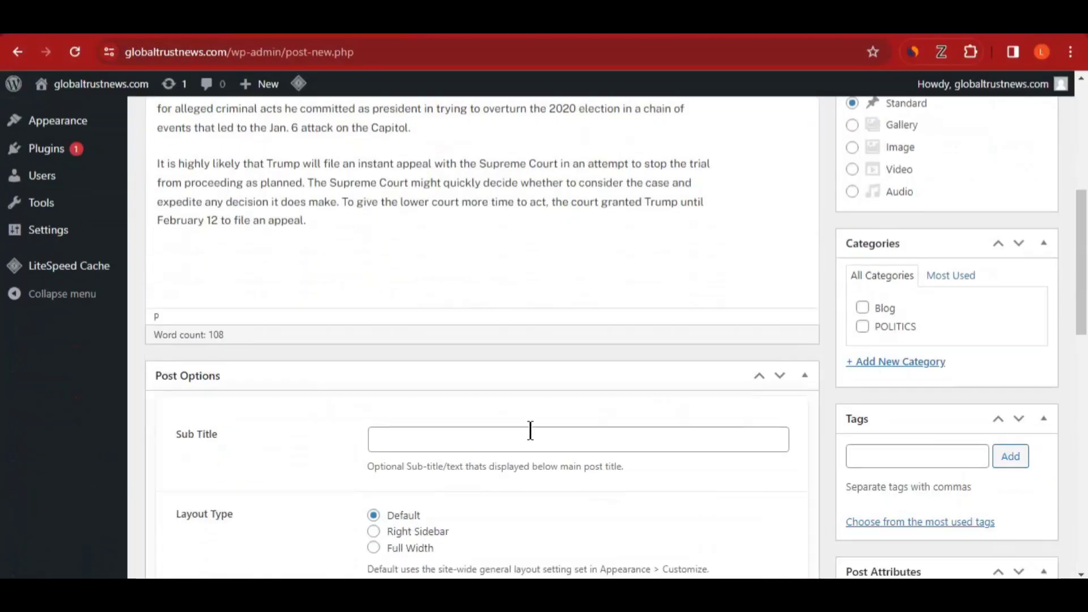
Step: Back in the WordPress post, upload the saved Donald-trump-1-1024x576 photo and set it as the featured image
{"action": "scroll", "coordinate": [898, 419], "scroll_direction": "down", "scroll_amount": 5}
{"action": "scroll", "coordinate": [895, 431], "scroll_direction": "down", "scroll_amount": 9}
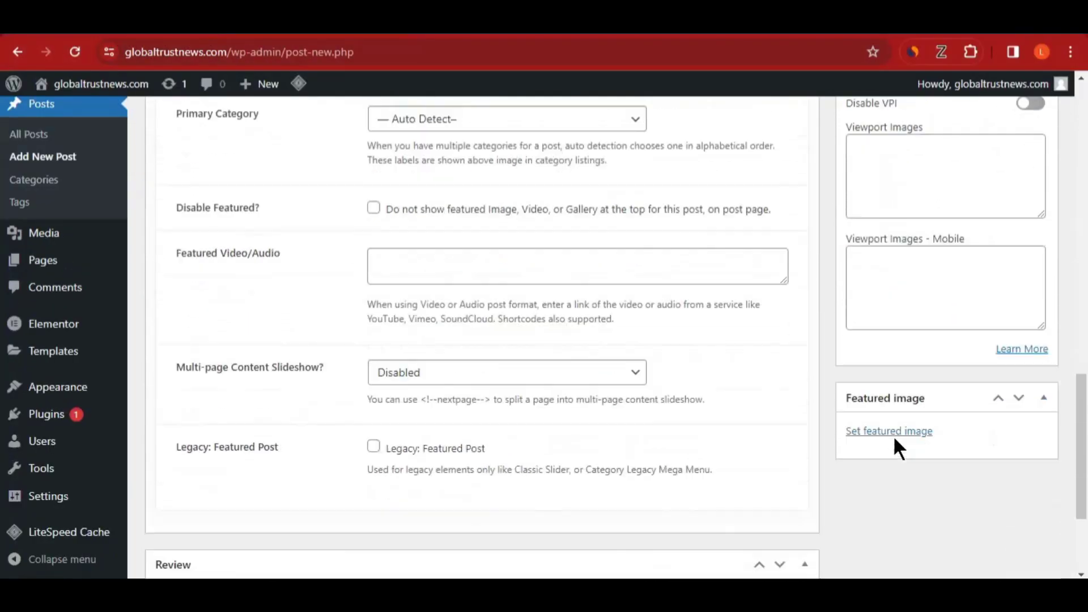
{"action": "left_click", "coordinate": [891, 260]}
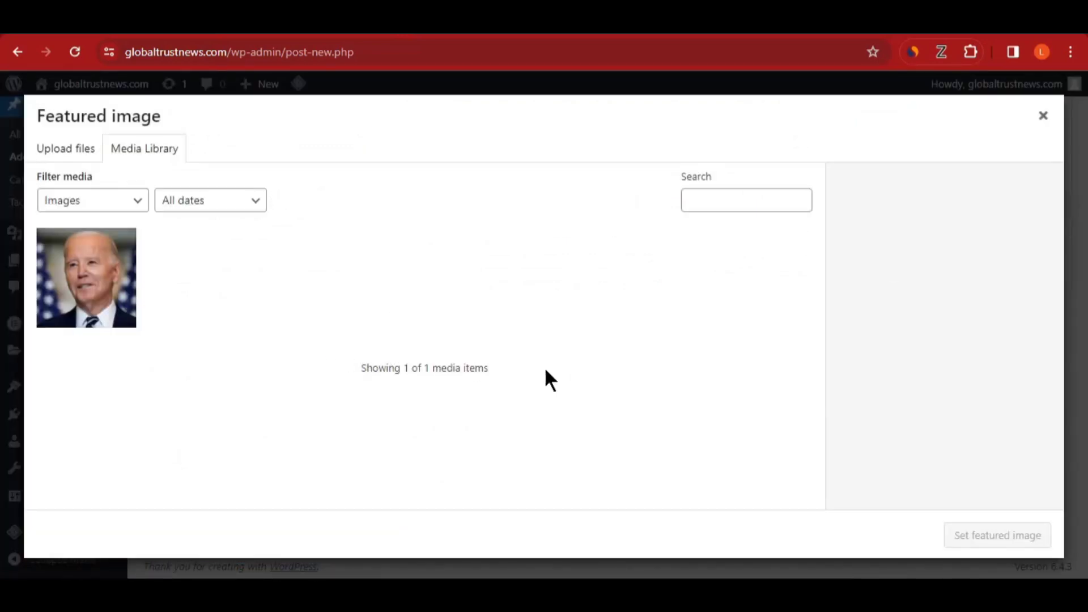
{"action": "left_click", "coordinate": [71, 156]}
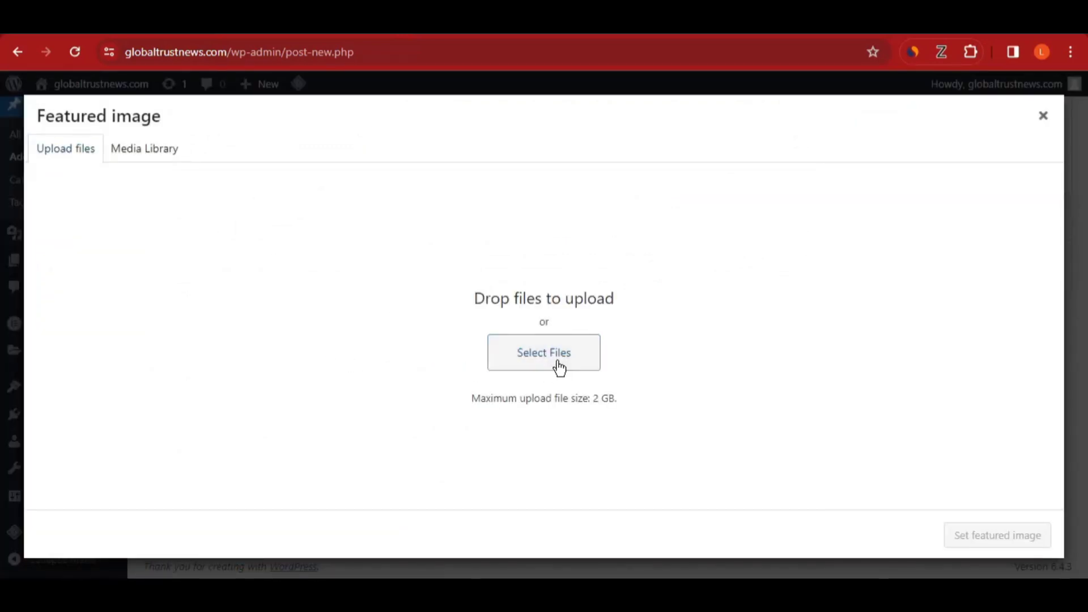
{"action": "left_click", "coordinate": [557, 367]}
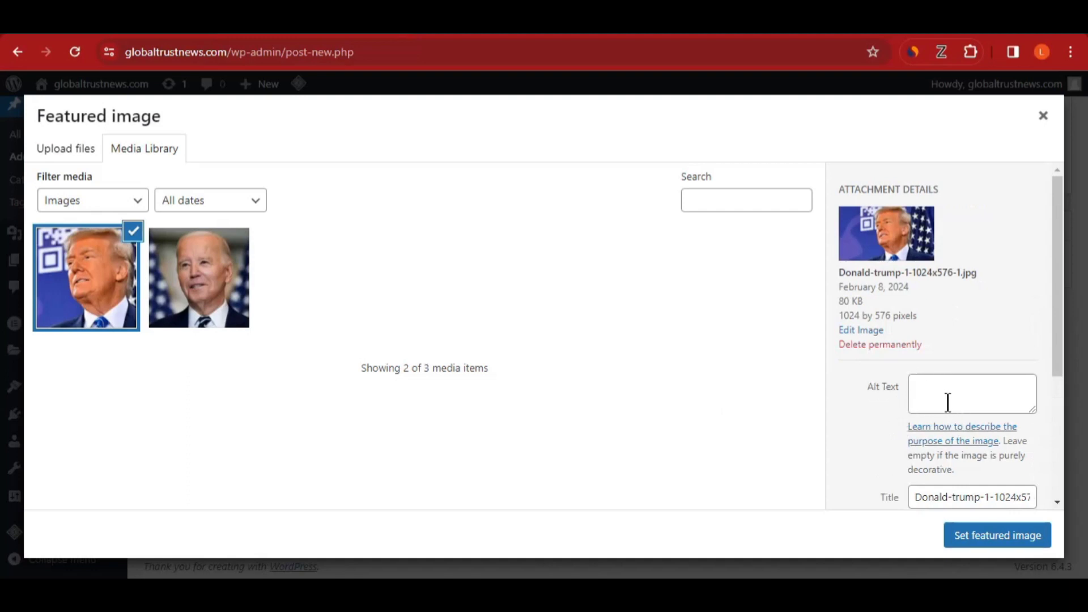
{"action": "scroll", "coordinate": [947, 402], "scroll_direction": "down", "scroll_amount": 2}
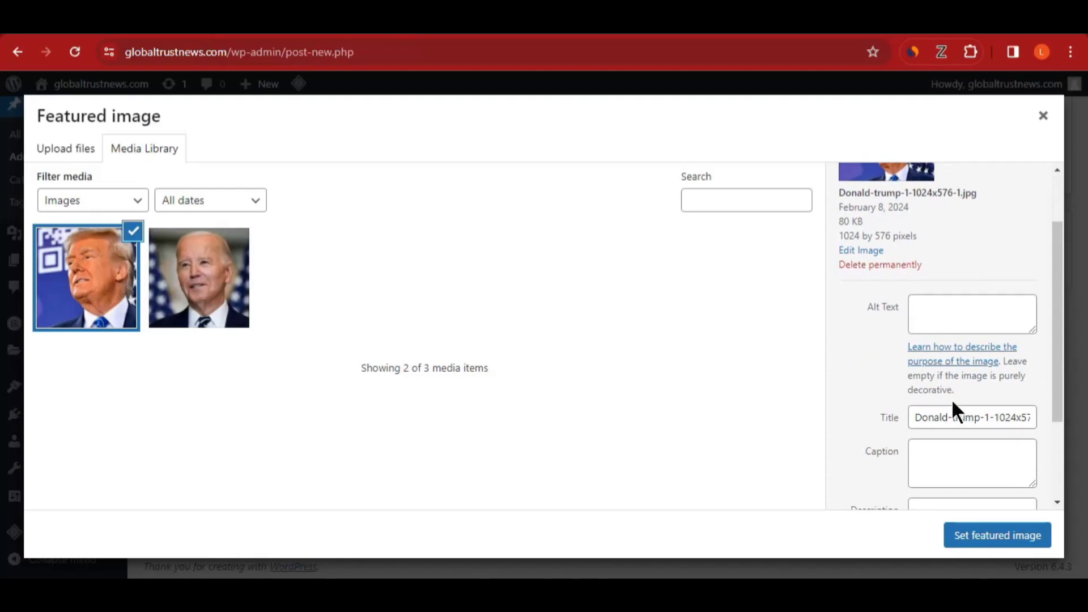
{"action": "scroll", "coordinate": [953, 393], "scroll_direction": "down", "scroll_amount": 2}
{"action": "scroll", "coordinate": [953, 393], "scroll_direction": "up", "scroll_amount": 4}
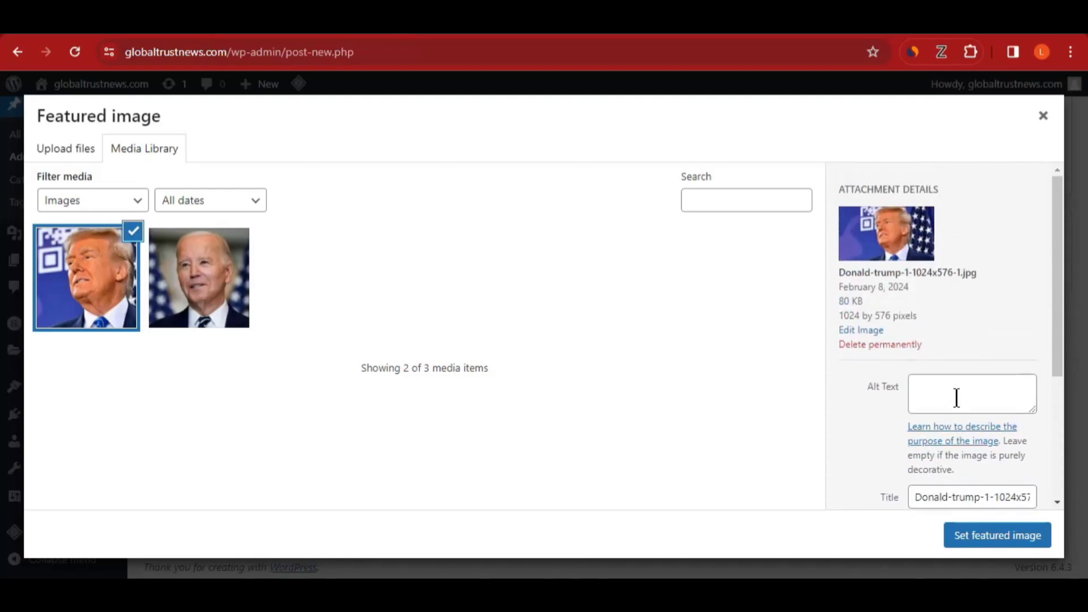
{"action": "scroll", "coordinate": [956, 398], "scroll_direction": "down", "scroll_amount": 5}
{"action": "left_click", "coordinate": [972, 538]}
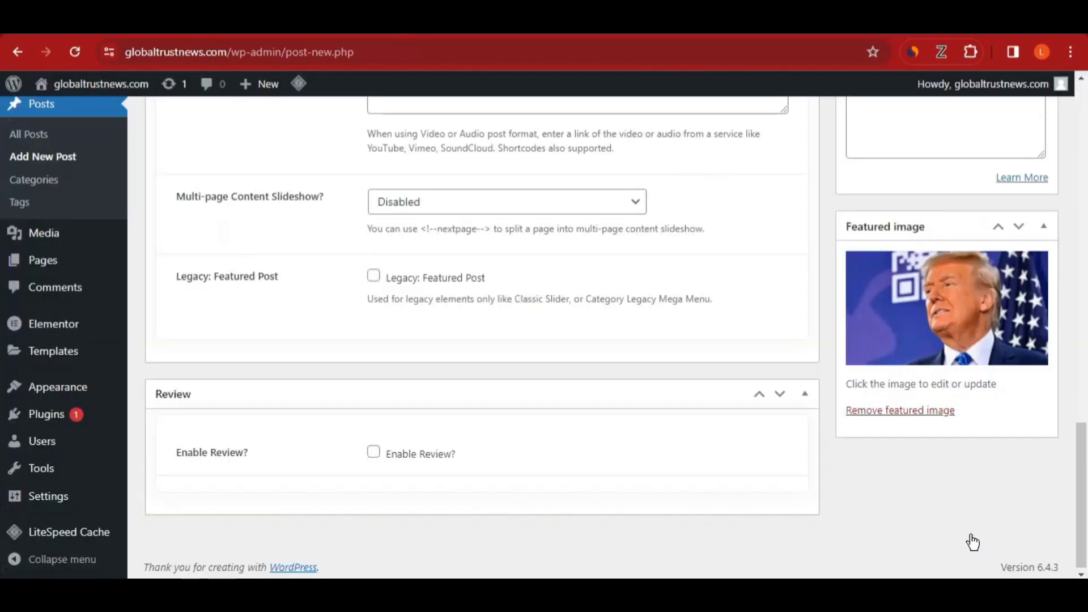
Step: Add a new category named US NEWS to the post
{"action": "scroll", "coordinate": [848, 484], "scroll_direction": "up", "scroll_amount": 10}
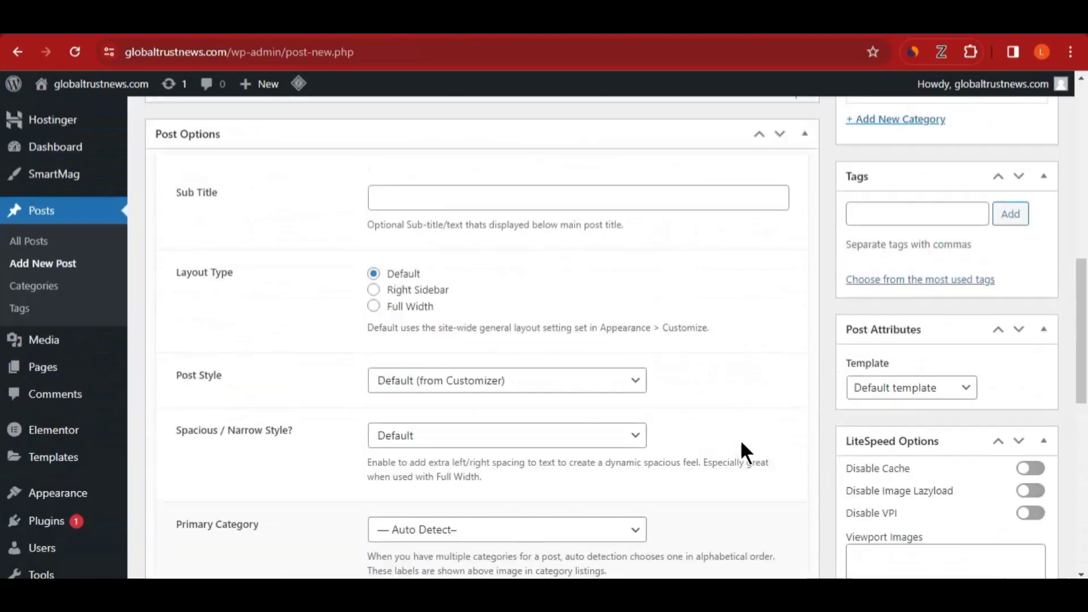
{"action": "scroll", "coordinate": [759, 453], "scroll_direction": "up", "scroll_amount": 12}
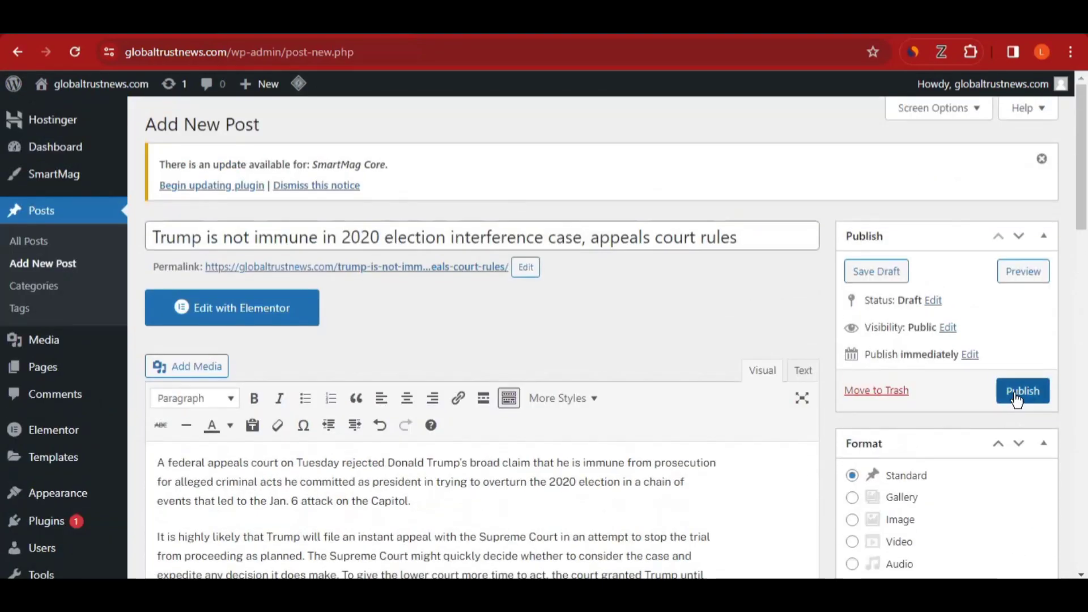
{"action": "scroll", "coordinate": [983, 399], "scroll_direction": "down", "scroll_amount": 4}
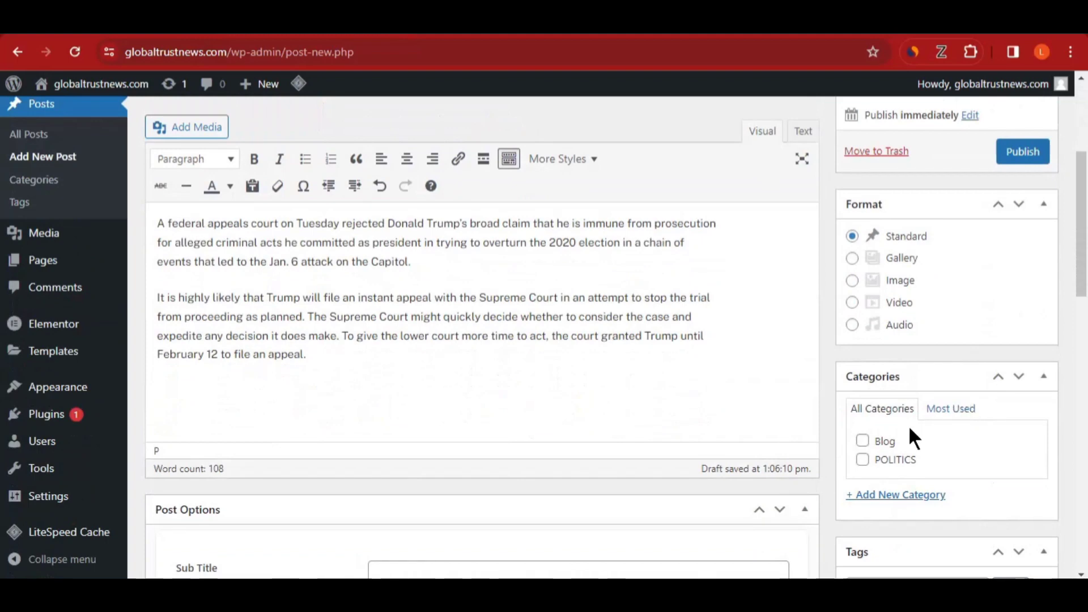
{"action": "scroll", "coordinate": [900, 397], "scroll_direction": "down", "scroll_amount": 3}
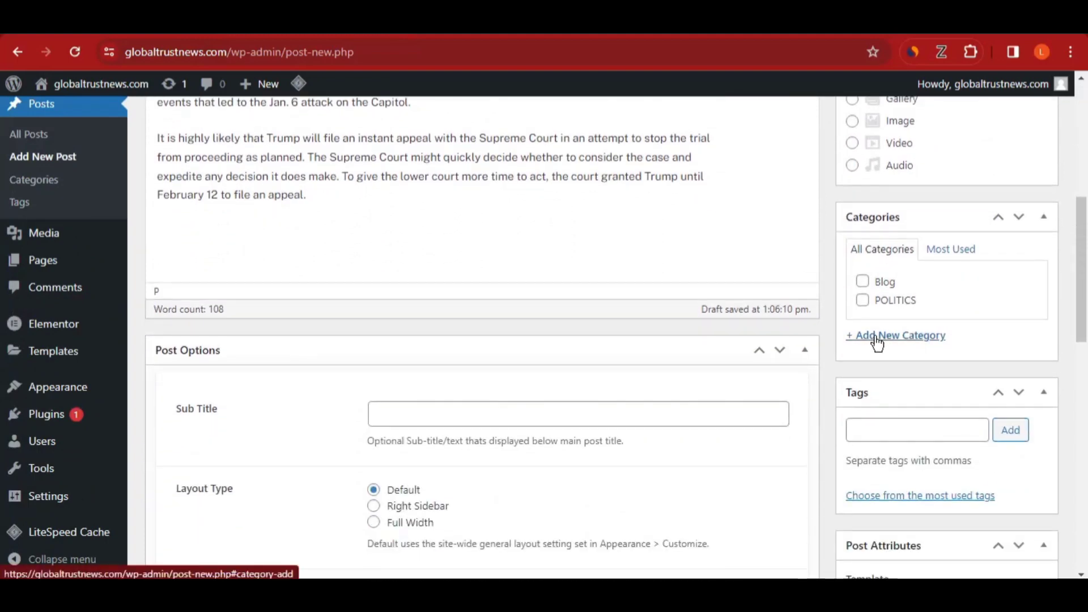
{"action": "left_click", "coordinate": [877, 342]}
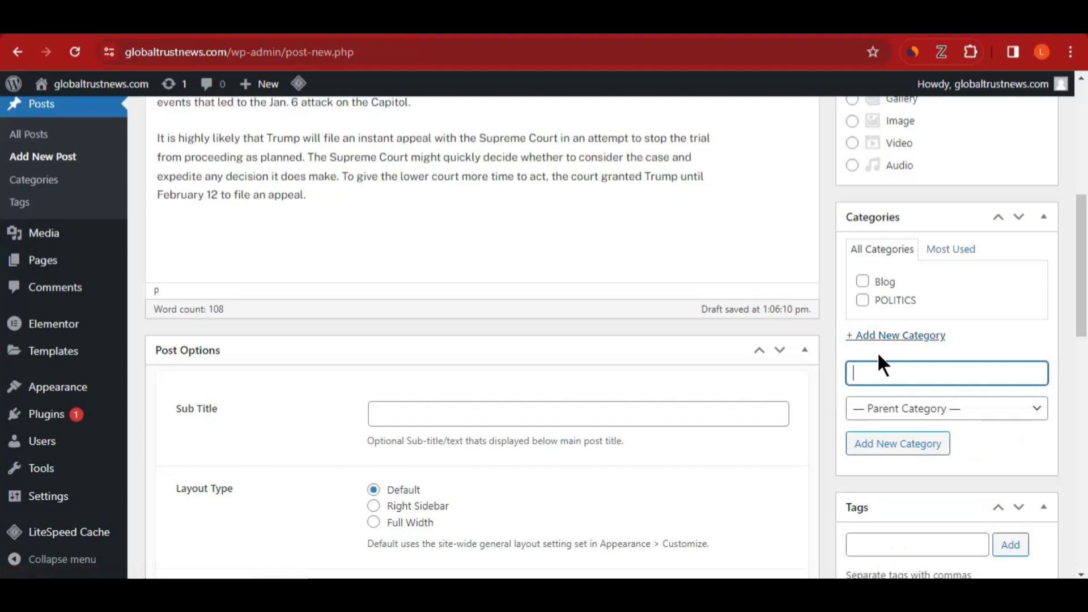
{"action": "type", "text": "US NEWS"}
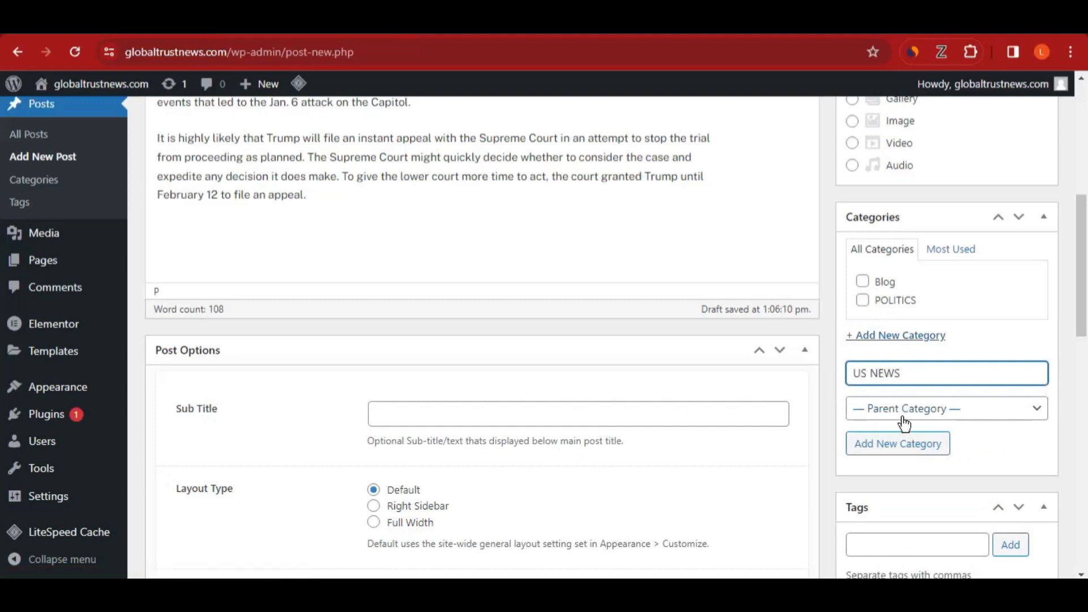
{"action": "left_click", "coordinate": [895, 449]}
Step: Publish the post about Trump's immunity in the 2020 election interference case
{"action": "scroll", "coordinate": [898, 436], "scroll_direction": "down", "scroll_amount": 10}
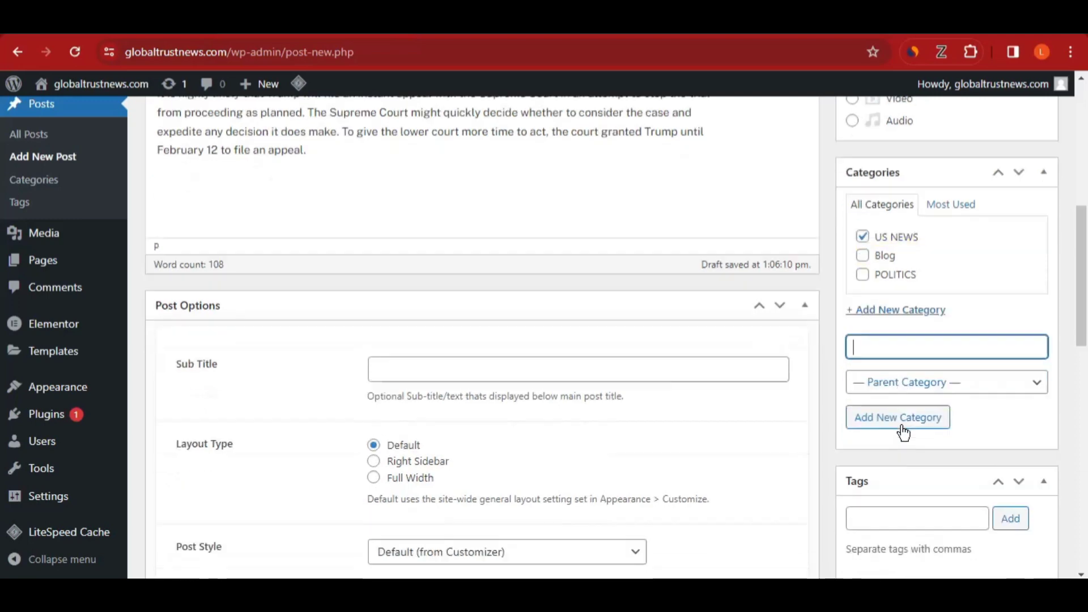
{"action": "scroll", "coordinate": [900, 425], "scroll_direction": "up", "scroll_amount": 10}
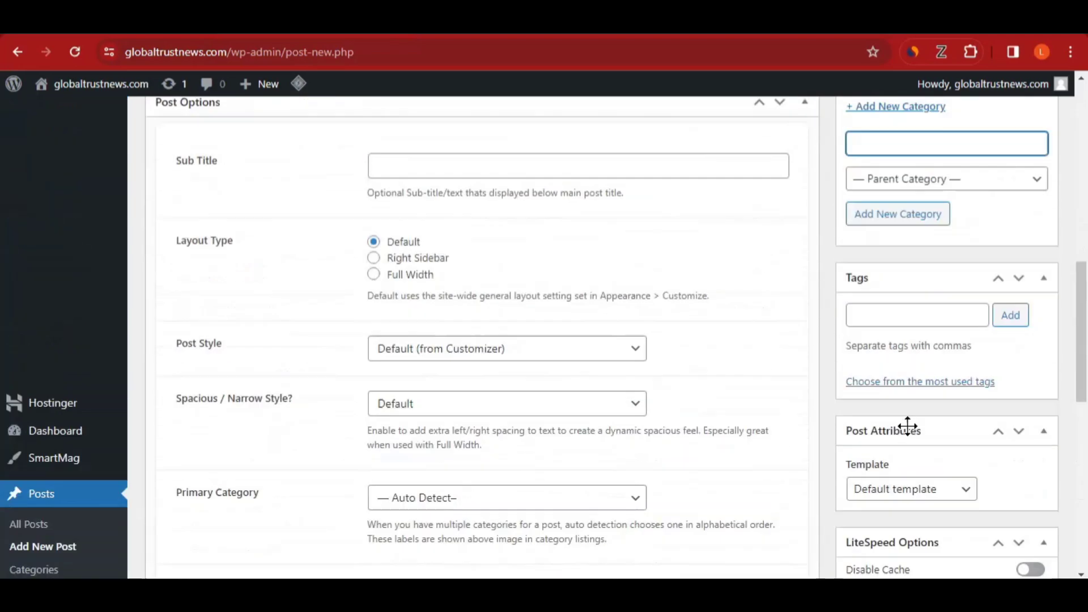
{"action": "left_click", "coordinate": [1025, 158]}
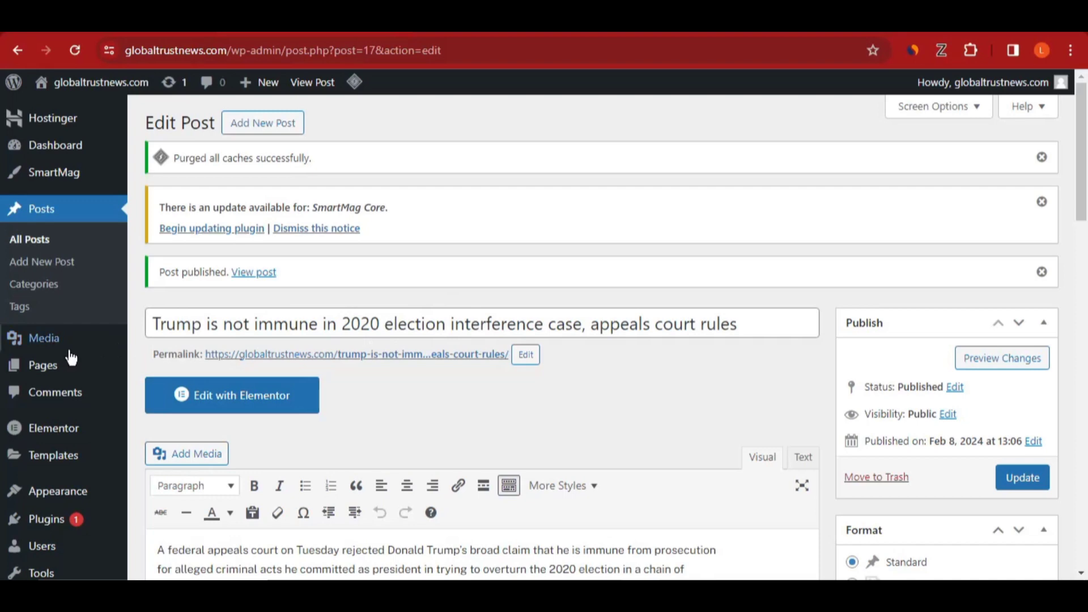
Step: Open the HOME page for editing with Elementor and reload the editor to clear the Elementor AI pop-up
{"action": "mouse_move", "coordinate": [92, 373]}
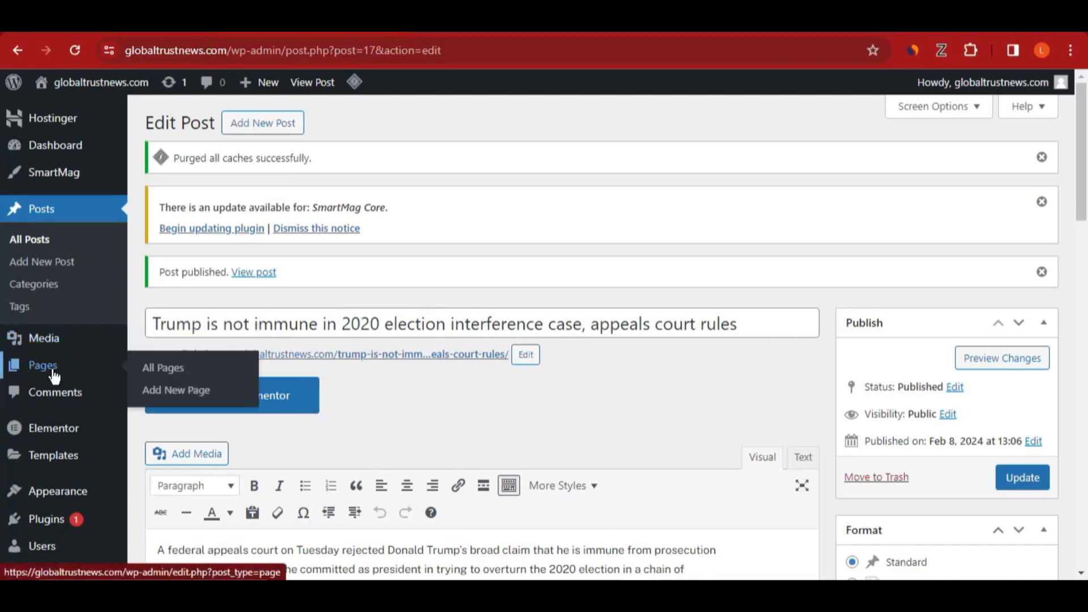
{"action": "left_click", "coordinate": [183, 379]}
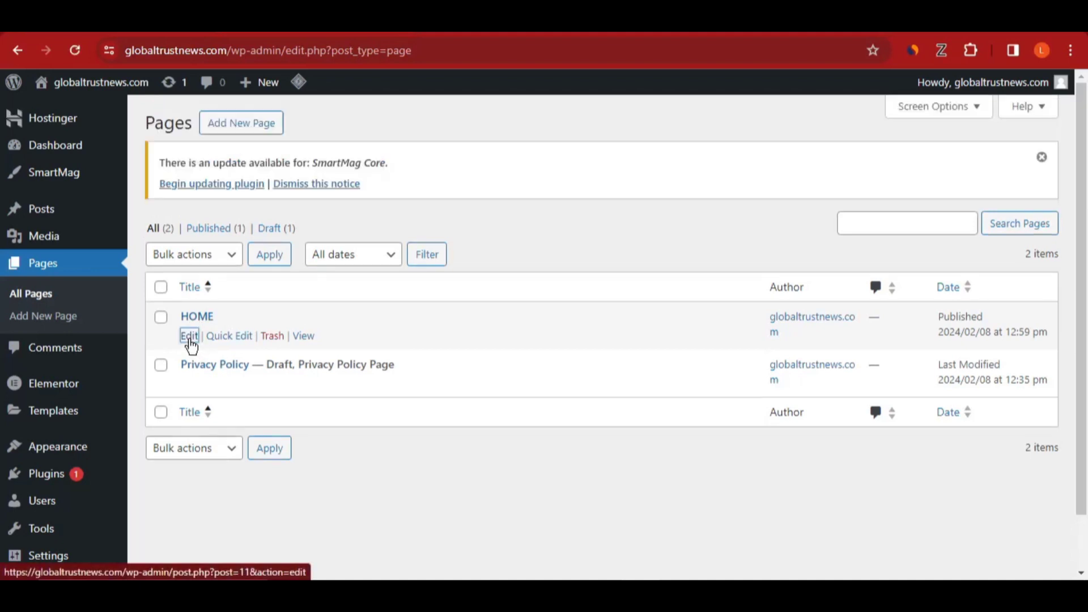
{"action": "left_click", "coordinate": [189, 338]}
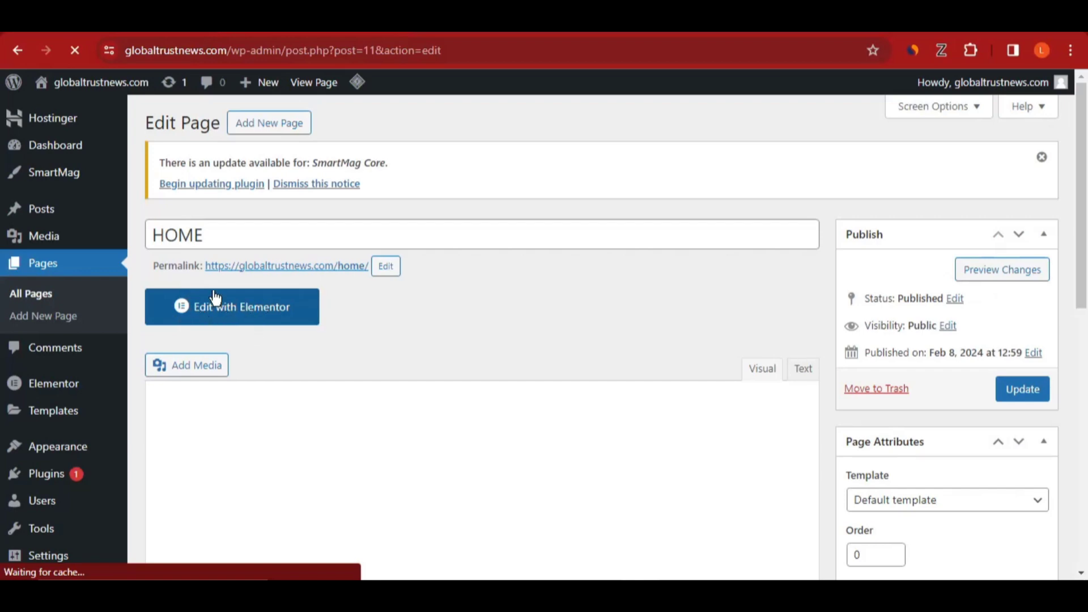
{"action": "left_click", "coordinate": [233, 312]}
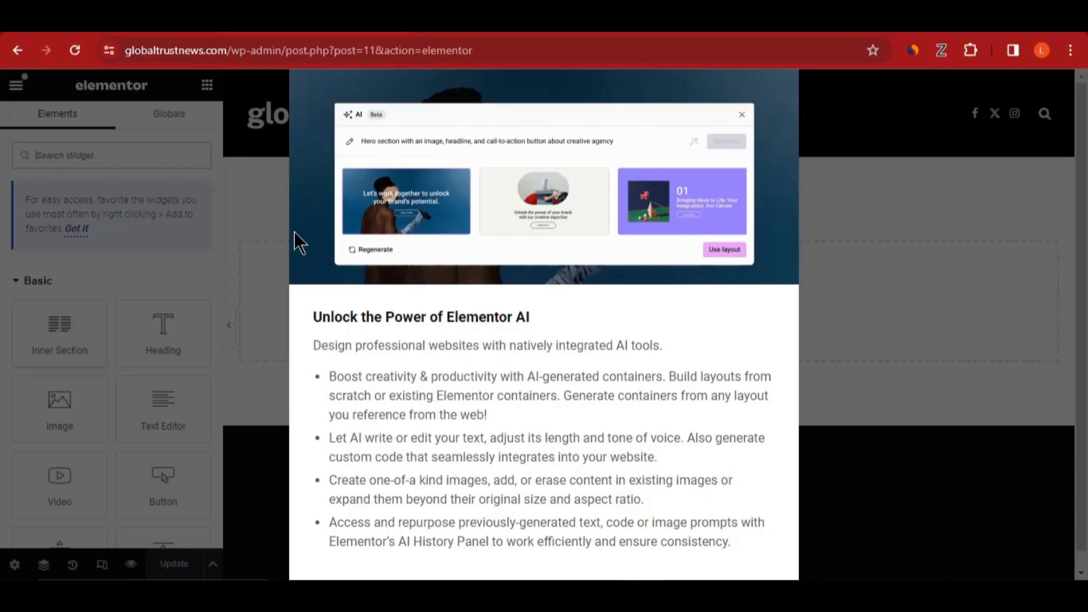
{"action": "left_click", "coordinate": [74, 49]}
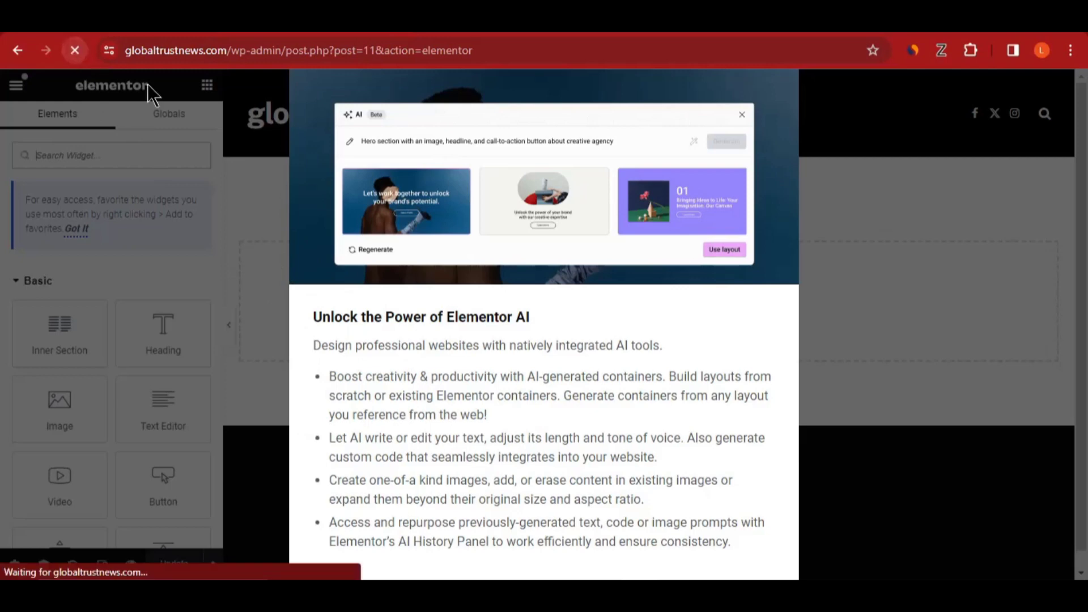
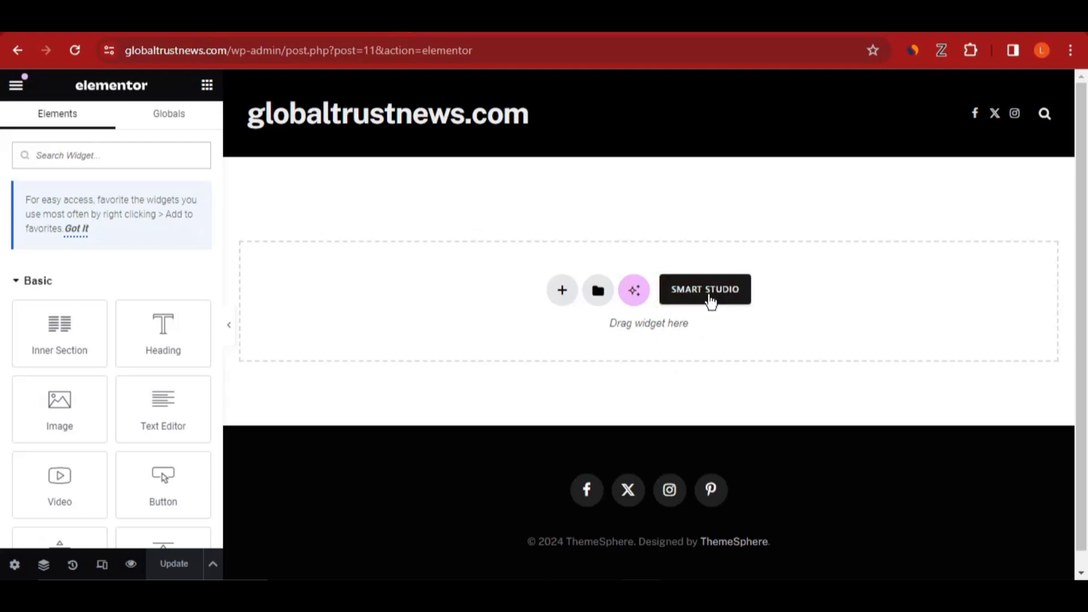
Step: Open the Smart Studio template library and look through its ready-made blocks and sections
{"action": "left_click", "coordinate": [699, 296]}
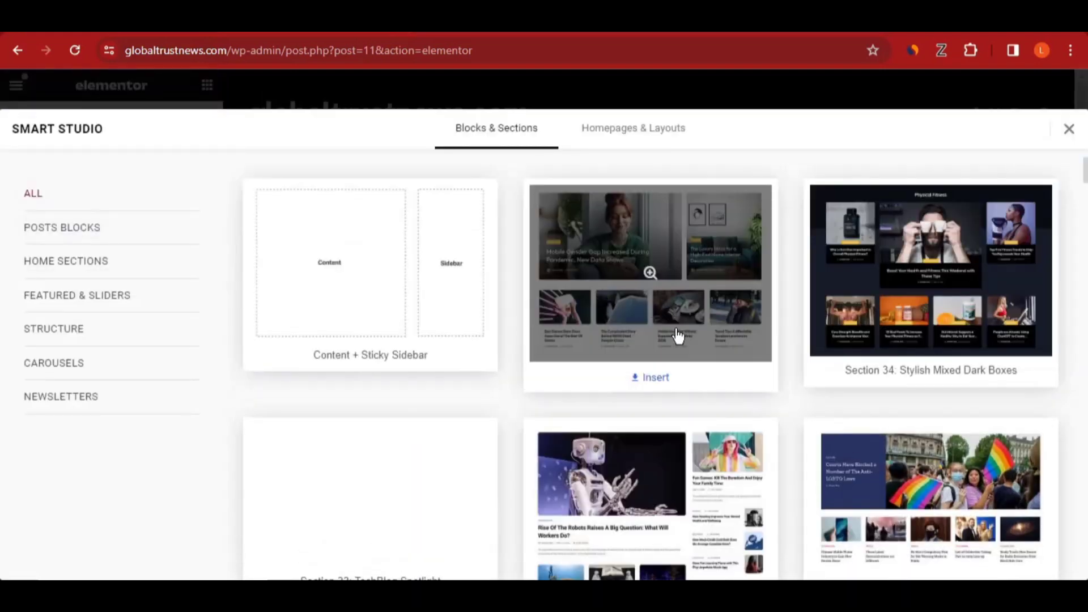
{"action": "scroll", "coordinate": [679, 335], "scroll_direction": "down", "scroll_amount": 3}
{"action": "scroll", "coordinate": [611, 367], "scroll_direction": "up", "scroll_amount": 2}
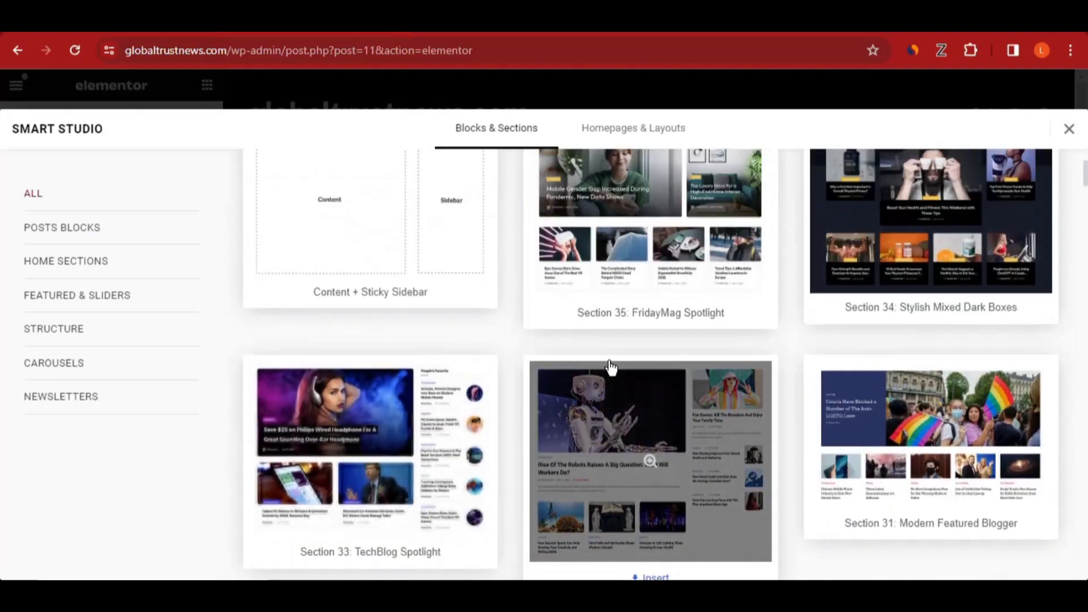
{"action": "scroll", "coordinate": [610, 367], "scroll_direction": "up", "scroll_amount": 1}
{"action": "scroll", "coordinate": [804, 374], "scroll_direction": "down", "scroll_amount": 5}
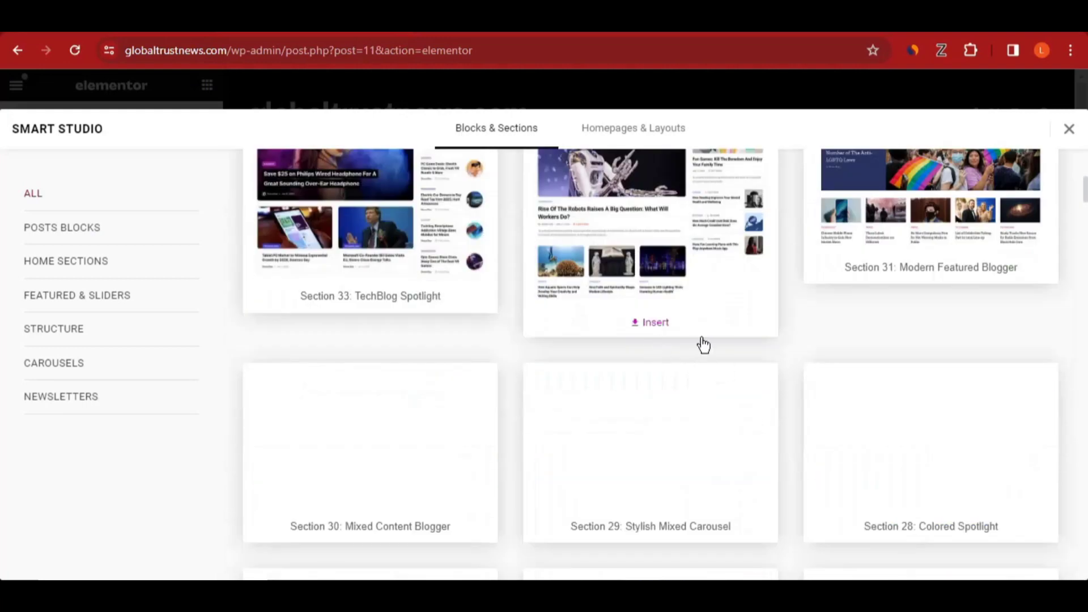
{"action": "scroll", "coordinate": [694, 342], "scroll_direction": "up", "scroll_amount": 3}
{"action": "scroll", "coordinate": [611, 367], "scroll_direction": "up", "scroll_amount": 3}
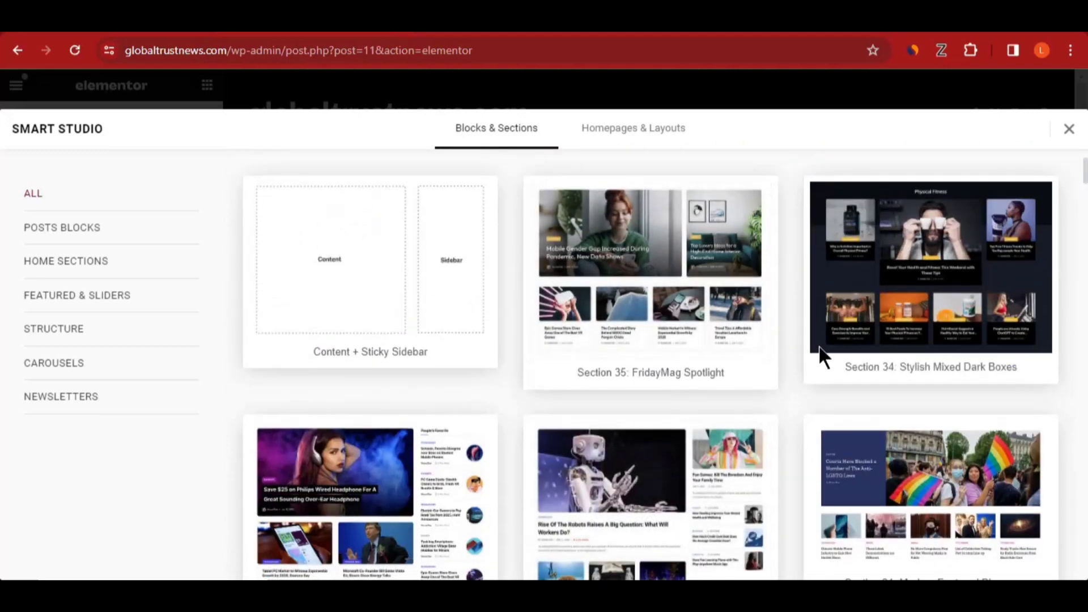
{"action": "scroll", "coordinate": [816, 357], "scroll_direction": "down", "scroll_amount": 3}
{"action": "scroll", "coordinate": [697, 363], "scroll_direction": "down", "scroll_amount": 1}
{"action": "scroll", "coordinate": [629, 336], "scroll_direction": "up", "scroll_amount": 4}
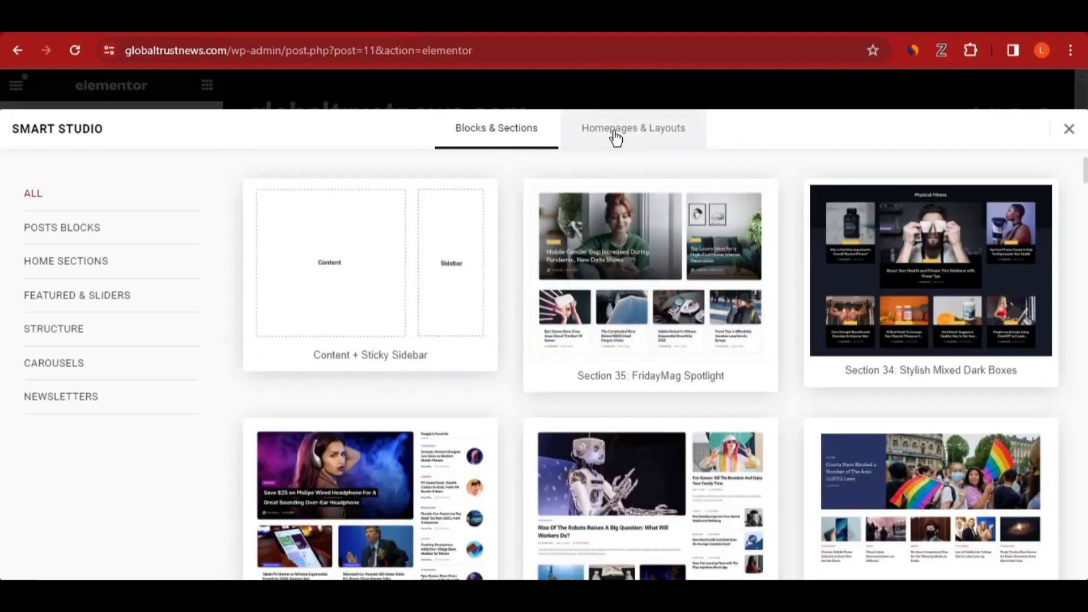
Step: Switch to the library's homepage layouts and compare the available home page templates
{"action": "left_click", "coordinate": [614, 136]}
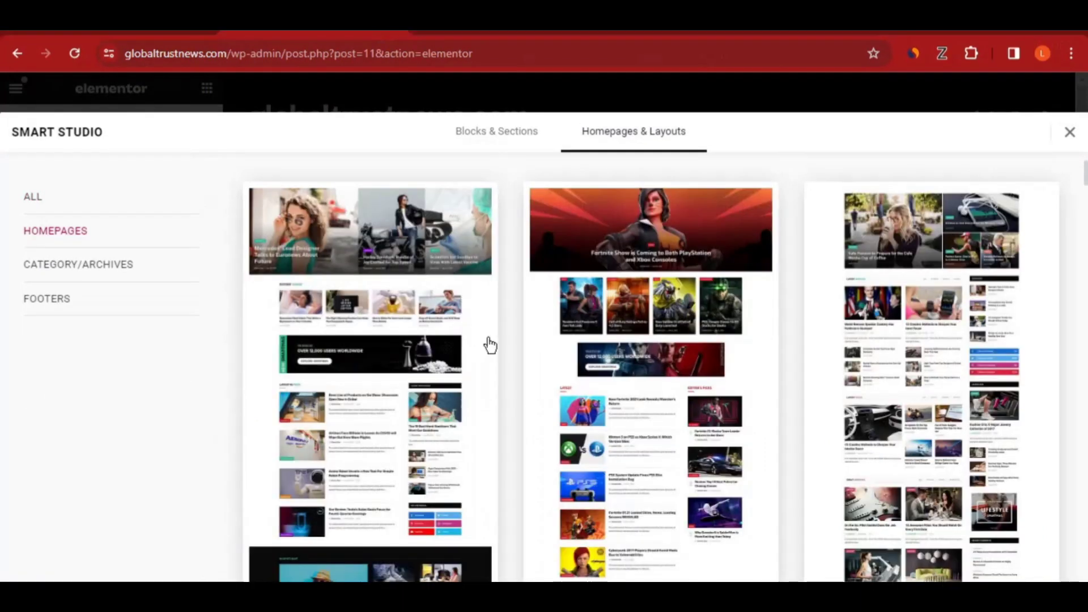
{"action": "scroll", "coordinate": [595, 340], "scroll_direction": "down", "scroll_amount": 10}
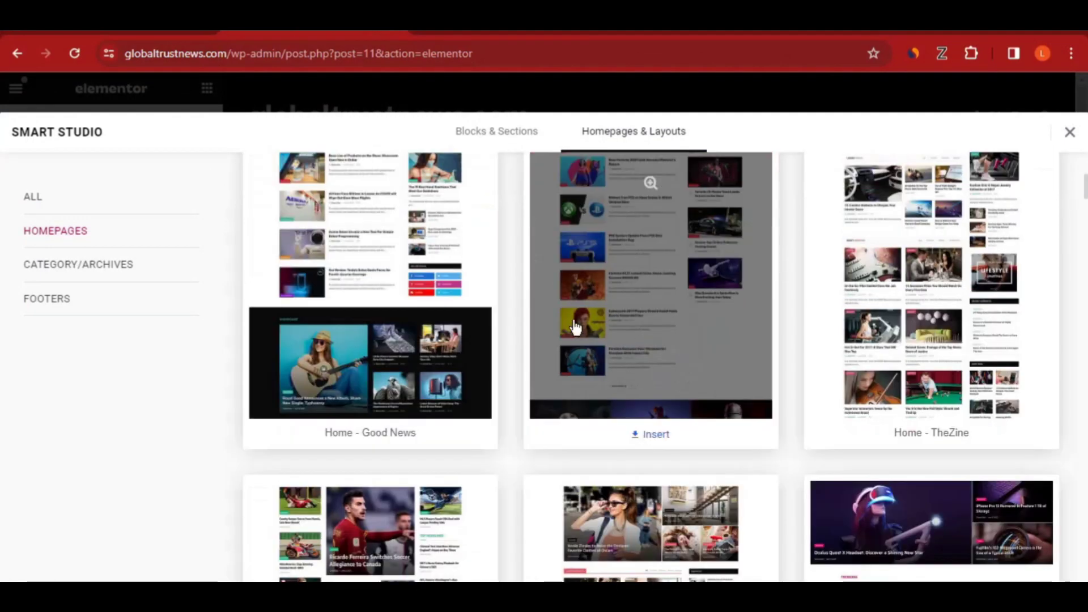
{"action": "scroll", "coordinate": [583, 318], "scroll_direction": "down", "scroll_amount": 4}
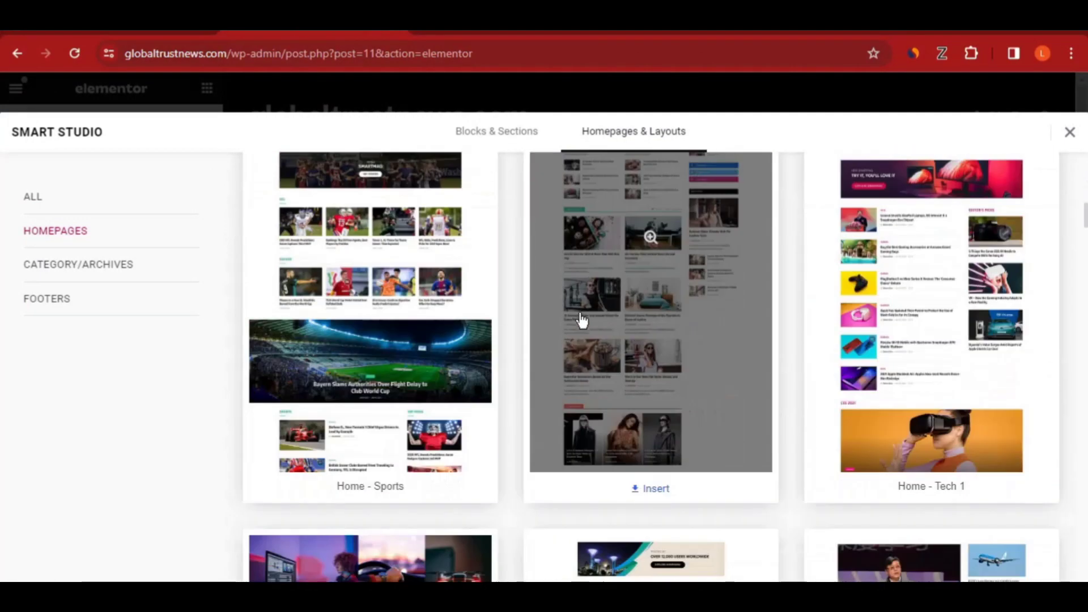
{"action": "scroll", "coordinate": [581, 321], "scroll_direction": "up", "scroll_amount": 4}
{"action": "scroll", "coordinate": [582, 321], "scroll_direction": "down", "scroll_amount": 5}
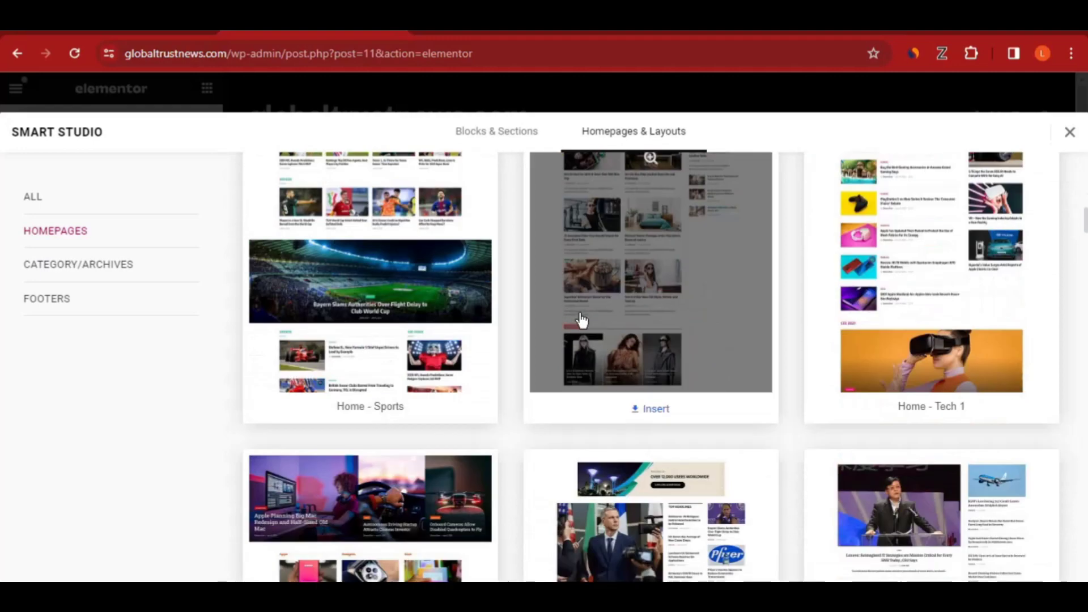
{"action": "scroll", "coordinate": [582, 321], "scroll_direction": "up", "scroll_amount": 15}
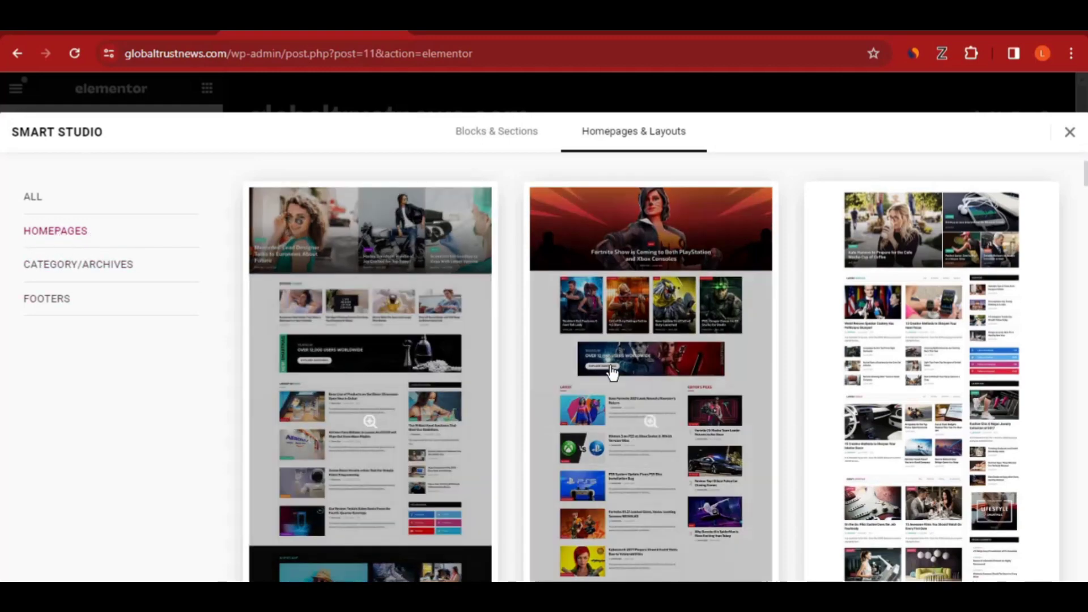
{"action": "scroll", "coordinate": [611, 377], "scroll_direction": "down", "scroll_amount": 5}
{"action": "scroll", "coordinate": [742, 490], "scroll_direction": "up", "scroll_amount": 5}
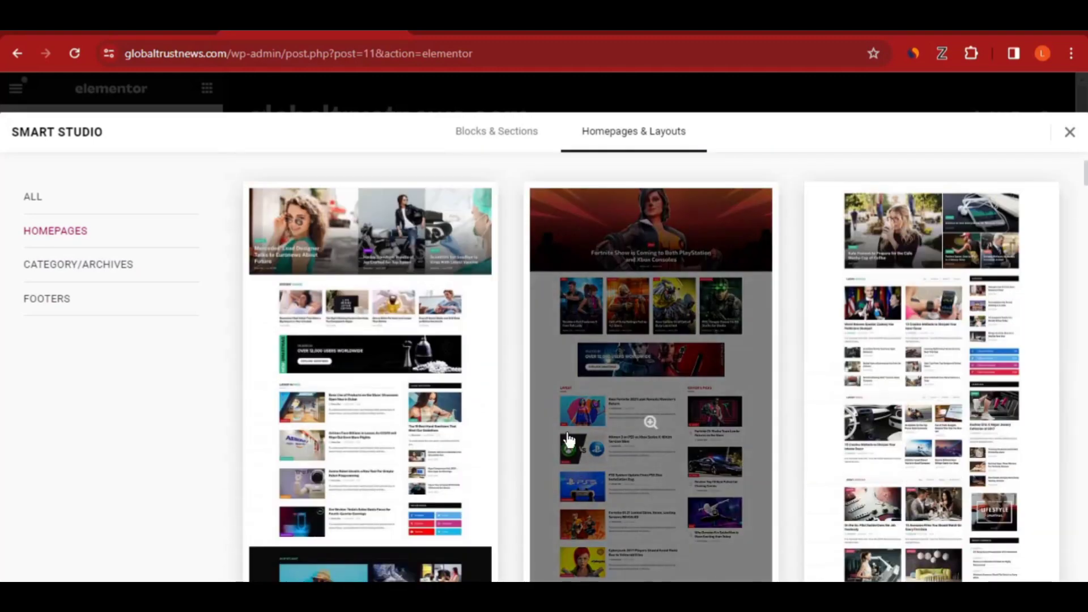
{"action": "scroll", "coordinate": [512, 438], "scroll_direction": "down", "scroll_amount": 2}
{"action": "scroll", "coordinate": [510, 437], "scroll_direction": "up", "scroll_amount": 2}
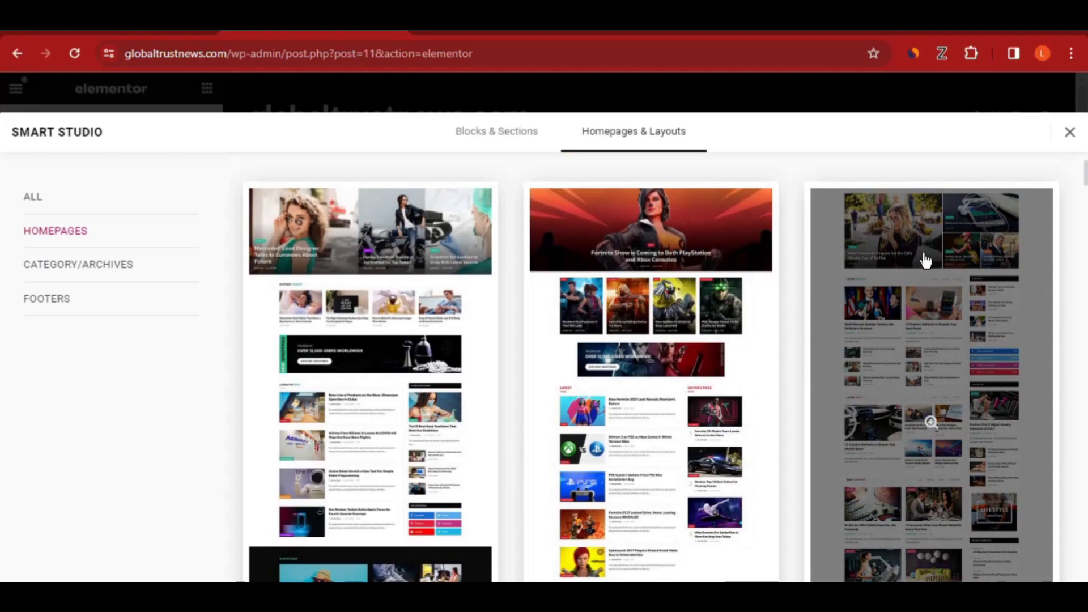
Step: Preview the Home - TheZine template in full and insert it into the HOME page
{"action": "scroll", "coordinate": [920, 296], "scroll_direction": "down", "scroll_amount": 4}
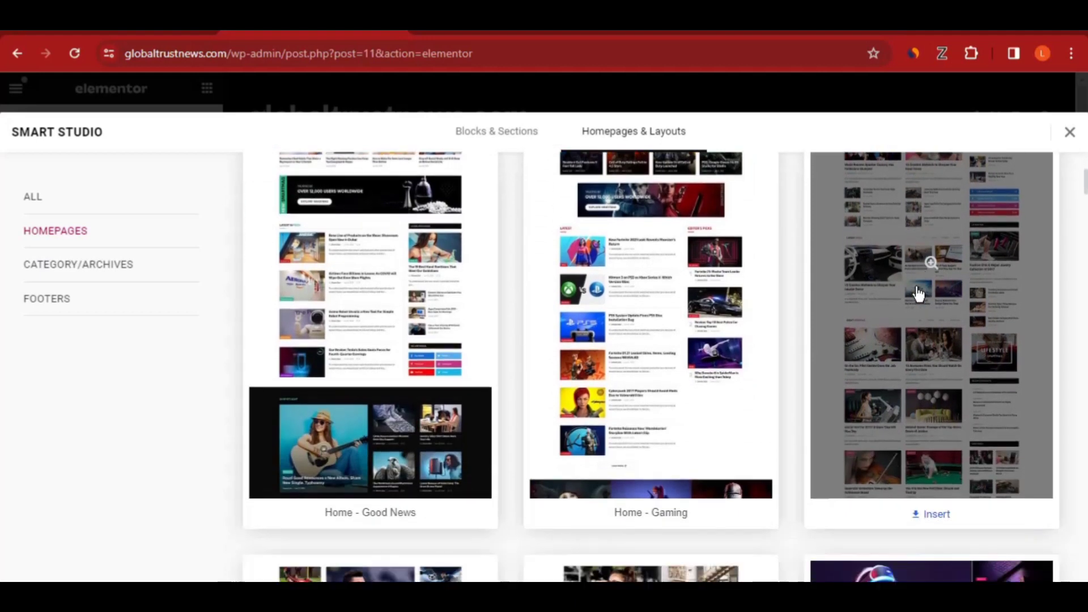
{"action": "left_click", "coordinate": [878, 253]}
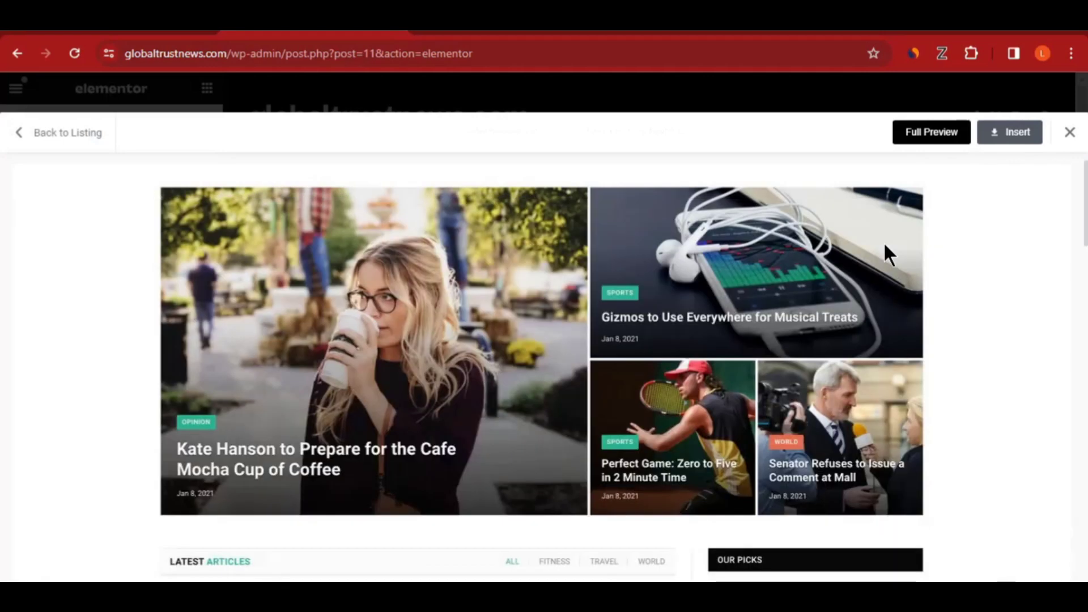
{"action": "scroll", "coordinate": [517, 386], "scroll_direction": "down", "scroll_amount": 4}
{"action": "scroll", "coordinate": [508, 369], "scroll_direction": "down", "scroll_amount": 8}
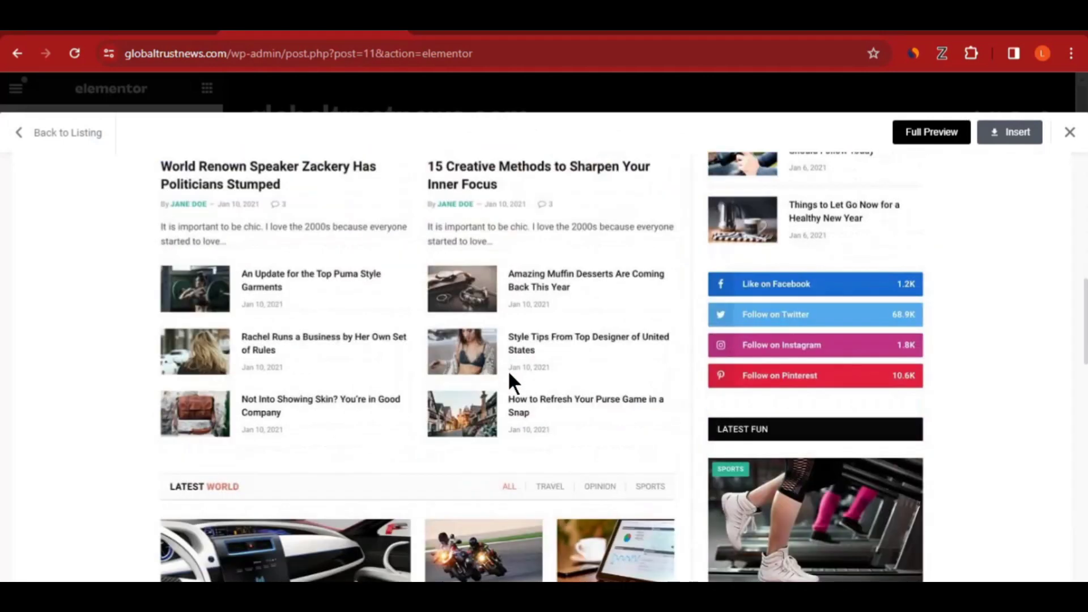
{"action": "scroll", "coordinate": [506, 371], "scroll_direction": "down", "scroll_amount": 4}
{"action": "scroll", "coordinate": [508, 373], "scroll_direction": "down", "scroll_amount": 12}
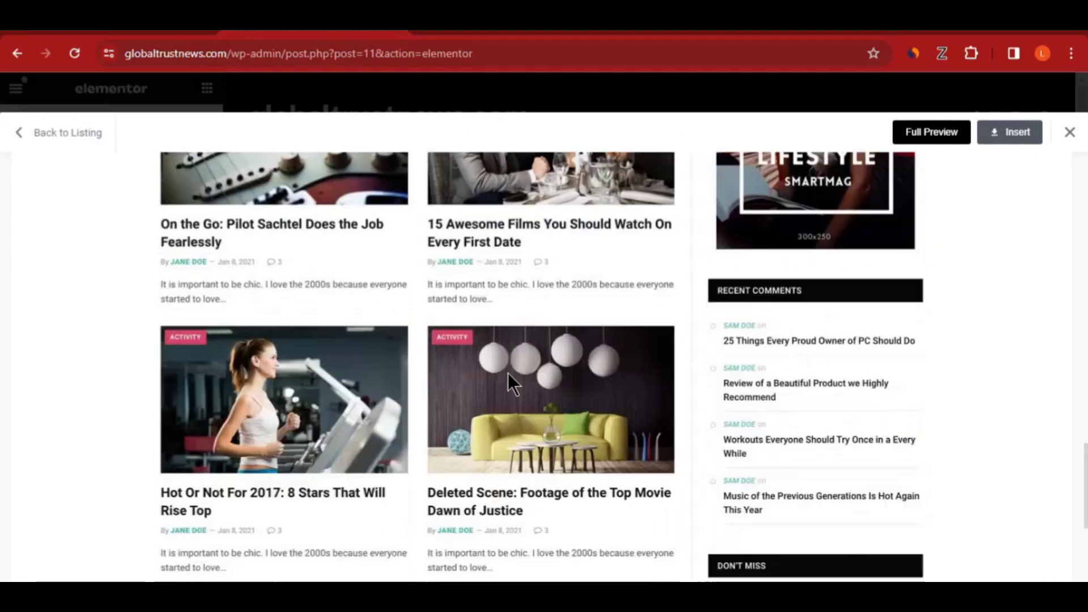
{"action": "scroll", "coordinate": [509, 377], "scroll_direction": "up", "scroll_amount": 20}
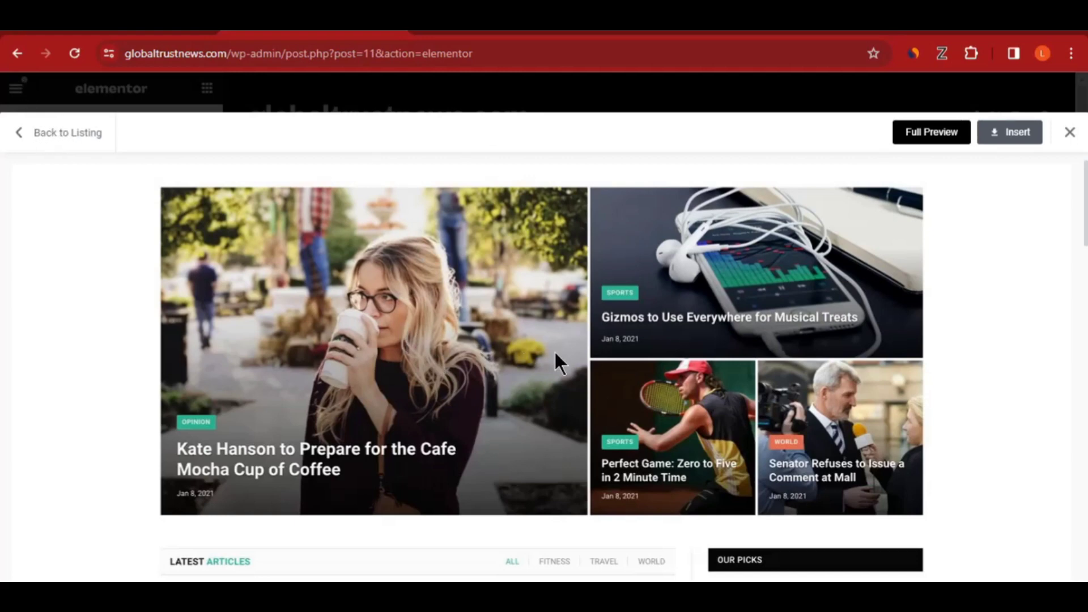
{"action": "left_click", "coordinate": [1005, 138]}
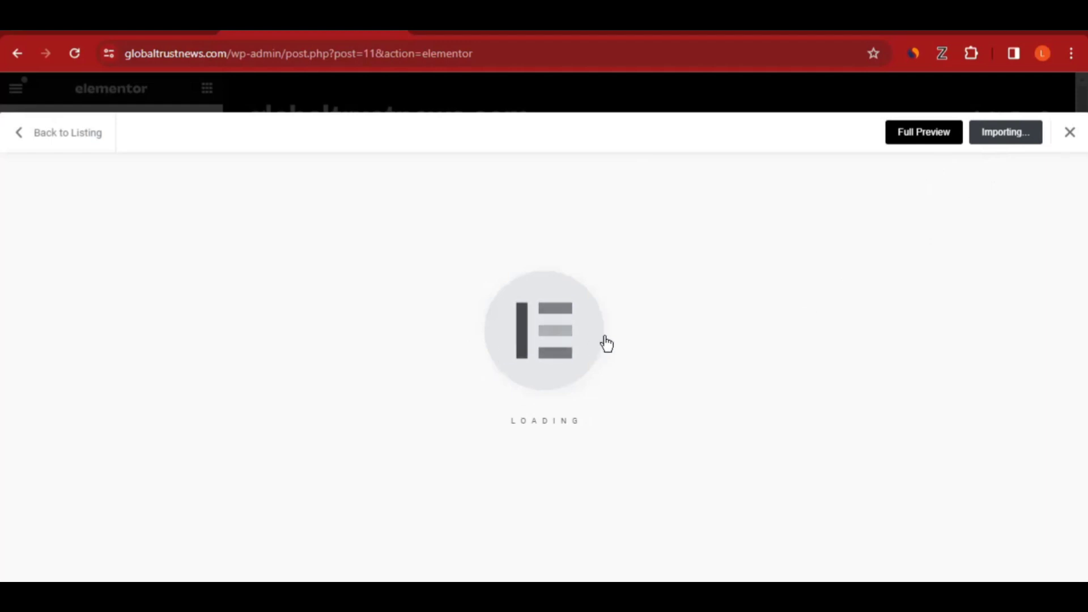
Step: Examine the sections of the imported home page layout, from the featured posts down through the article blocks and sidebar
{"action": "scroll", "coordinate": [588, 311], "scroll_direction": "down", "scroll_amount": 5}
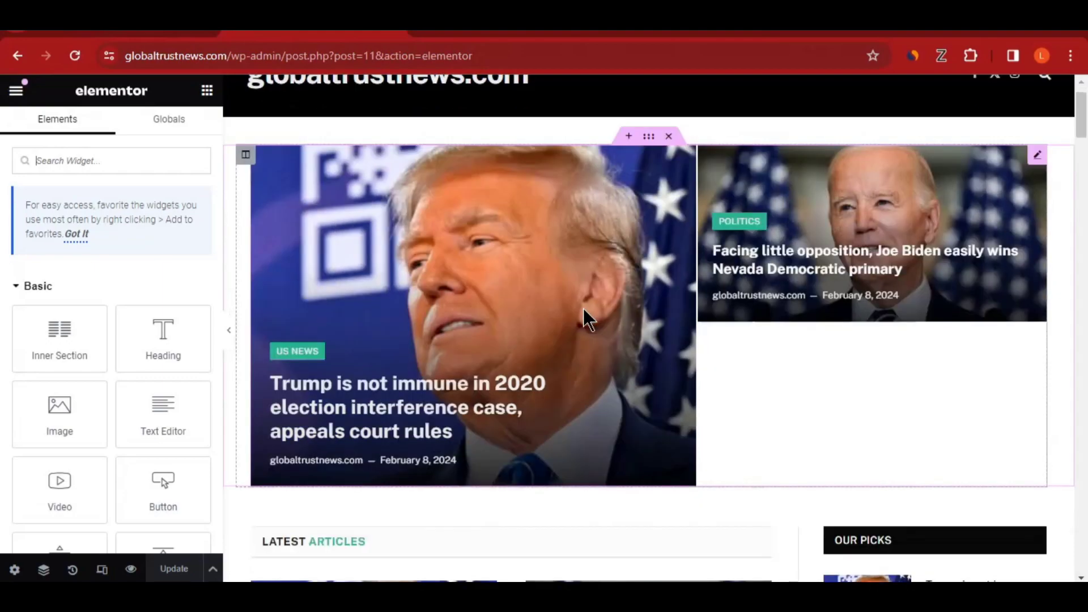
{"action": "scroll", "coordinate": [583, 309], "scroll_direction": "down", "scroll_amount": 15}
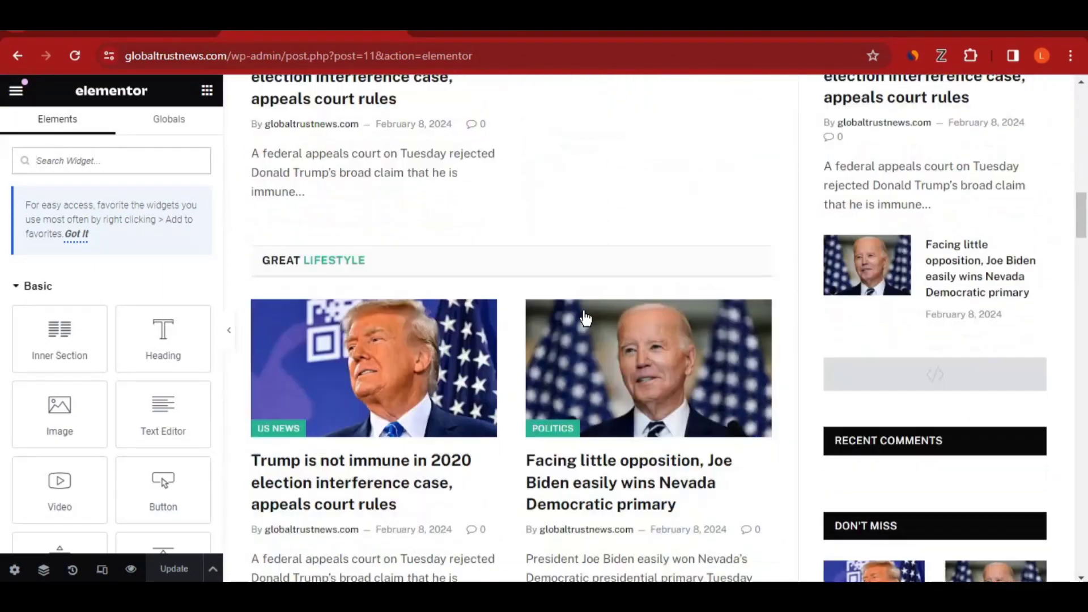
{"action": "scroll", "coordinate": [585, 318], "scroll_direction": "down", "scroll_amount": 15}
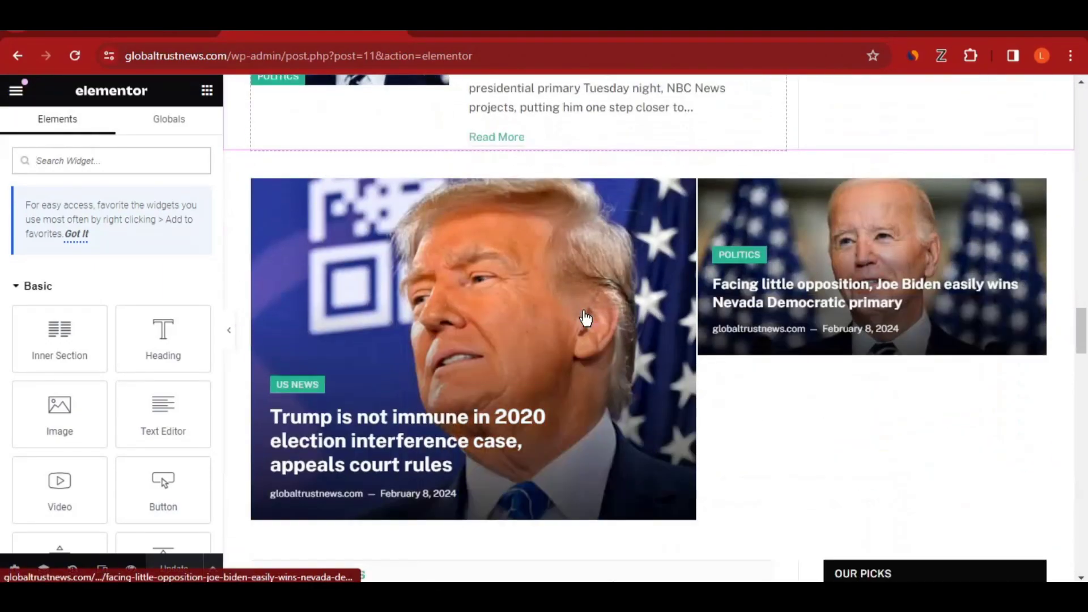
{"action": "scroll", "coordinate": [586, 317], "scroll_direction": "down", "scroll_amount": 2}
{"action": "scroll", "coordinate": [499, 294], "scroll_direction": "up", "scroll_amount": 7}
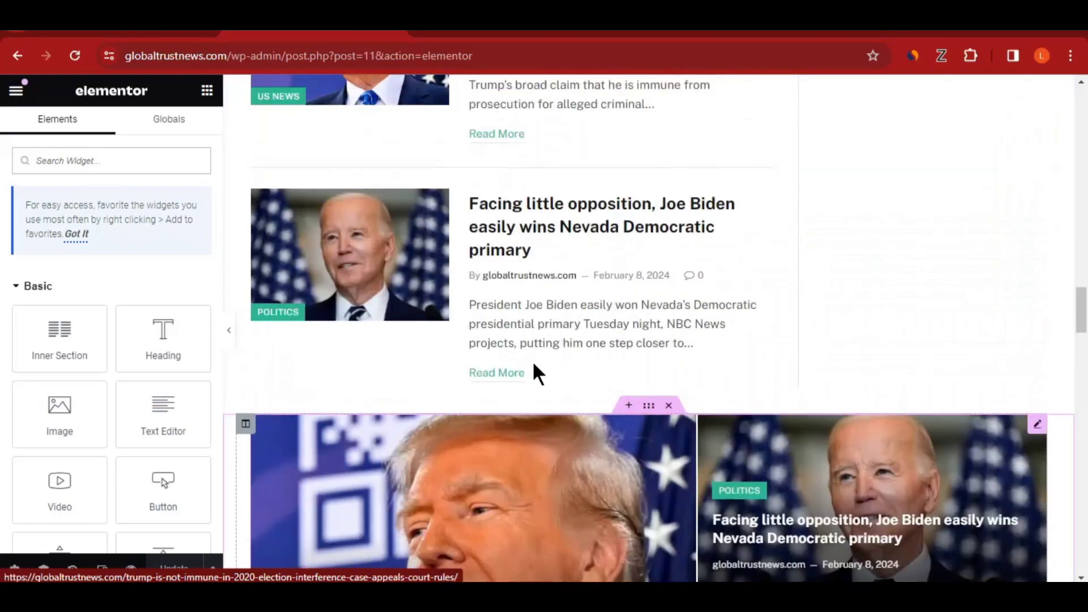
{"action": "scroll", "coordinate": [537, 372], "scroll_direction": "down", "scroll_amount": 5}
{"action": "scroll", "coordinate": [510, 282], "scroll_direction": "up", "scroll_amount": 2}
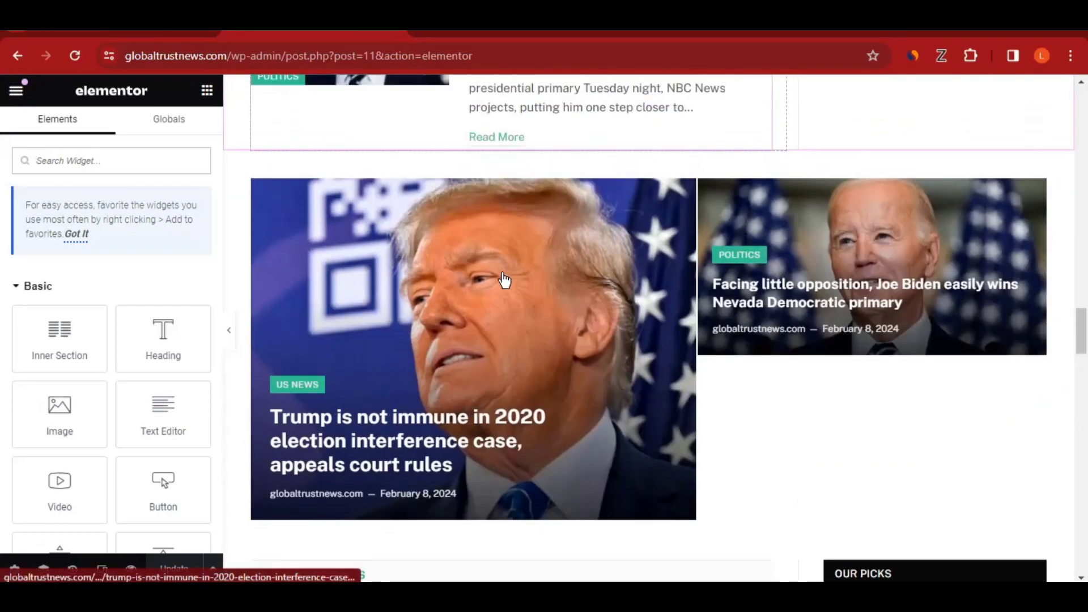
{"action": "scroll", "coordinate": [504, 282], "scroll_direction": "down", "scroll_amount": 5}
{"action": "scroll", "coordinate": [503, 283], "scroll_direction": "down", "scroll_amount": 13}
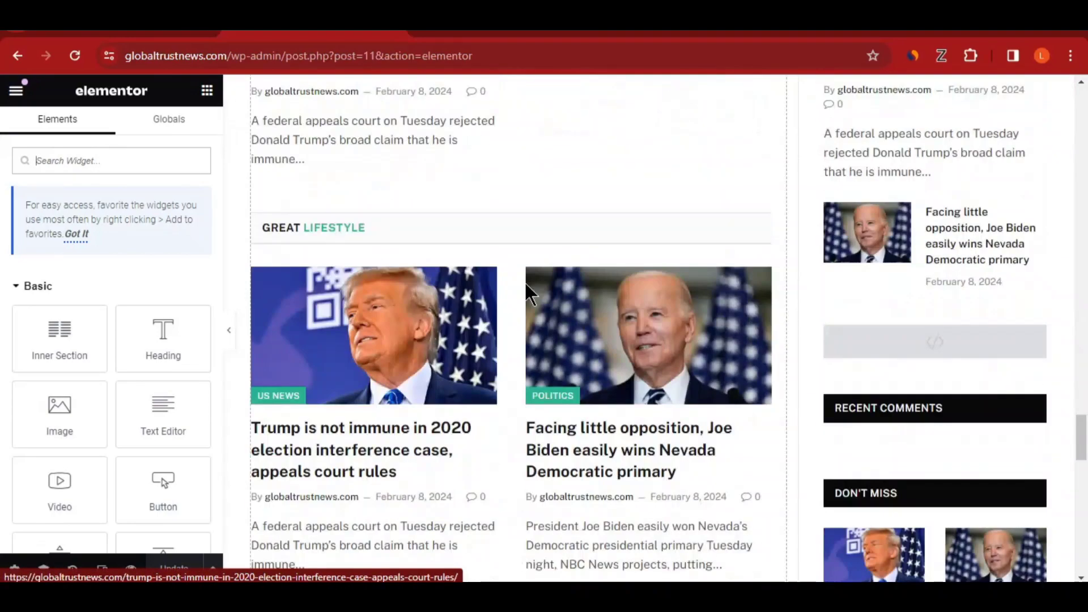
{"action": "scroll", "coordinate": [525, 284], "scroll_direction": "up", "scroll_amount": 4}
{"action": "scroll", "coordinate": [523, 284], "scroll_direction": "up", "scroll_amount": 1}
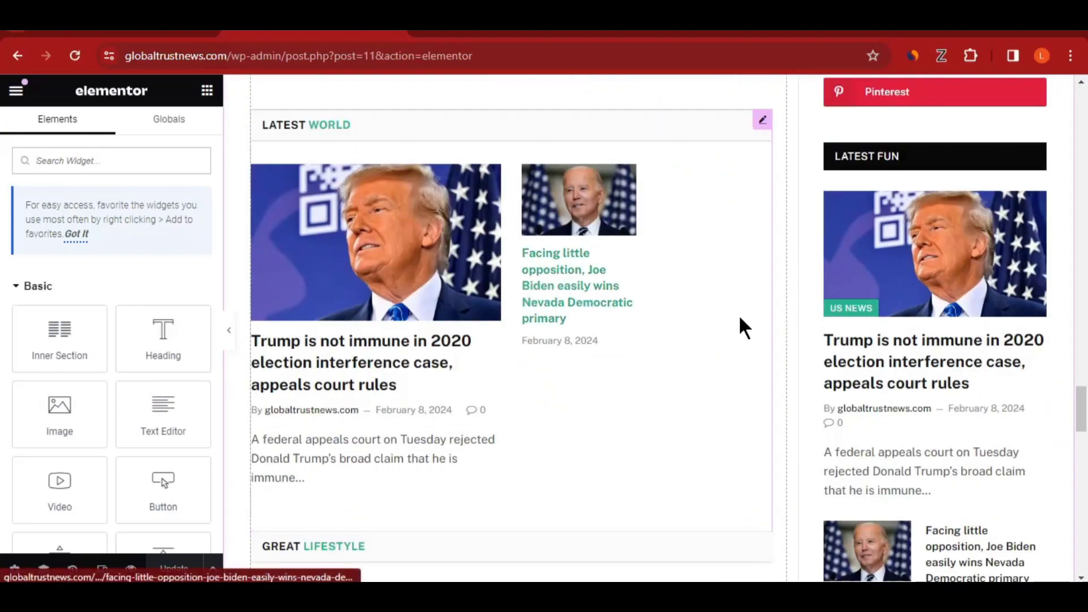
{"action": "scroll", "coordinate": [805, 314], "scroll_direction": "down", "scroll_amount": 1}
{"action": "scroll", "coordinate": [861, 309], "scroll_direction": "down", "scroll_amount": 5}
{"action": "scroll", "coordinate": [858, 312], "scroll_direction": "up", "scroll_amount": 16}
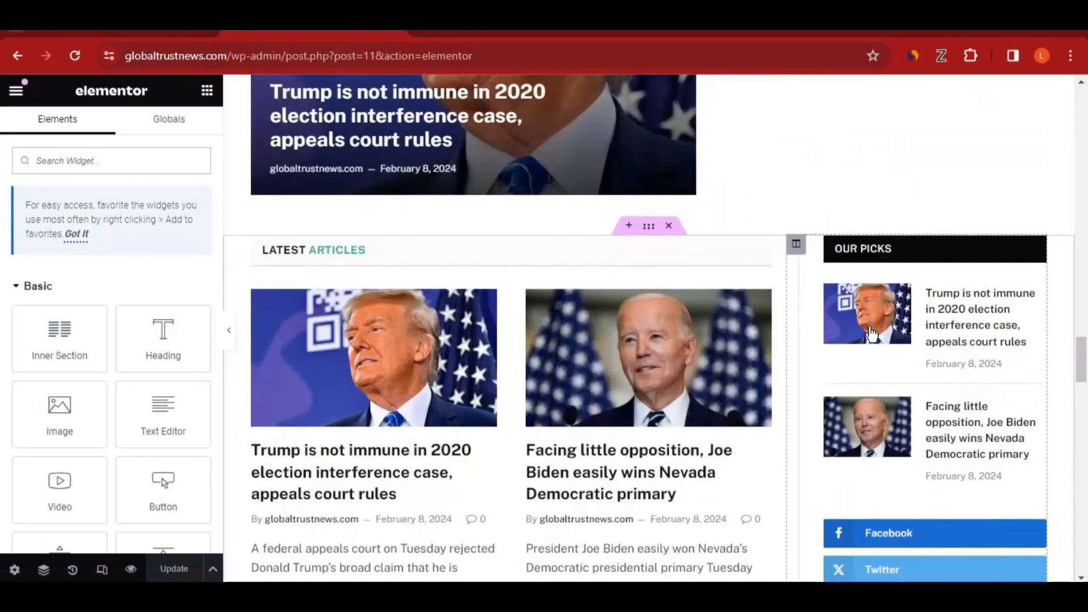
{"action": "scroll", "coordinate": [898, 304], "scroll_direction": "down", "scroll_amount": 7}
{"action": "scroll", "coordinate": [901, 300], "scroll_direction": "up", "scroll_amount": 19}
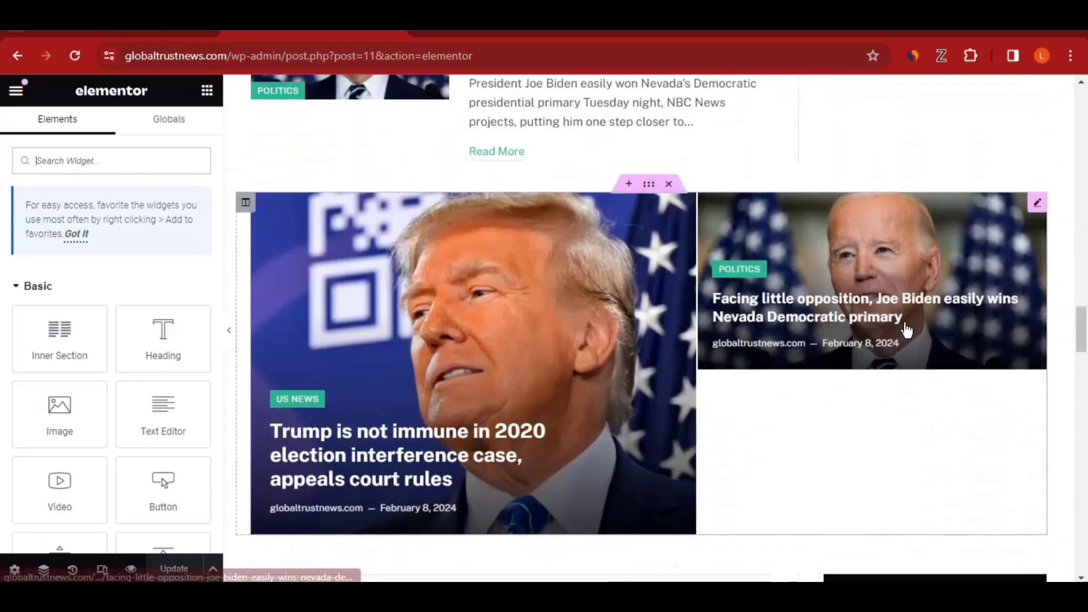
{"action": "scroll", "coordinate": [719, 336], "scroll_direction": "up", "scroll_amount": 14}
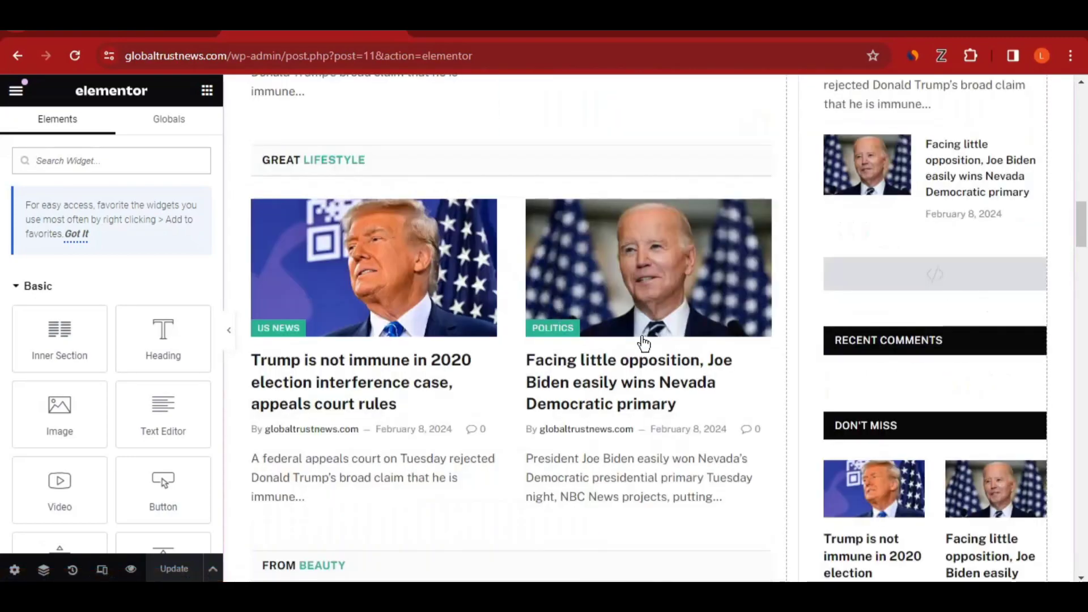
{"action": "scroll", "coordinate": [643, 342], "scroll_direction": "up", "scroll_amount": 20}
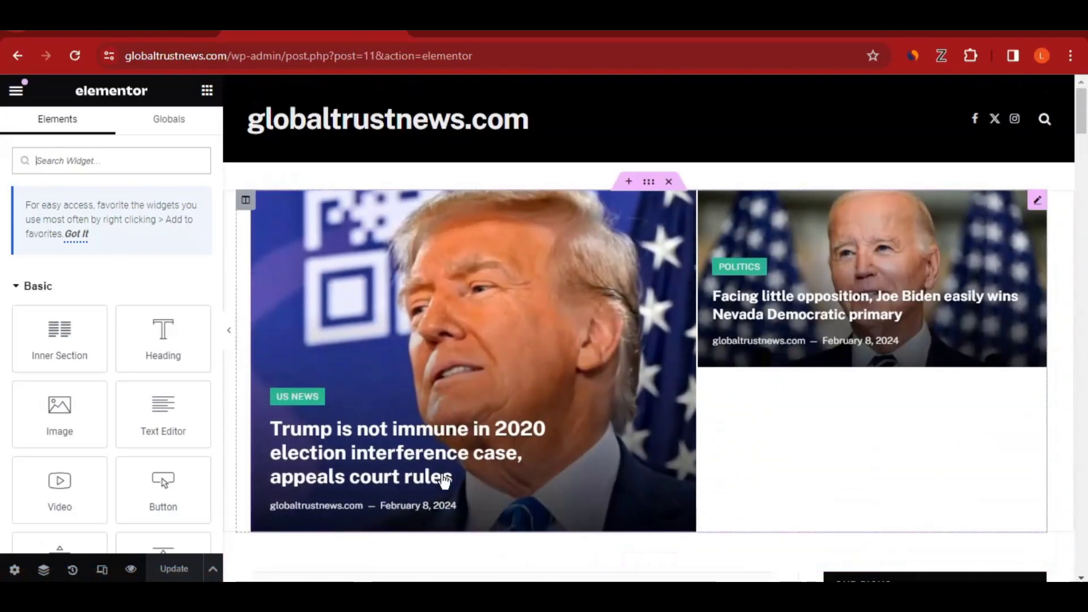
{"action": "scroll", "coordinate": [433, 315], "scroll_direction": "down", "scroll_amount": 4}
{"action": "scroll", "coordinate": [400, 425], "scroll_direction": "down", "scroll_amount": 3}
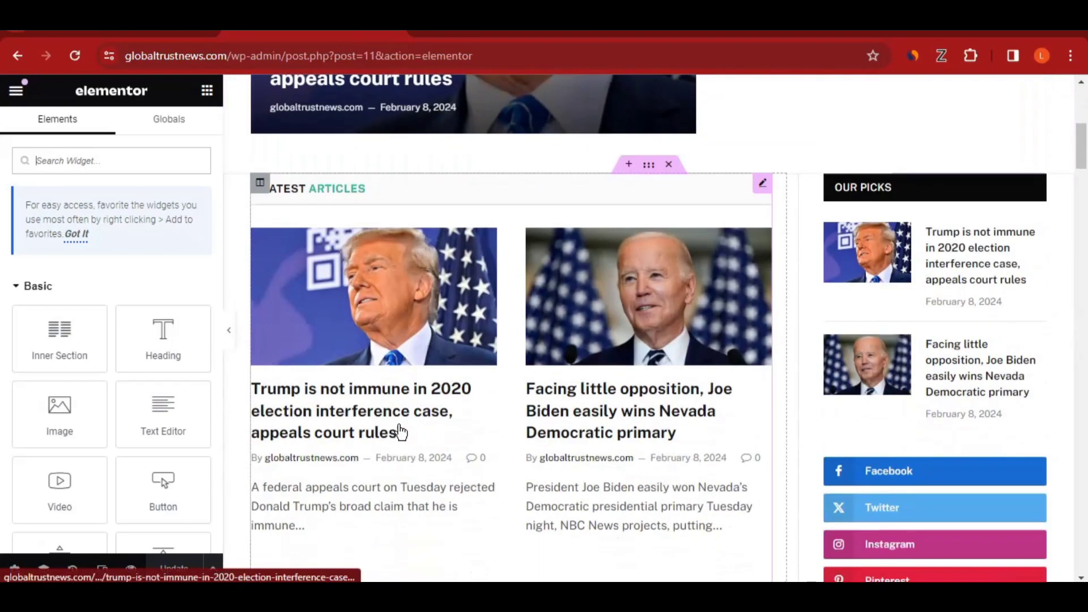
{"action": "scroll", "coordinate": [396, 408], "scroll_direction": "down", "scroll_amount": 3}
{"action": "scroll", "coordinate": [396, 389], "scroll_direction": "down", "scroll_amount": 3}
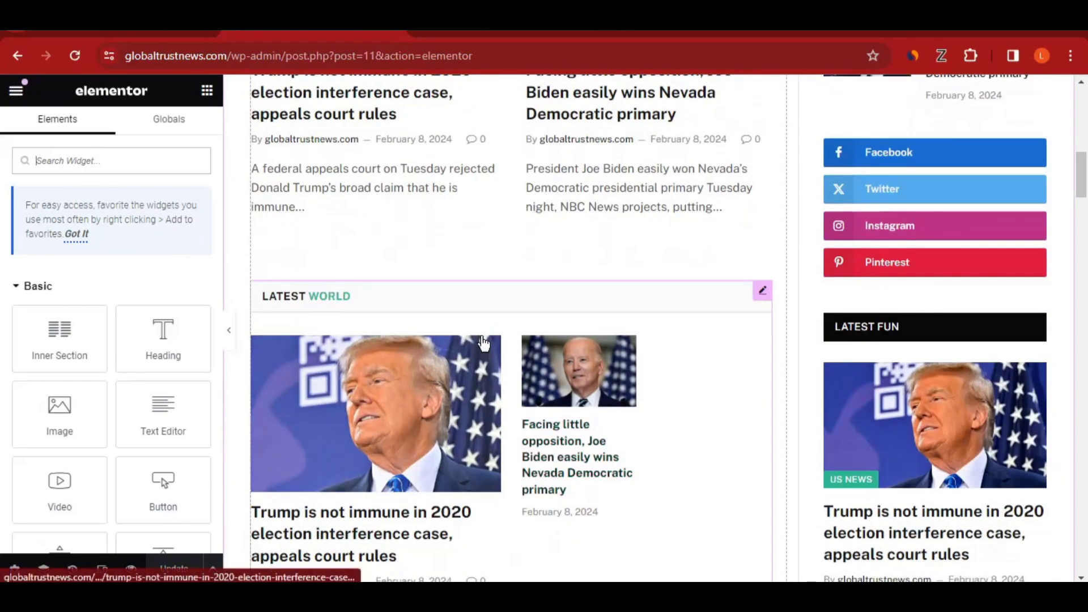
Step: Change the heading text of the Latest Articles block to "*Latest* News" and save the page
{"action": "scroll", "coordinate": [503, 394], "scroll_direction": "up", "scroll_amount": 5}
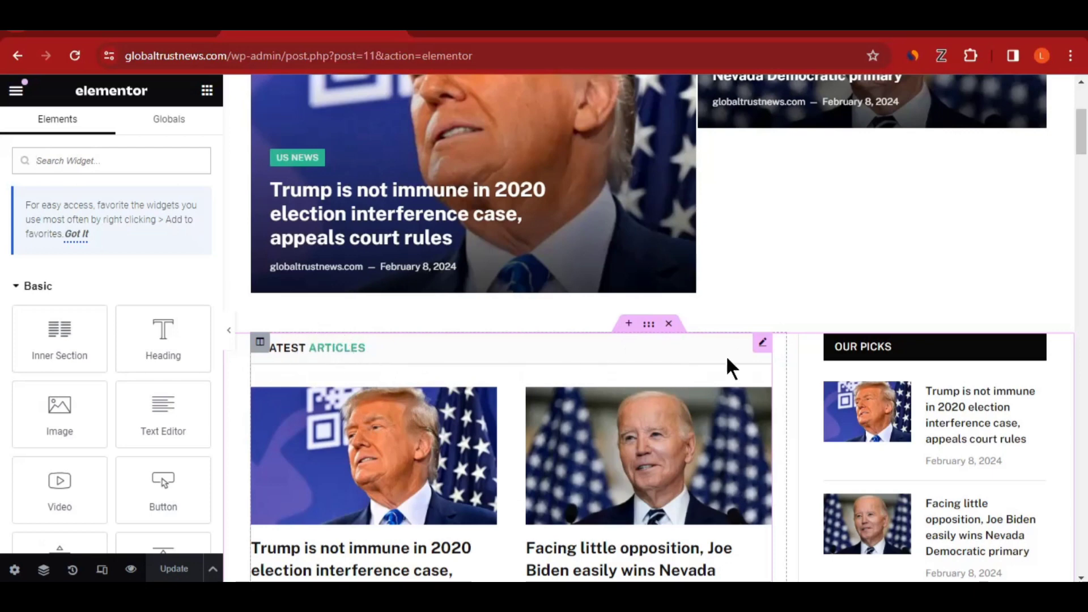
{"action": "left_click", "coordinate": [762, 343]}
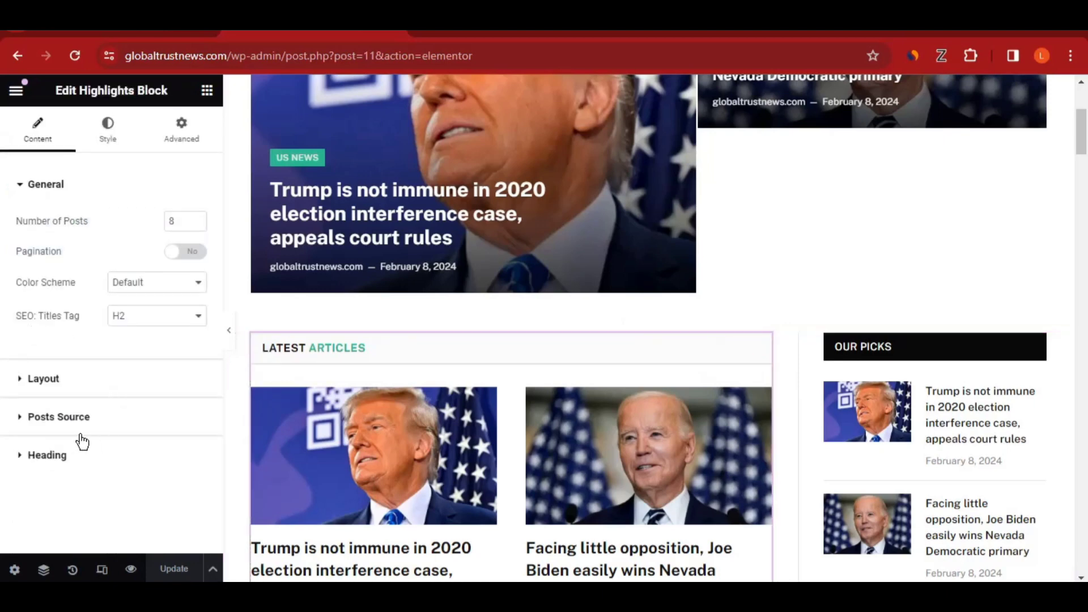
{"action": "left_click", "coordinate": [52, 456]}
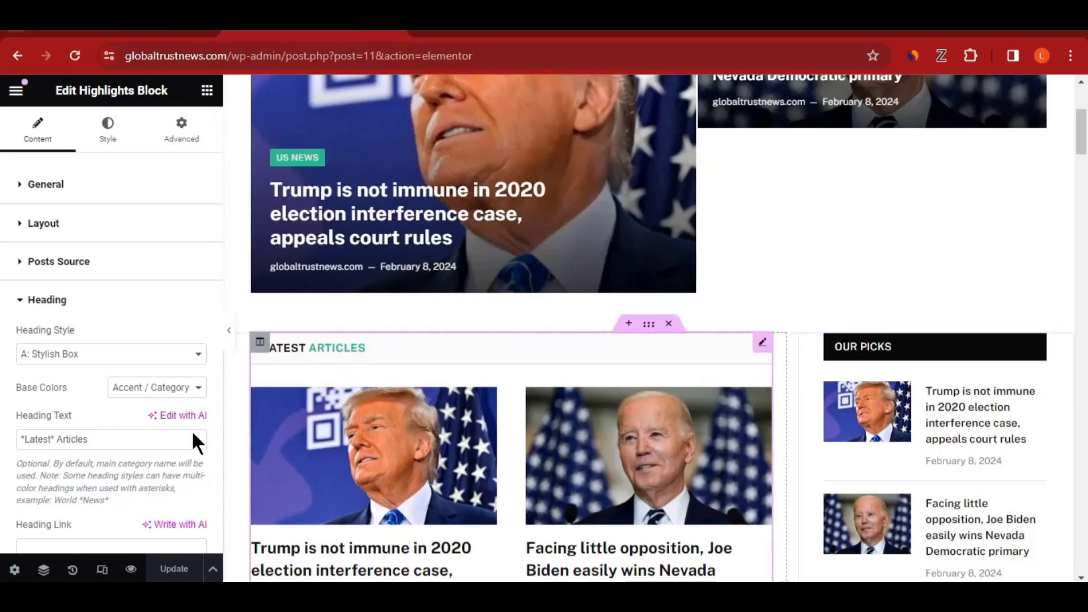
{"action": "double_click", "coordinate": [90, 439]}
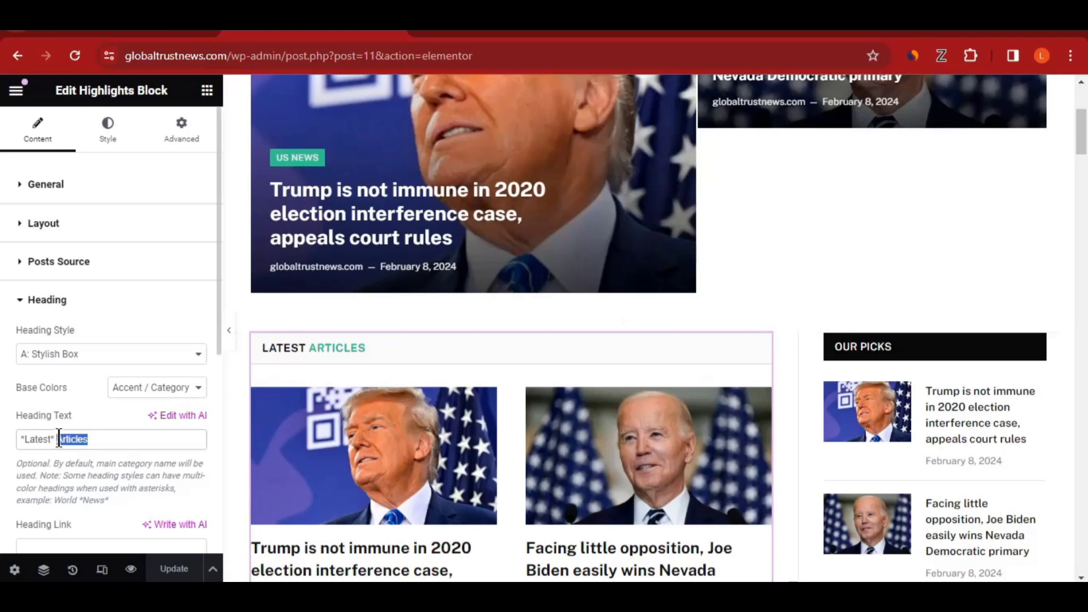
{"action": "type", "text": "News"}
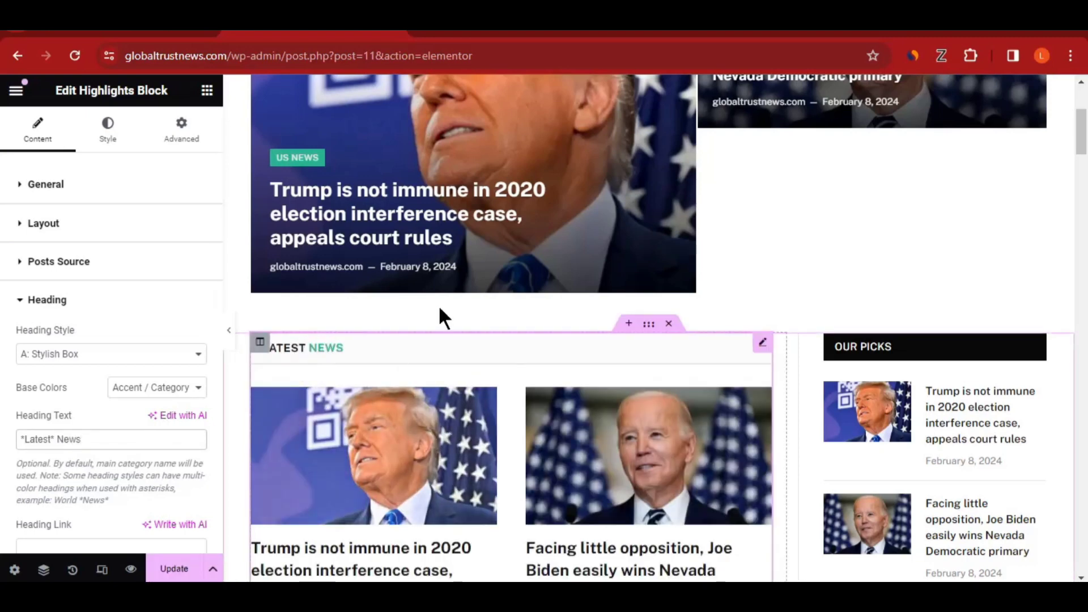
{"action": "left_click", "coordinate": [176, 573]}
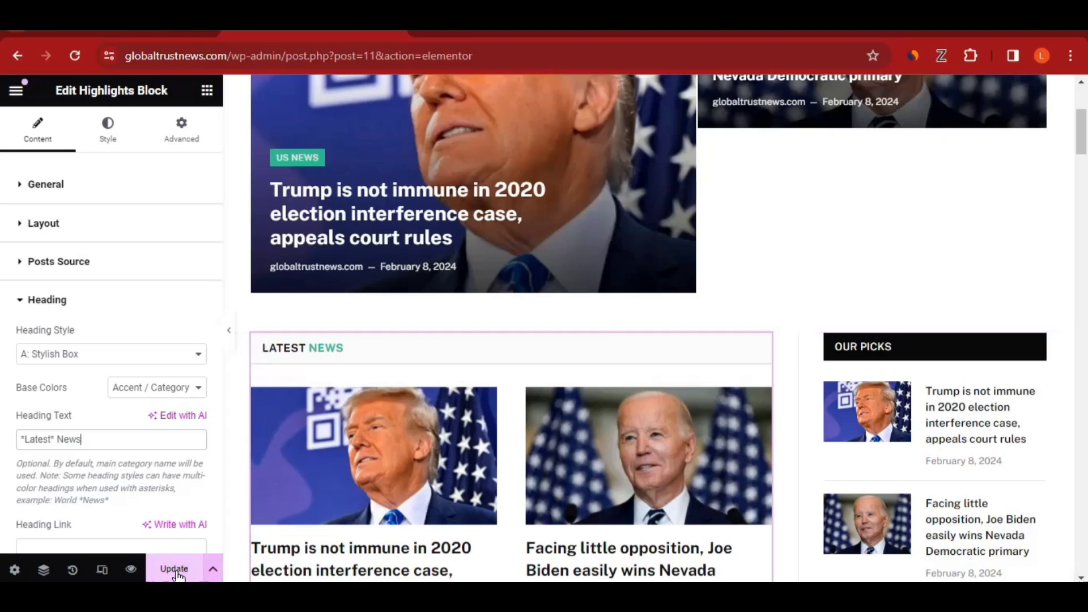
{"action": "left_click", "coordinate": [175, 573]}
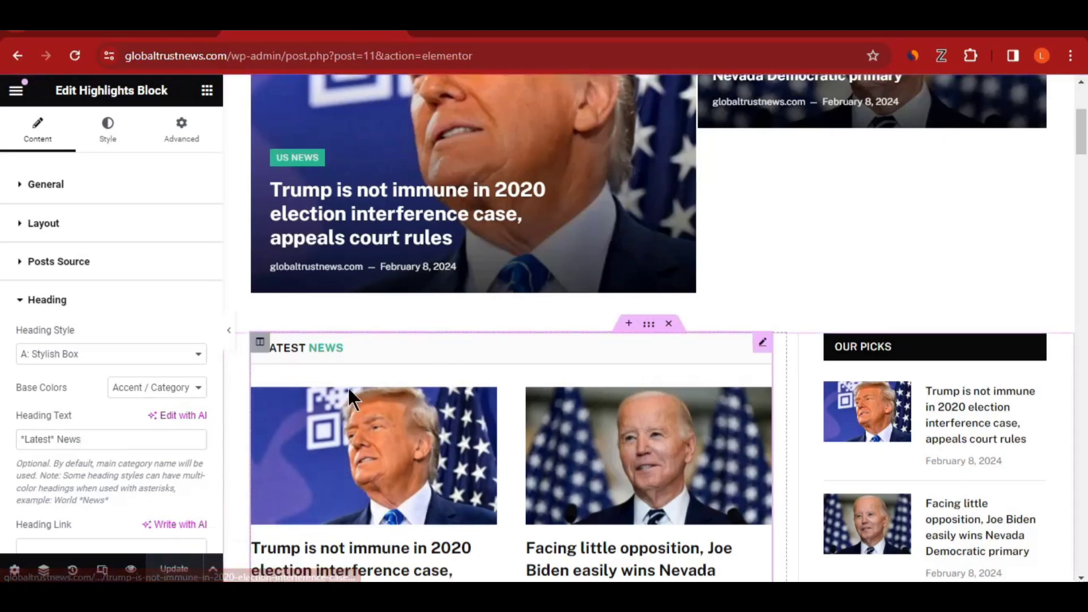
Step: Limit the Latest News block's posts to the POLITICS and US NEWS categories and save the page
{"action": "scroll", "coordinate": [371, 360], "scroll_direction": "down", "scroll_amount": 7}
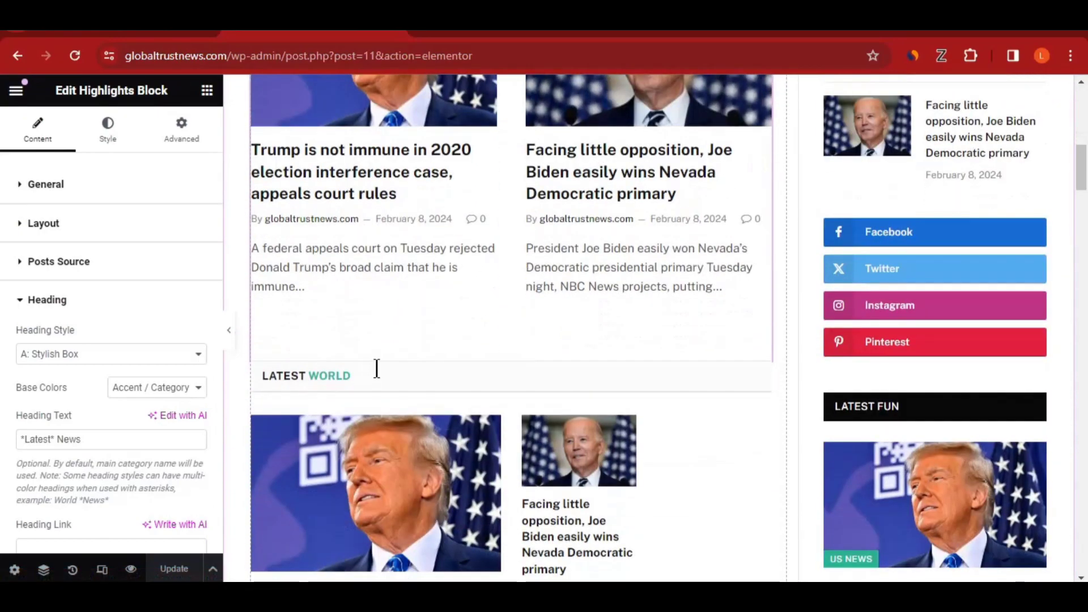
{"action": "scroll", "coordinate": [379, 374], "scroll_direction": "down", "scroll_amount": 4}
{"action": "scroll", "coordinate": [386, 363], "scroll_direction": "down", "scroll_amount": 7}
{"action": "scroll", "coordinate": [394, 368], "scroll_direction": "up", "scroll_amount": 1}
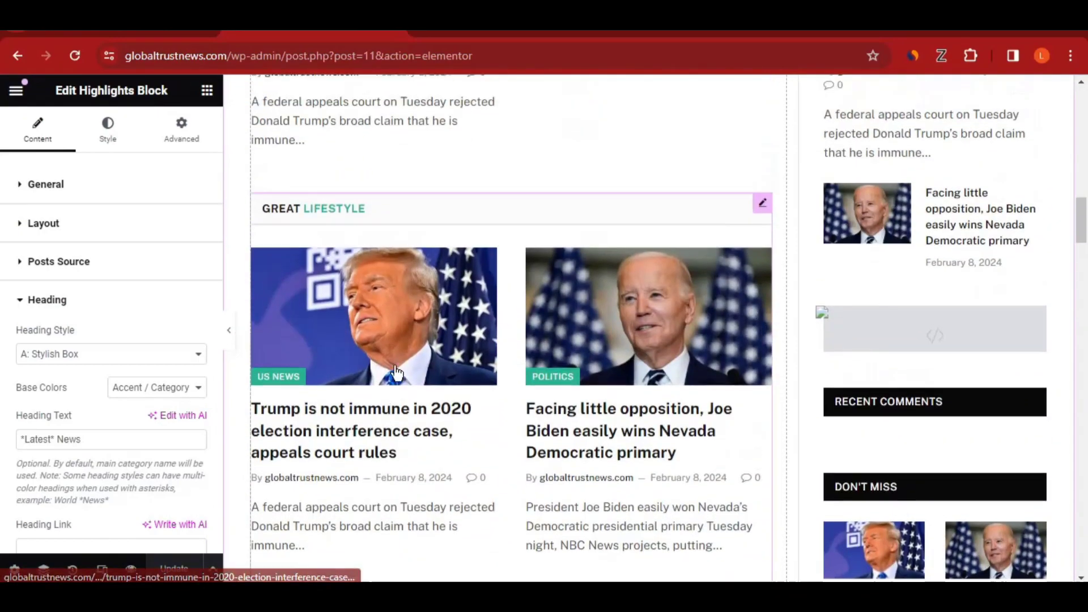
{"action": "scroll", "coordinate": [395, 372], "scroll_direction": "up", "scroll_amount": 10}
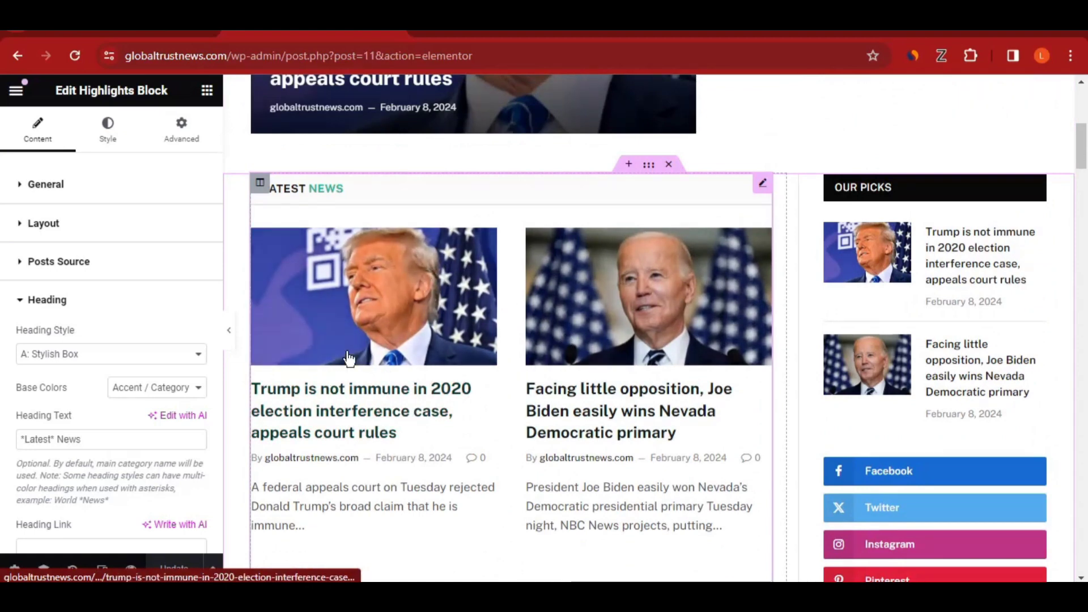
{"action": "left_click", "coordinate": [136, 302]}
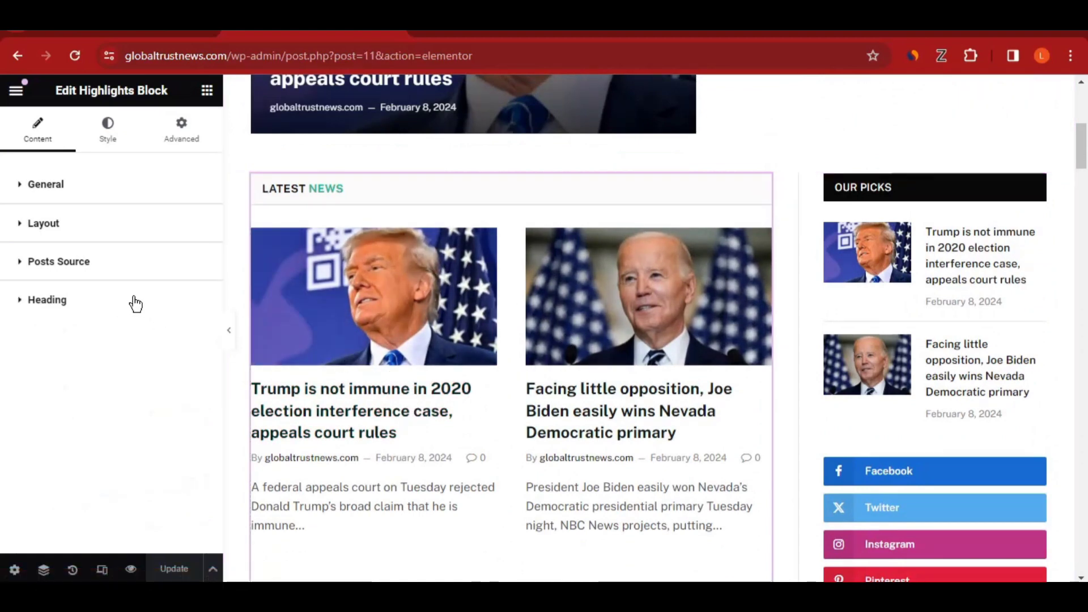
{"action": "left_click", "coordinate": [68, 273]}
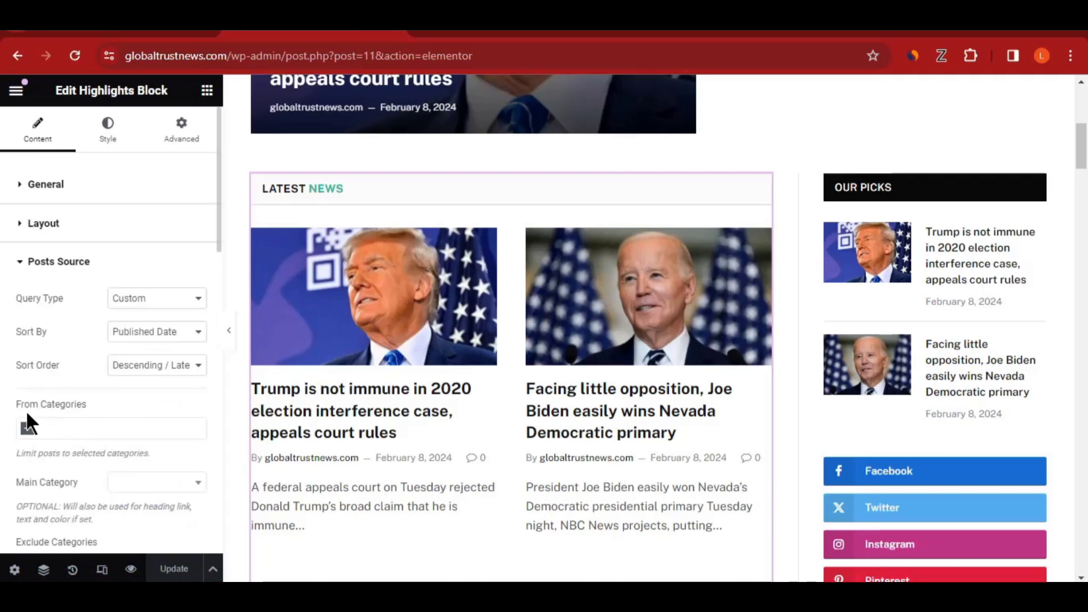
{"action": "left_click", "coordinate": [52, 426]}
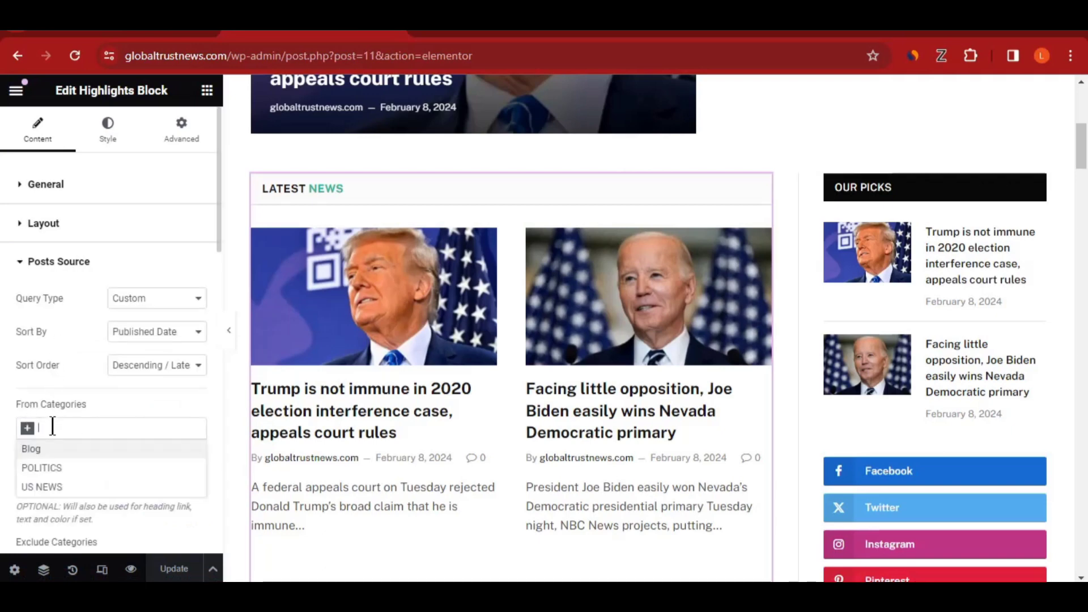
{"action": "left_click", "coordinate": [54, 469]}
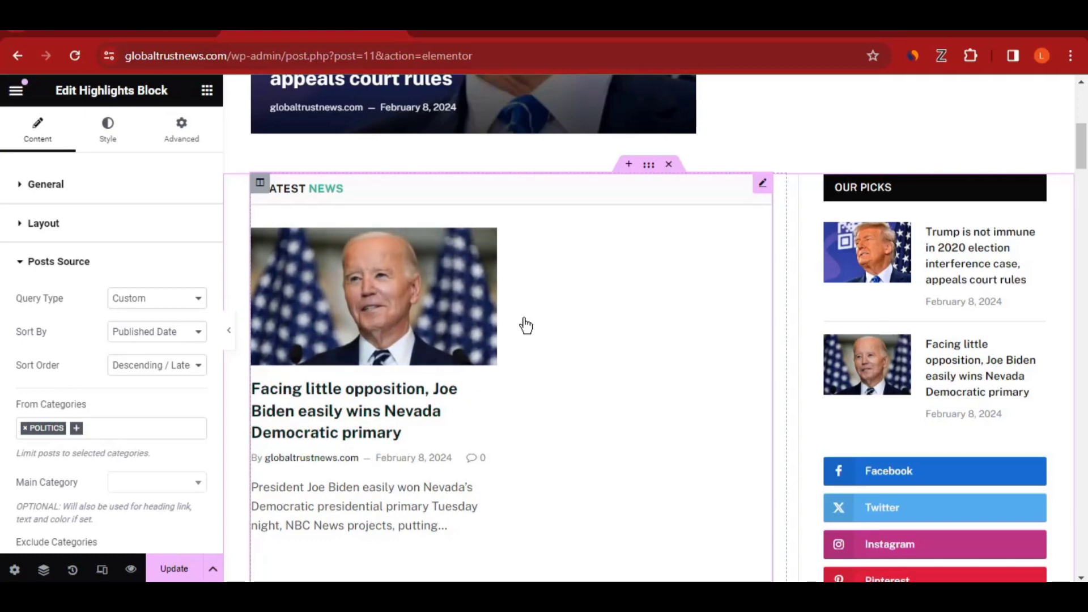
{"action": "left_click", "coordinate": [103, 429]}
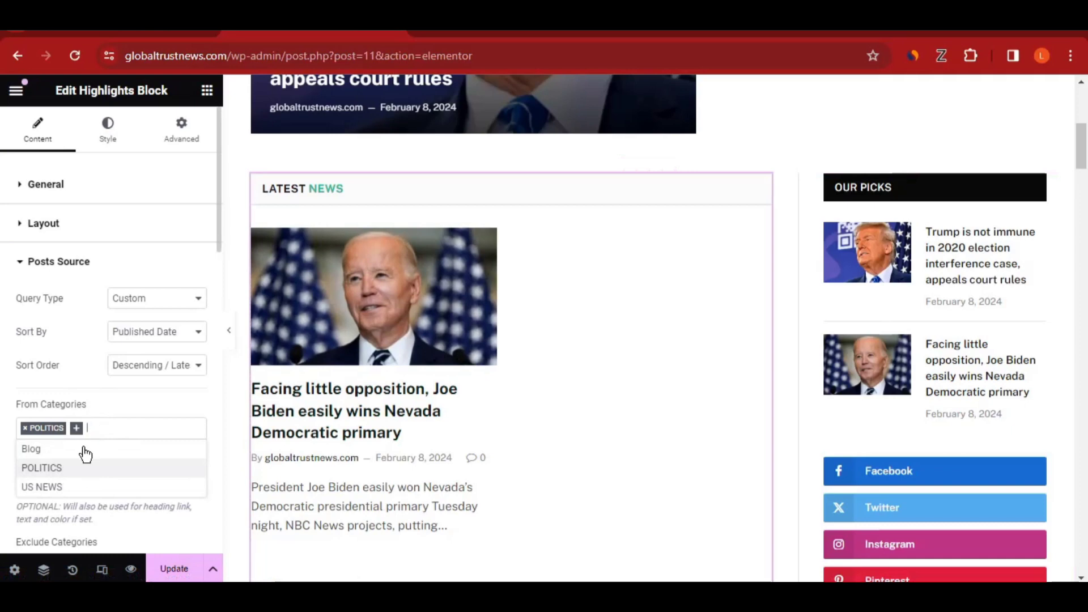
{"action": "left_click", "coordinate": [51, 488]}
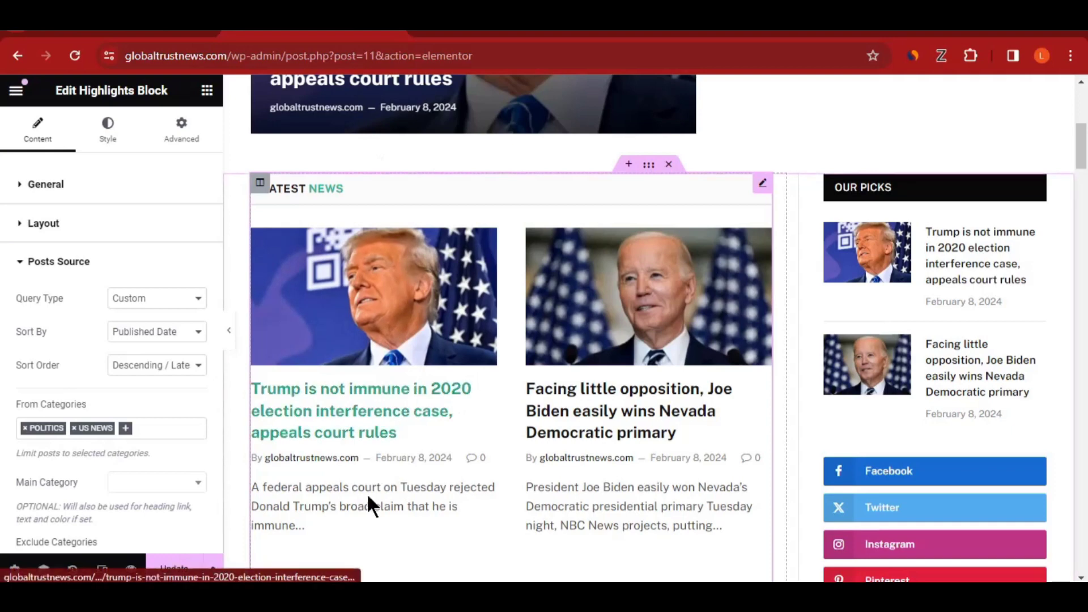
{"action": "left_click", "coordinate": [186, 573]}
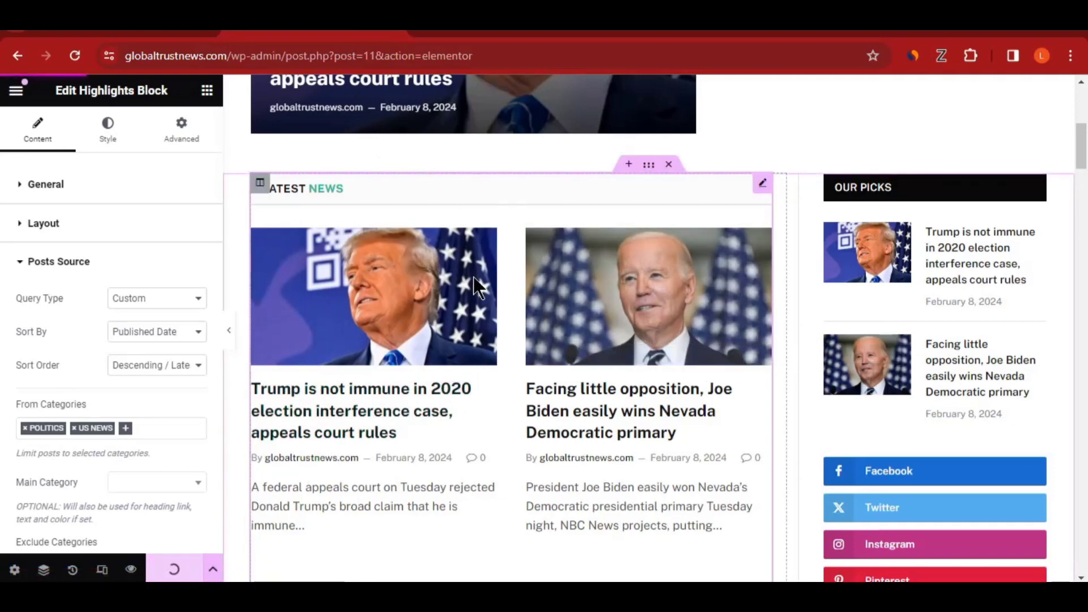
Step: Leave the Elementor editor and reload the live globaltrustnews.com front page to check which layout it shows
{"action": "scroll", "coordinate": [520, 308], "scroll_direction": "down", "scroll_amount": 1}
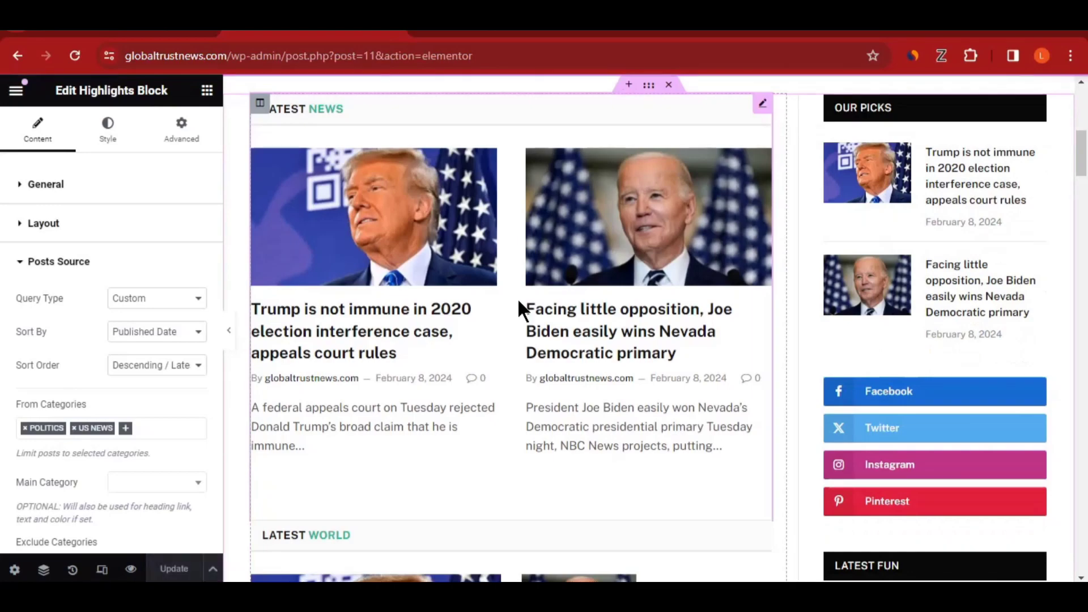
{"action": "scroll", "coordinate": [516, 297], "scroll_direction": "down", "scroll_amount": 8}
{"action": "scroll", "coordinate": [515, 314], "scroll_direction": "up", "scroll_amount": 10}
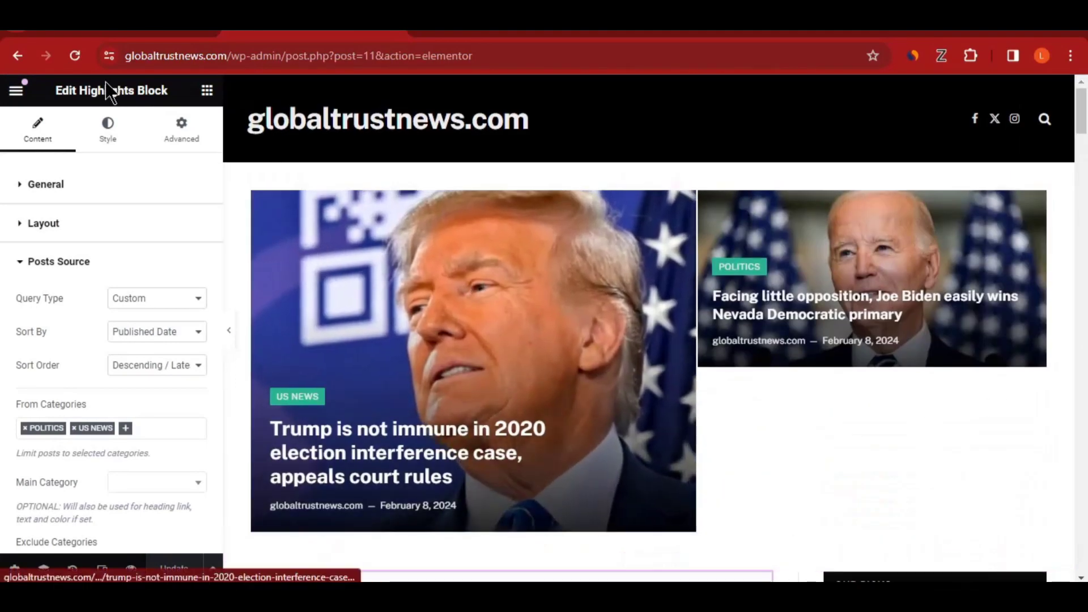
{"action": "left_click", "coordinate": [14, 55]}
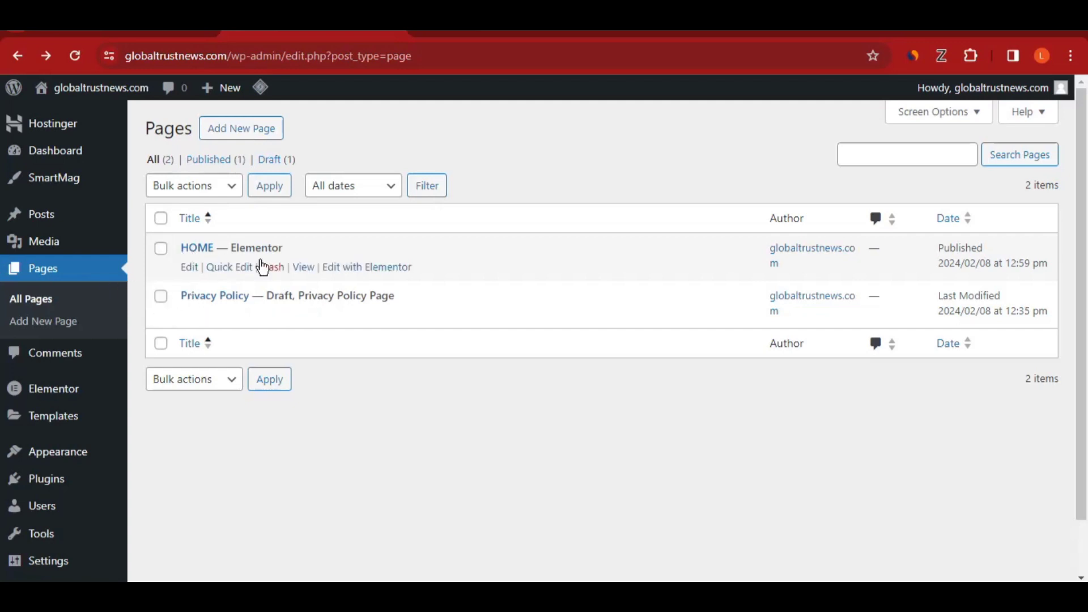
{"action": "left_click", "coordinate": [445, 35]}
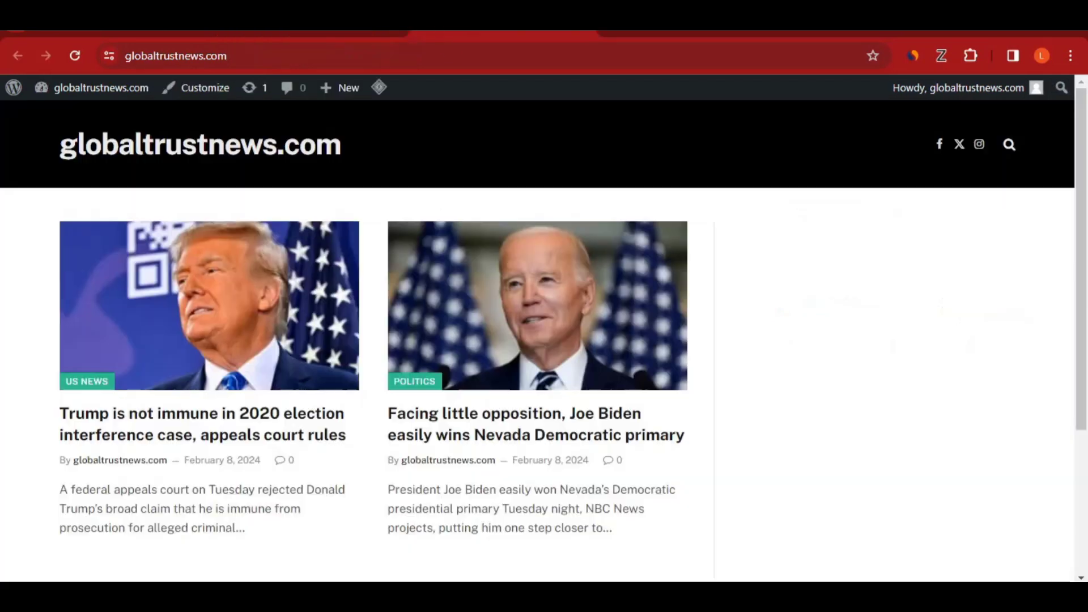
{"action": "left_click", "coordinate": [75, 56]}
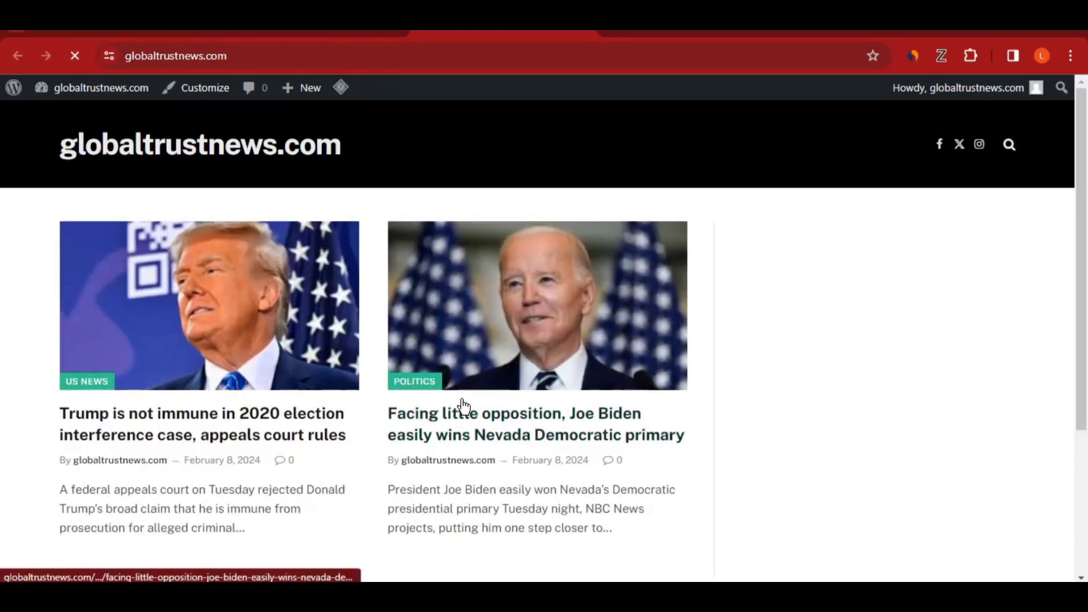
{"action": "scroll", "coordinate": [345, 293], "scroll_direction": "down", "scroll_amount": 4}
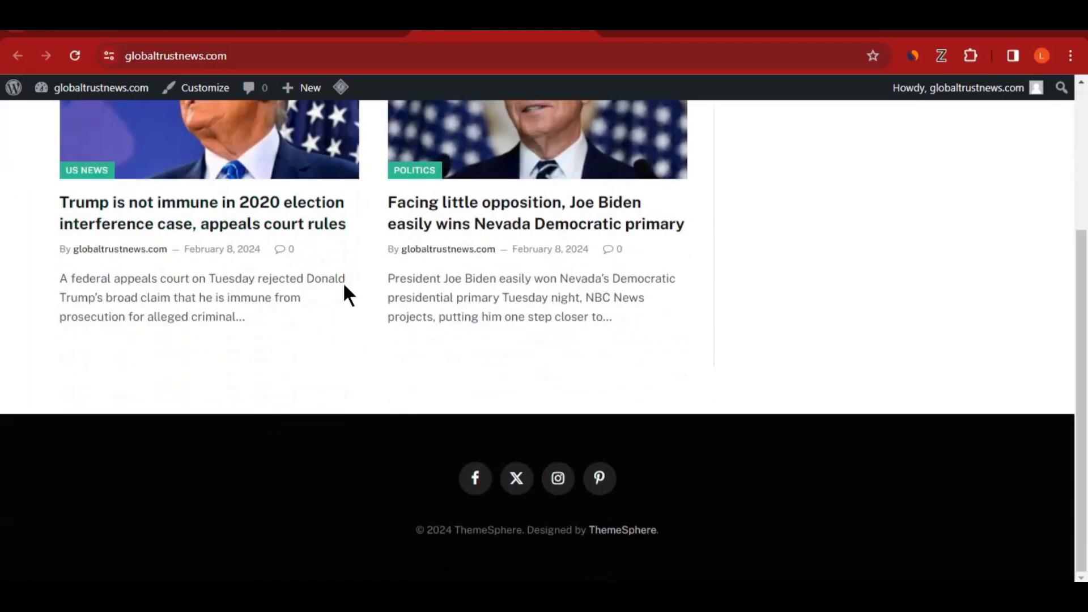
{"action": "scroll", "coordinate": [413, 444], "scroll_direction": "up", "scroll_amount": 4}
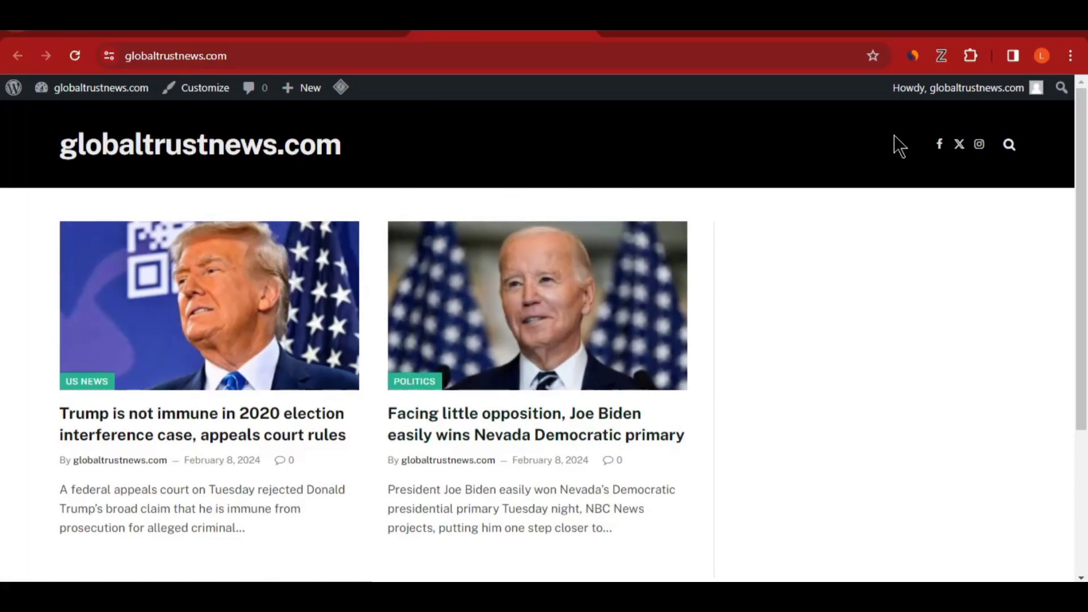
Step: Return to the WordPress dashboard and open the menu settings in the theme customizer
{"action": "left_click", "coordinate": [312, 34]}
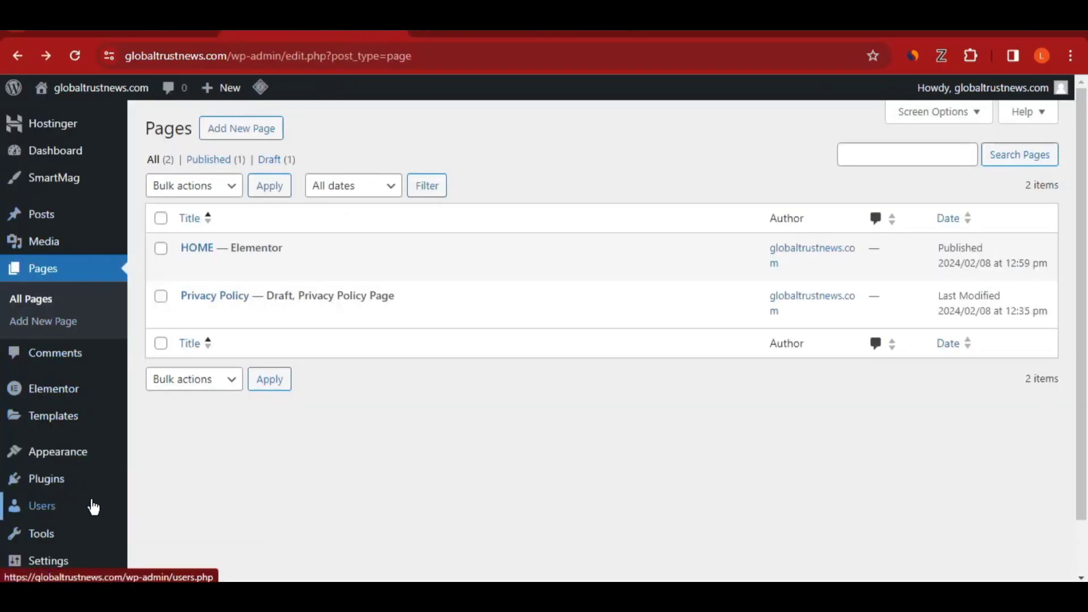
{"action": "mouse_move", "coordinate": [45, 514]}
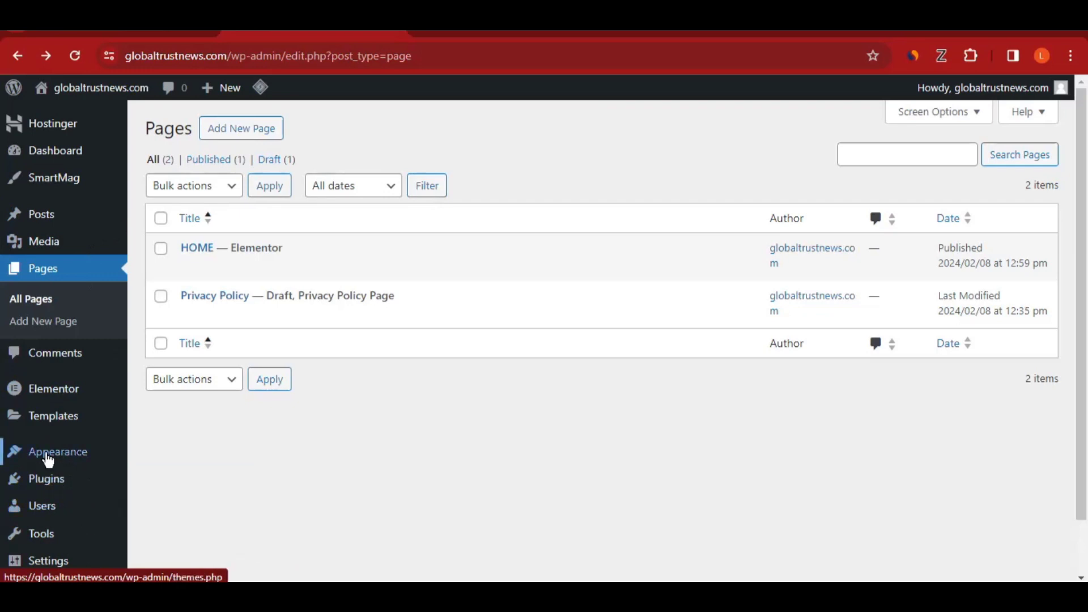
{"action": "mouse_move", "coordinate": [62, 455]}
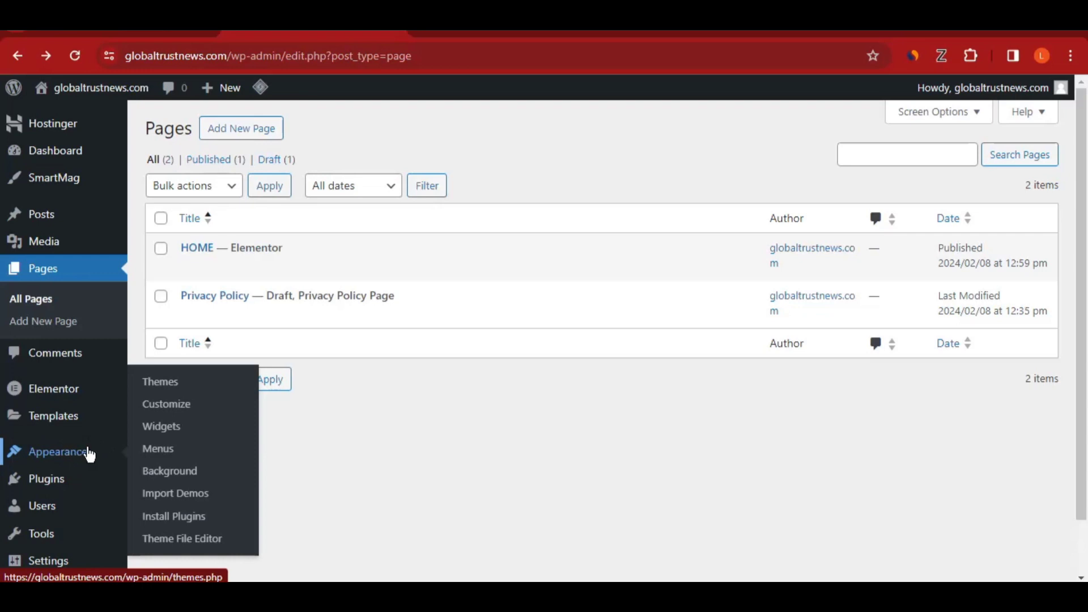
{"action": "left_click", "coordinate": [174, 416]}
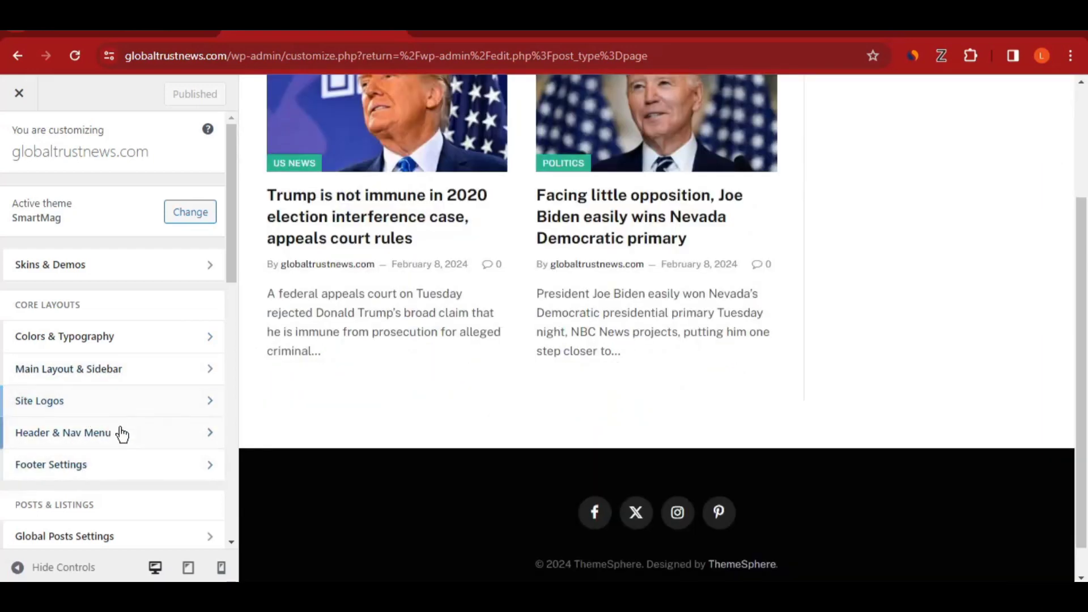
{"action": "scroll", "coordinate": [90, 444], "scroll_direction": "down", "scroll_amount": 1}
{"action": "scroll", "coordinate": [95, 447], "scroll_direction": "up", "scroll_amount": 1}
{"action": "scroll", "coordinate": [121, 453], "scroll_direction": "down", "scroll_amount": 10}
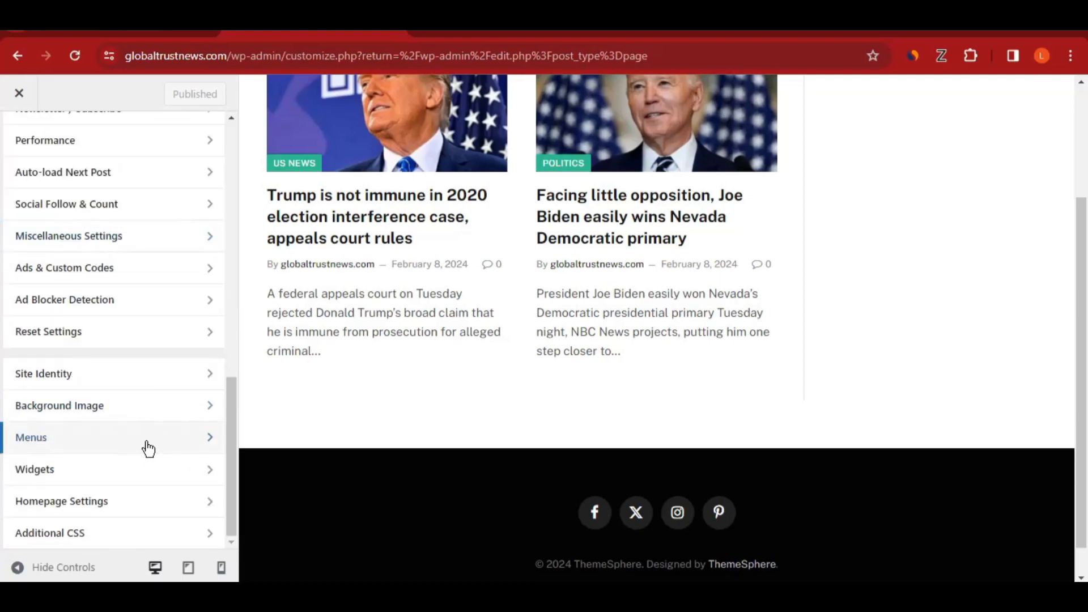
{"action": "left_click", "coordinate": [153, 447]}
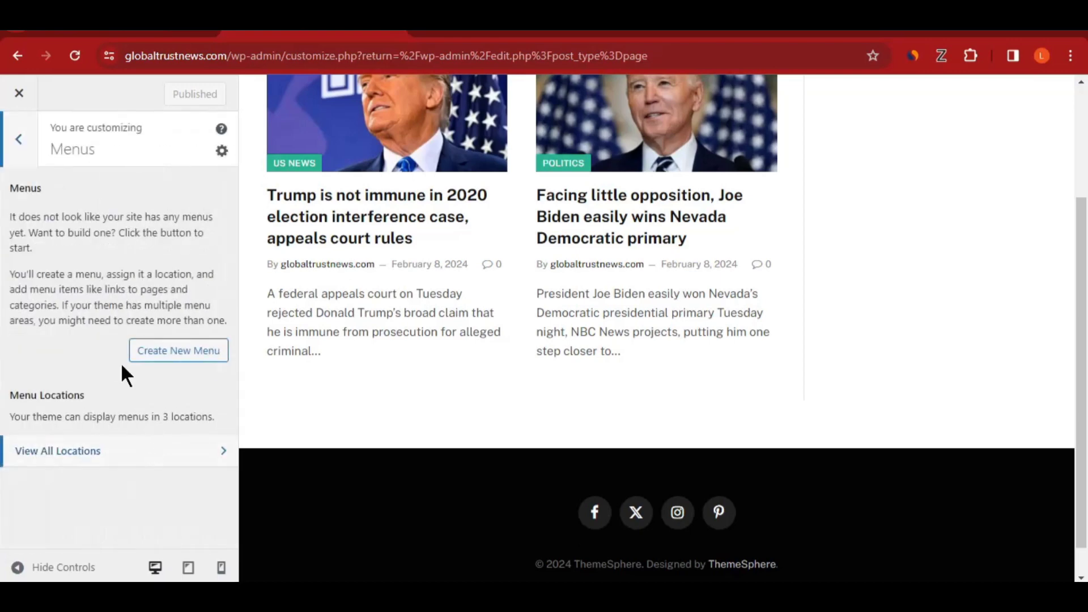
Step: Create a menu named Top Menu and assign it to Main Navigation and Main Navigation - Mobile Optional
{"action": "left_click", "coordinate": [186, 358]}
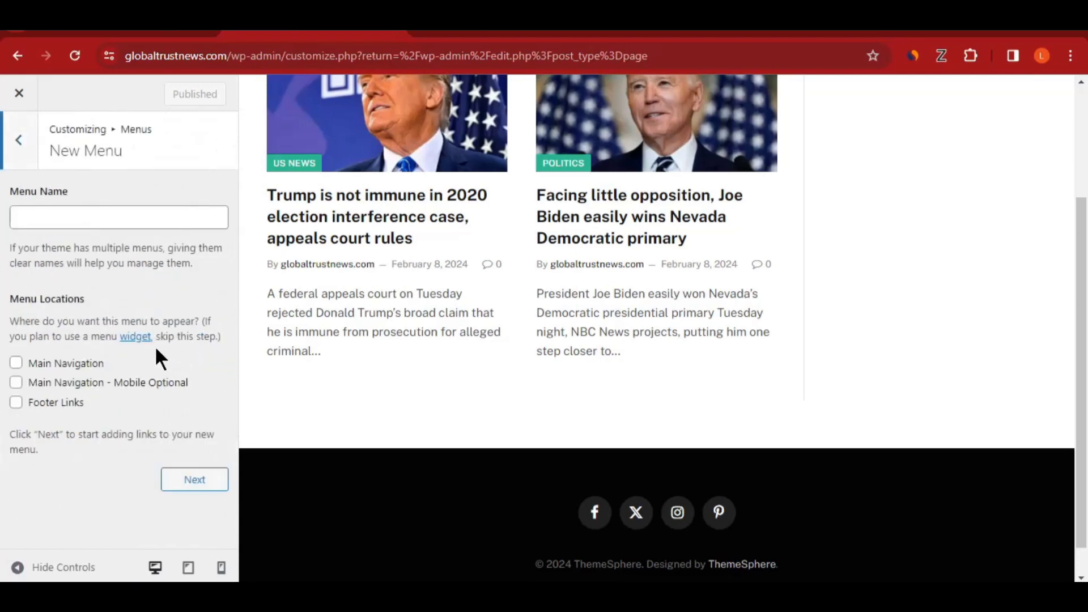
{"action": "left_click", "coordinate": [139, 218]}
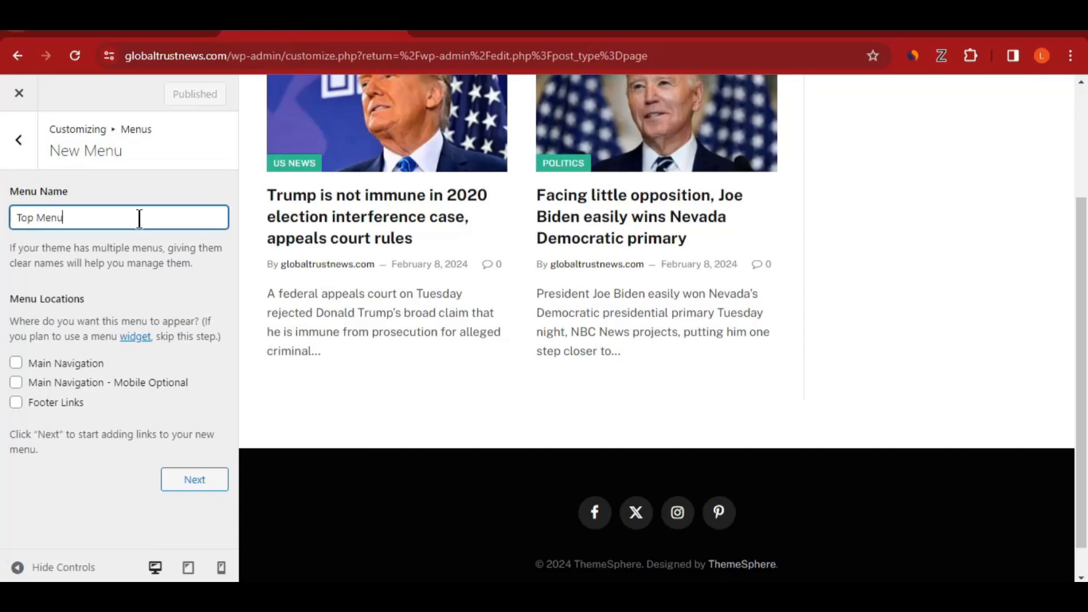
{"action": "left_click", "coordinate": [16, 362]}
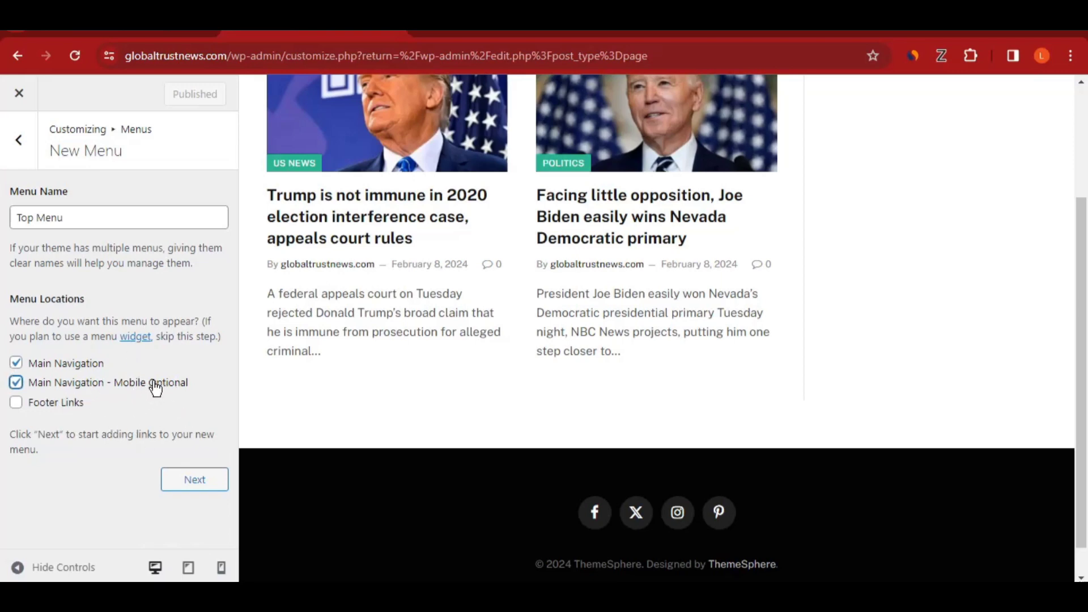
{"action": "left_click", "coordinate": [193, 483]}
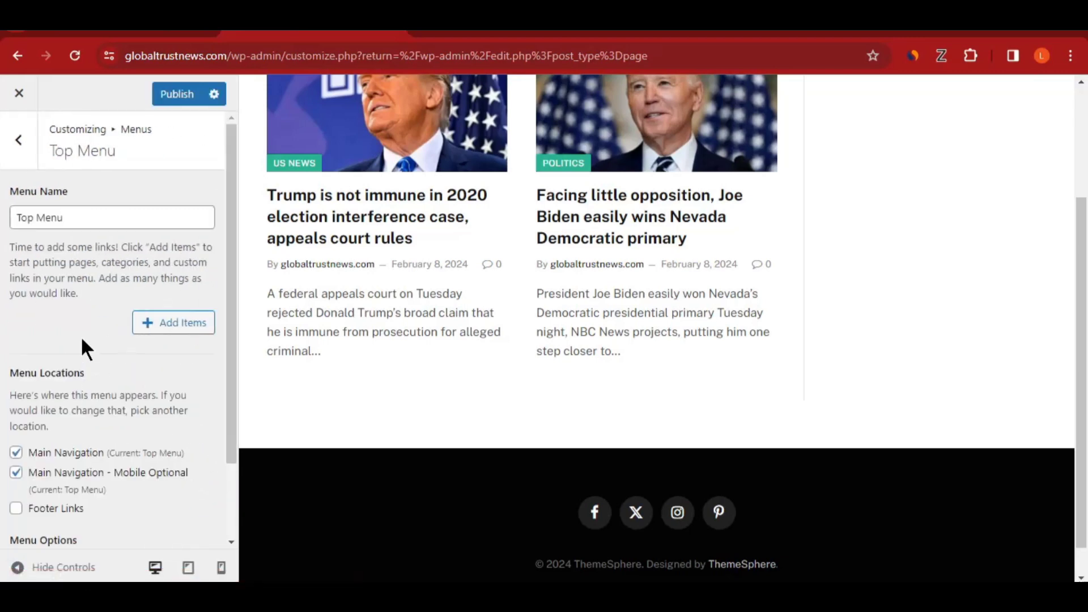
{"action": "scroll", "coordinate": [83, 309], "scroll_direction": "down", "scroll_amount": 2}
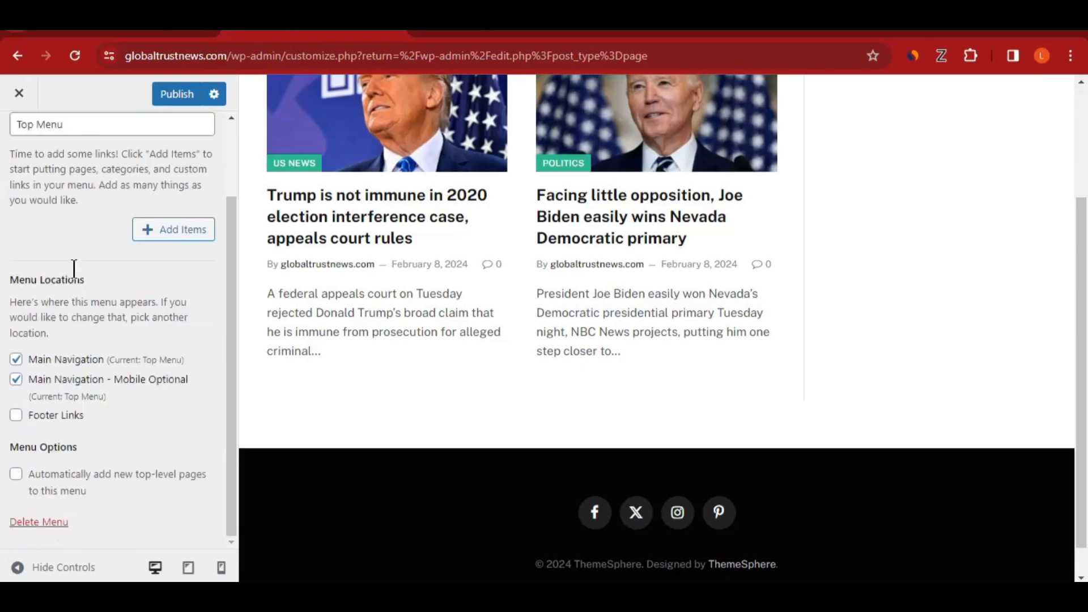
Step: Add the Elementor HOME page to Top Menu as an item and publish the change
{"action": "scroll", "coordinate": [72, 272], "scroll_direction": "up", "scroll_amount": 2}
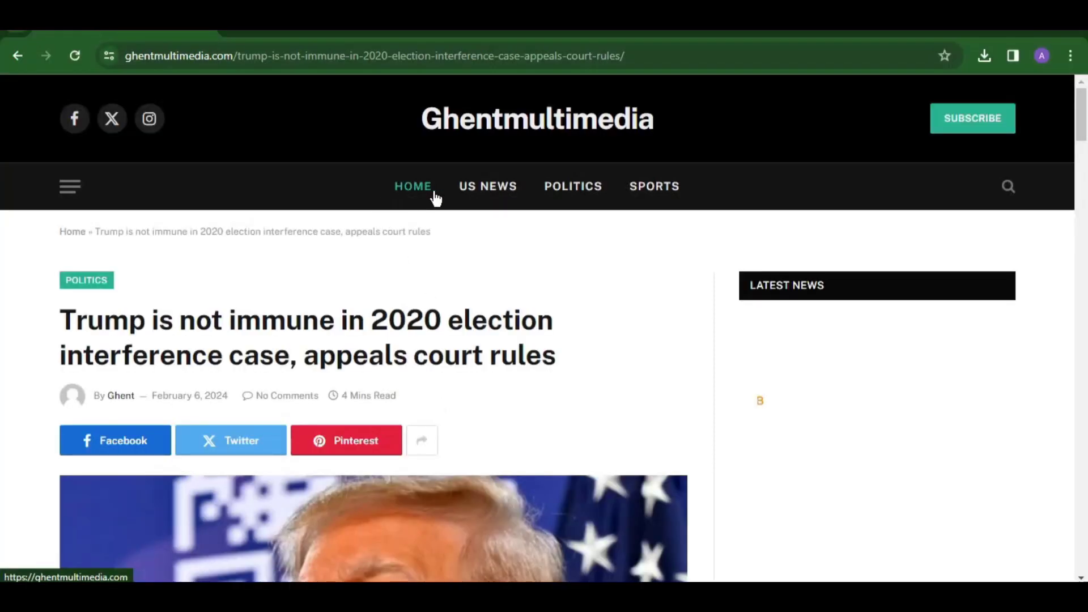
{"action": "left_click", "coordinate": [401, 198]}
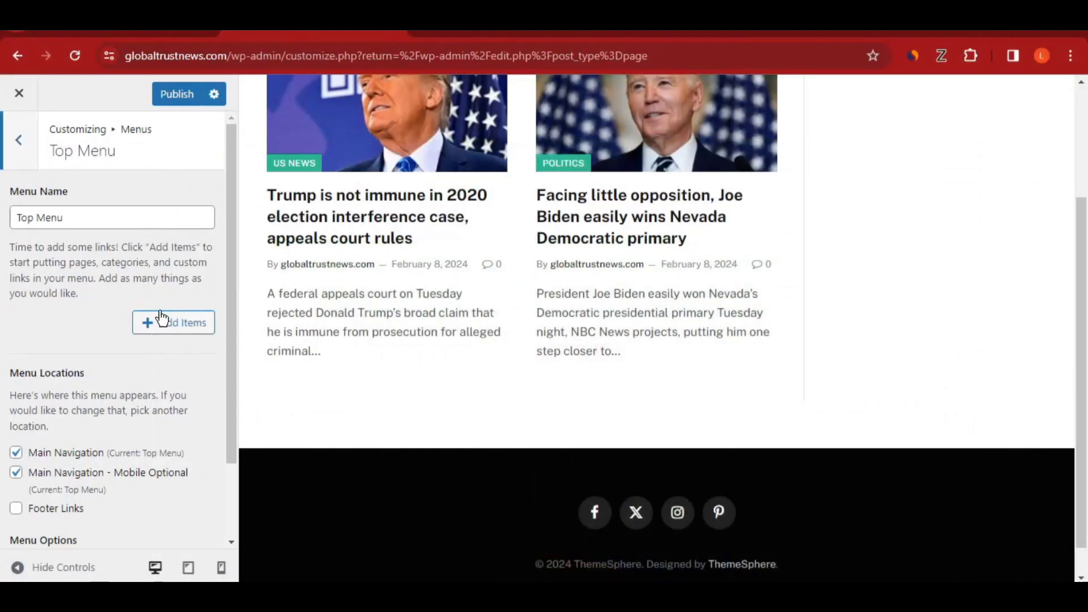
{"action": "left_click", "coordinate": [163, 328]}
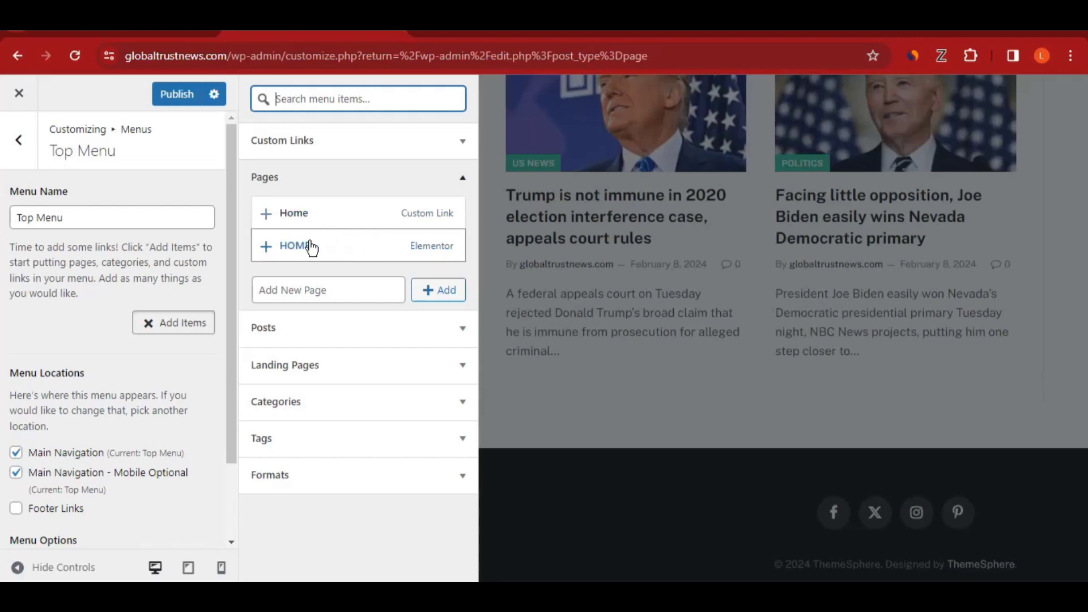
{"action": "left_click", "coordinate": [266, 247]}
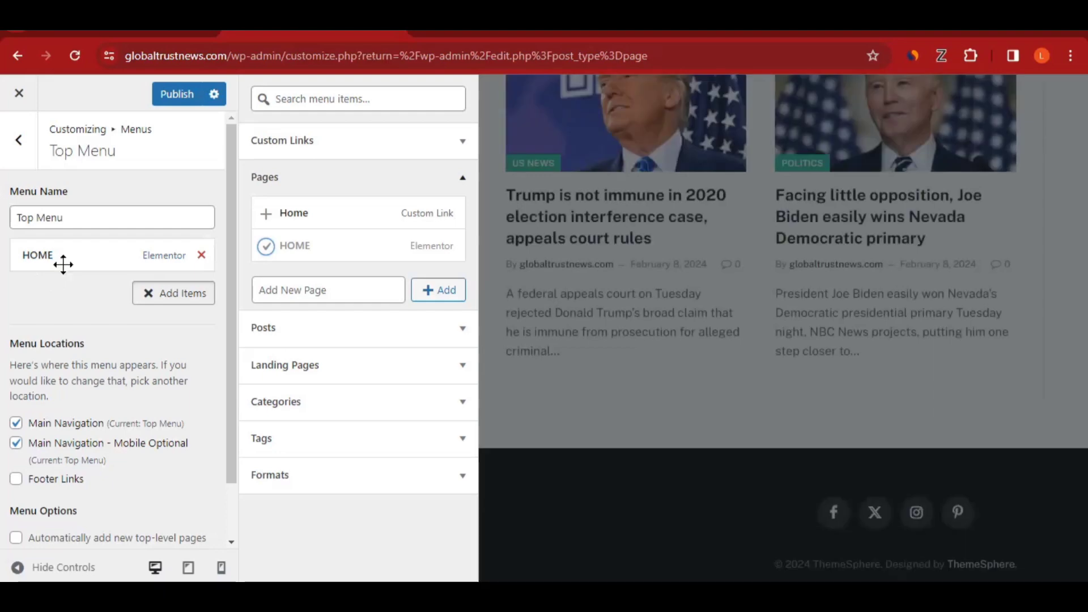
{"action": "left_click", "coordinate": [174, 96]}
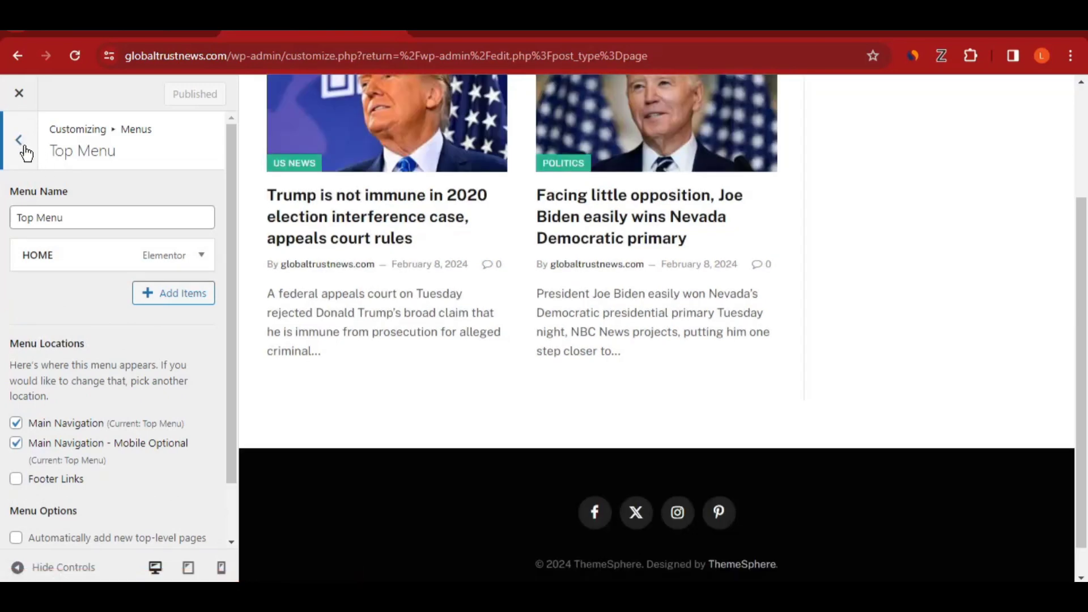
Step: Create a second menu named Footer Menu, assign it to the Footer Links location and publish it
{"action": "left_click", "coordinate": [23, 149]}
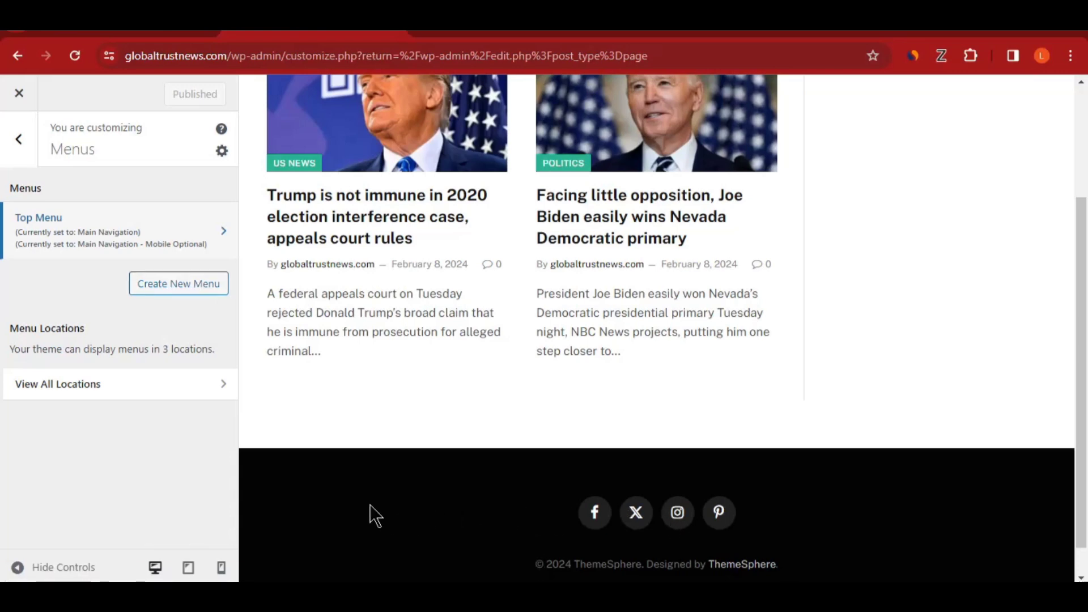
{"action": "left_click", "coordinate": [192, 291]}
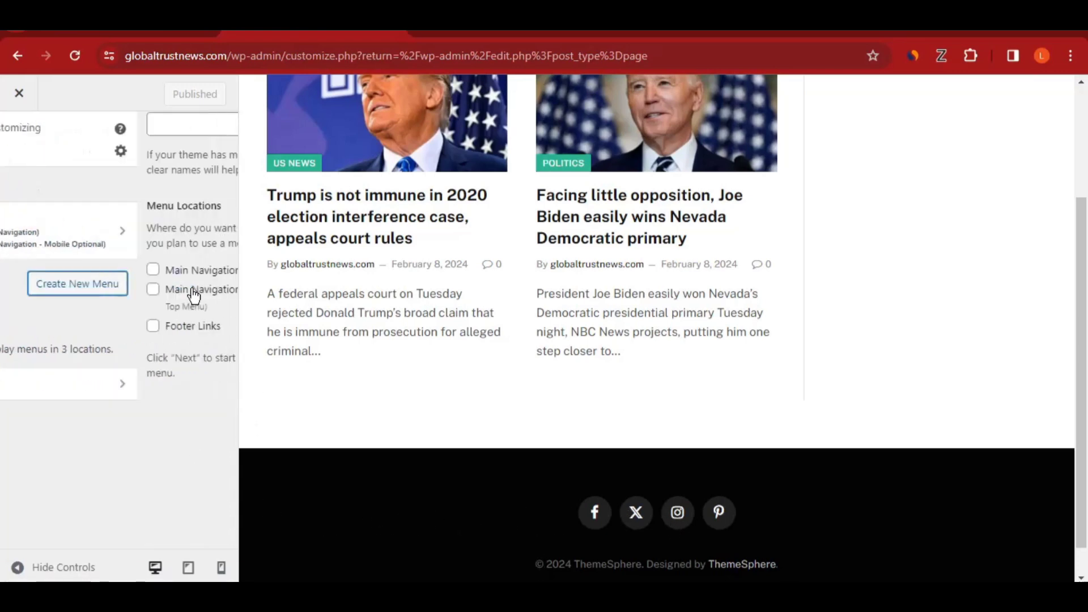
{"action": "left_click", "coordinate": [157, 221]}
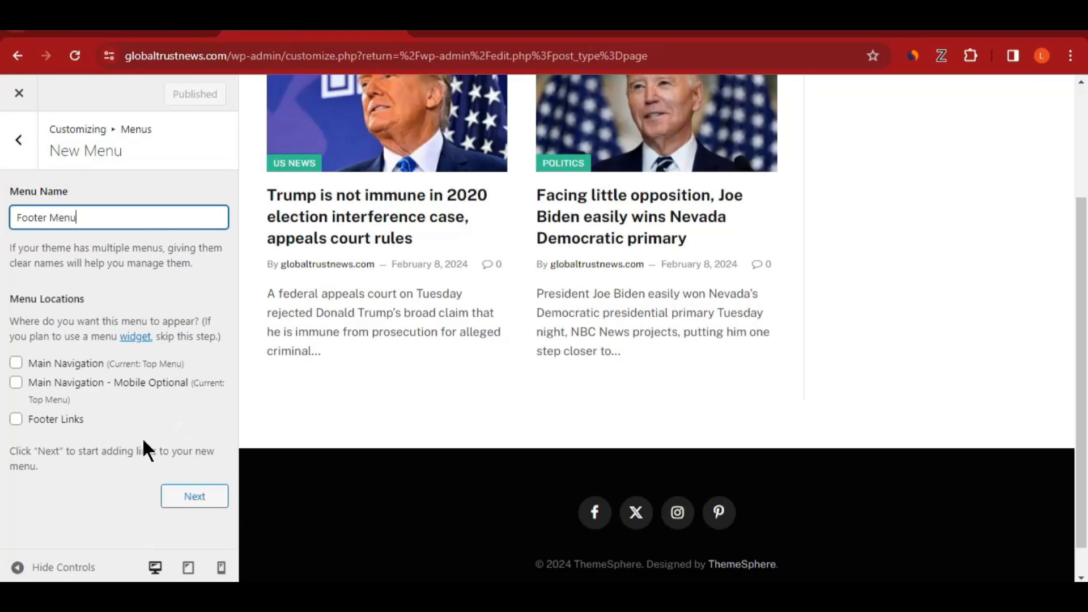
{"action": "left_click", "coordinate": [23, 422]}
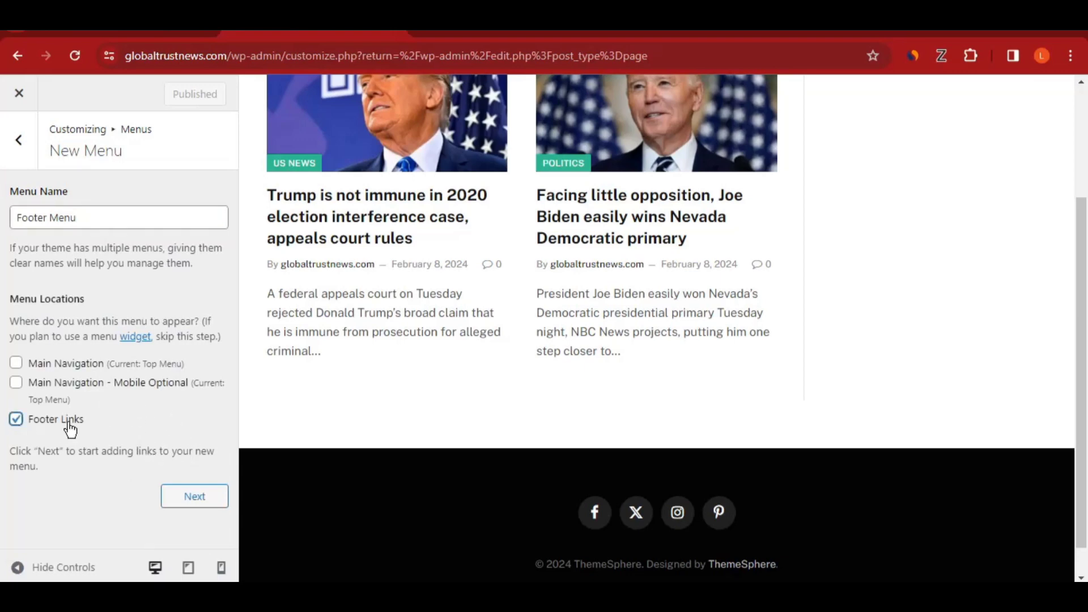
{"action": "left_click", "coordinate": [190, 497]}
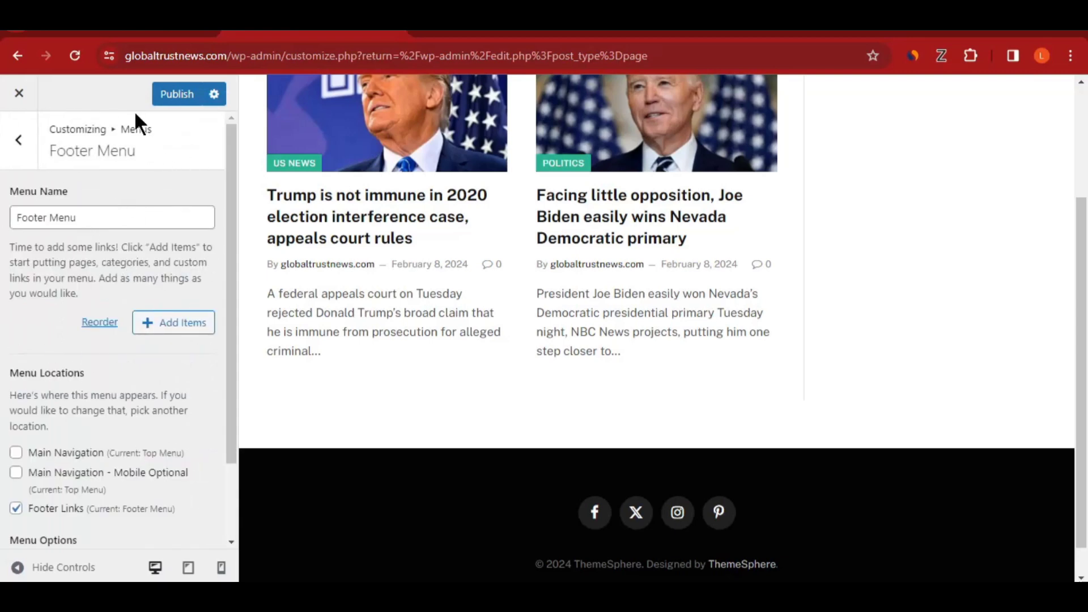
{"action": "left_click", "coordinate": [168, 92]}
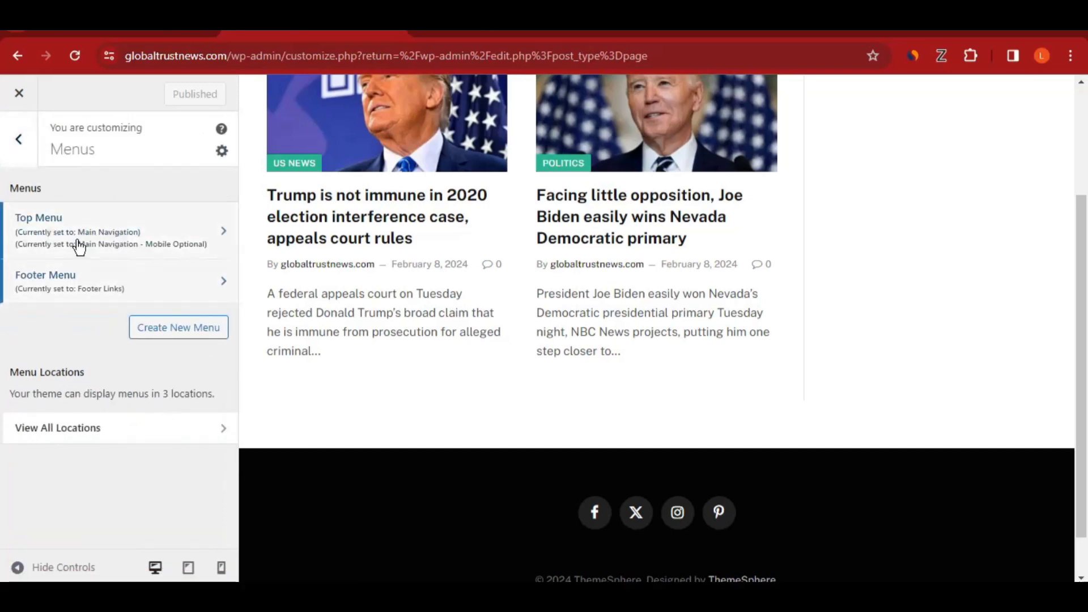
Step: Add the POLITICS and US NEWS categories to Top Menu and publish the changes
{"action": "left_click", "coordinate": [158, 243]}
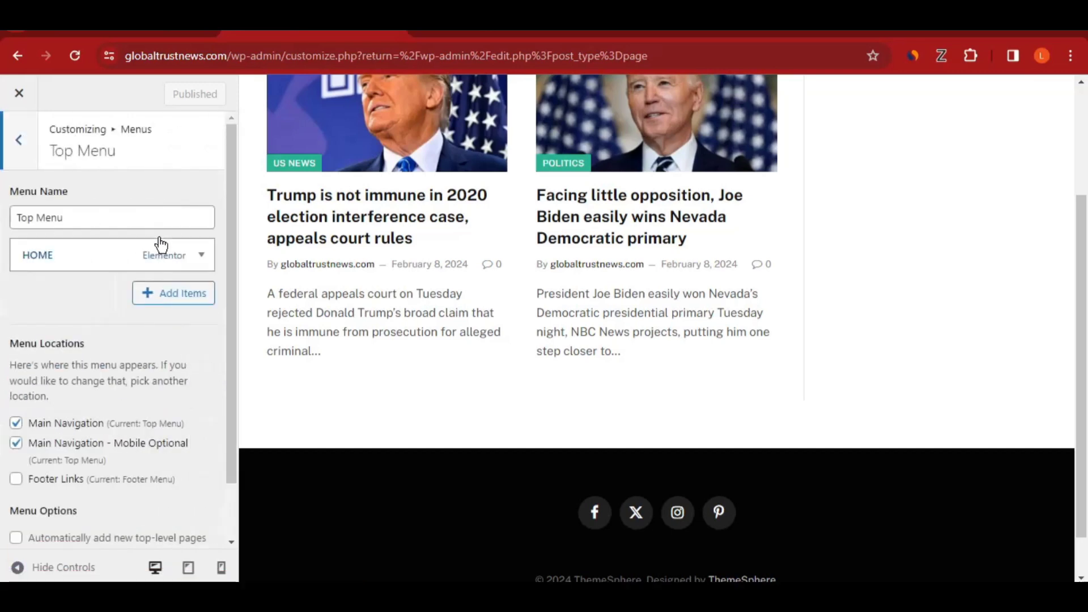
{"action": "left_click", "coordinate": [167, 296]}
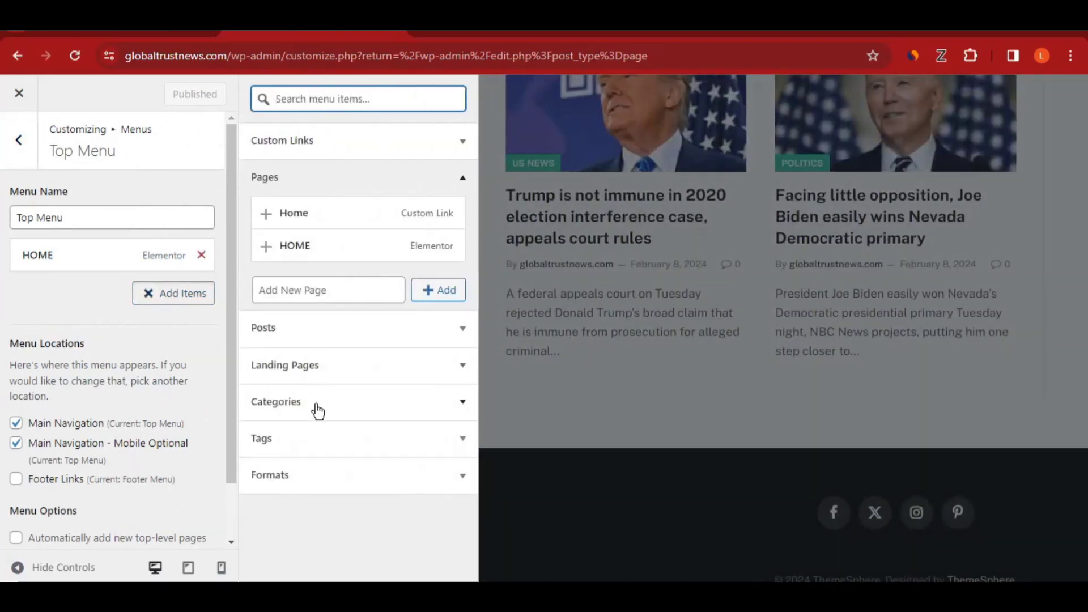
{"action": "left_click", "coordinate": [289, 413]}
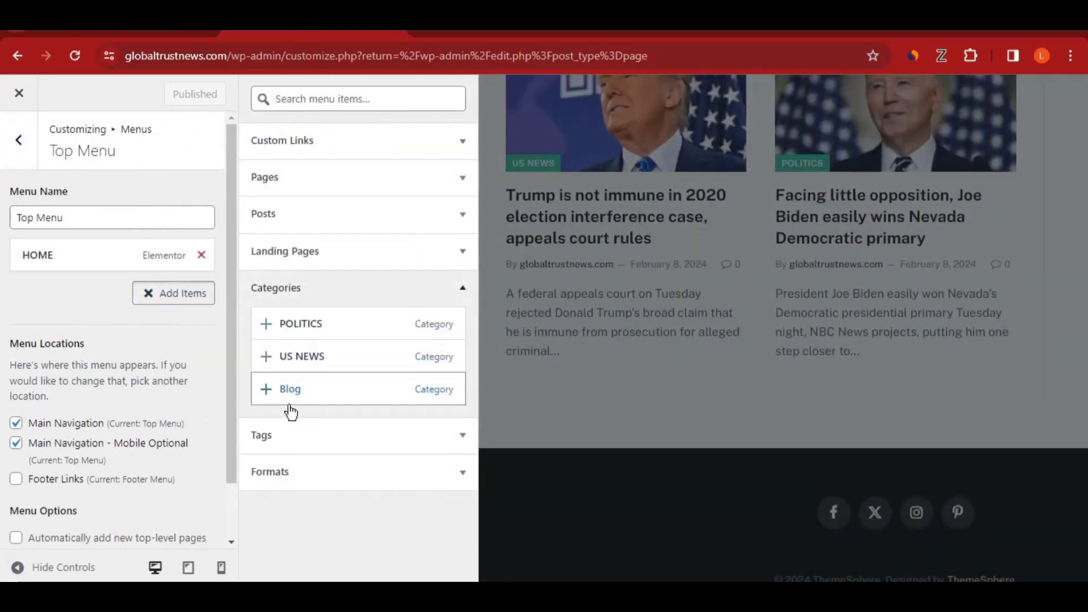
{"action": "left_click", "coordinate": [267, 329]}
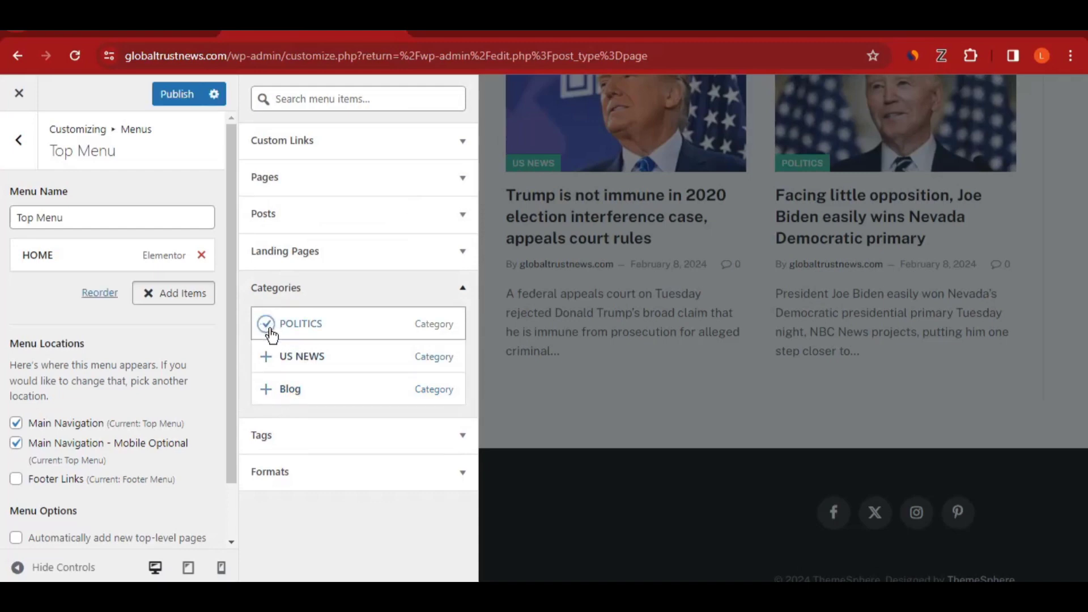
{"action": "left_click", "coordinate": [267, 360]}
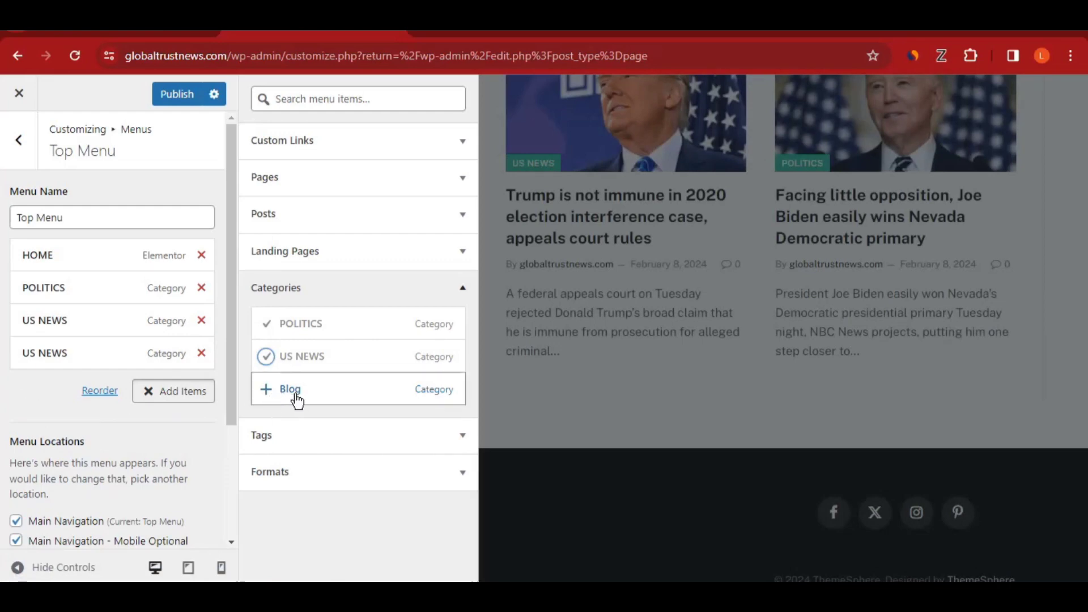
{"action": "left_click", "coordinate": [177, 97]}
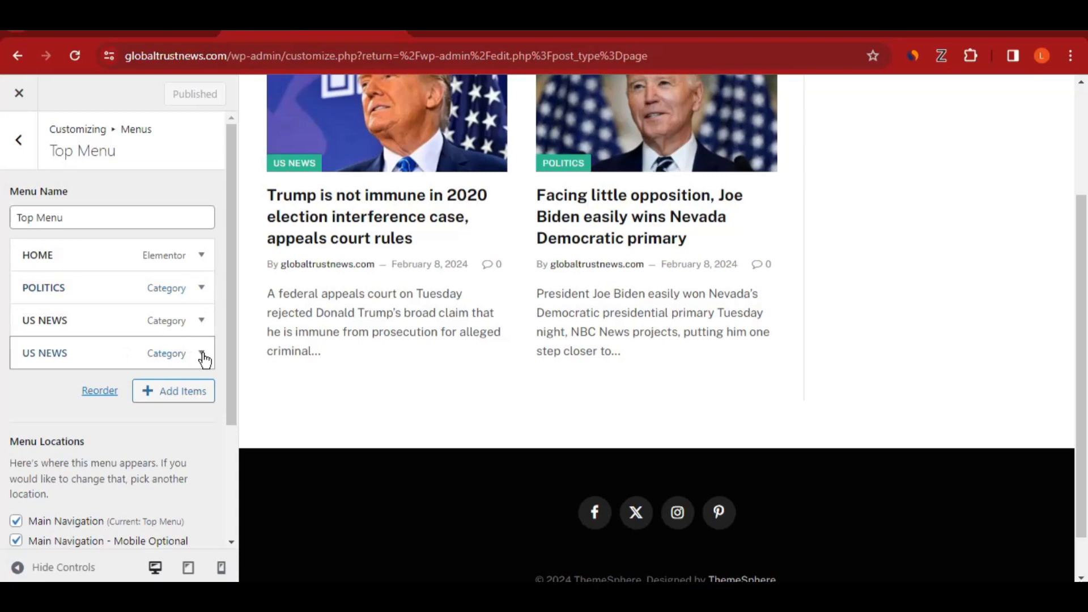
Step: Remove the duplicate US NEWS item from Top Menu and publish the change
{"action": "left_click", "coordinate": [203, 356]}
{"action": "scroll", "coordinate": [146, 449], "scroll_direction": "down", "scroll_amount": 2}
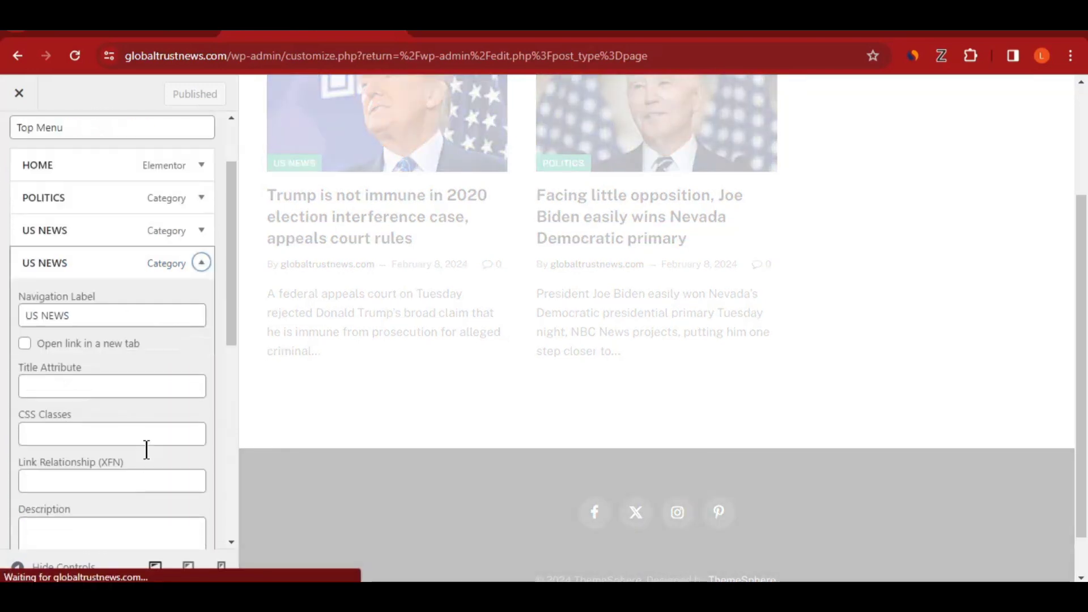
{"action": "scroll", "coordinate": [146, 449], "scroll_direction": "down", "scroll_amount": 3}
{"action": "left_click", "coordinate": [37, 495]}
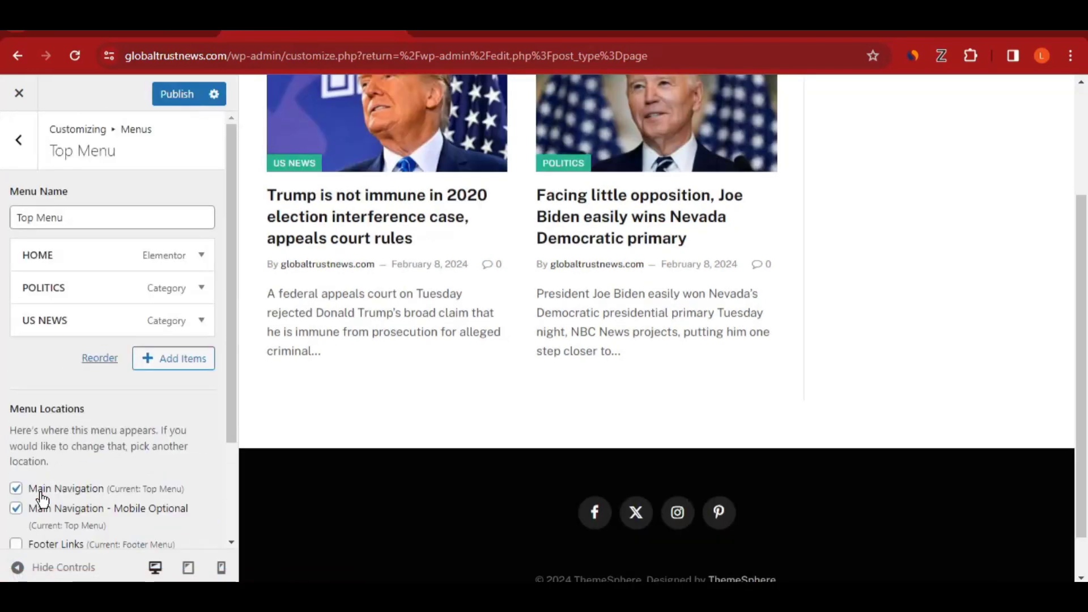
{"action": "left_click", "coordinate": [170, 96]}
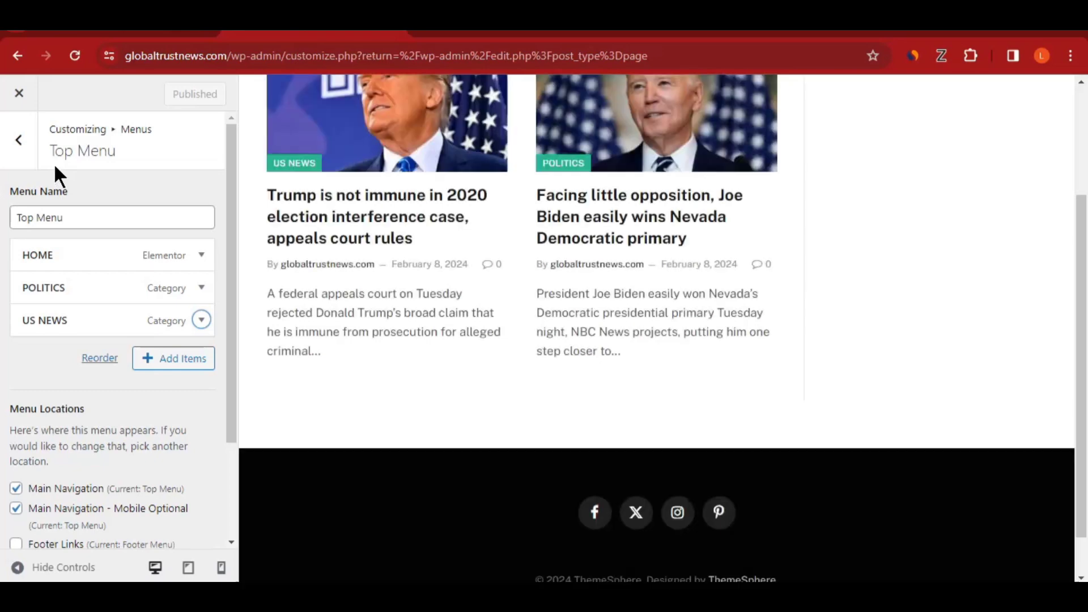
Step: Set the site's homepage to a static page, choosing HOME as the homepage, and publish the setting
{"action": "left_click", "coordinate": [20, 142]}
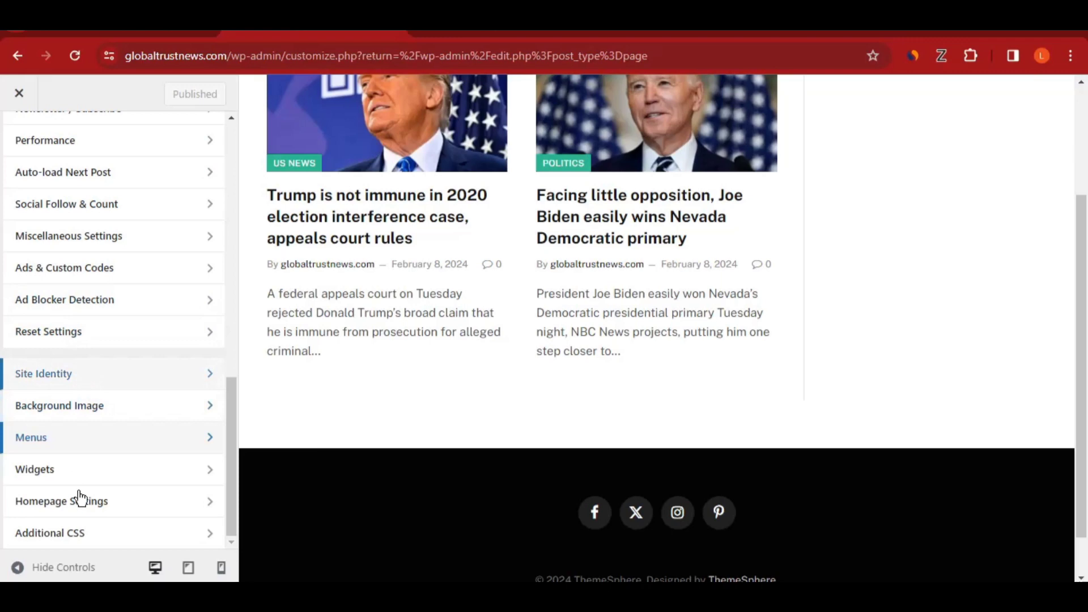
{"action": "left_click", "coordinate": [86, 514]}
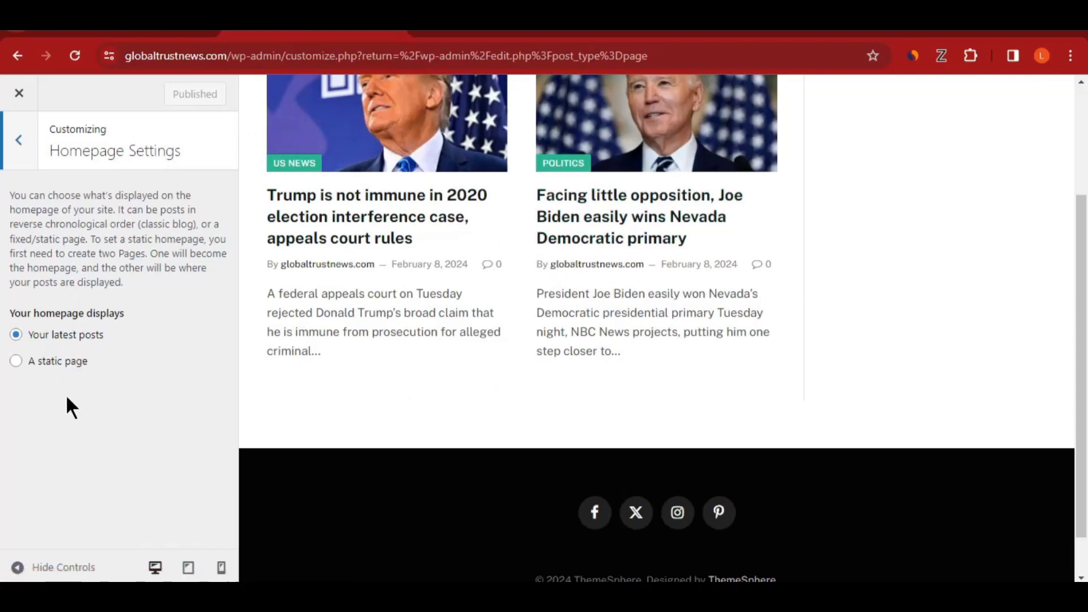
{"action": "left_click", "coordinate": [13, 361]}
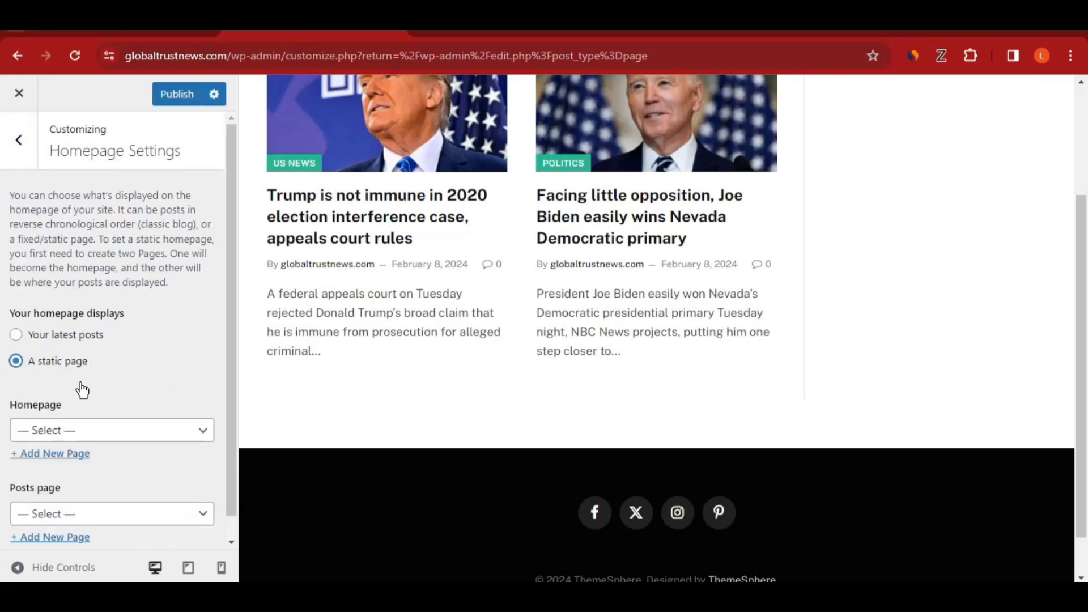
{"action": "left_click", "coordinate": [63, 430]}
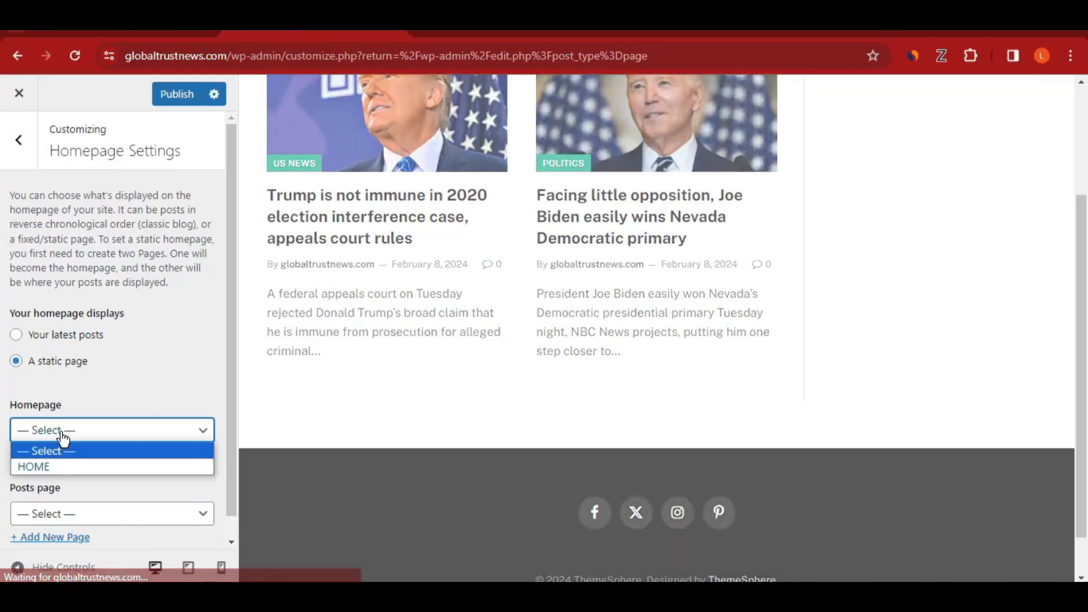
{"action": "left_click", "coordinate": [45, 463]}
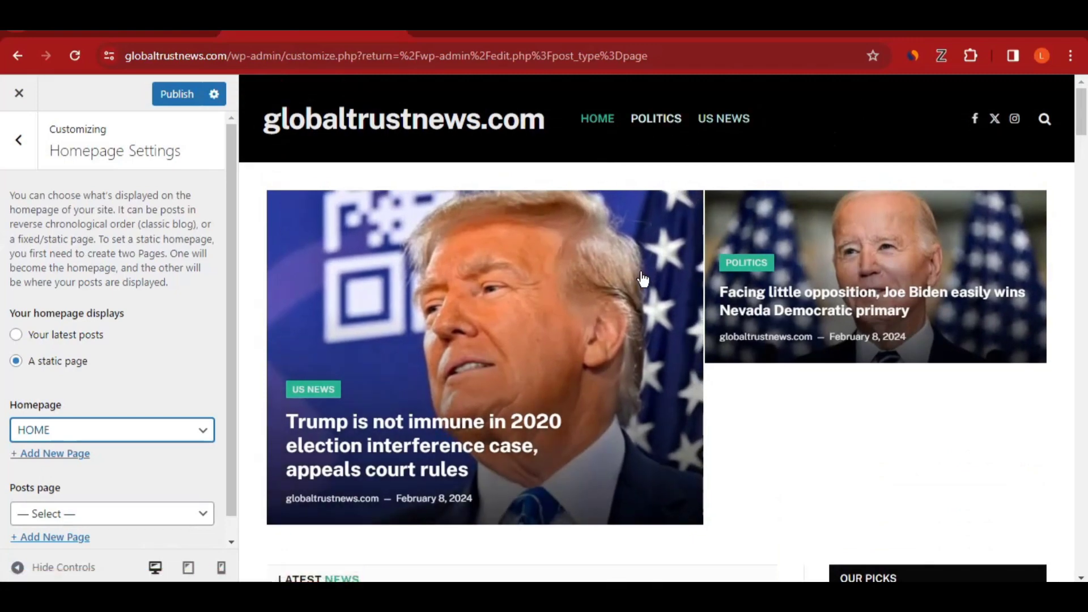
{"action": "scroll", "coordinate": [692, 323], "scroll_direction": "down", "scroll_amount": 8}
{"action": "scroll", "coordinate": [684, 335], "scroll_direction": "down", "scroll_amount": 4}
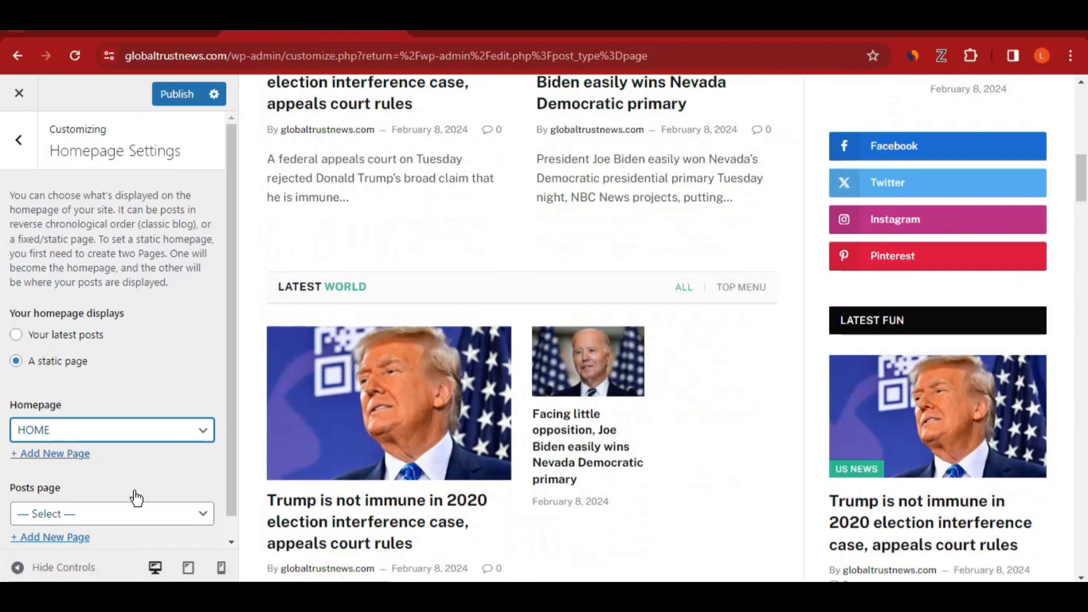
{"action": "left_click", "coordinate": [168, 104]}
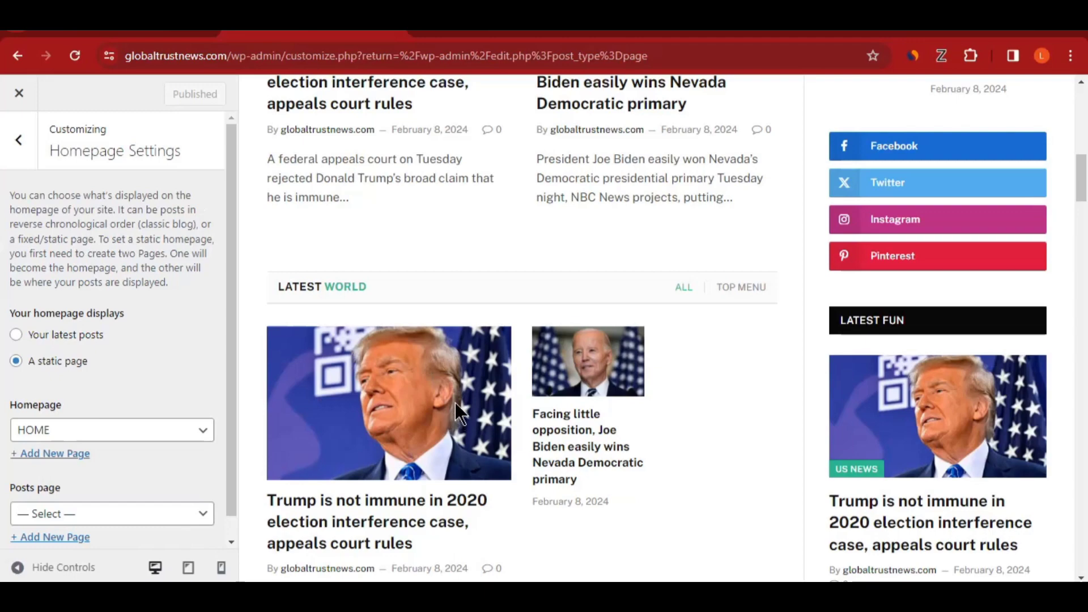
Step: Look over the homepage preview, then reload the live globaltrustnews.com front page and examine its navigation menu and content blocks
{"action": "scroll", "coordinate": [611, 239], "scroll_direction": "up", "scroll_amount": 10}
{"action": "scroll", "coordinate": [610, 239], "scroll_direction": "down", "scroll_amount": 8}
{"action": "scroll", "coordinate": [656, 340], "scroll_direction": "up", "scroll_amount": 2}
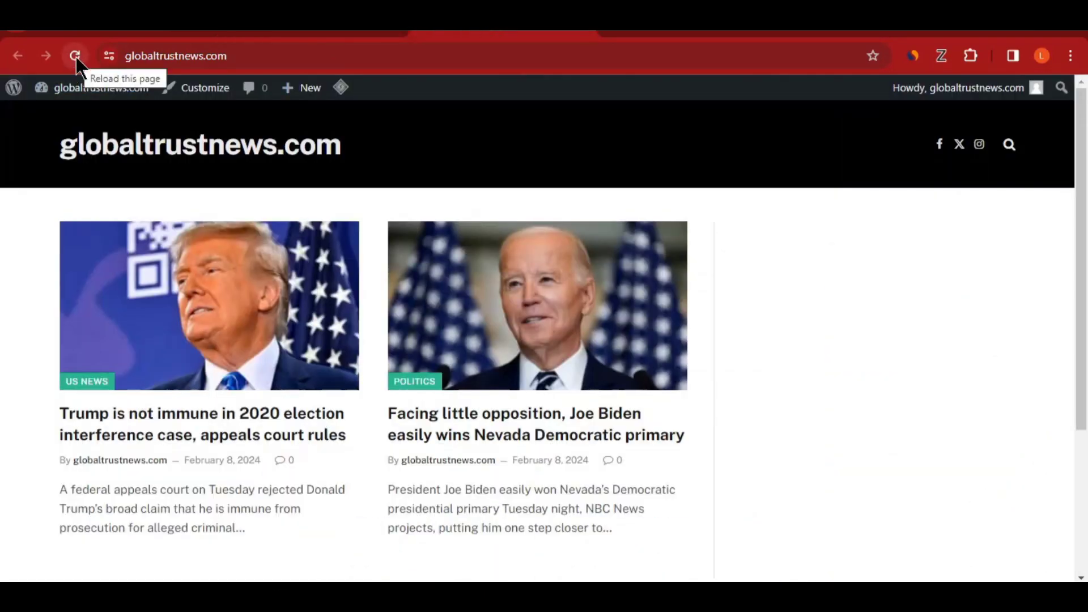
{"action": "left_click", "coordinate": [77, 59]}
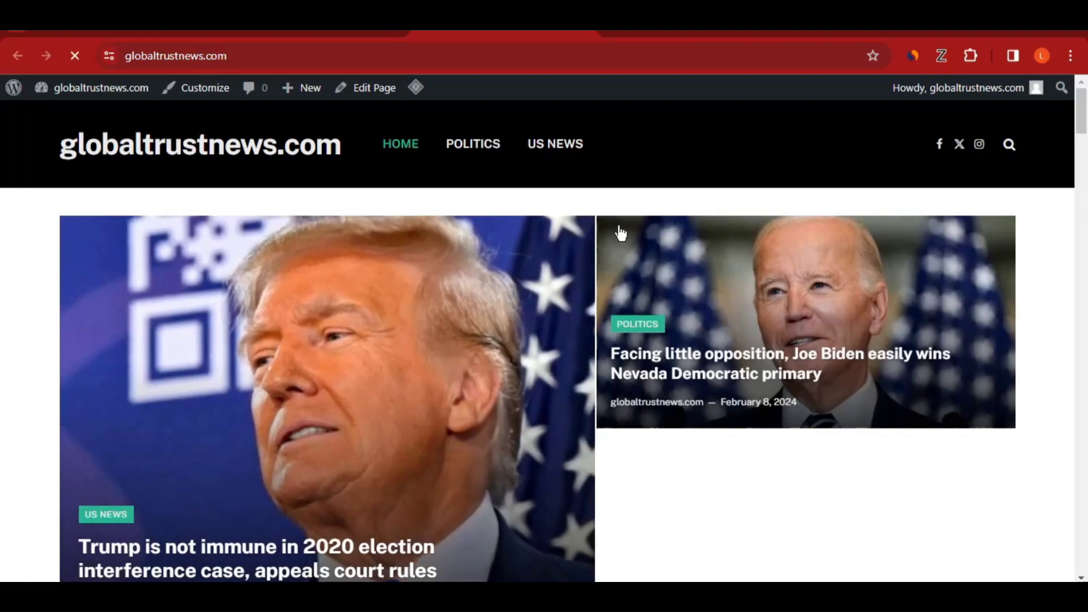
{"action": "scroll", "coordinate": [552, 332], "scroll_direction": "down", "scroll_amount": 4}
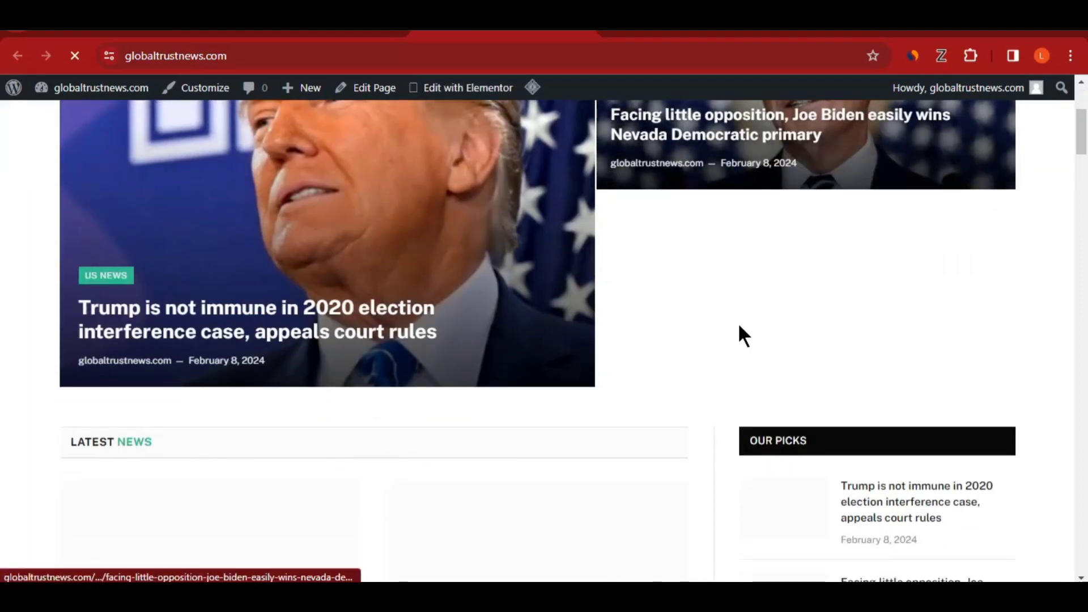
{"action": "scroll", "coordinate": [463, 383], "scroll_direction": "down", "scroll_amount": 1}
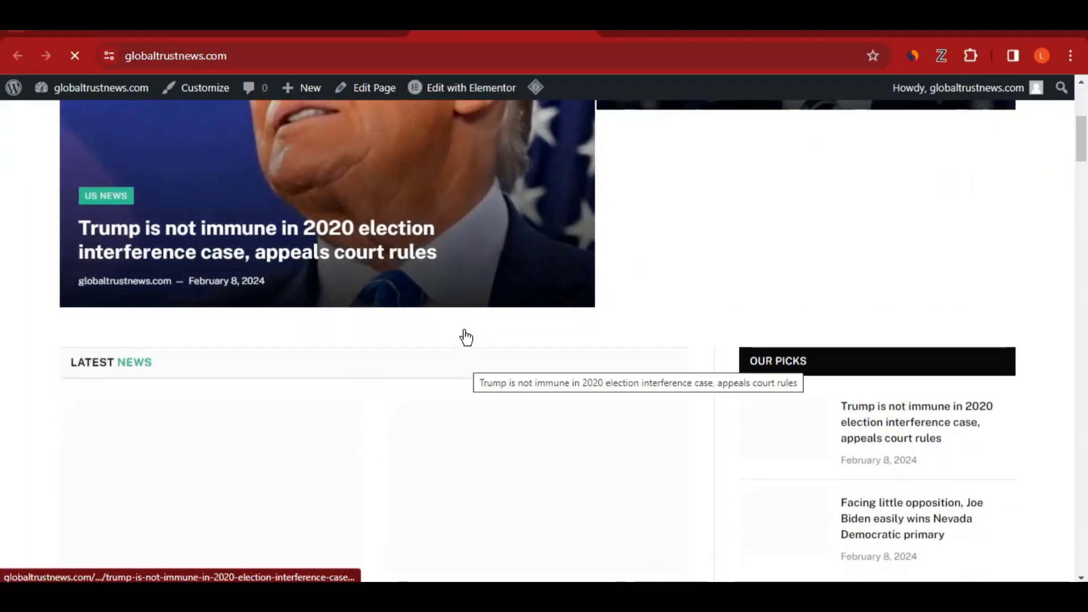
{"action": "scroll", "coordinate": [466, 337], "scroll_direction": "up", "scroll_amount": 5}
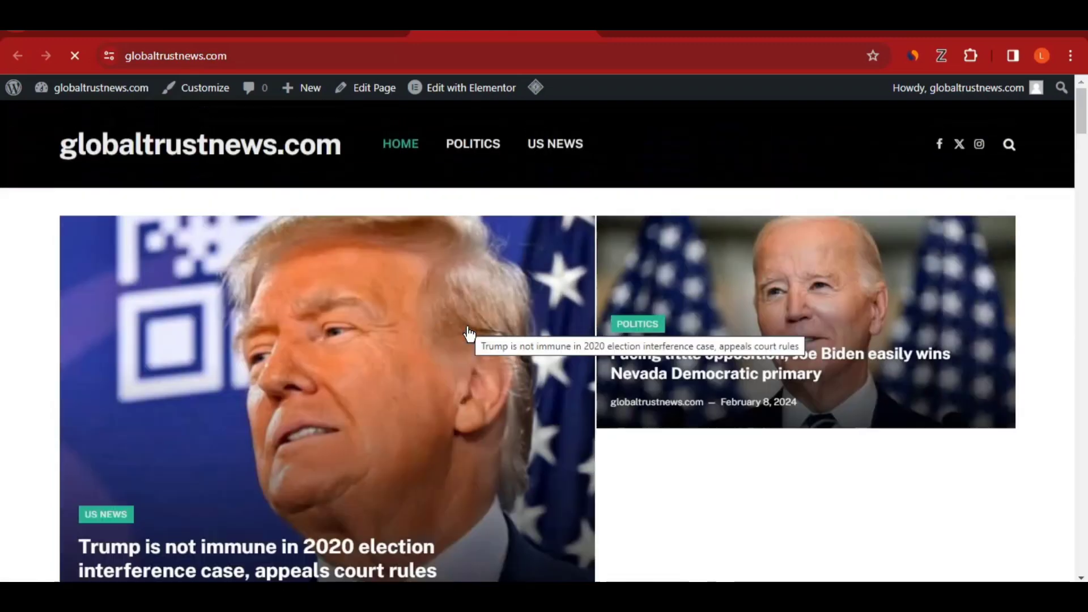
{"action": "scroll", "coordinate": [470, 340], "scroll_direction": "down", "scroll_amount": 20}
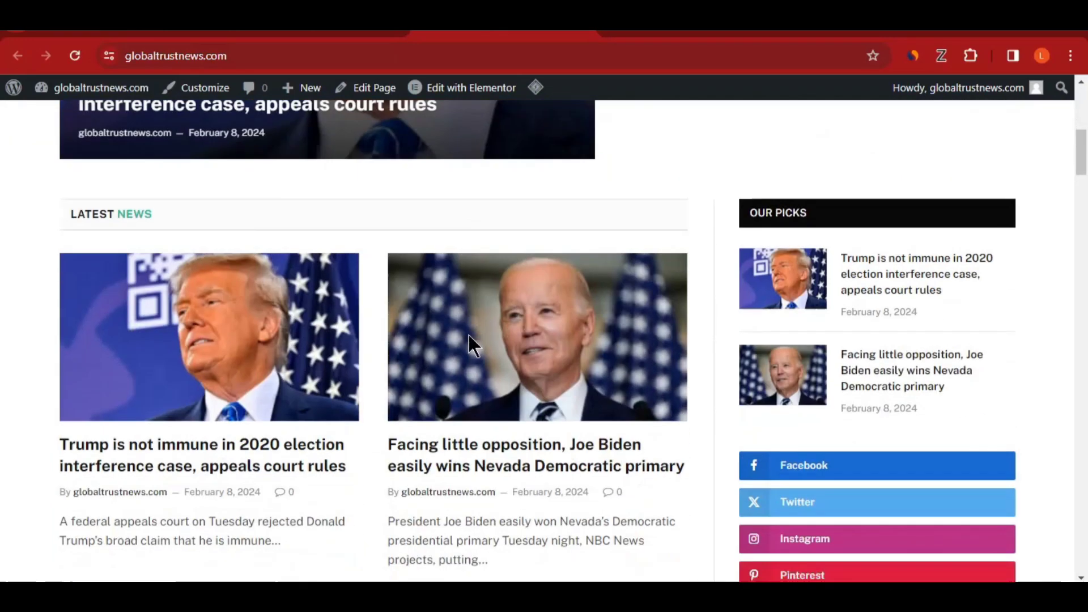
{"action": "scroll", "coordinate": [480, 358], "scroll_direction": "down", "scroll_amount": 13}
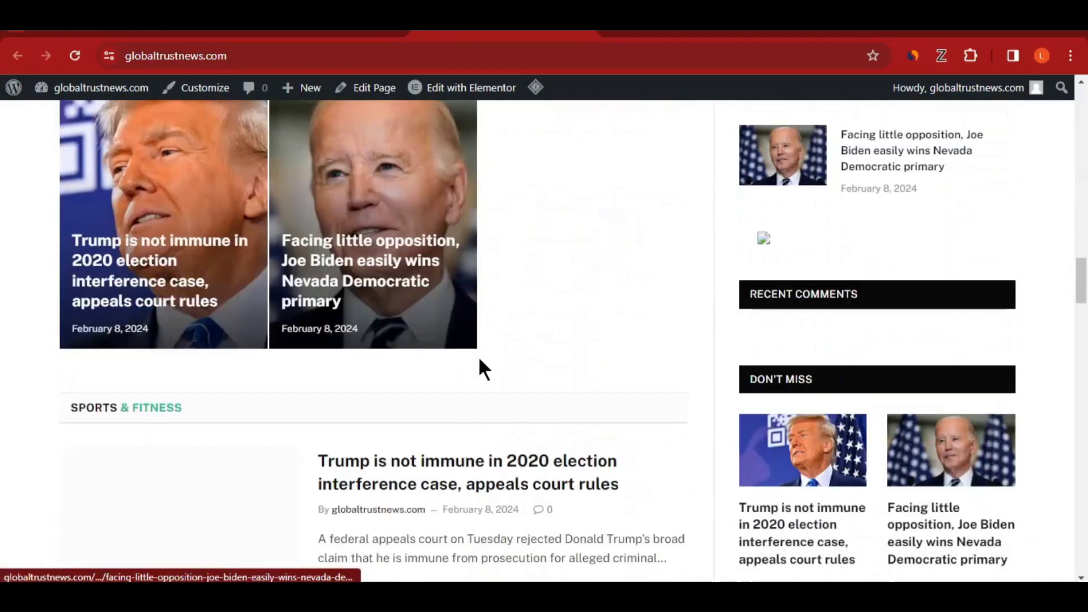
{"action": "scroll", "coordinate": [481, 359], "scroll_direction": "up", "scroll_amount": 8}
{"action": "scroll", "coordinate": [486, 363], "scroll_direction": "down", "scroll_amount": 10}
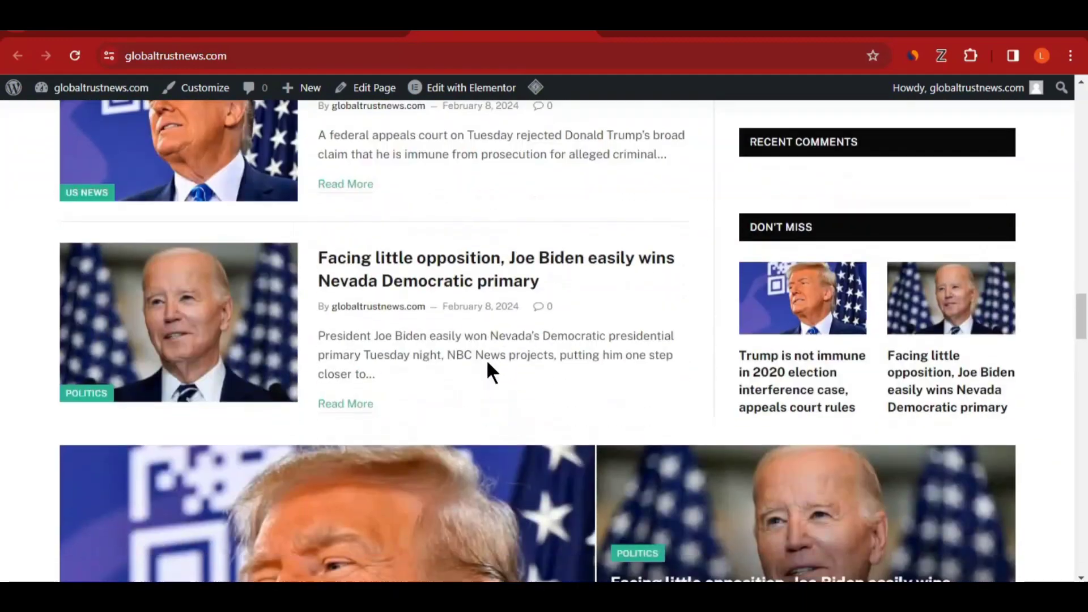
Step: Change the site title in the Site Identity settings to Globaltrustnews, dropping the .com ending and capitalising the first letter
{"action": "scroll", "coordinate": [487, 366], "scroll_direction": "up", "scroll_amount": 16}
{"action": "scroll", "coordinate": [489, 369], "scroll_direction": "up", "scroll_amount": 18}
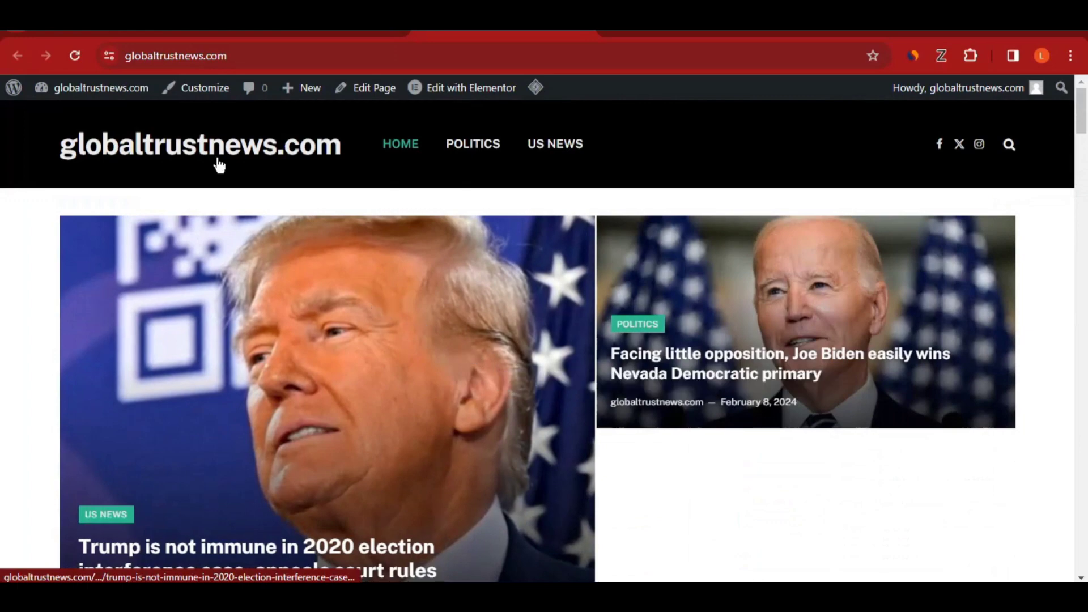
{"action": "left_click", "coordinate": [204, 87]}
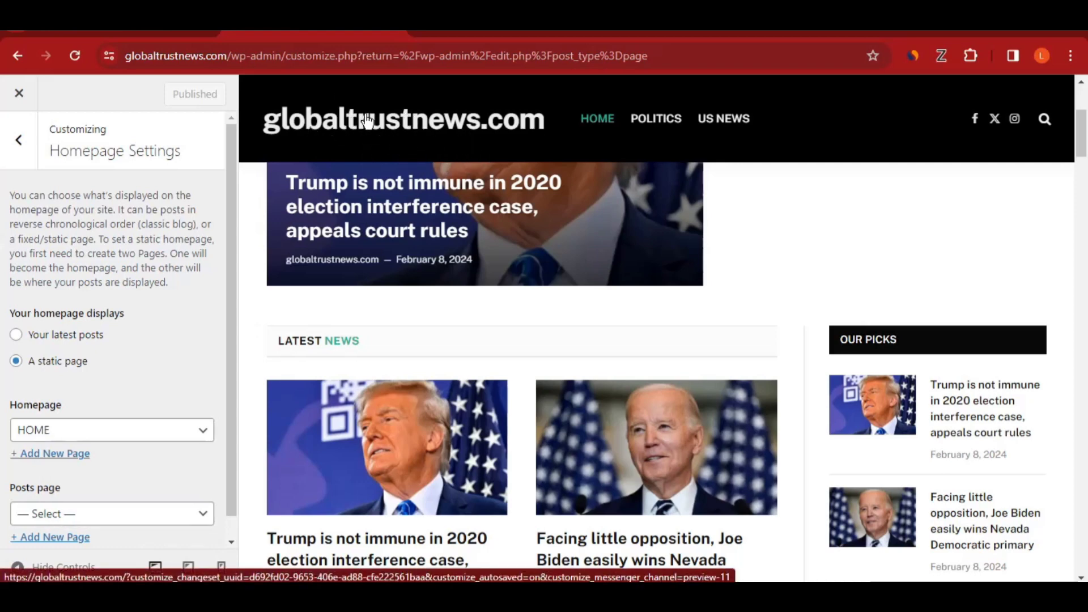
{"action": "left_click", "coordinate": [33, 152]}
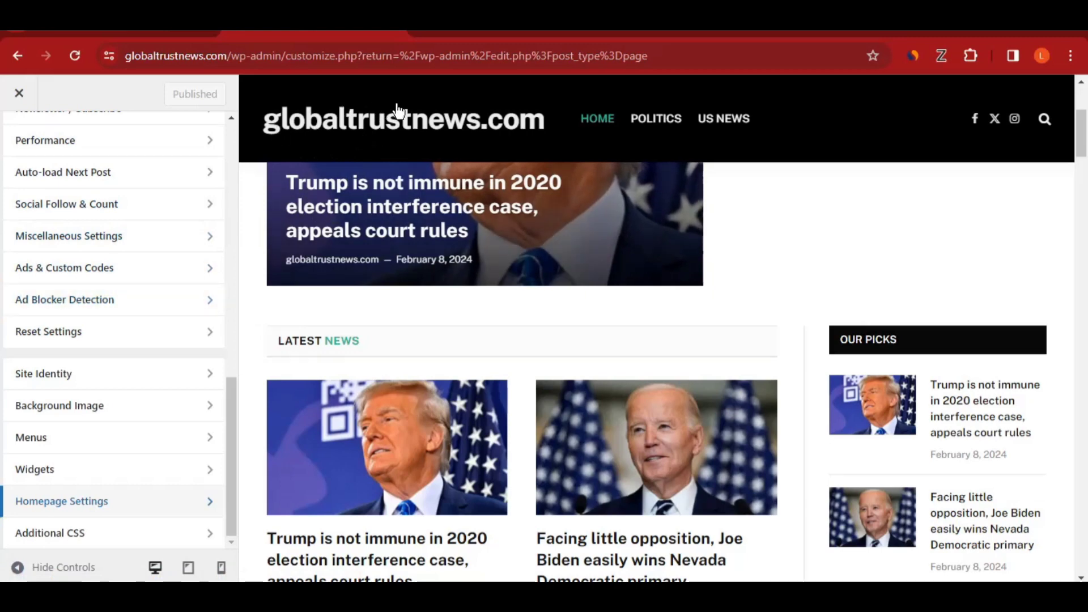
{"action": "left_click", "coordinate": [99, 384]}
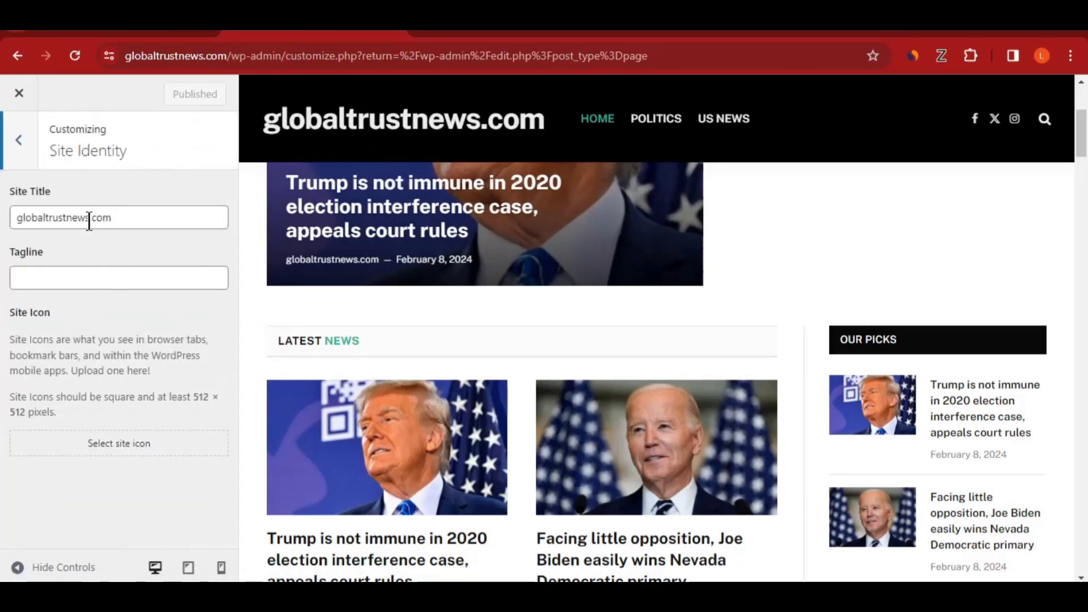
{"action": "left_click_drag", "start_coordinate": [89, 221], "coordinate": [158, 222]}
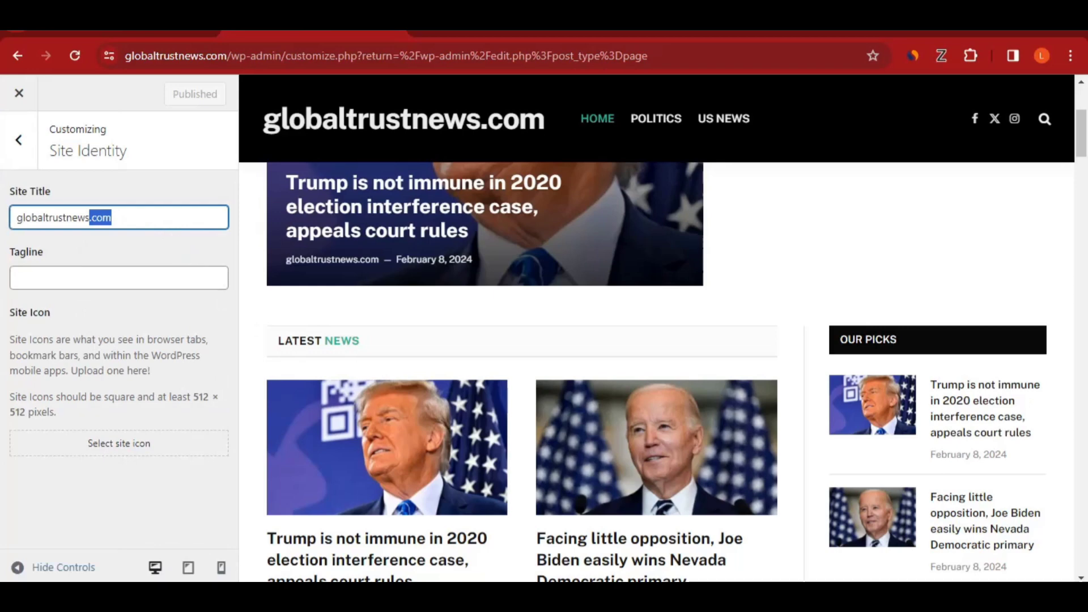
{"action": "key", "text": "BackSpace"}
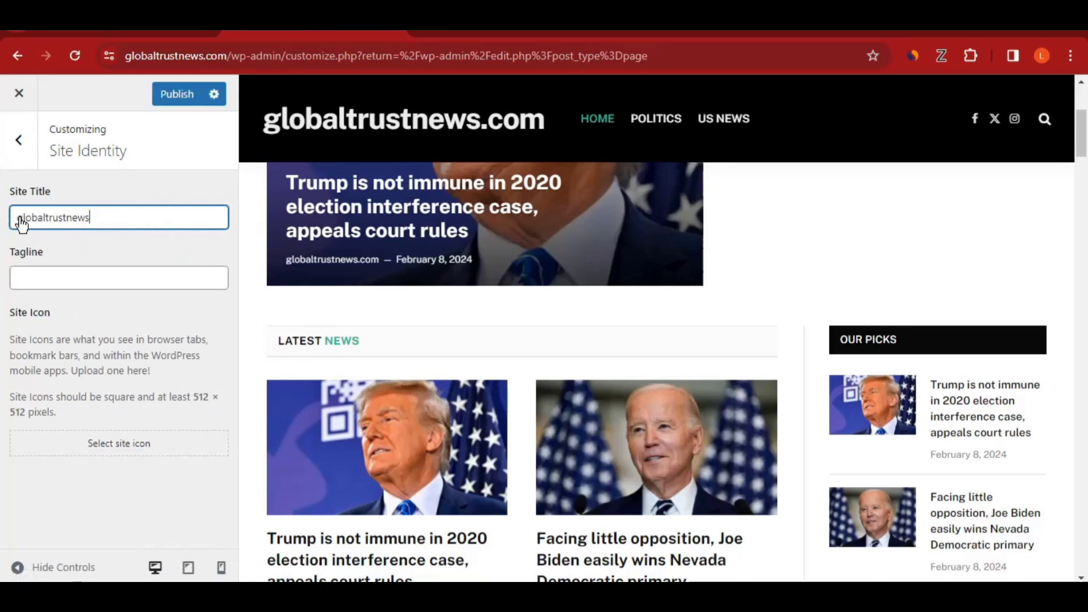
{"action": "left_click_drag", "start_coordinate": [17, 218], "coordinate": [23, 218]}
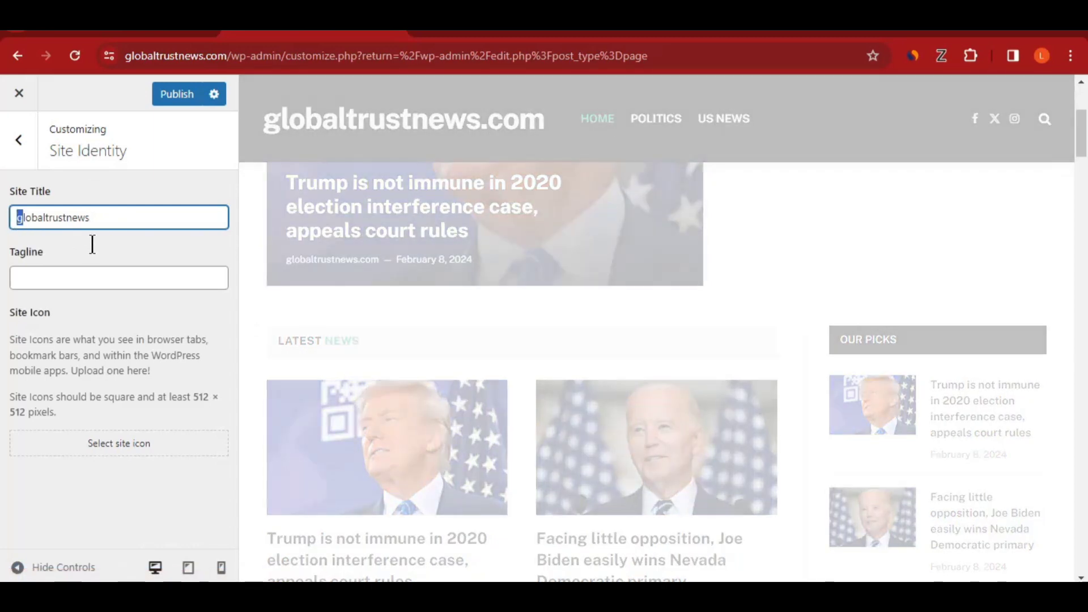
{"action": "type", "text": "G"}
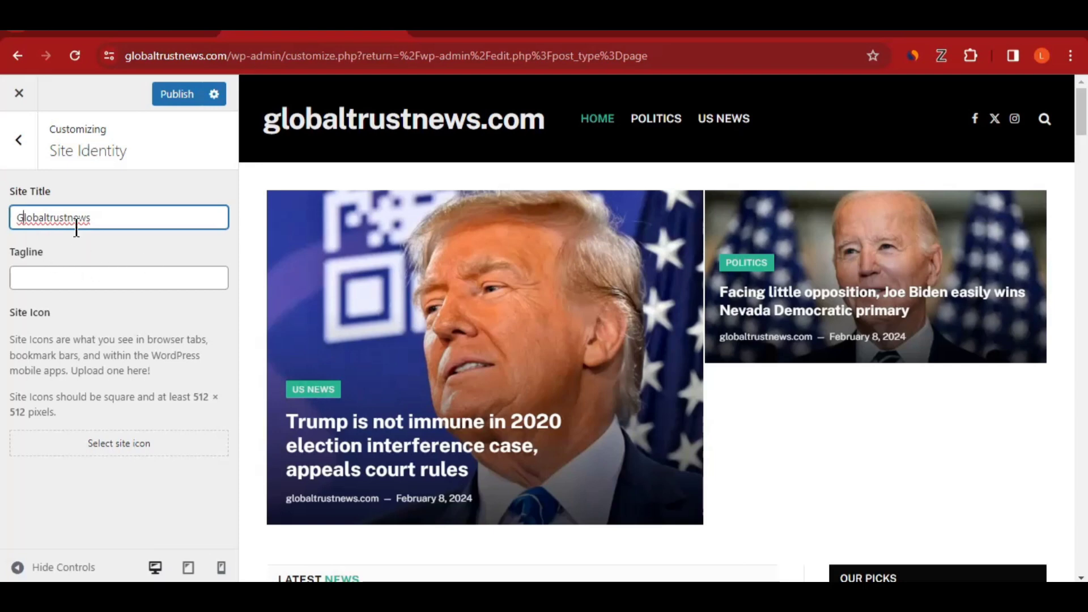
Step: Set the site tagline to "Get your latest news here" and publish the site identity changes
{"action": "left_click", "coordinate": [71, 273]}
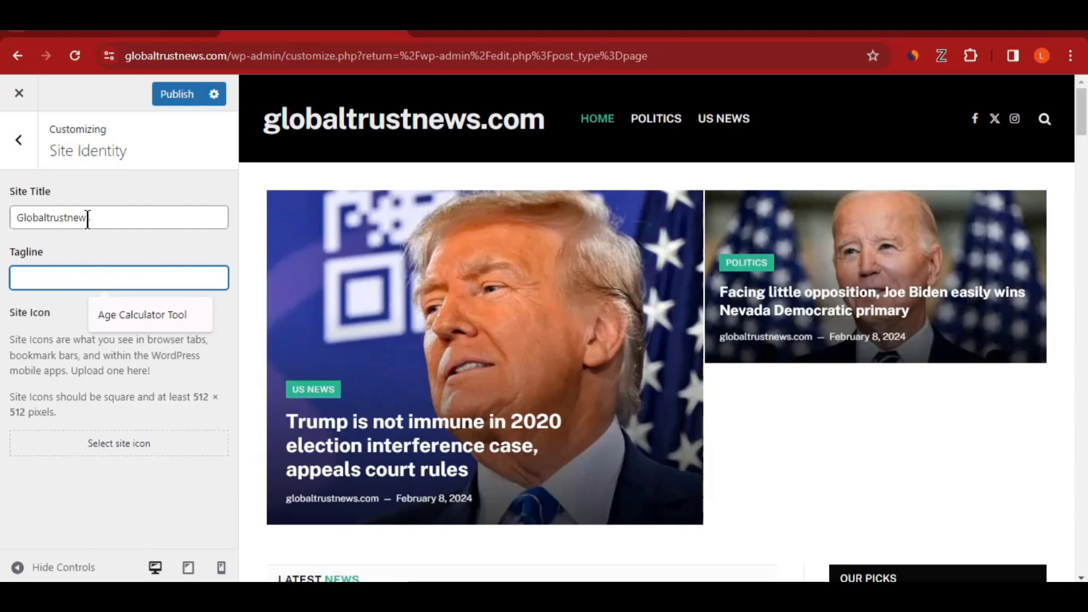
{"action": "type", "text": "Get yo"}
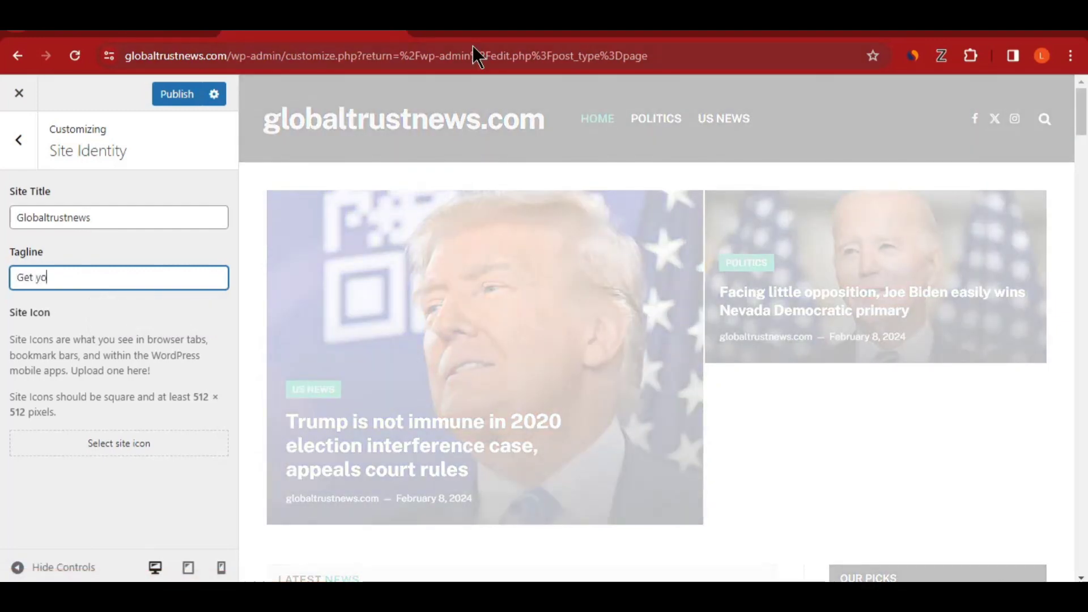
{"action": "type", "text": "ur latest news here"}
{"action": "left_click", "coordinate": [174, 95]}
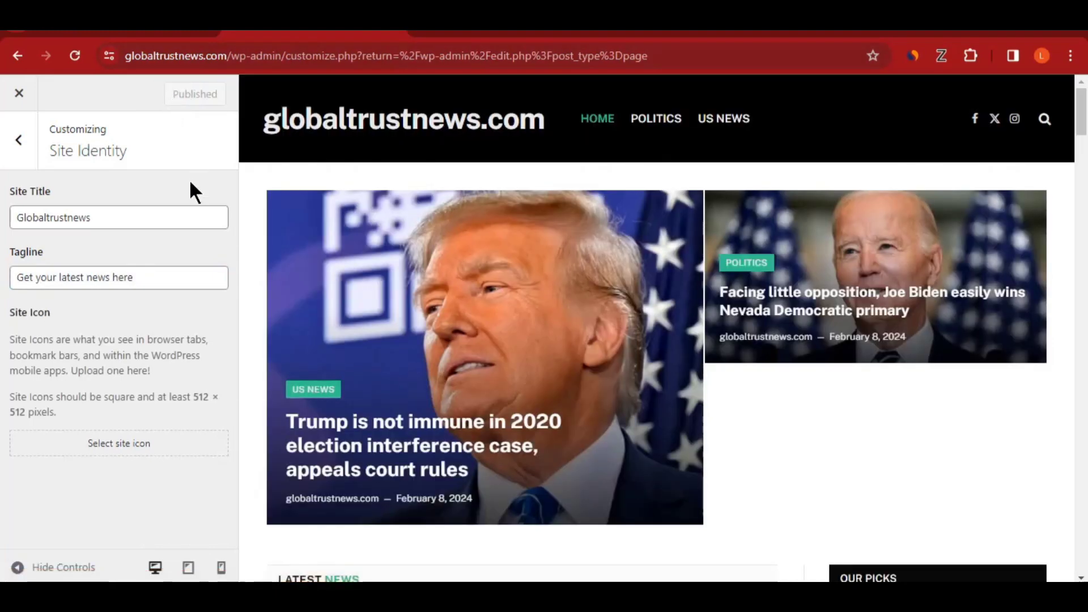
Step: Examine the live globaltrustnews.com front page, checking the site title in the header and the news sections and sidebar blocks
{"action": "left_click", "coordinate": [479, 33]}
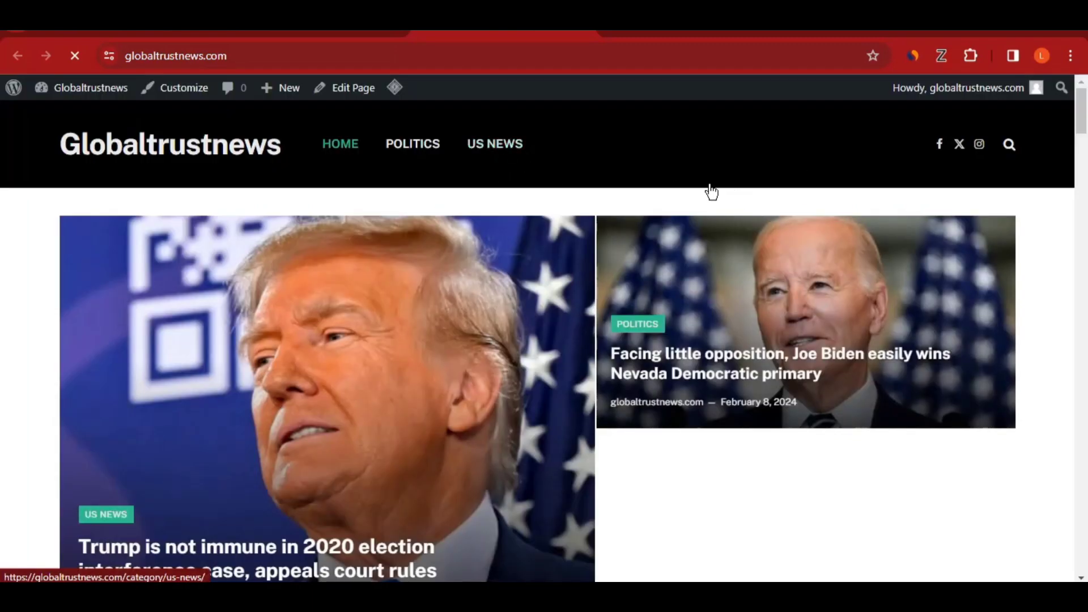
{"action": "scroll", "coordinate": [318, 312], "scroll_direction": "down", "scroll_amount": 4}
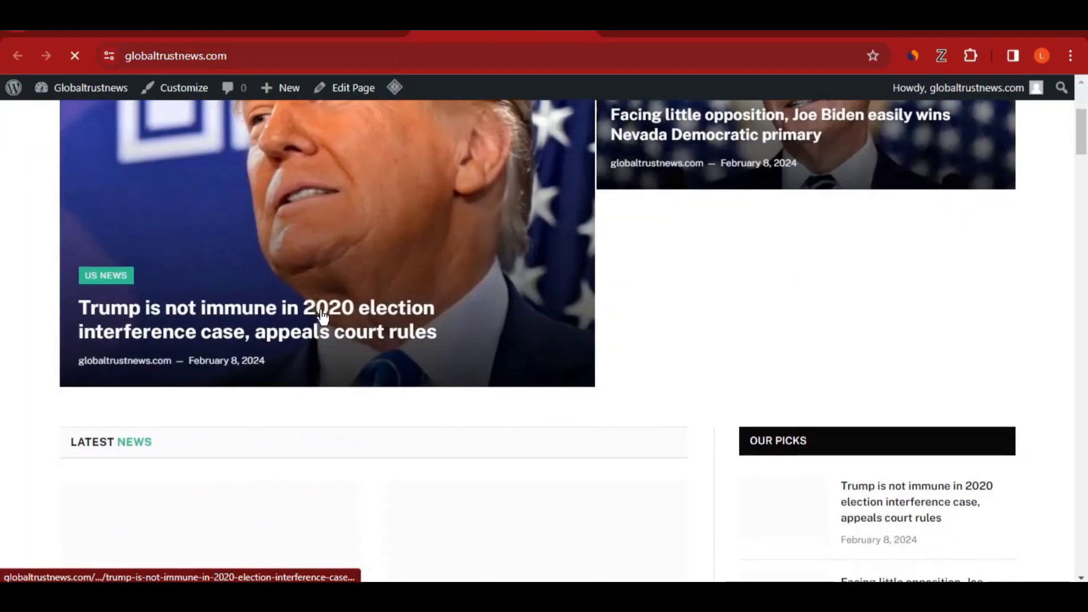
{"action": "scroll", "coordinate": [320, 315], "scroll_direction": "up", "scroll_amount": 4}
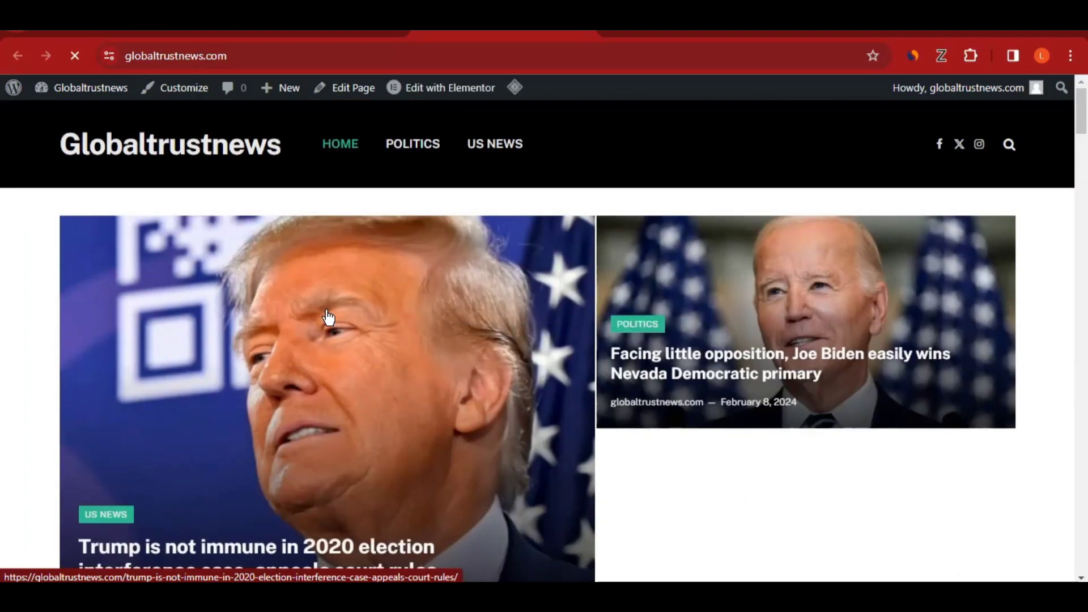
{"action": "scroll", "coordinate": [328, 312], "scroll_direction": "down", "scroll_amount": 20}
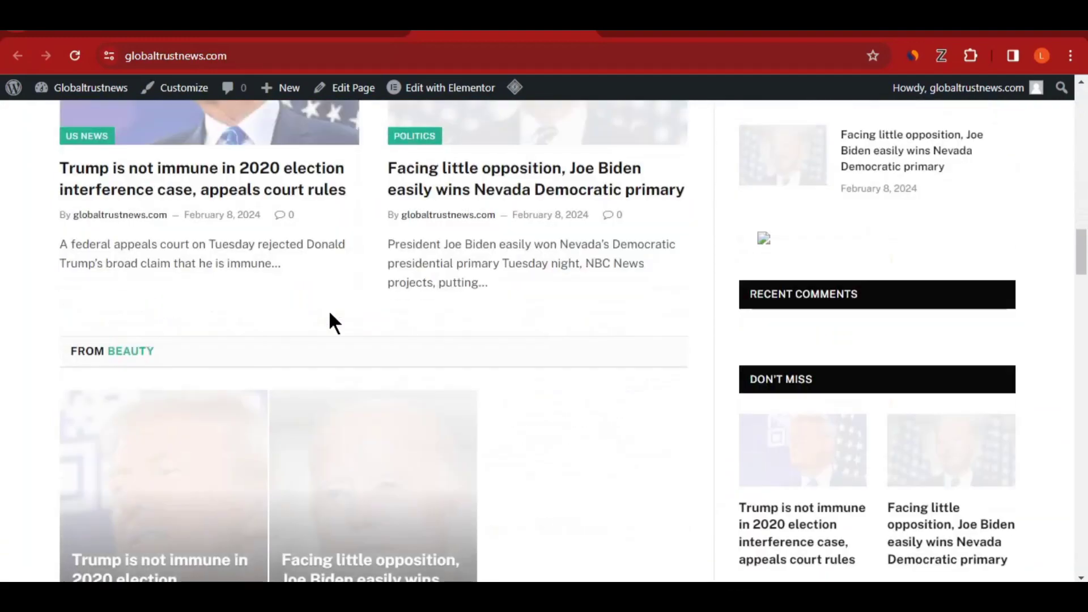
{"action": "scroll", "coordinate": [330, 311], "scroll_direction": "down", "scroll_amount": 5}
{"action": "scroll", "coordinate": [335, 319], "scroll_direction": "down", "scroll_amount": 8}
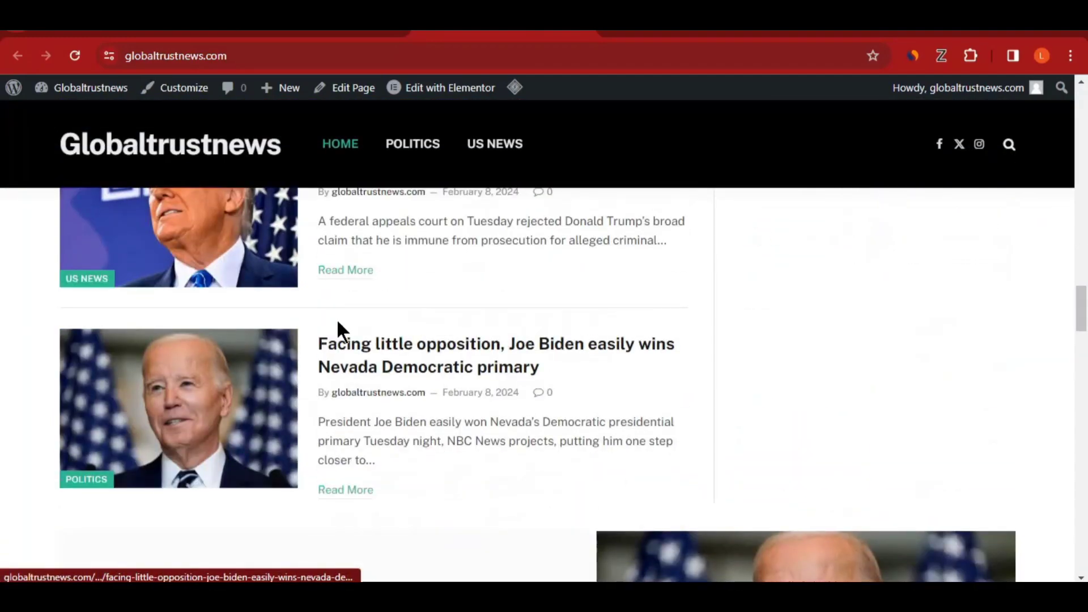
{"action": "scroll", "coordinate": [343, 324], "scroll_direction": "up", "scroll_amount": 3}
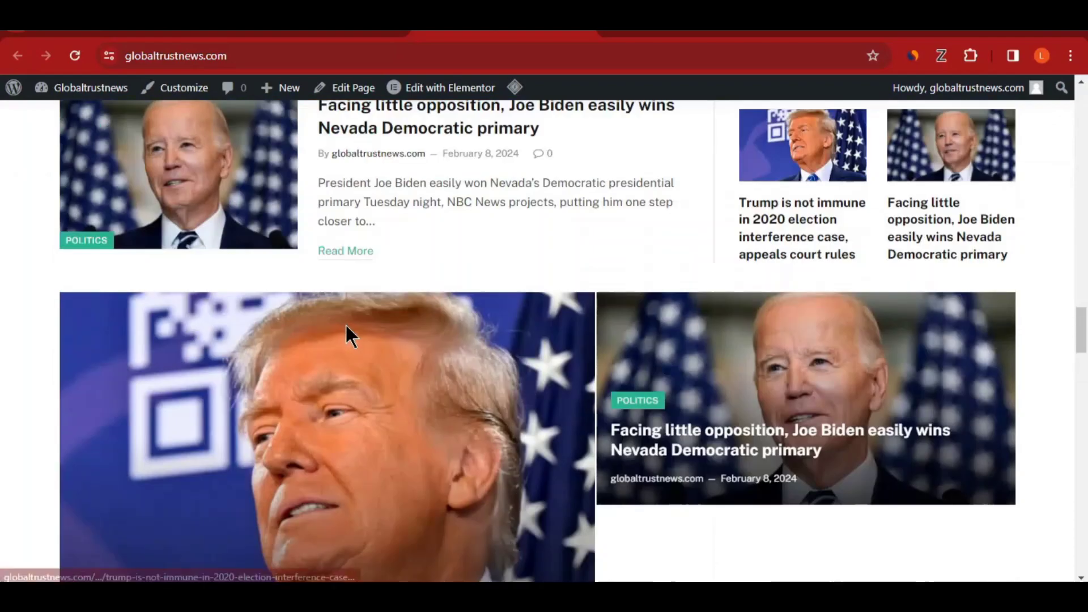
{"action": "scroll", "coordinate": [345, 324], "scroll_direction": "up", "scroll_amount": 3}
{"action": "scroll", "coordinate": [348, 329], "scroll_direction": "up", "scroll_amount": 10}
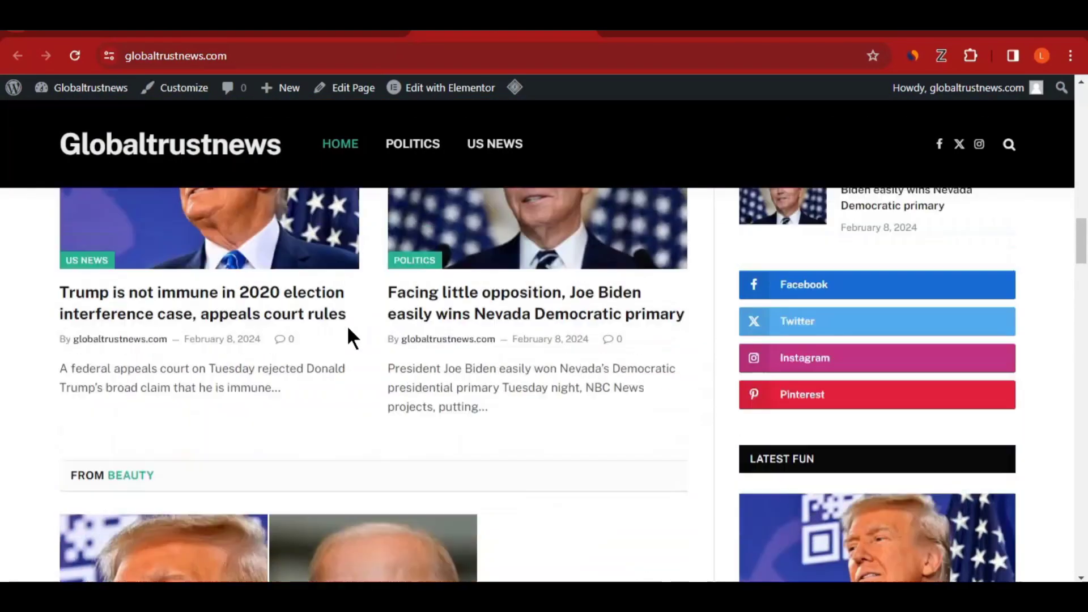
{"action": "scroll", "coordinate": [354, 344], "scroll_direction": "down", "scroll_amount": 10}
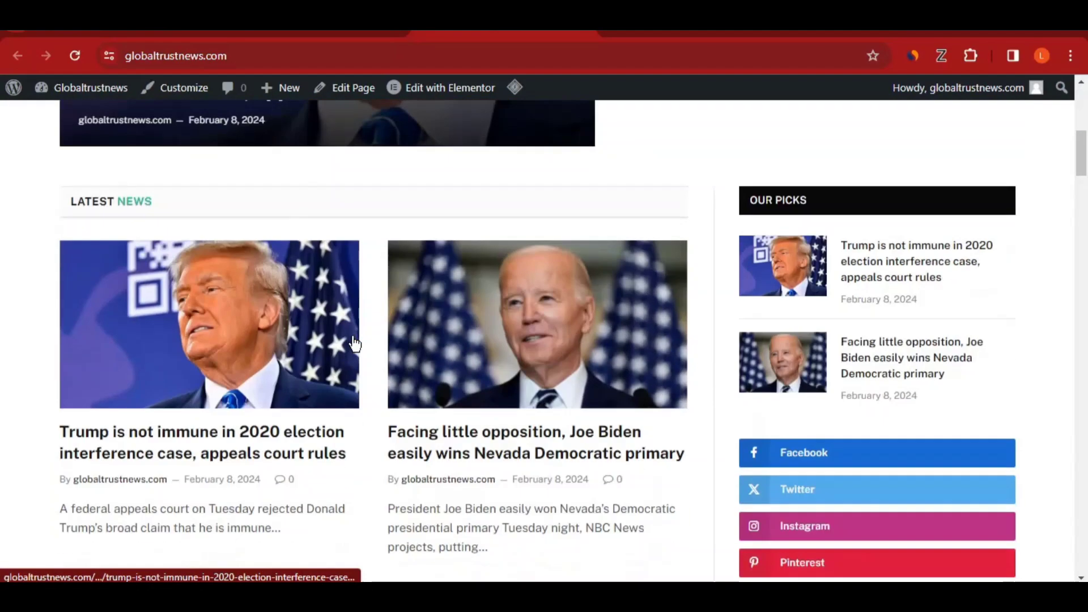
{"action": "scroll", "coordinate": [360, 368], "scroll_direction": "up", "scroll_amount": 5}
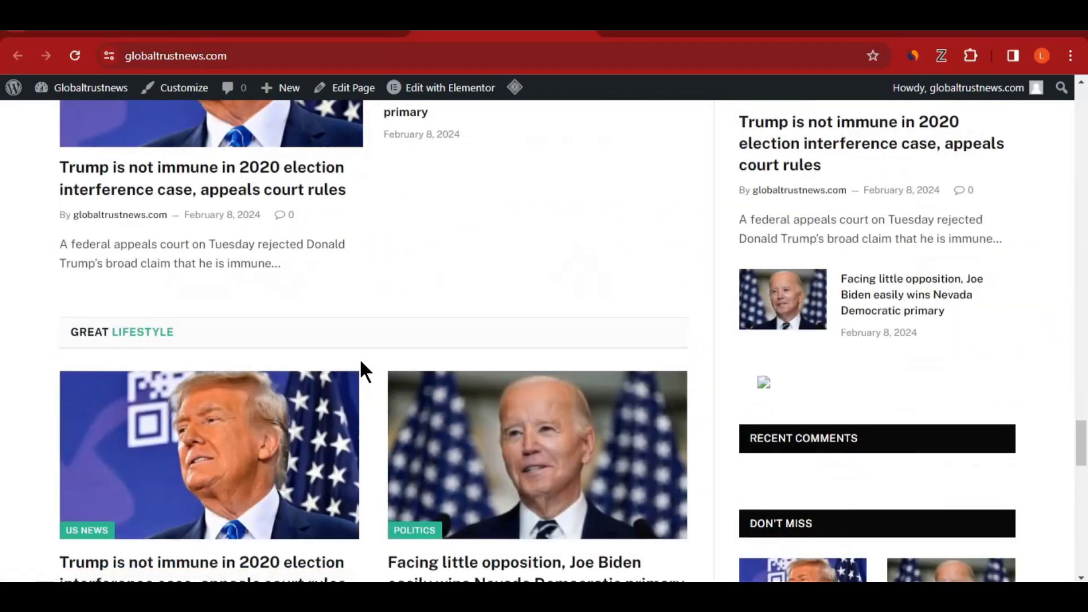
{"action": "scroll", "coordinate": [361, 371], "scroll_direction": "down", "scroll_amount": 8}
{"action": "scroll", "coordinate": [361, 358], "scroll_direction": "up", "scroll_amount": 10}
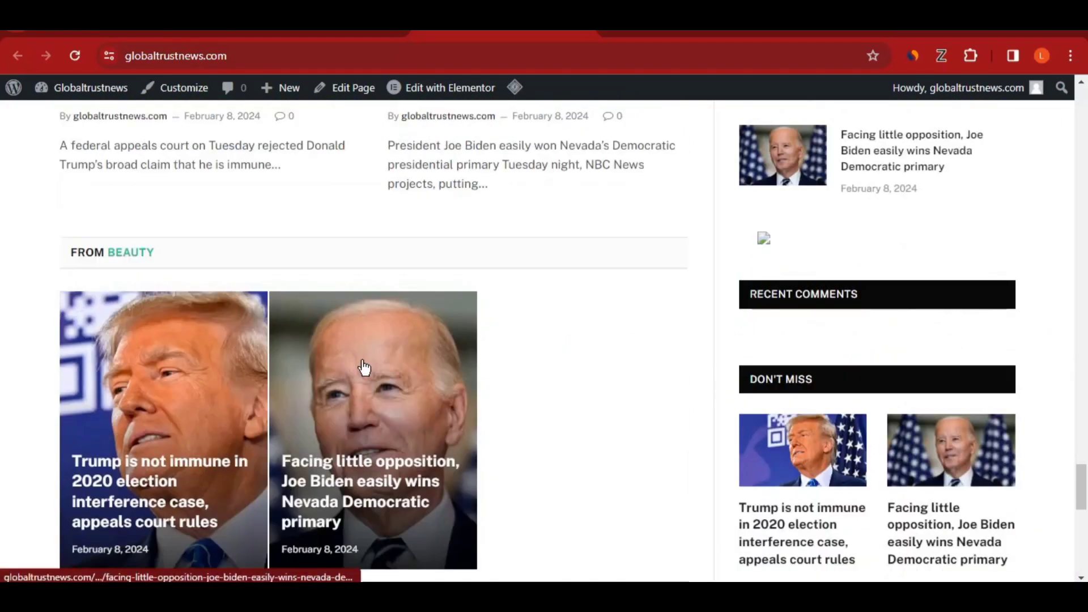
{"action": "scroll", "coordinate": [365, 355], "scroll_direction": "up", "scroll_amount": 10}
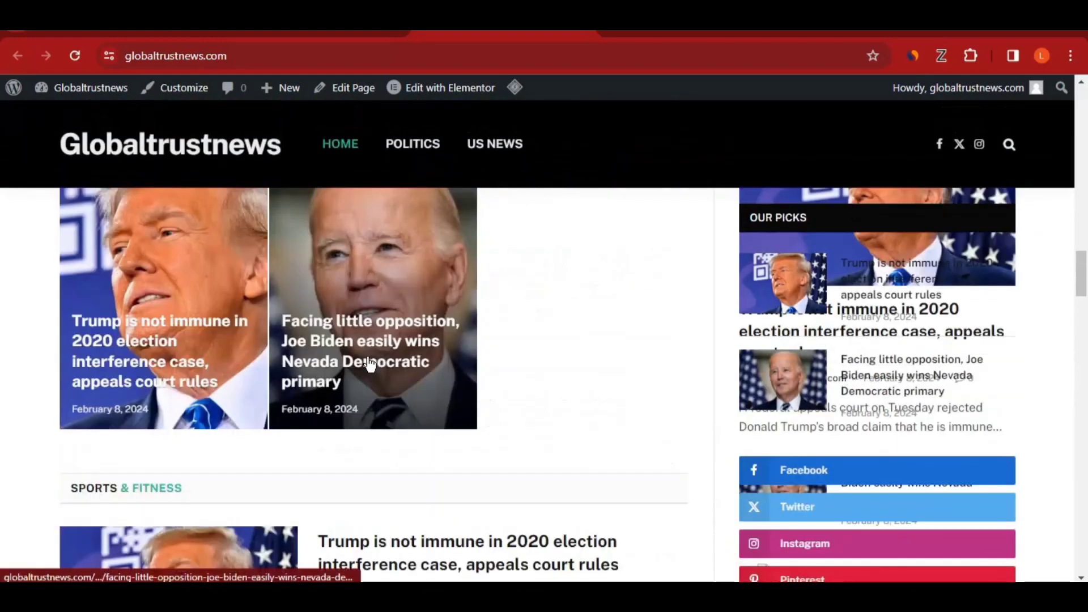
{"action": "scroll", "coordinate": [366, 345], "scroll_direction": "up", "scroll_amount": 5}
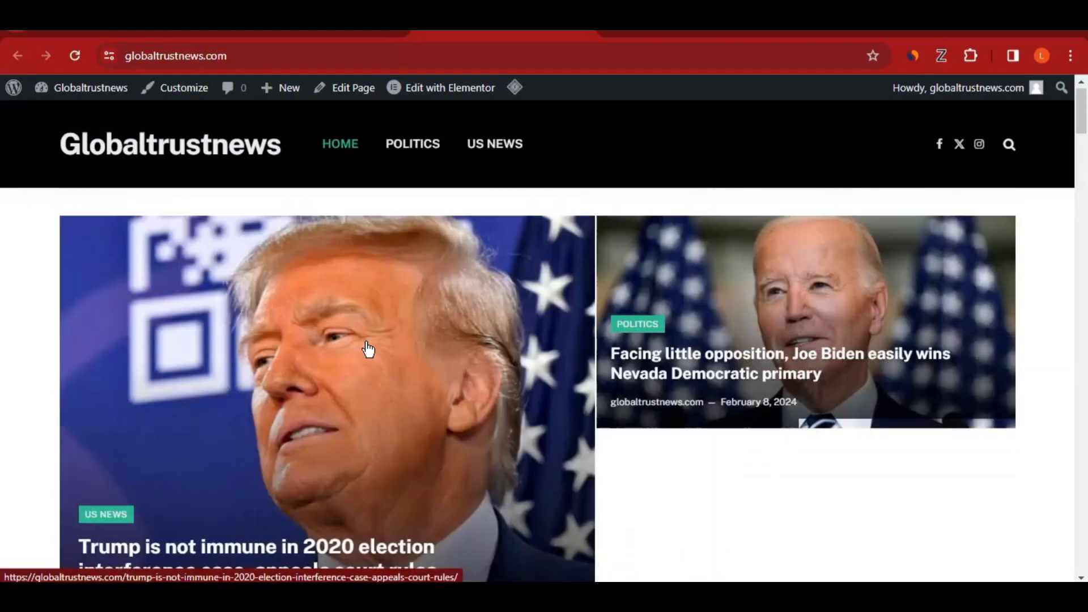